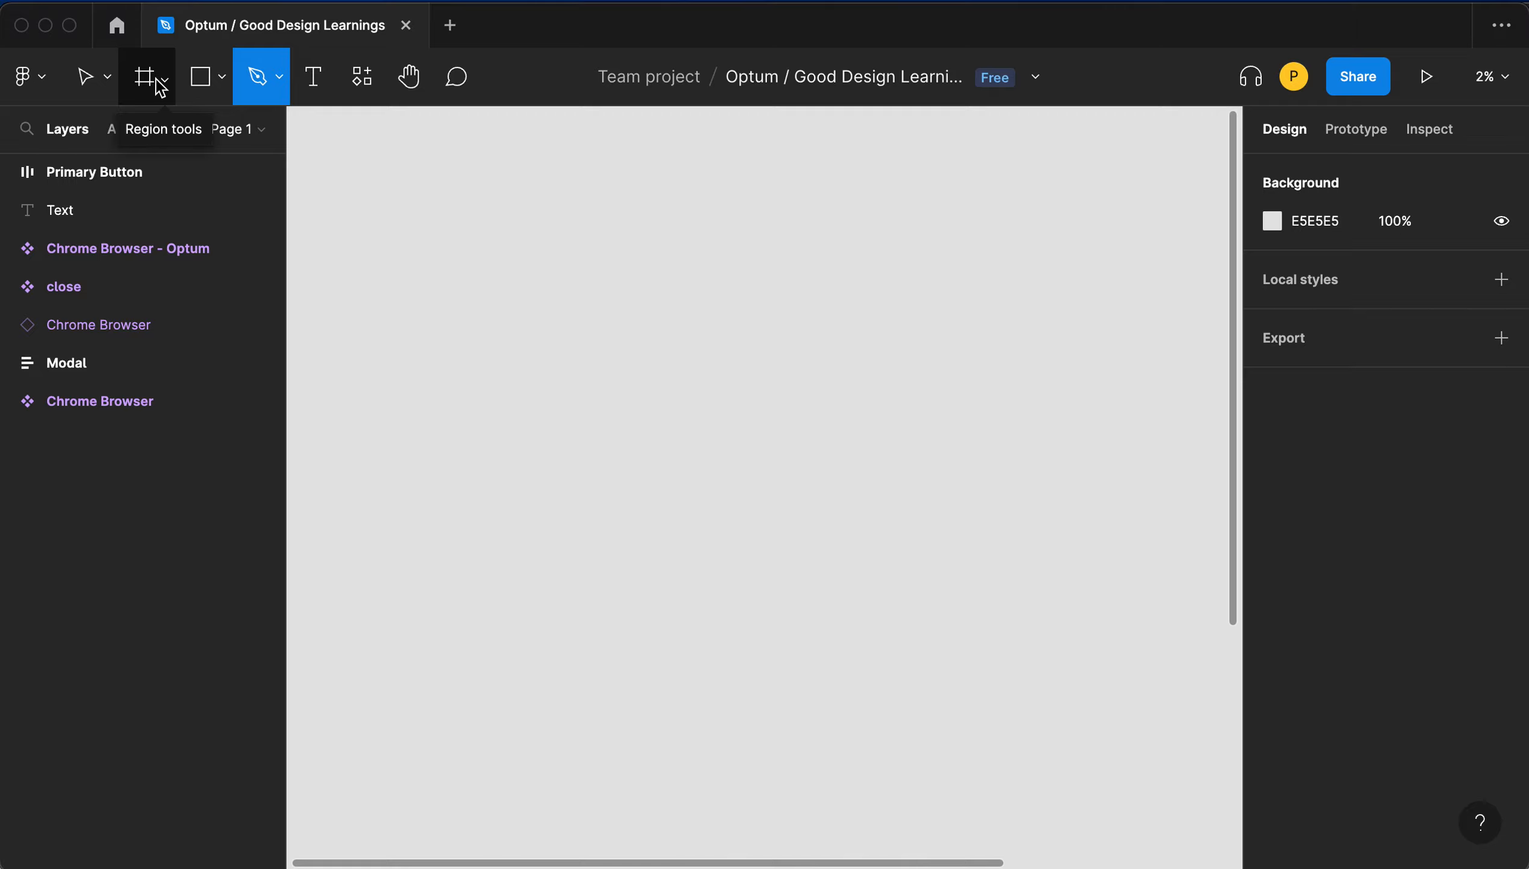
# - Browse the frame presets and create an iPhone 13 Pro Max frame
pyautogui.click(158, 79)
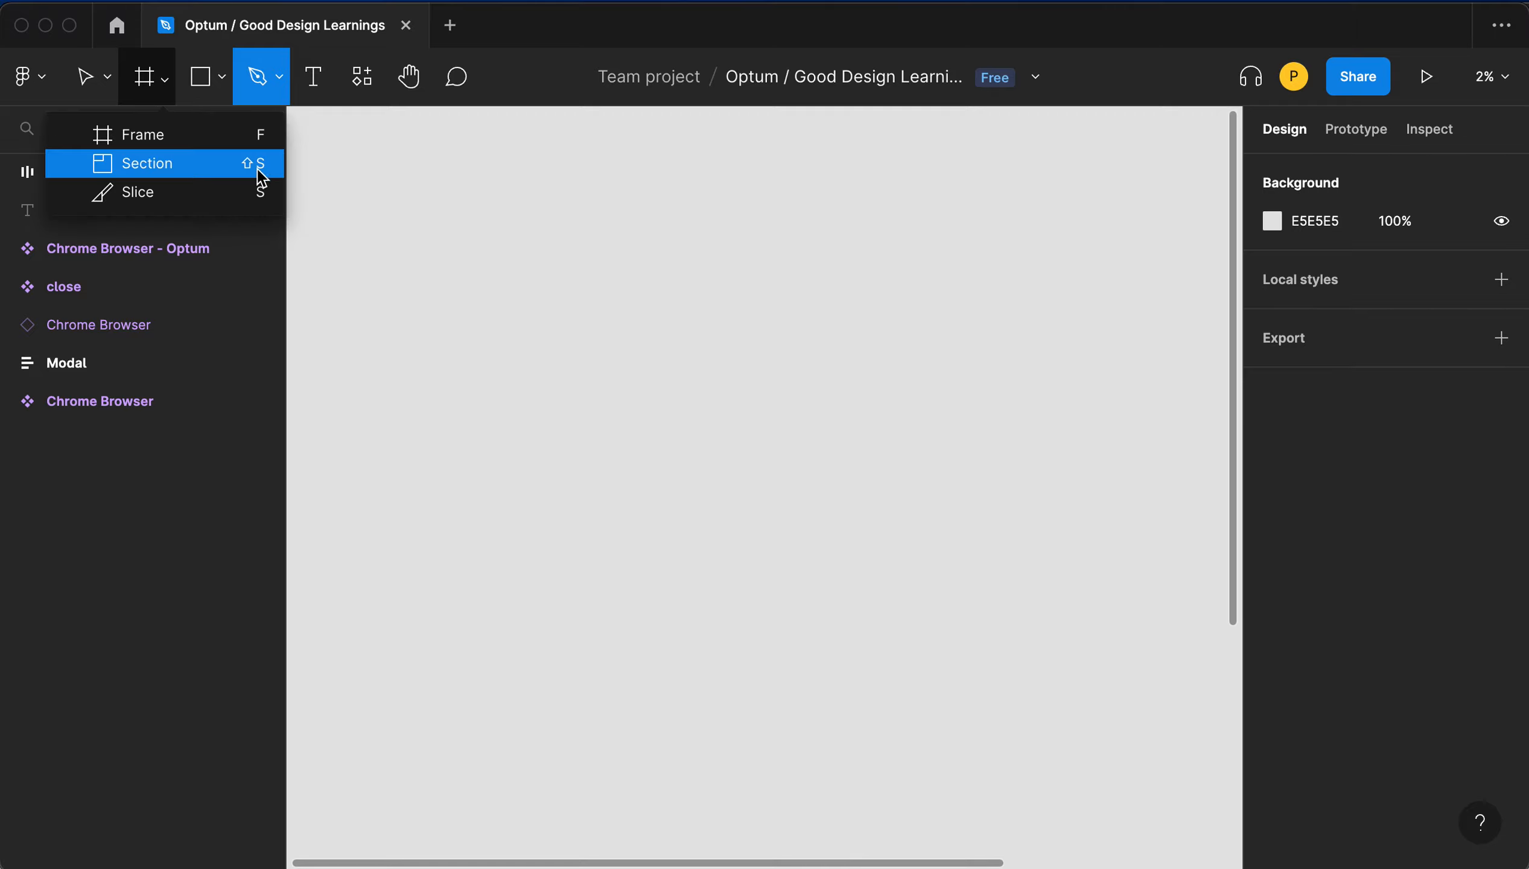
pyautogui.click(204, 136)
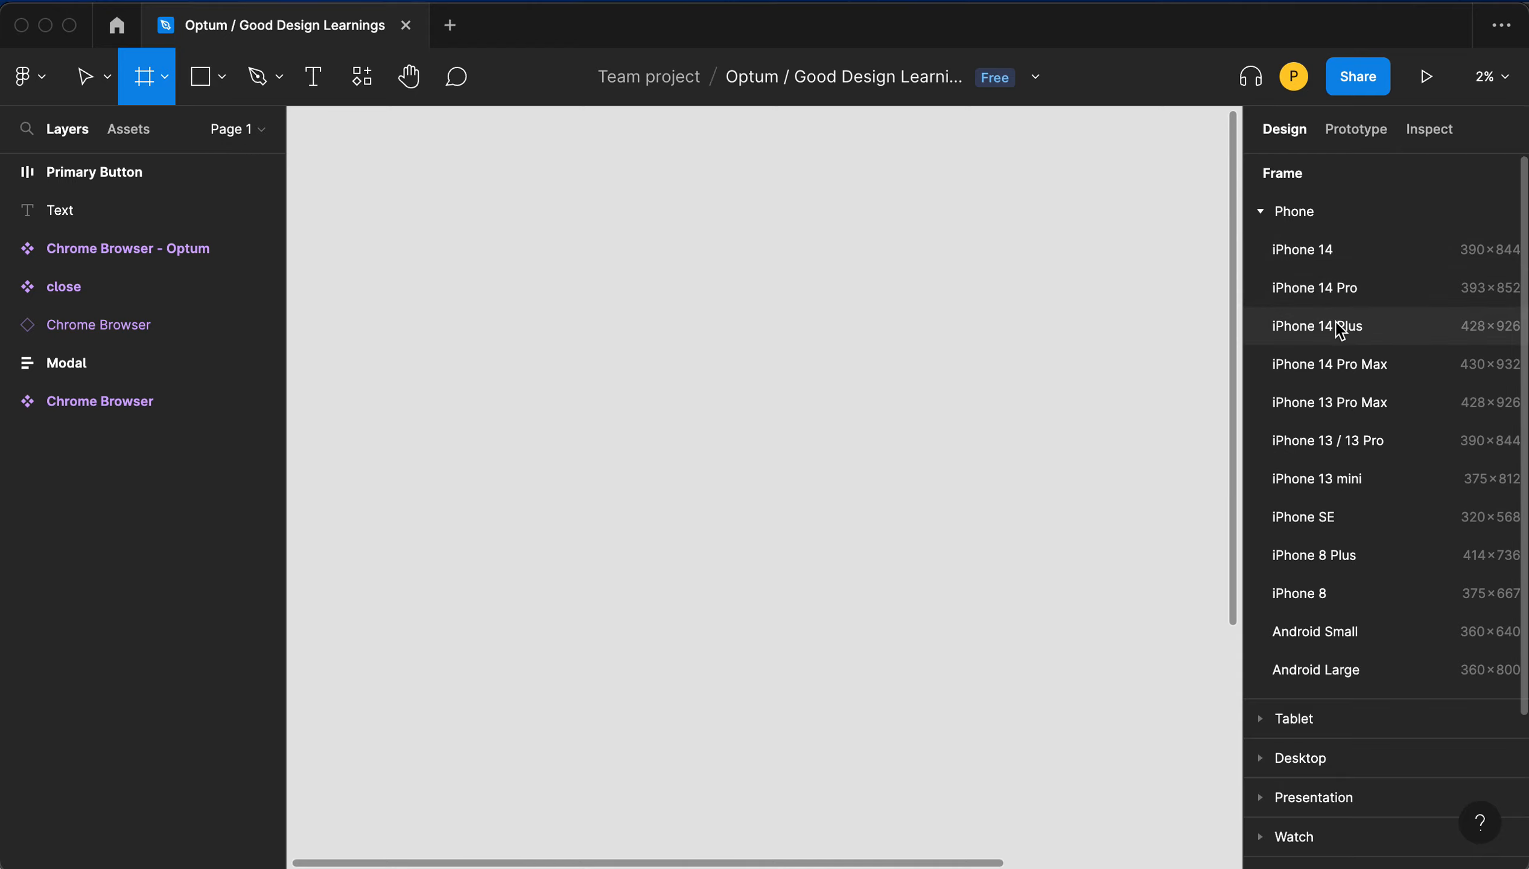
pyautogui.scroll(-1, 1326, 553)
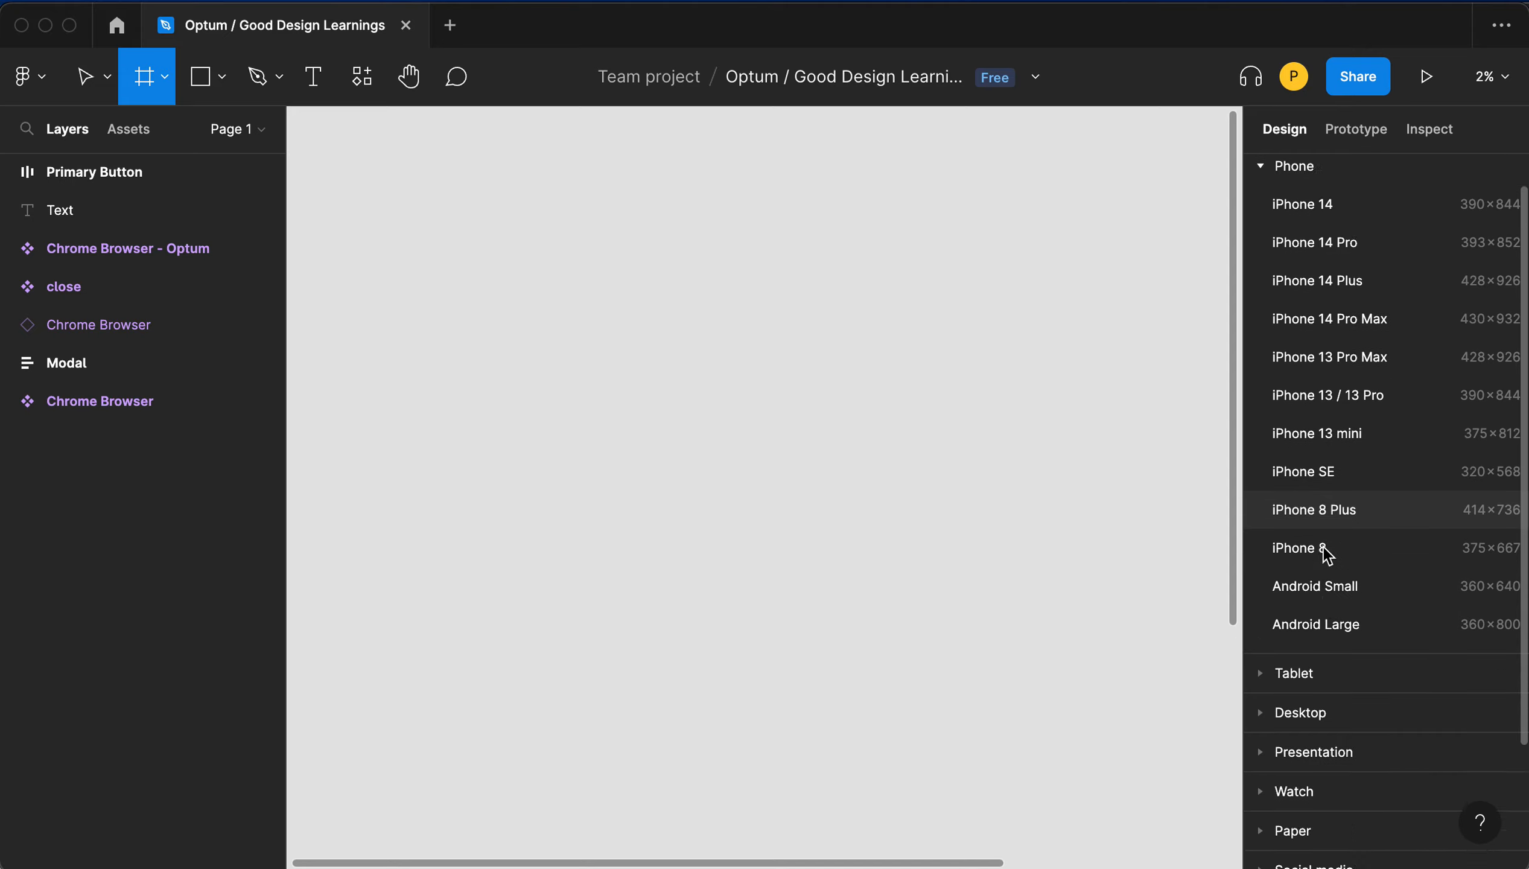
pyautogui.scroll(-2, 1324, 549)
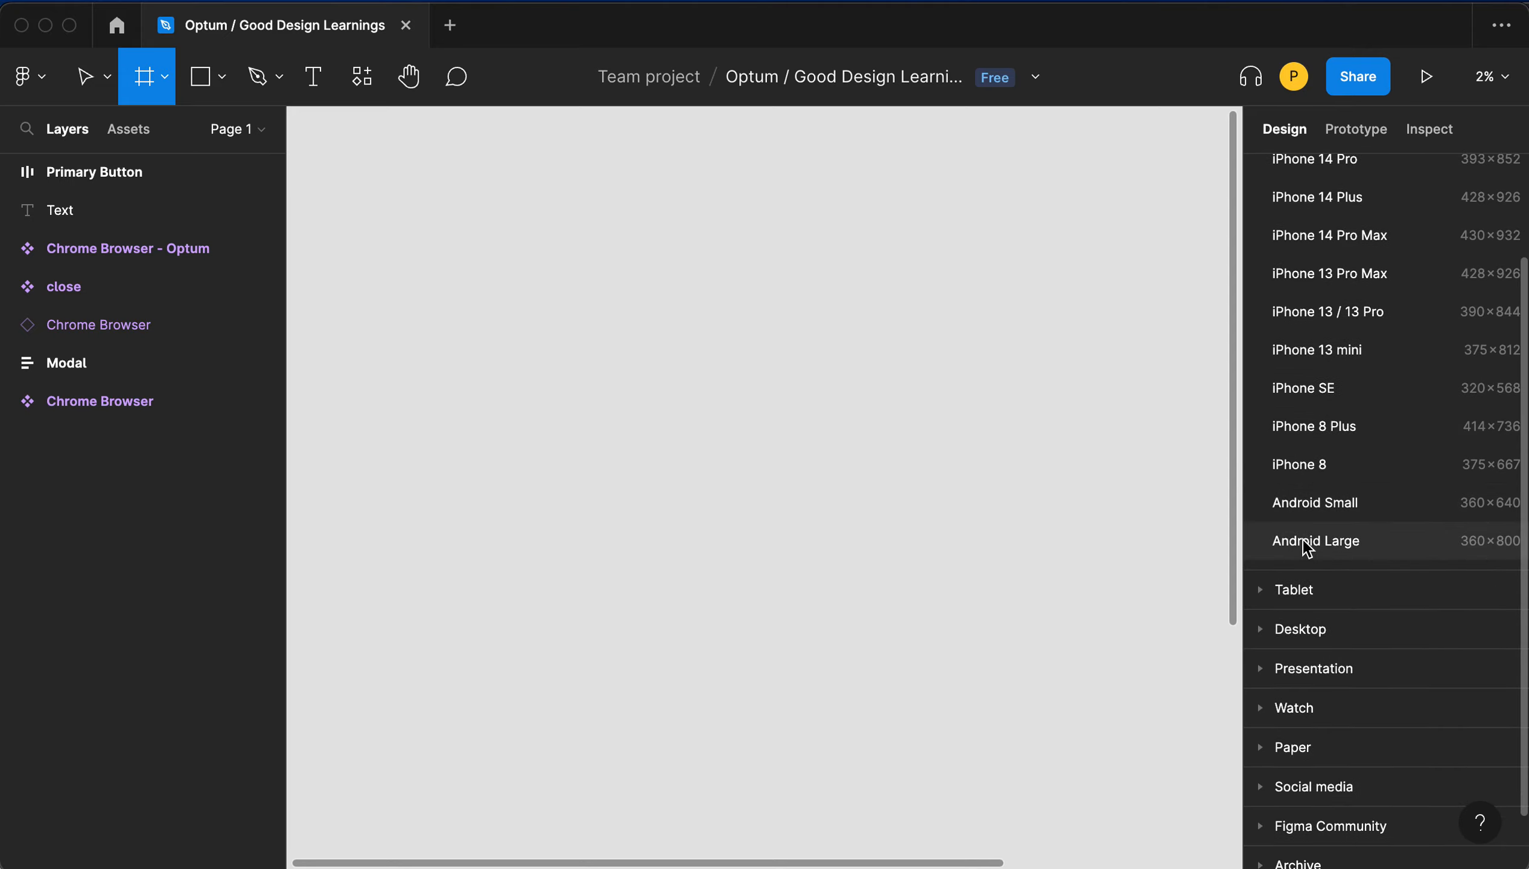
pyautogui.click(1262, 590)
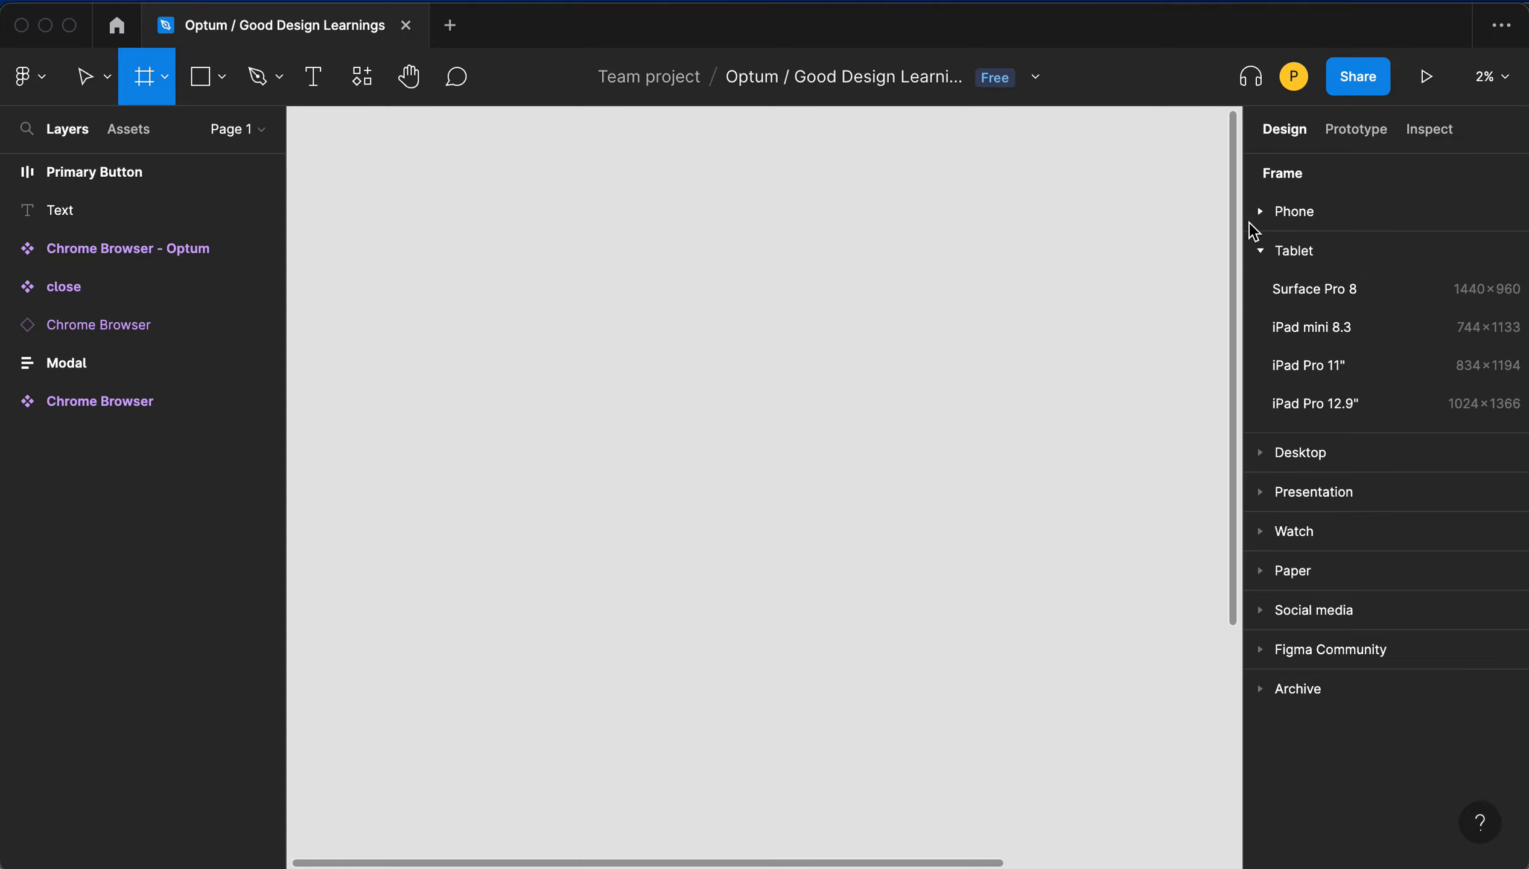
pyautogui.click(1262, 254)
pyautogui.click(1263, 291)
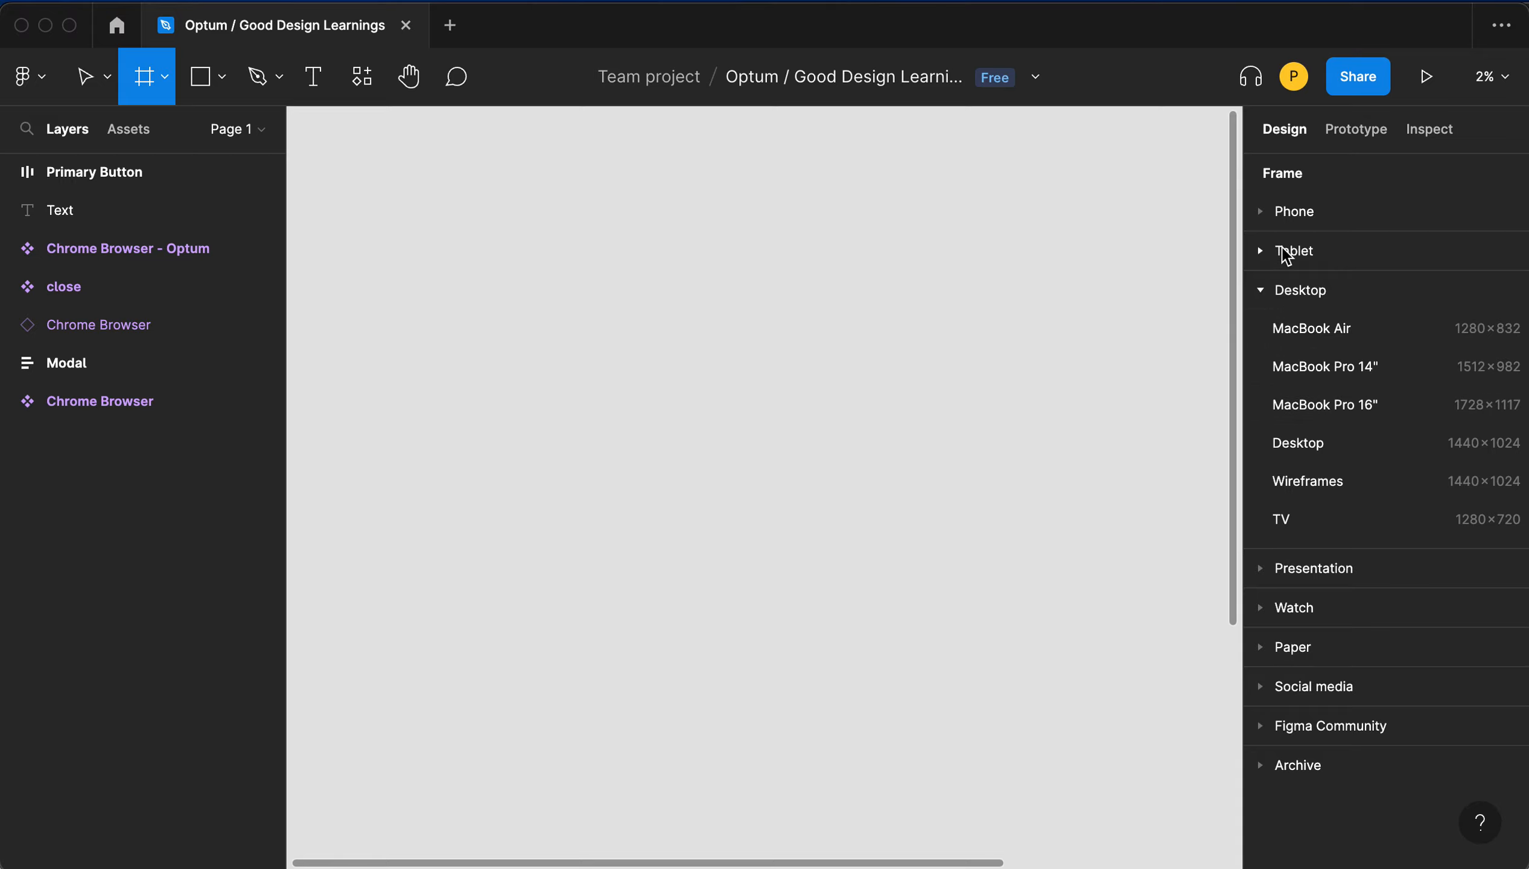
pyautogui.click(1261, 210)
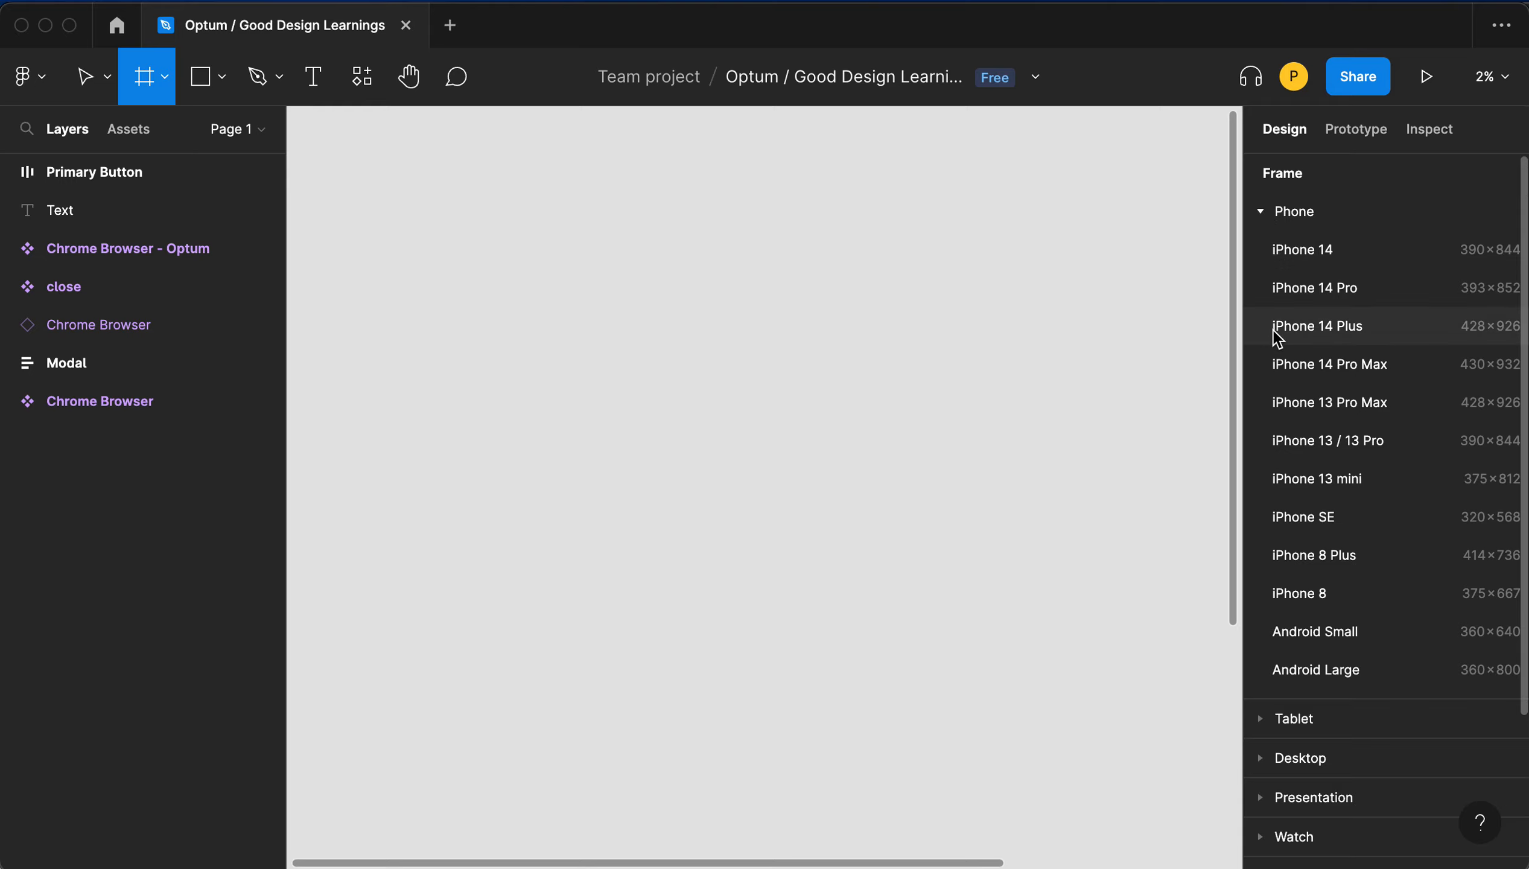
pyautogui.click(1298, 402)
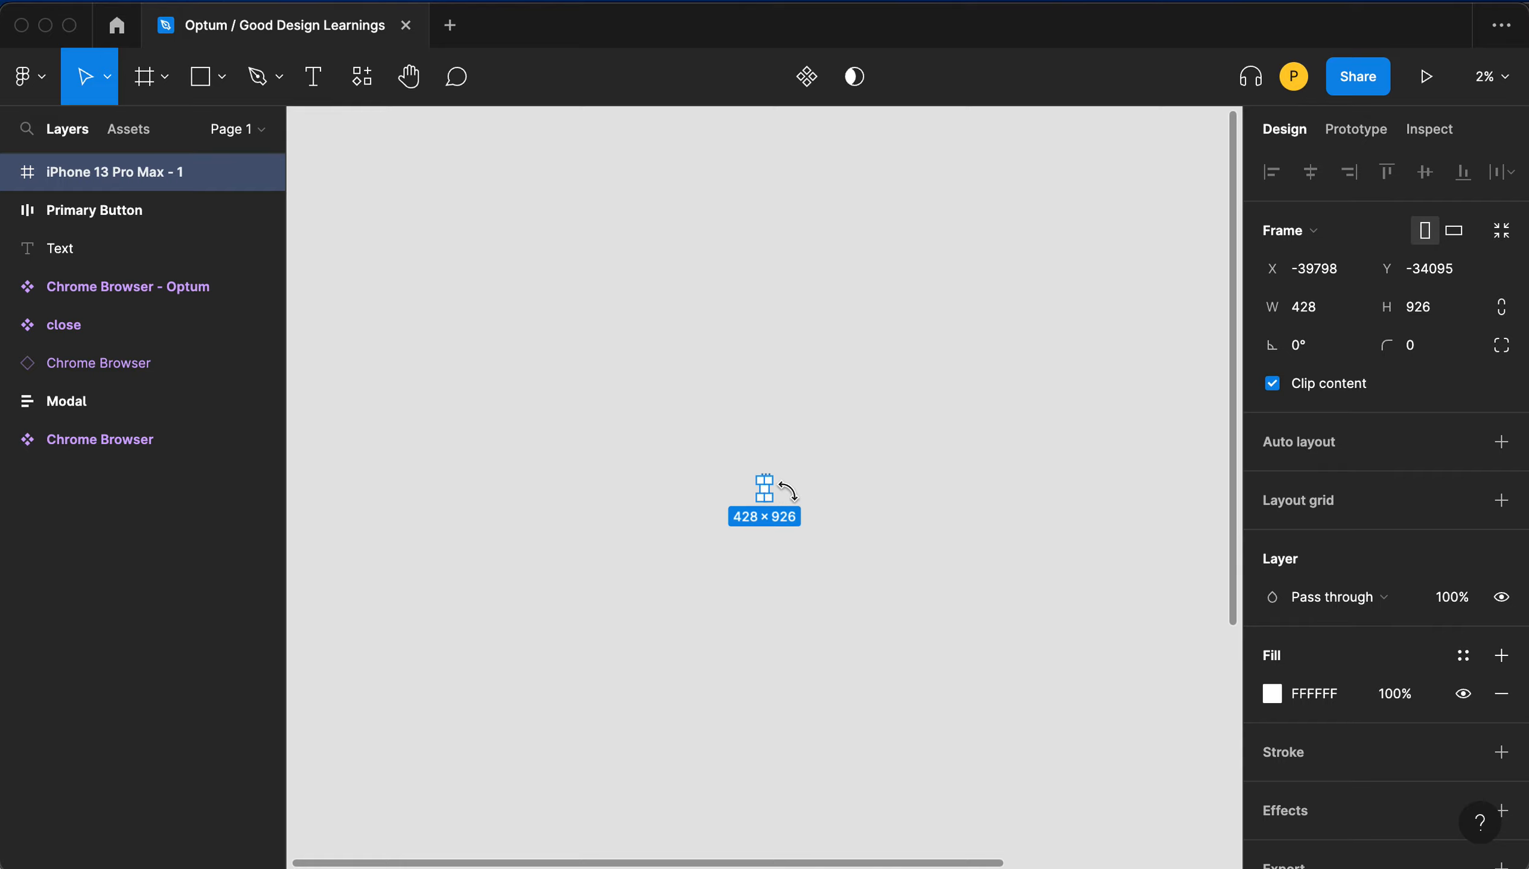
# - Draw a rectangle about 143 × 61 near the top of the iPhone frame
pyautogui.click(709, 482)
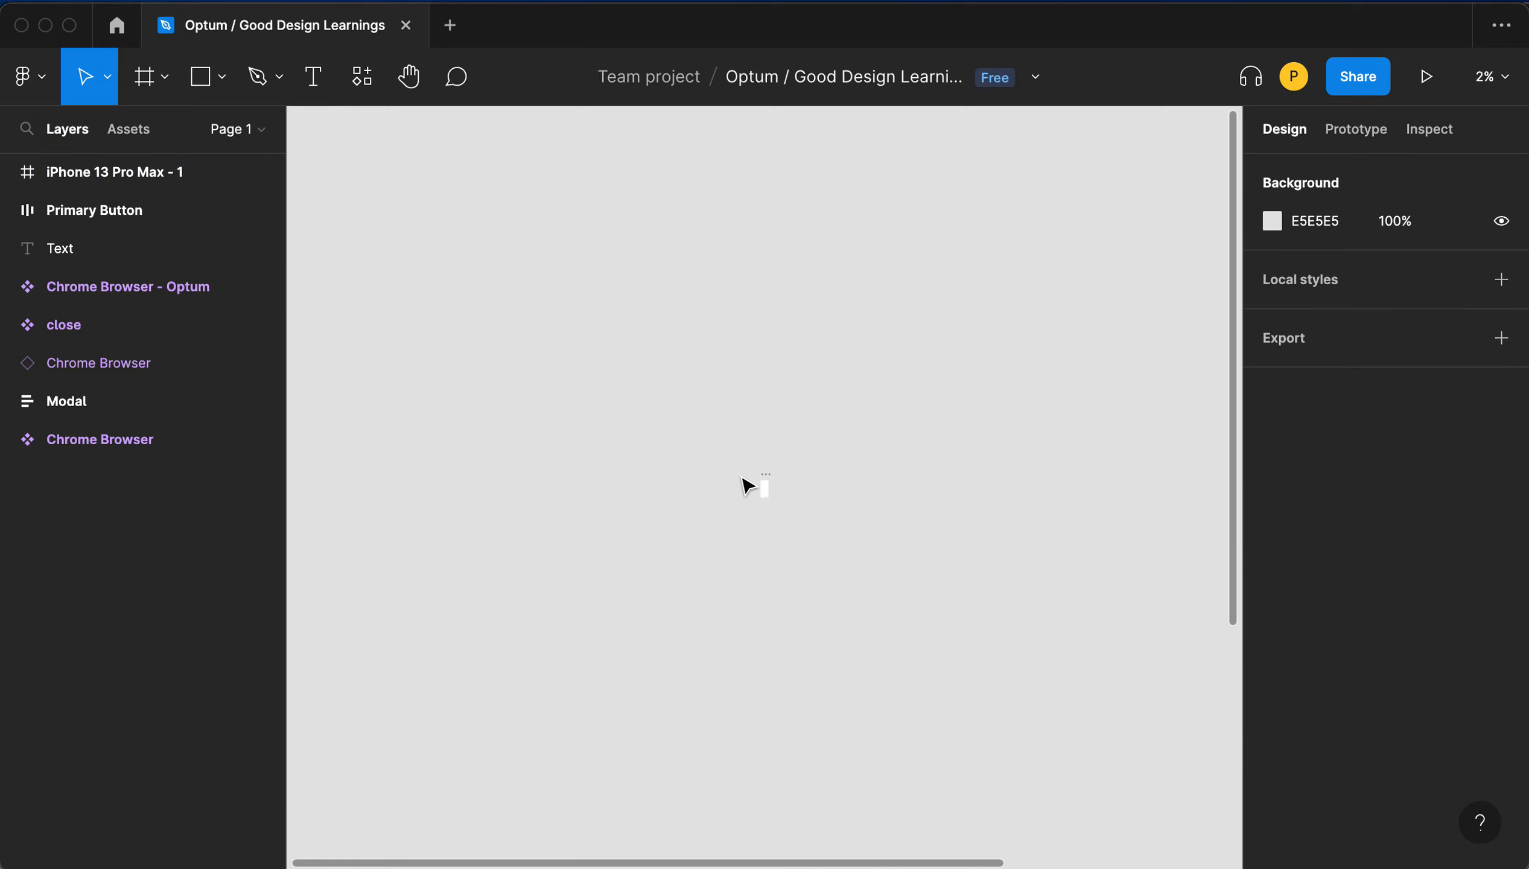
pyautogui.scroll(15, 775, 502)
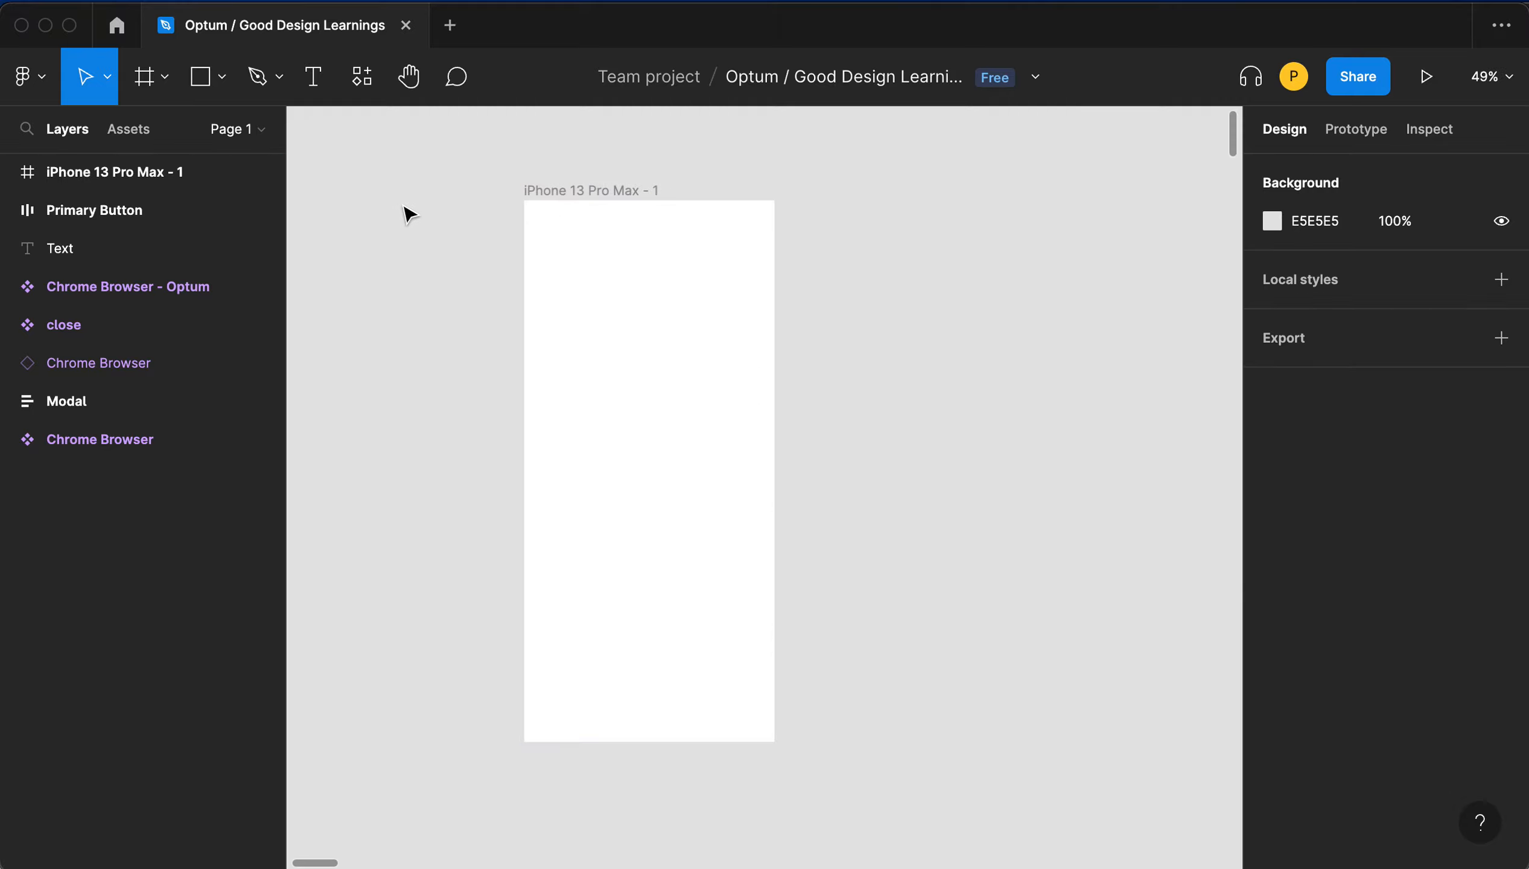
pyautogui.click(199, 76)
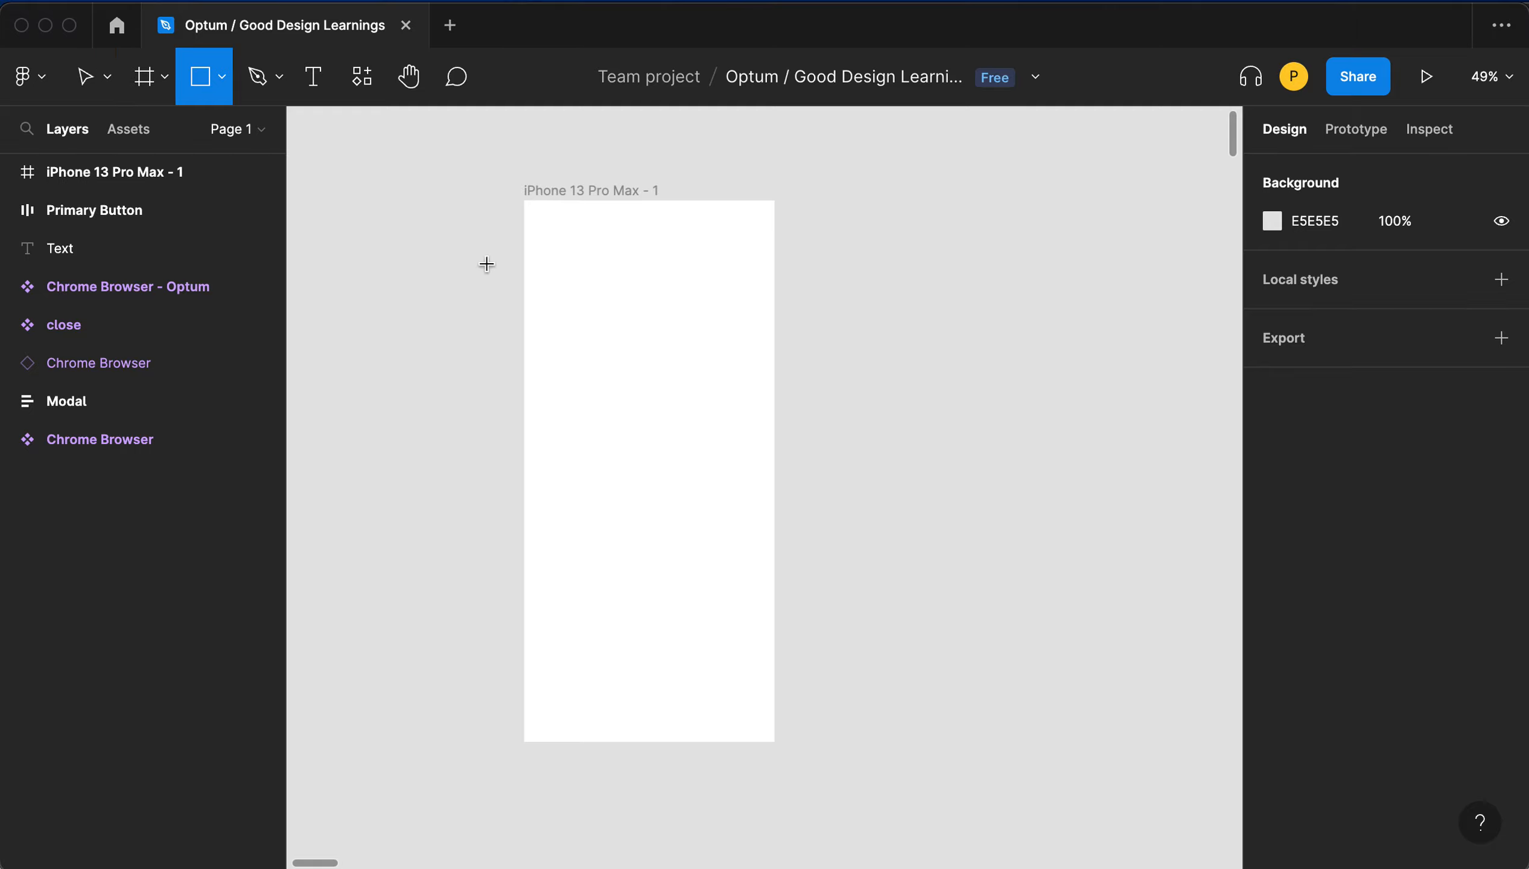
pyautogui.moveTo(603, 276); pyautogui.dragTo(686, 310)
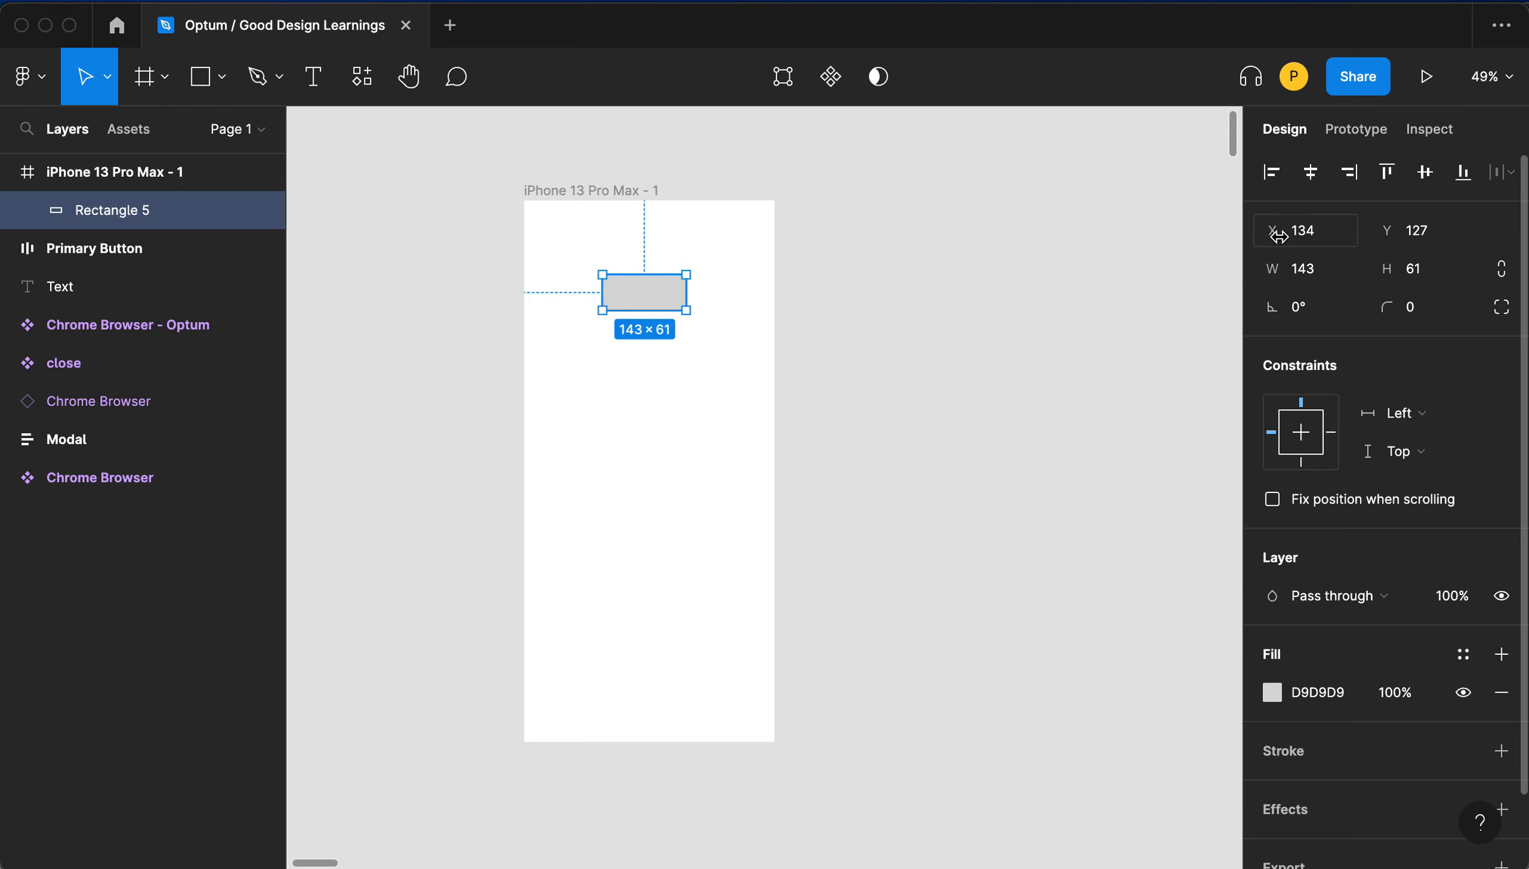
# - Set the rectangle's width to 160 and height to 40
pyautogui.click(1313, 236)
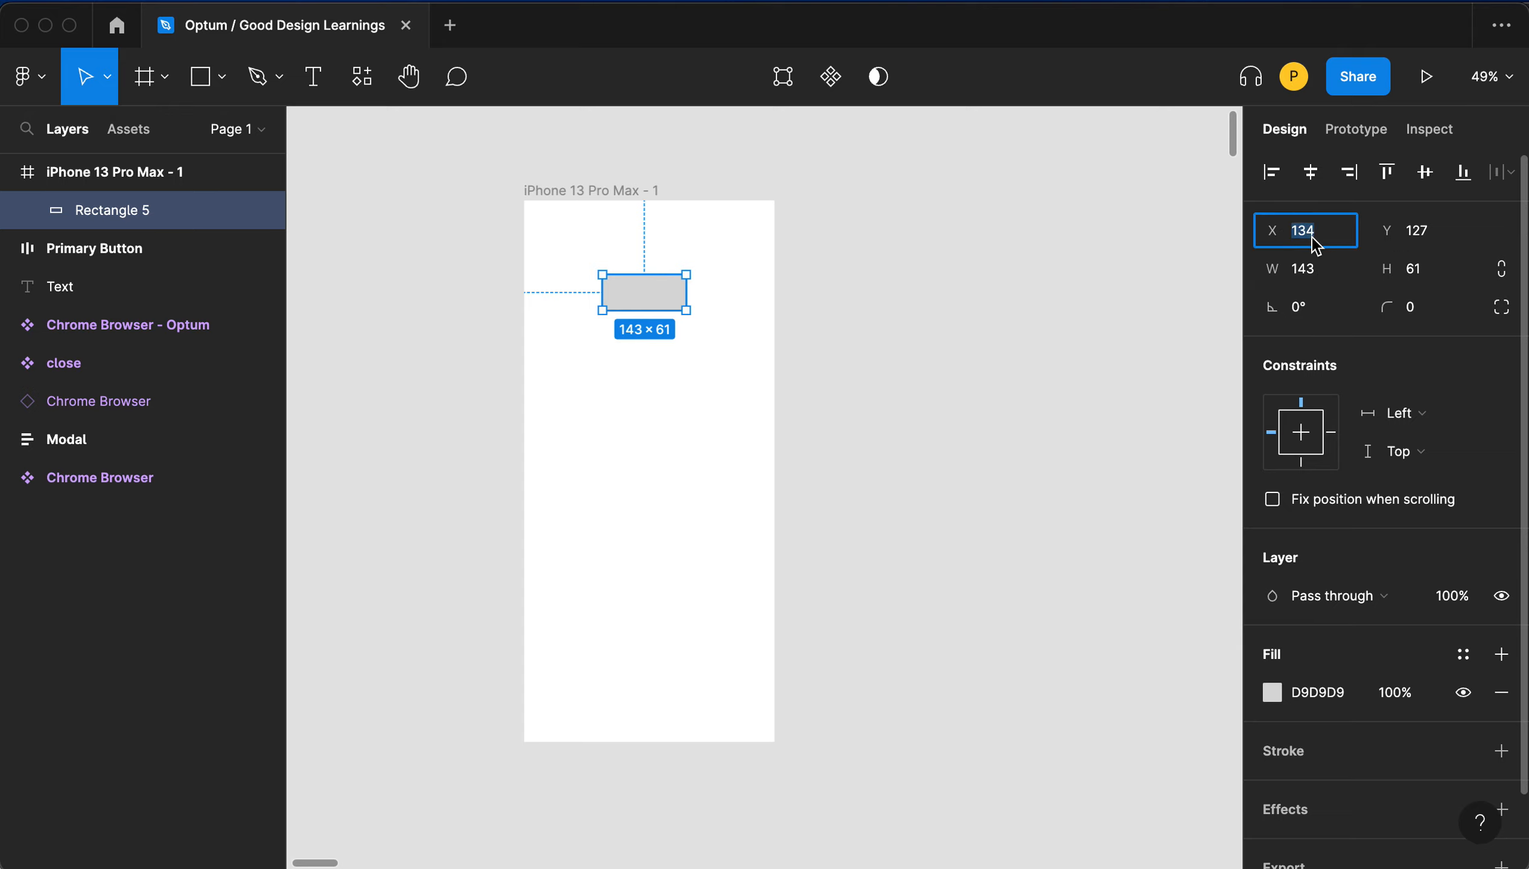
pyautogui.press('Tab')
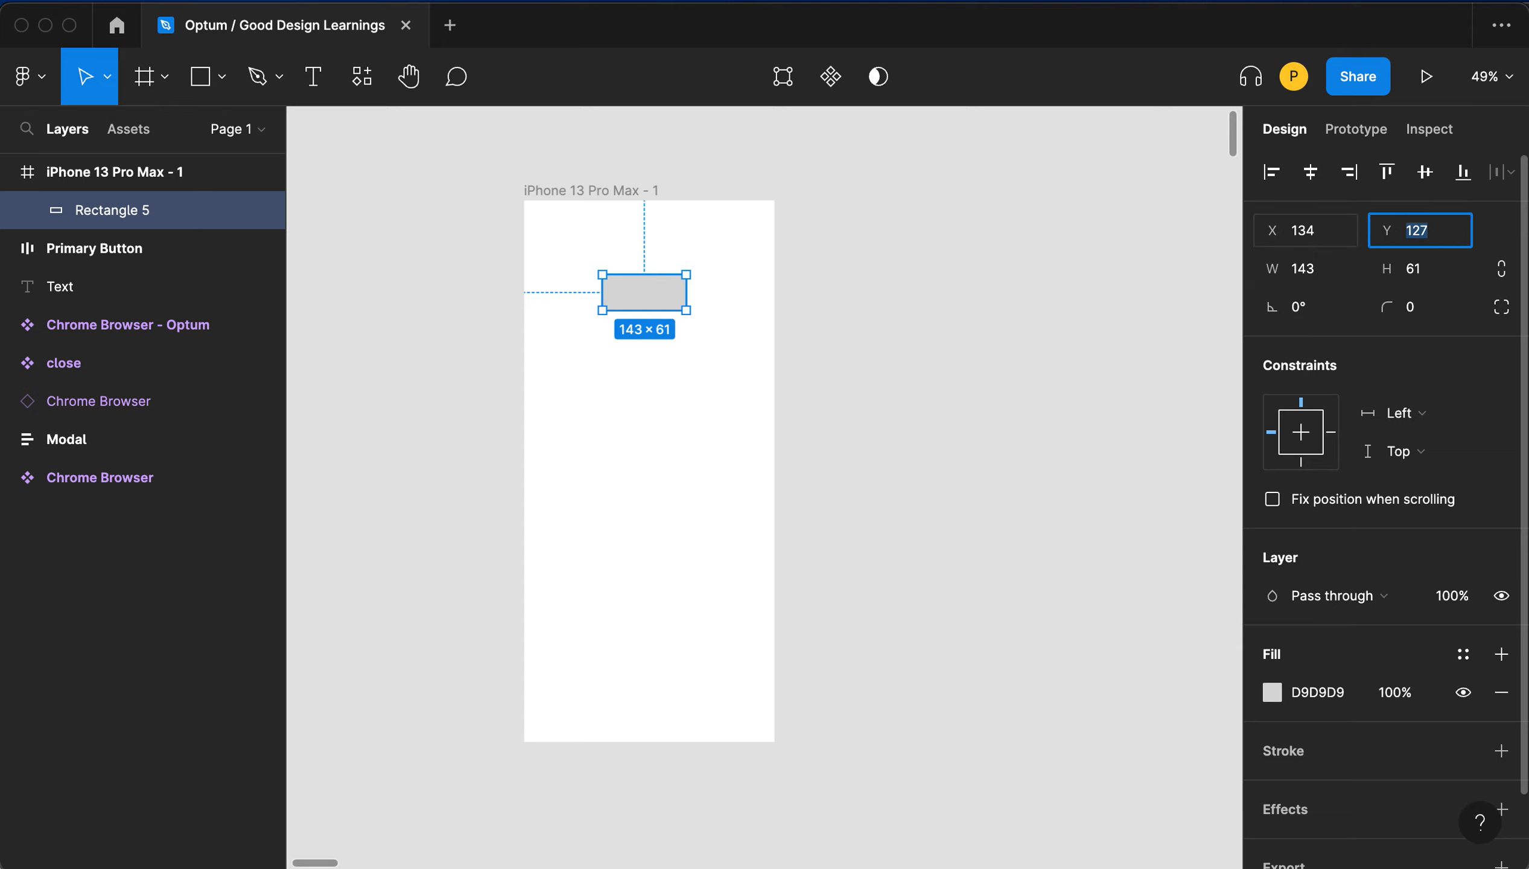
pyautogui.press('Tab')
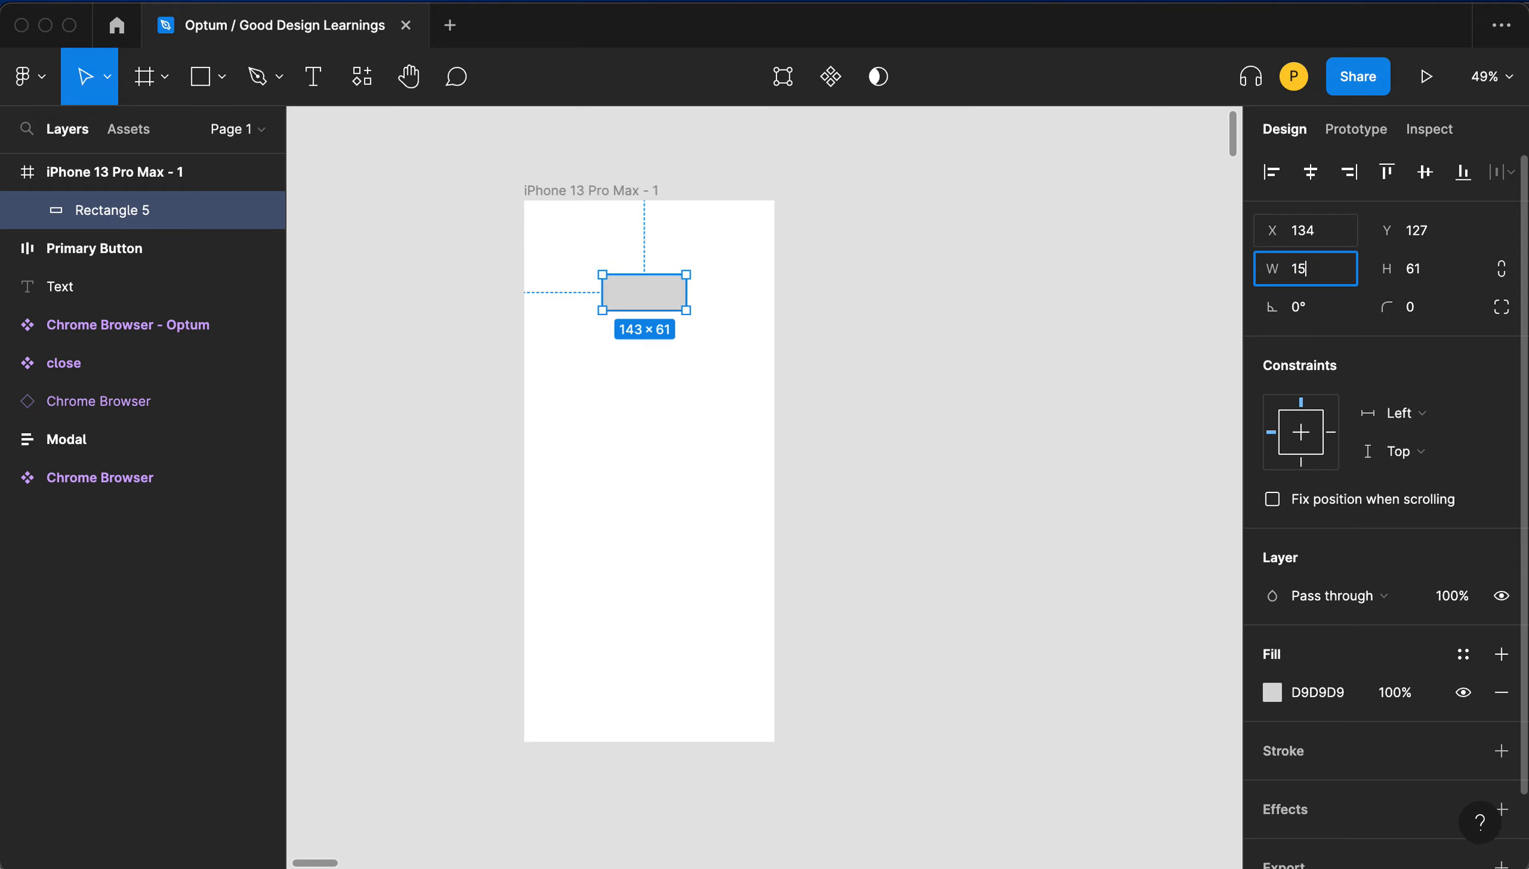
pyautogui.write('150')
pyautogui.press('super+a')
pyautogui.write('160')
pyautogui.press('Tab')
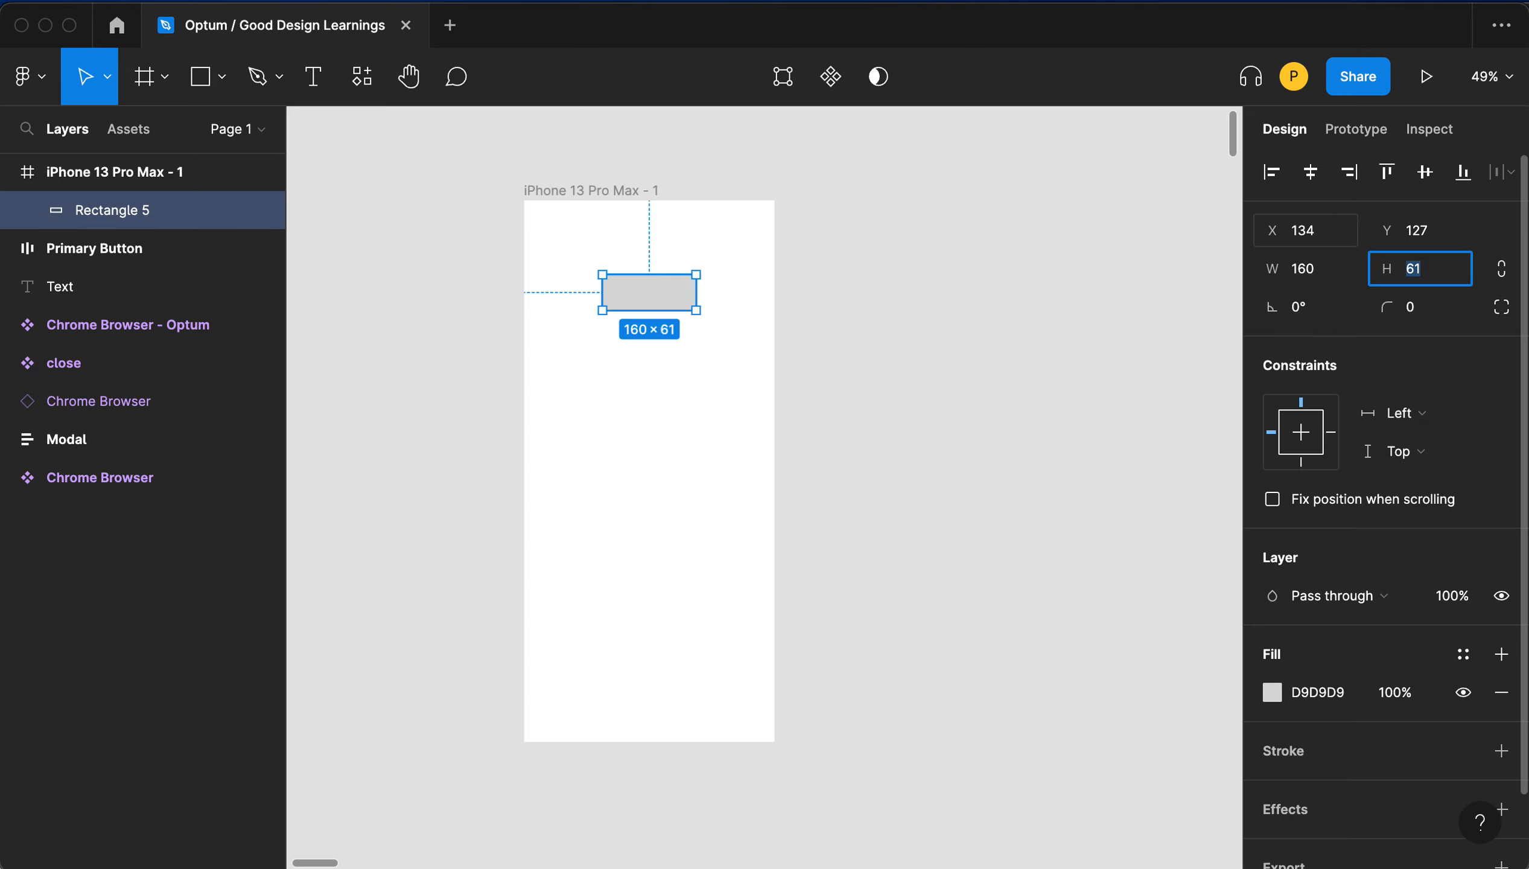
pyautogui.write('40')
pyautogui.press('Tab')
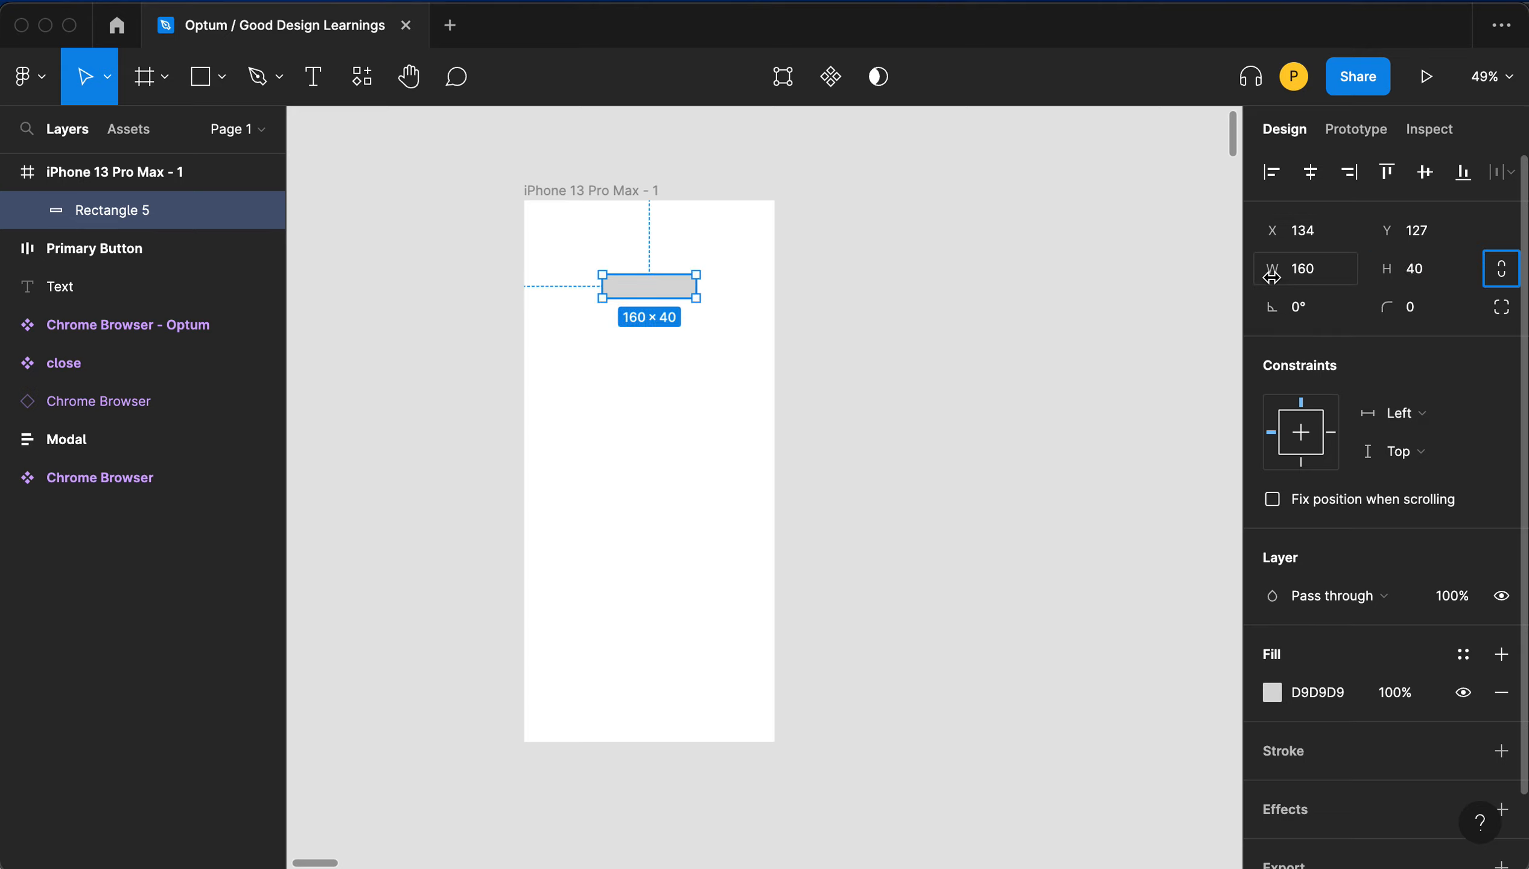
# - Set the rectangle's corner radius to 8
pyautogui.click(1410, 314)
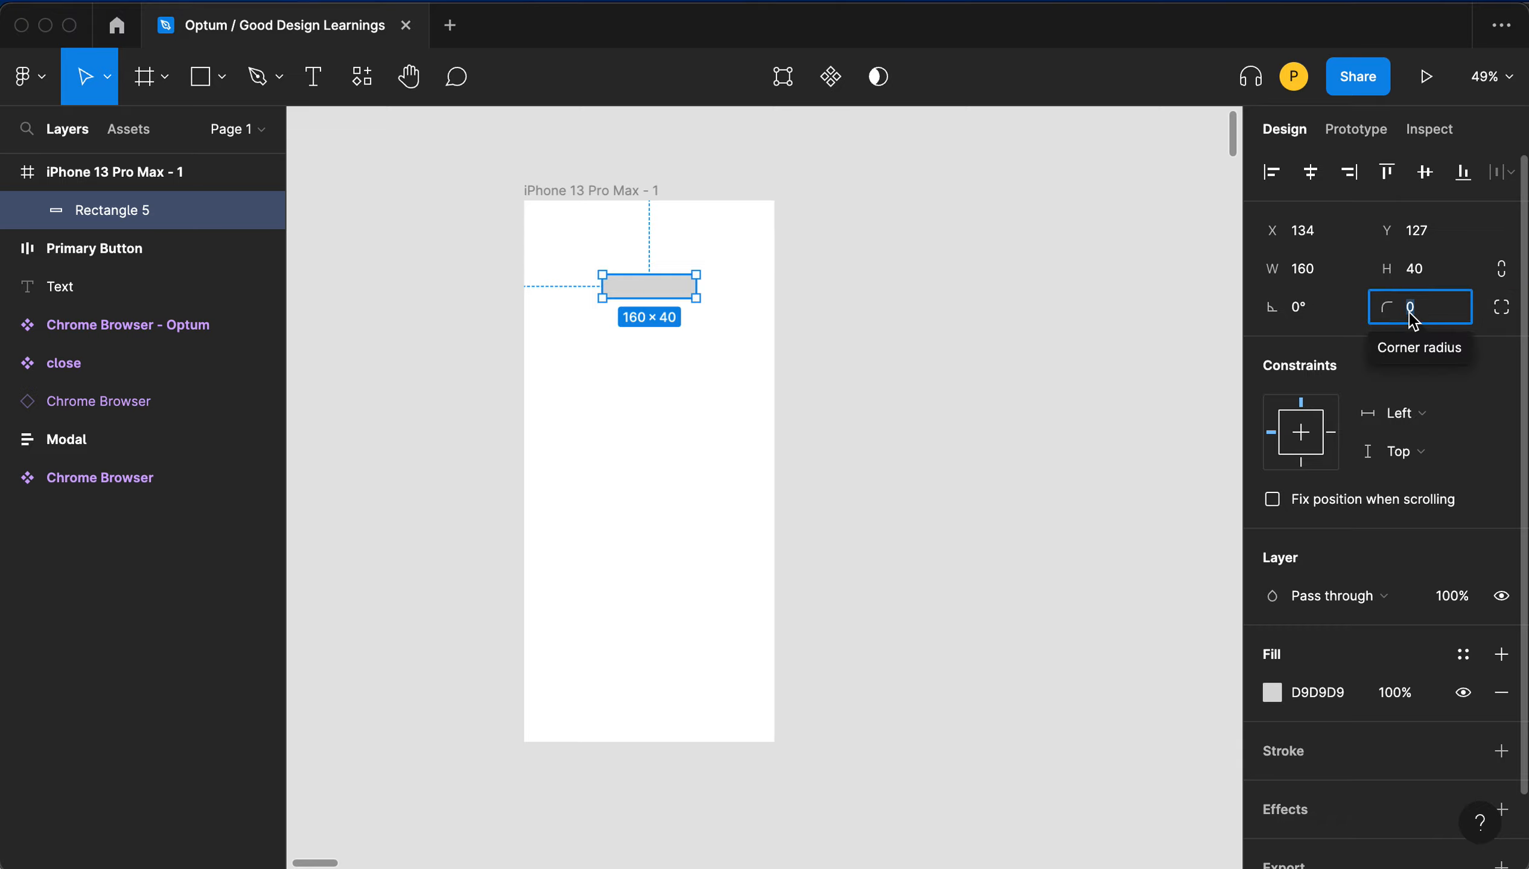
pyautogui.write('8')
pyautogui.press('Tab')
# - Set the rectangle's fill colour to FF0000
pyautogui.scroll(-5, 688, 284)
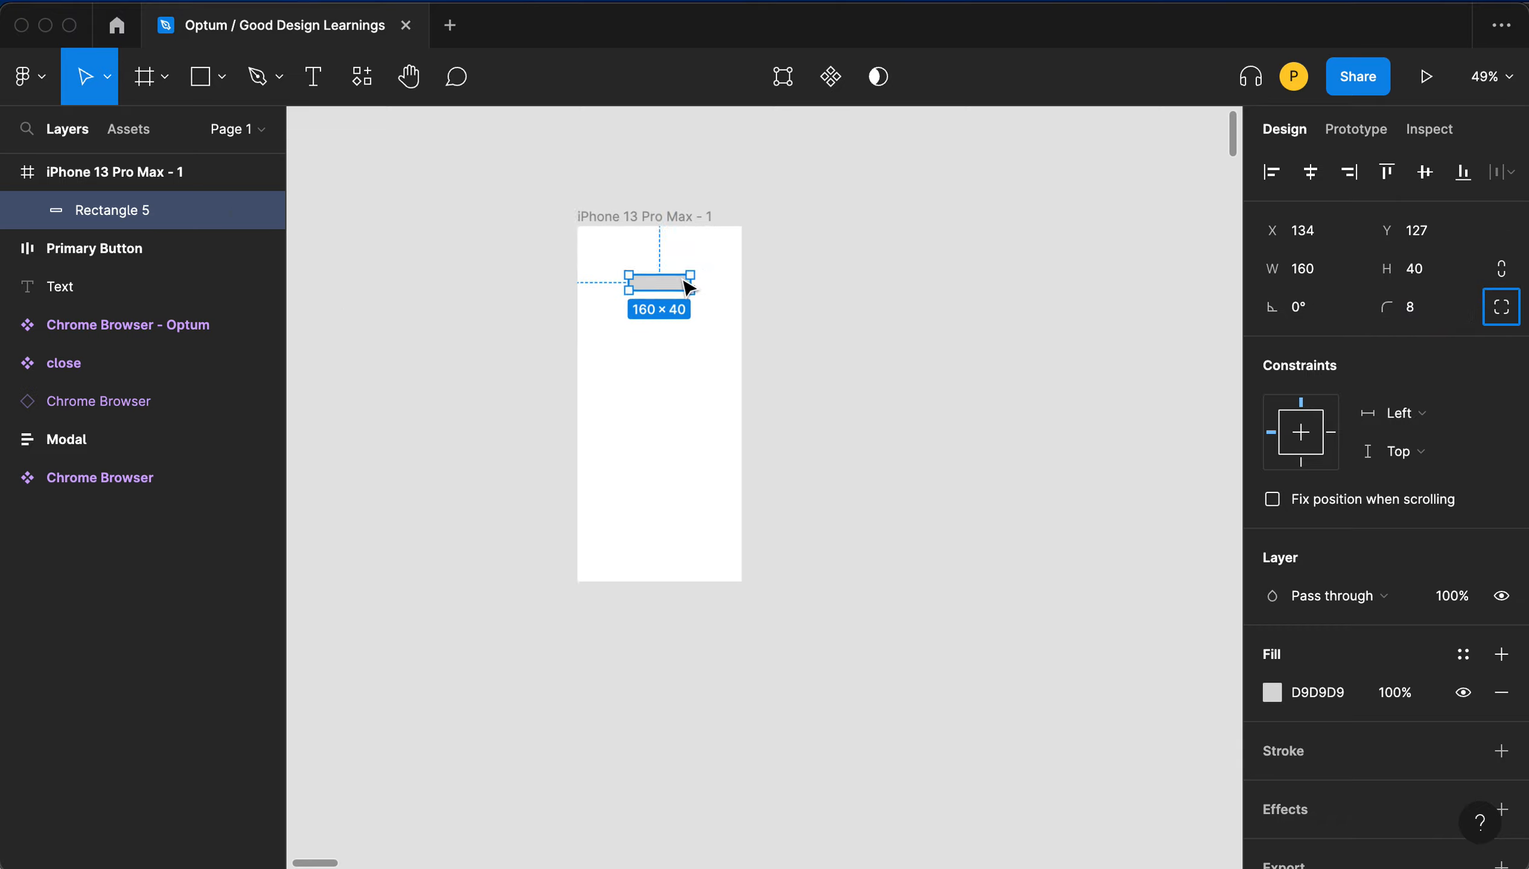
pyautogui.scroll(8, 683, 282)
pyautogui.scroll(6, 688, 288)
pyautogui.hscroll(-5, 686, 288)
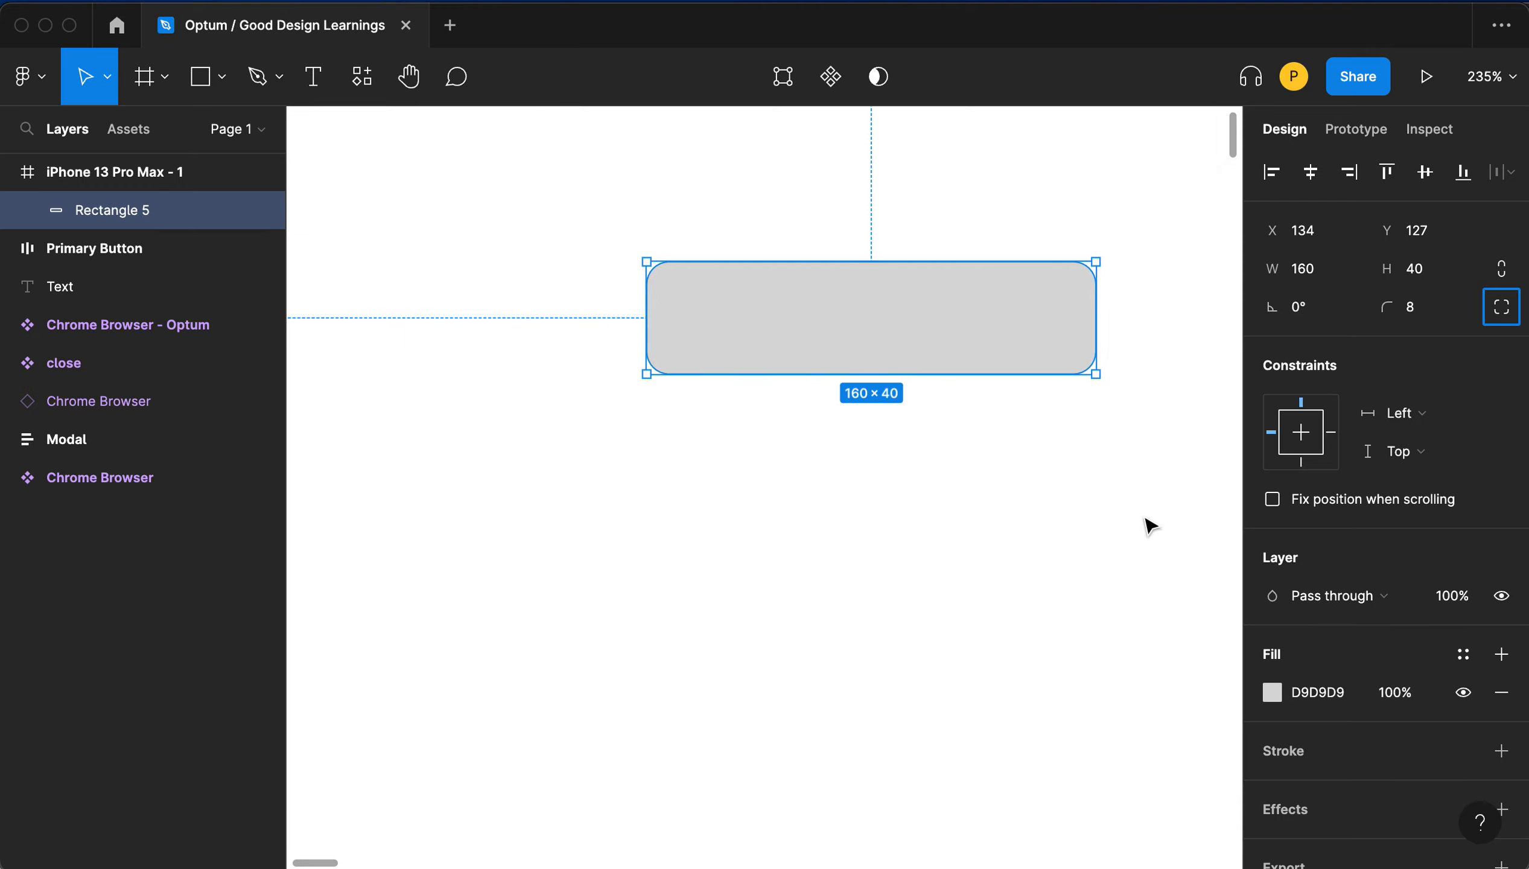
pyautogui.click(1338, 702)
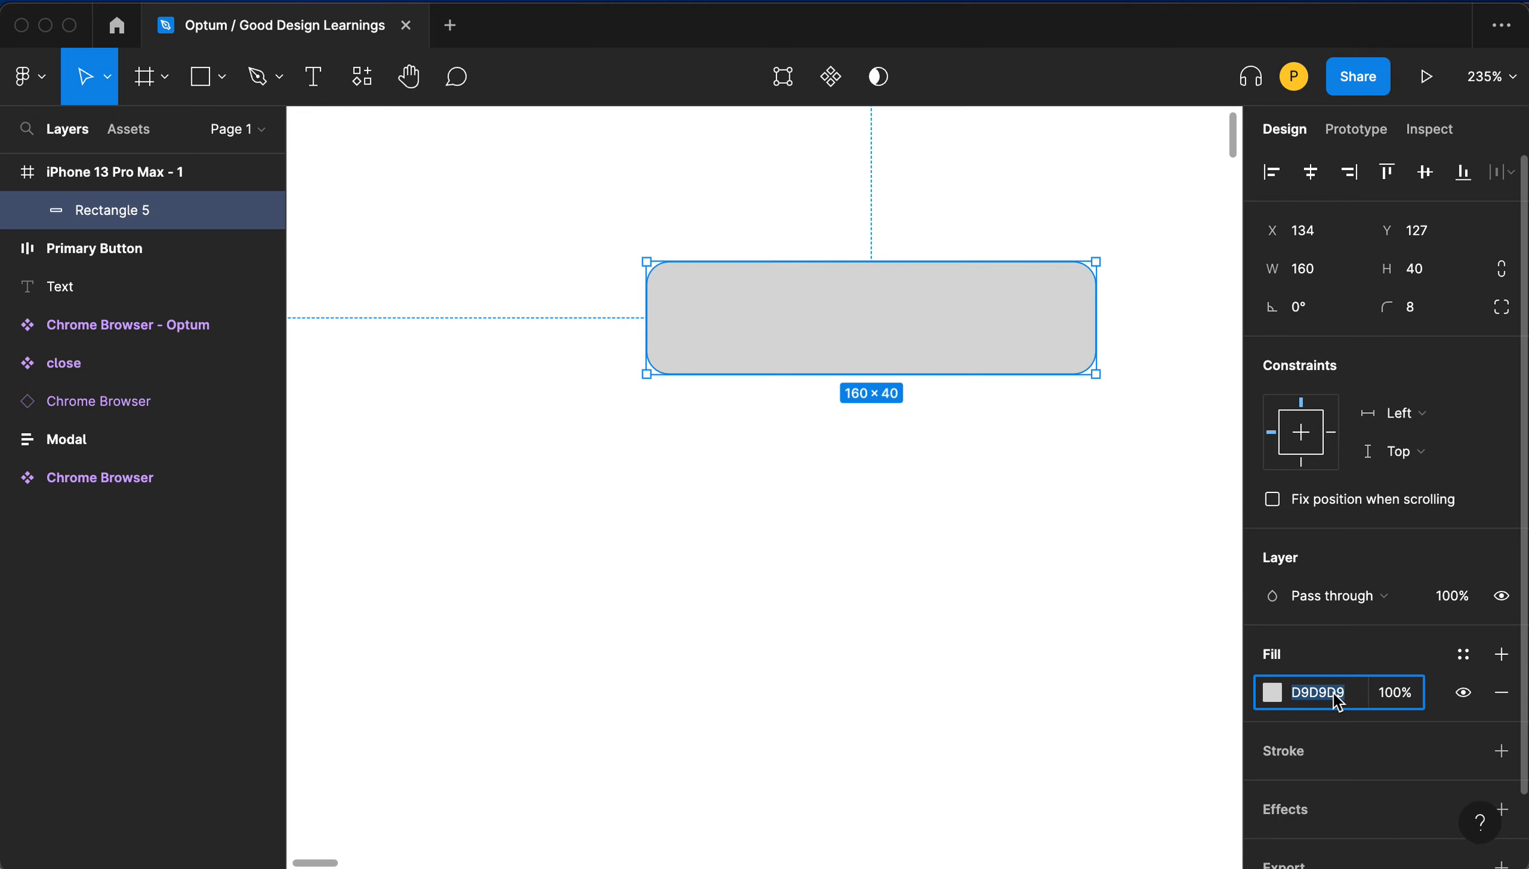
pyautogui.write('ff0000')
pyautogui.press('Tab')
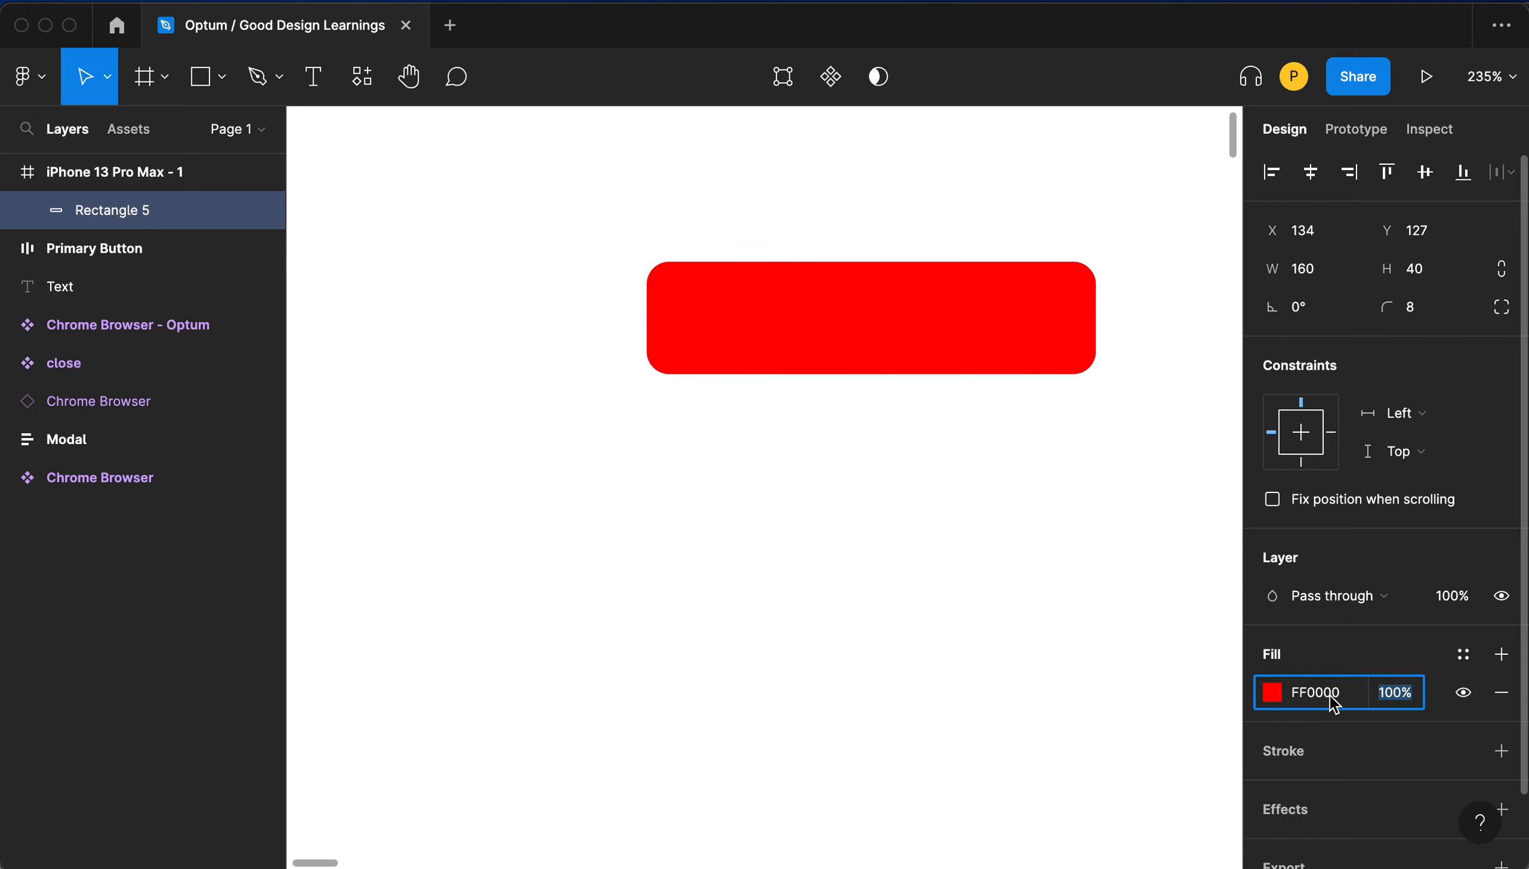
# - Change the rectangle's fill to a dark blue 153E7A with 70% opacity
pyautogui.click(1272, 695)
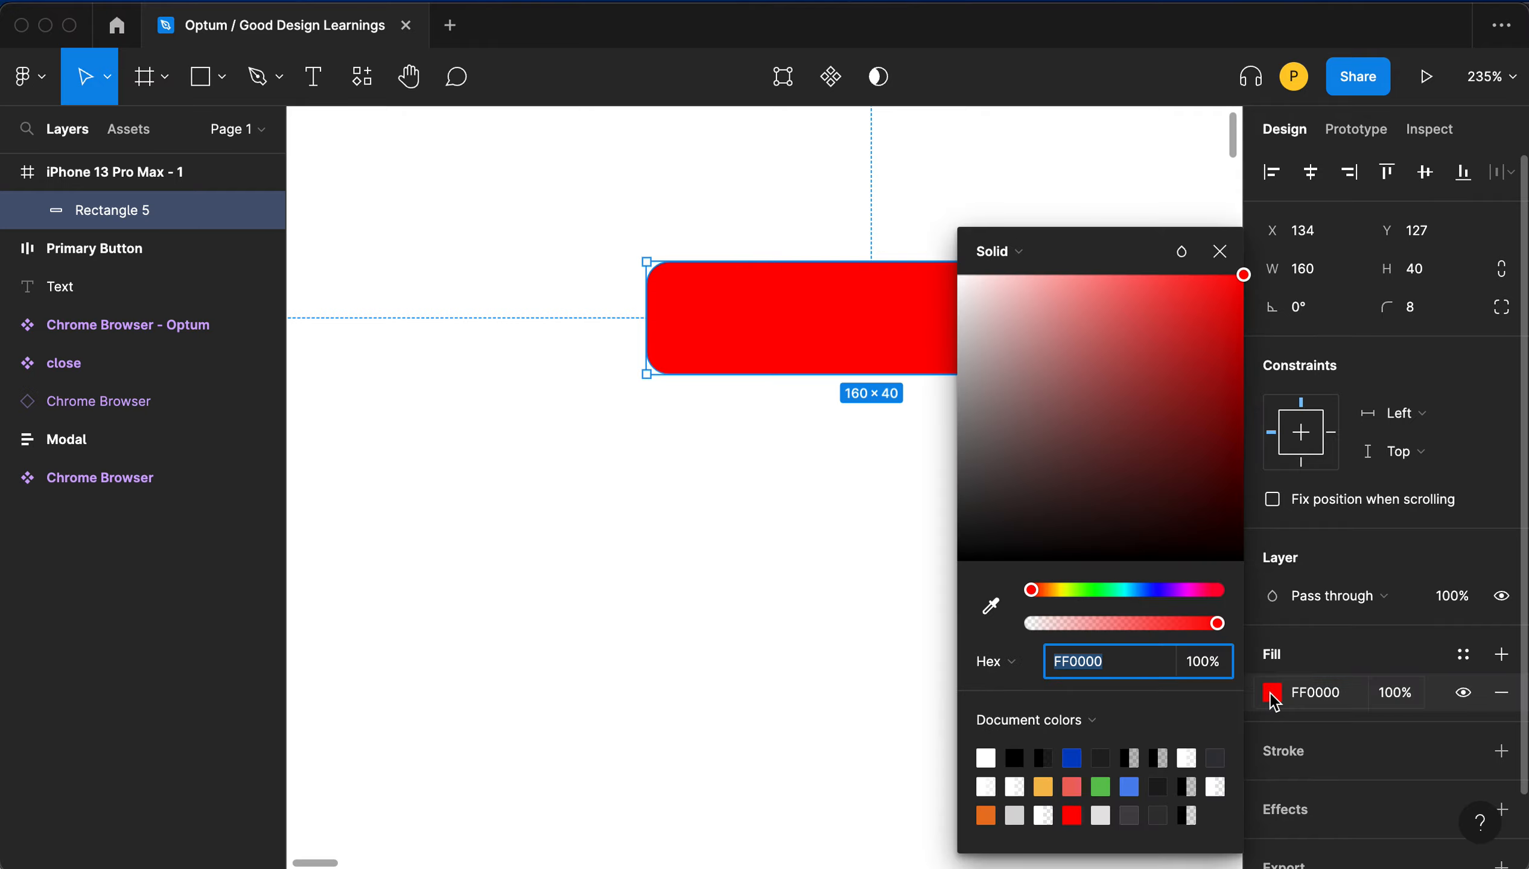
pyautogui.moveTo(1201, 354); pyautogui.dragTo(1195, 423)
pyautogui.click(1142, 589)
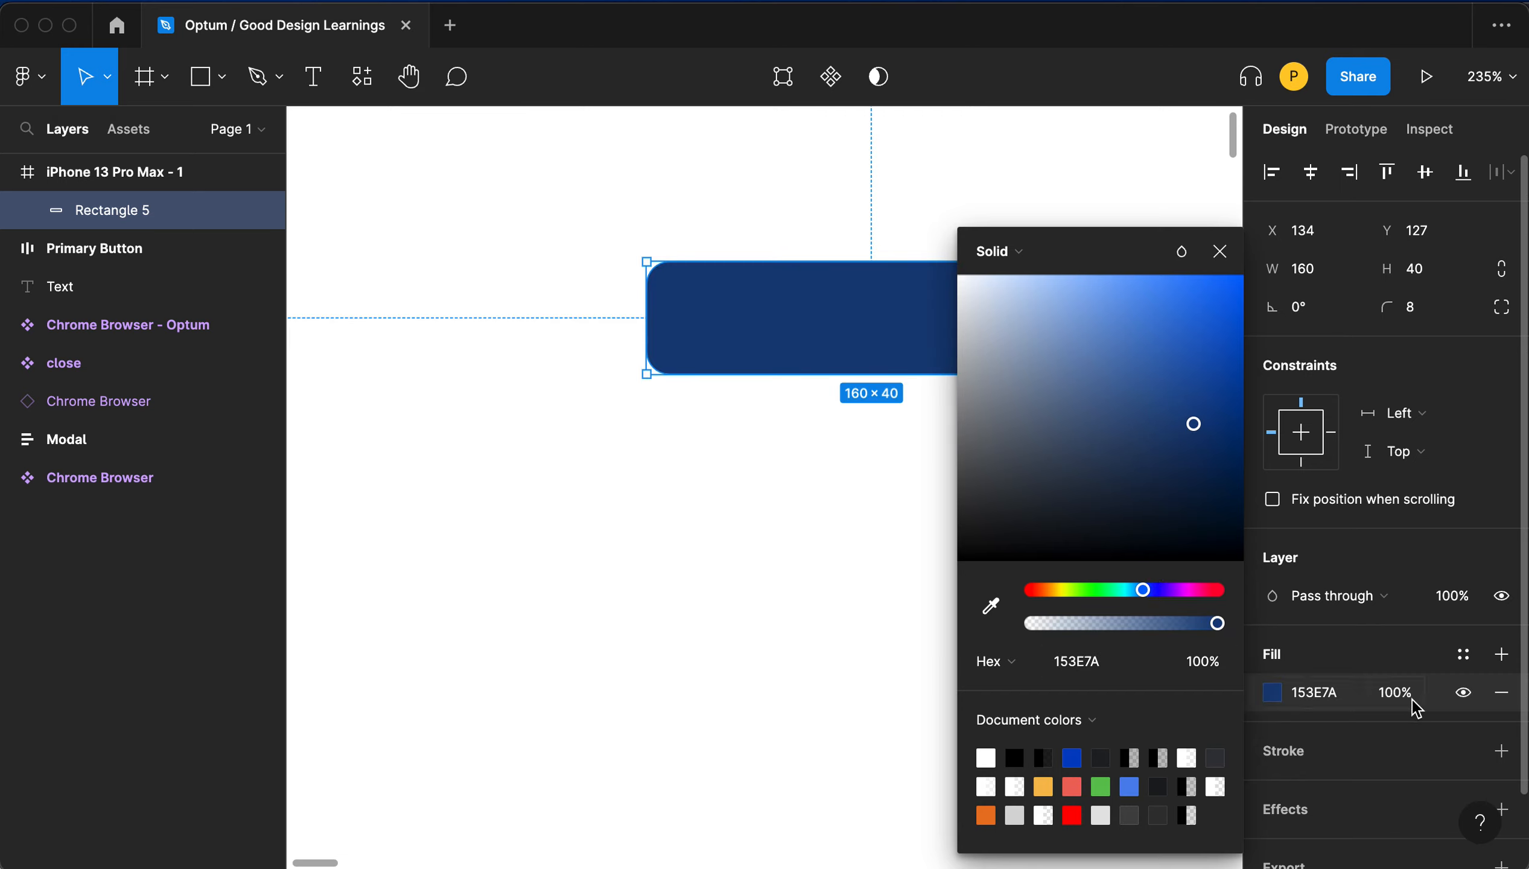
pyautogui.click(1395, 694)
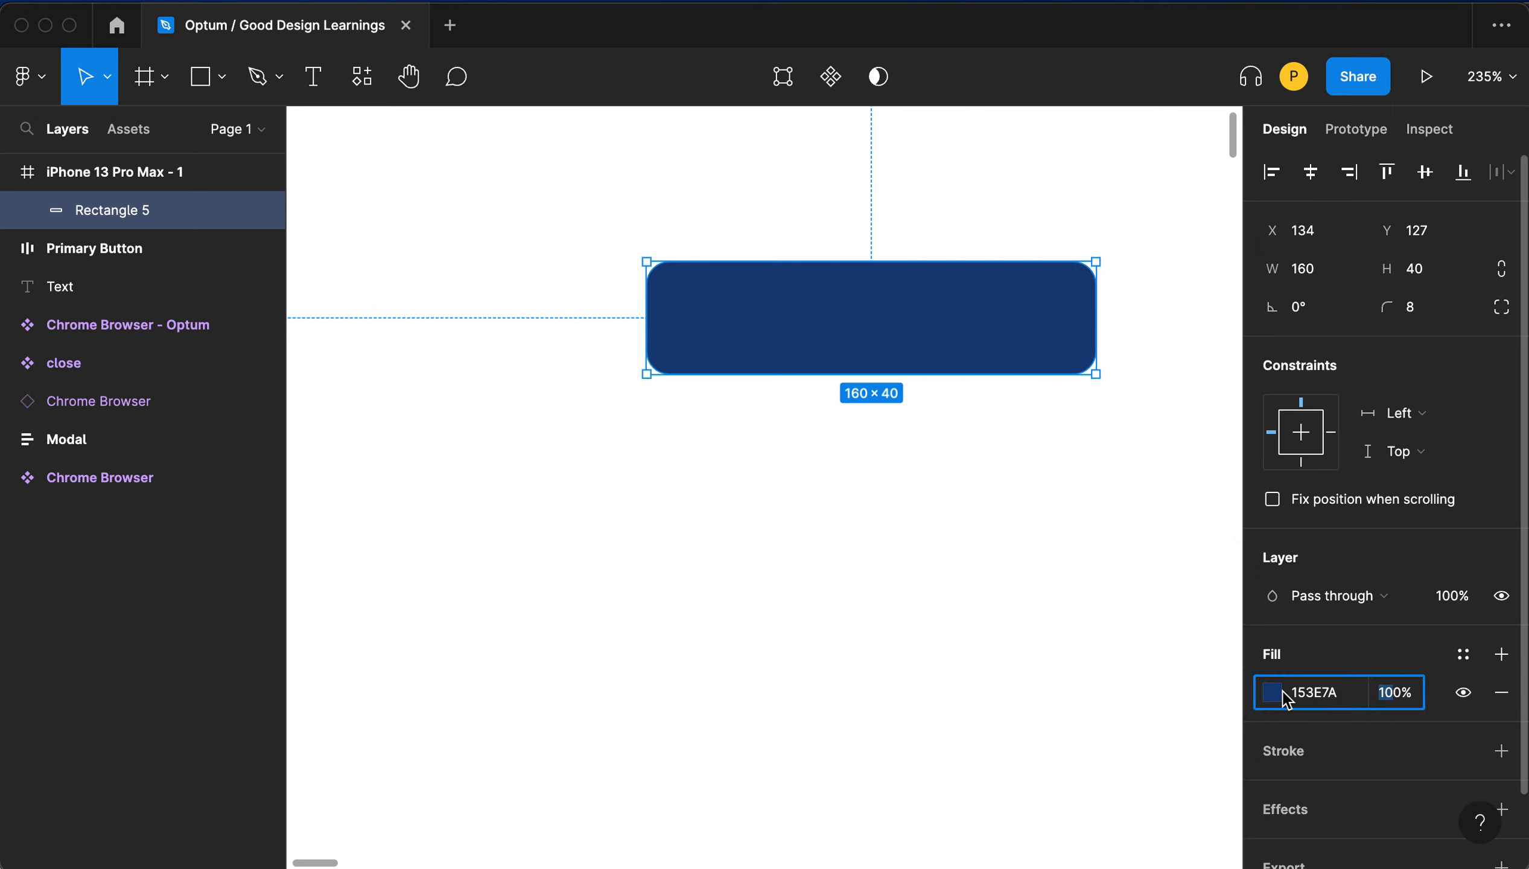
pyautogui.write('70')
pyautogui.press('Tab')
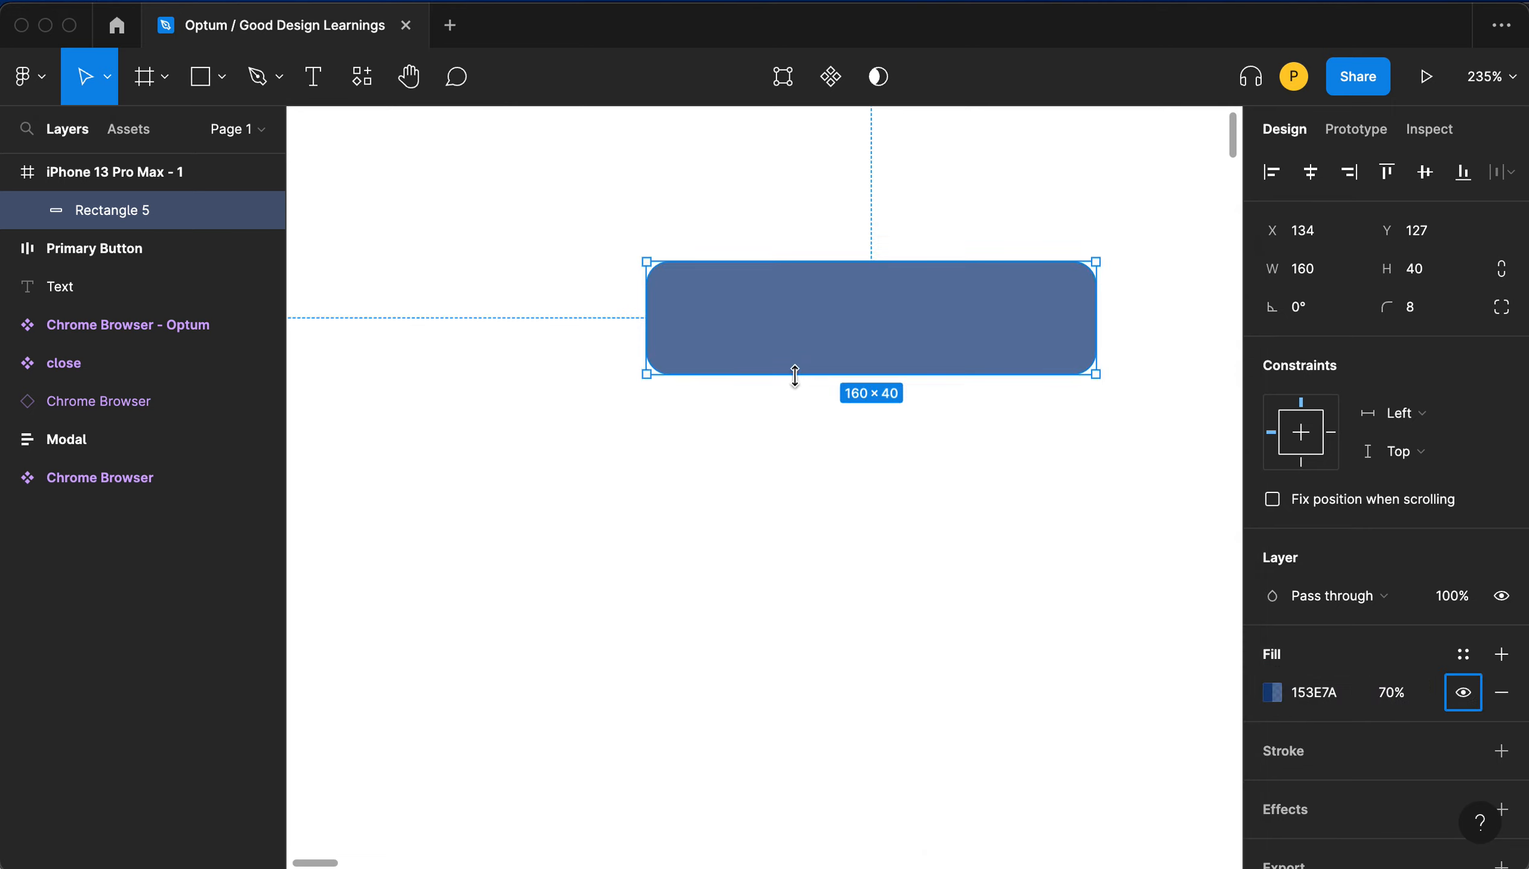
# - Add a black 000000 stroke and a drop shadow effect to the rectangle
pyautogui.click(1307, 766)
pyautogui.click(1328, 789)
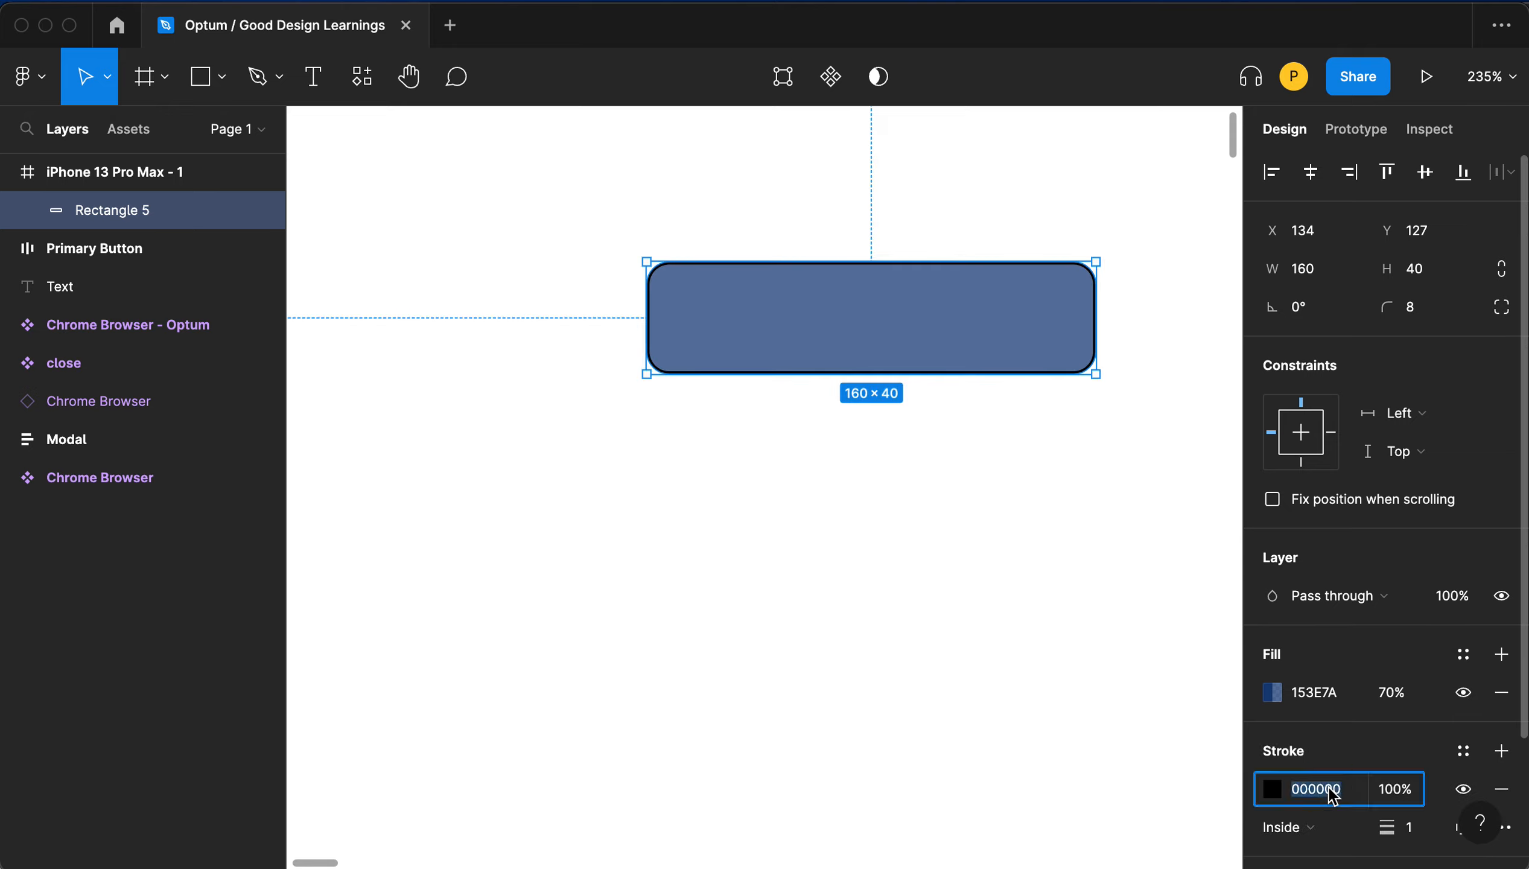
pyautogui.scroll(-3, 1331, 790)
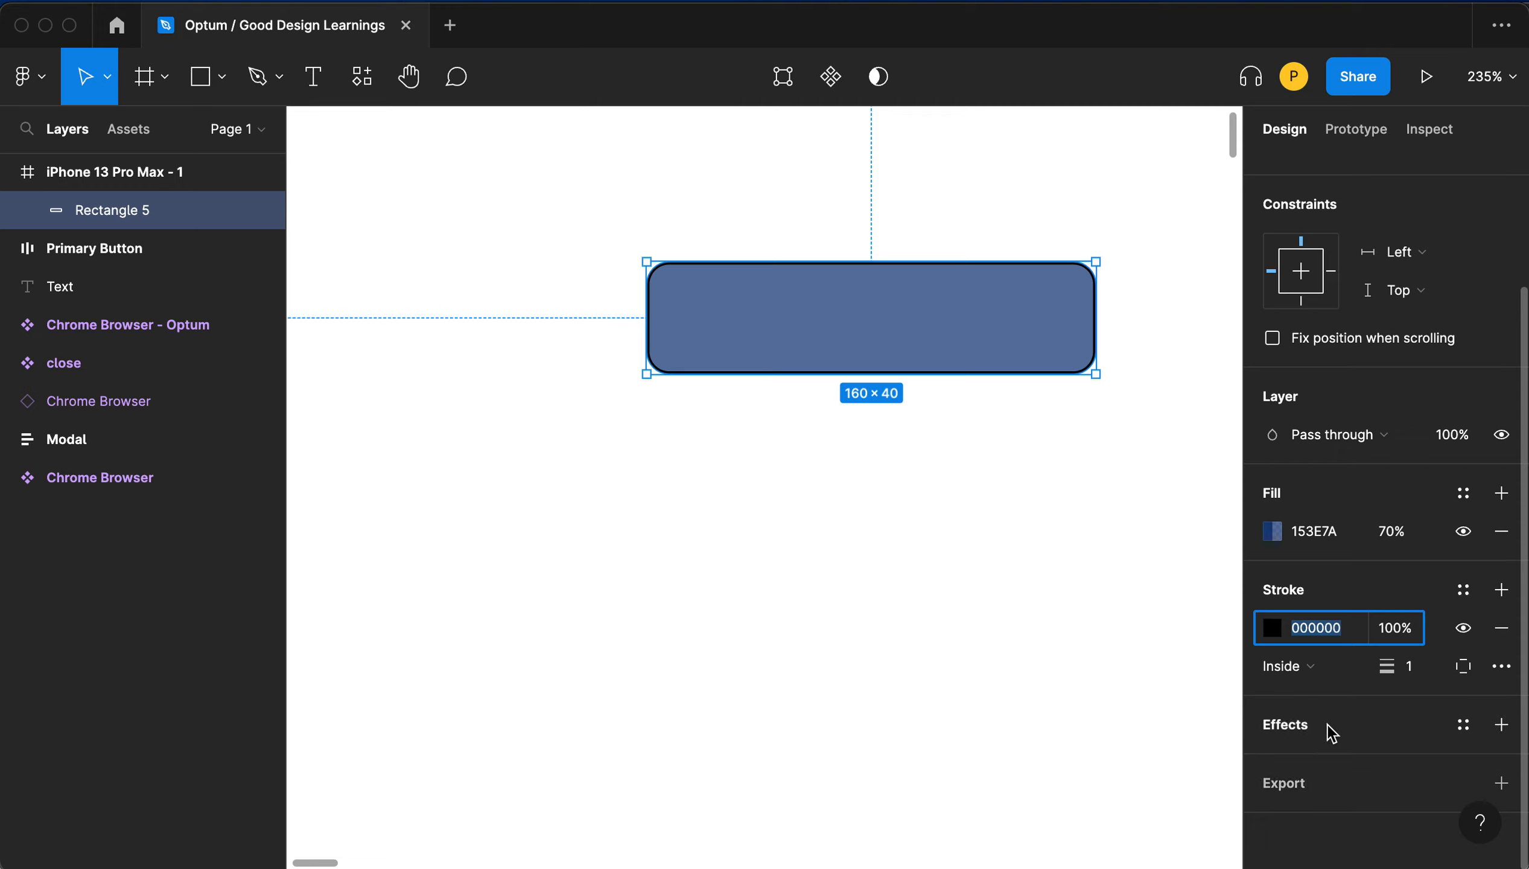
pyautogui.click(1330, 733)
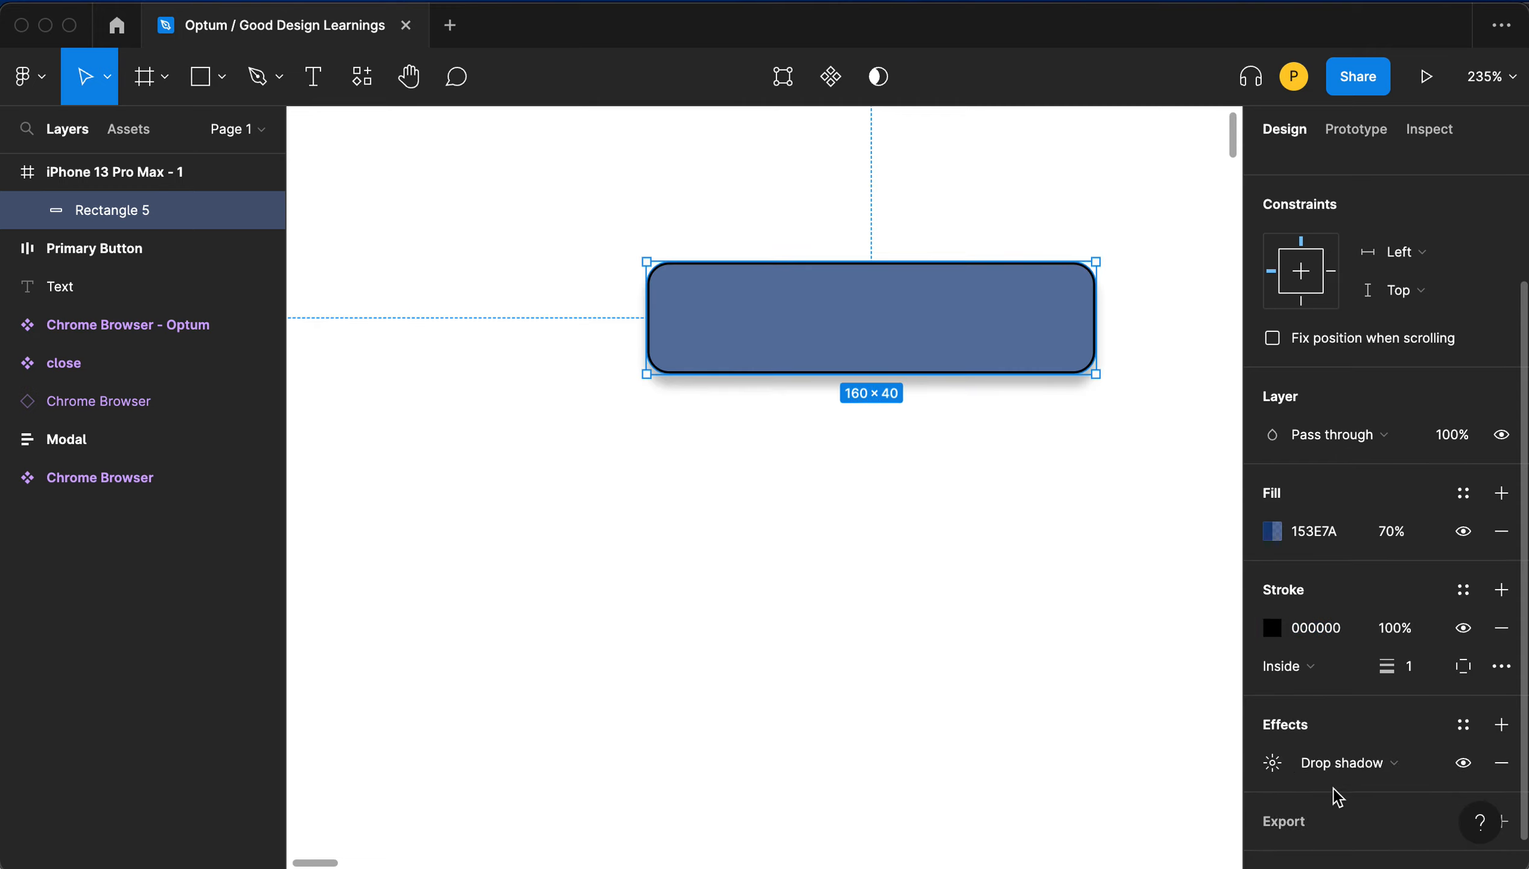
# - Move the rectangle slightly down to about Y 135
pyautogui.scroll(-1, 1334, 795)
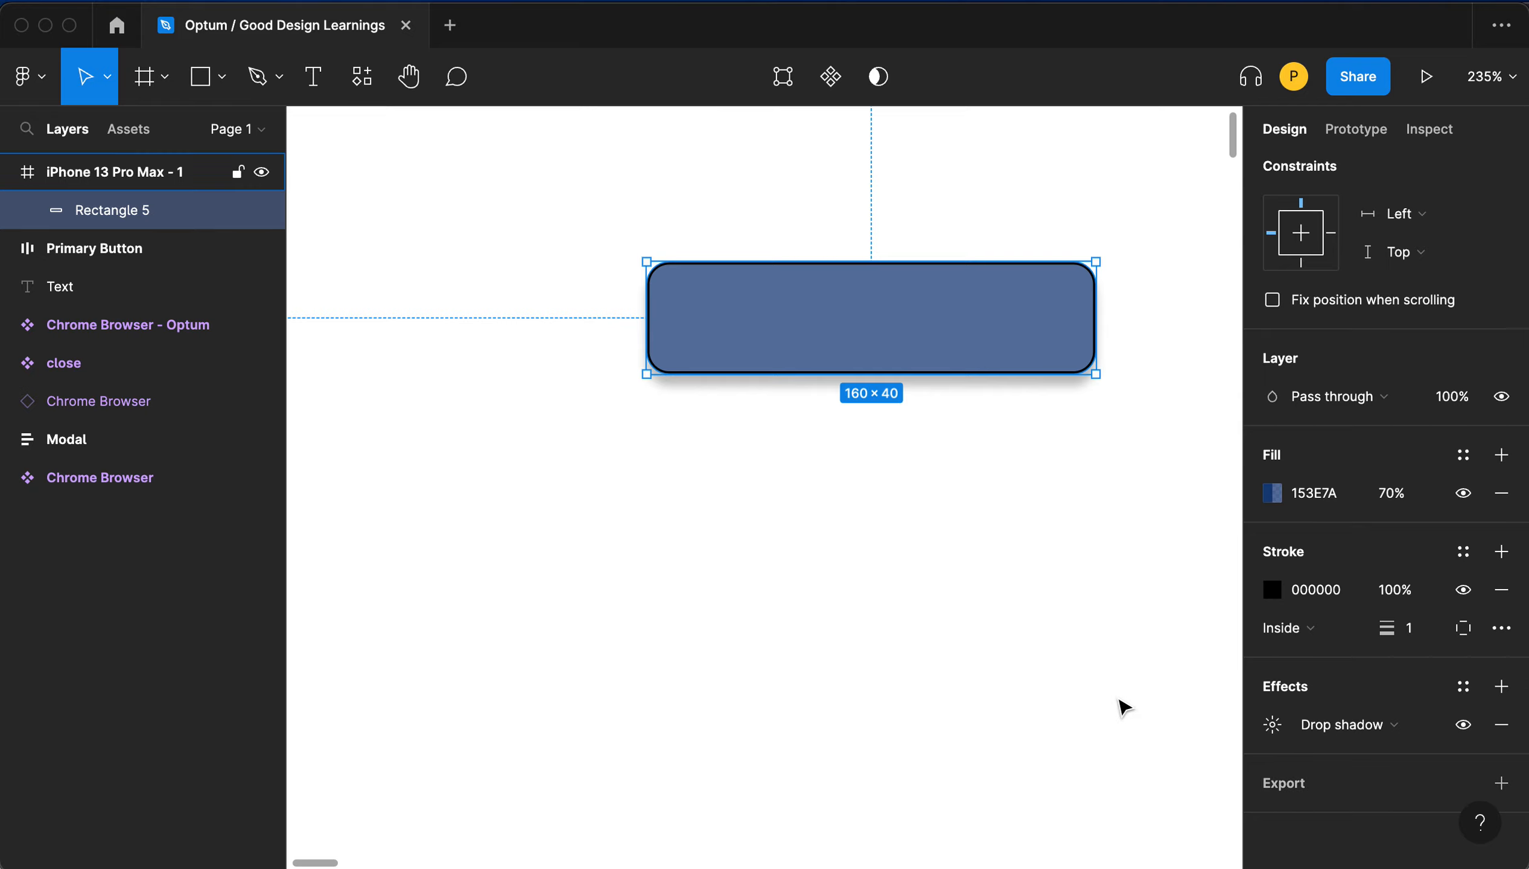
pyautogui.scroll(-5, 1122, 707)
pyautogui.scroll(-3, 1121, 707)
pyautogui.hscroll(3, 1121, 707)
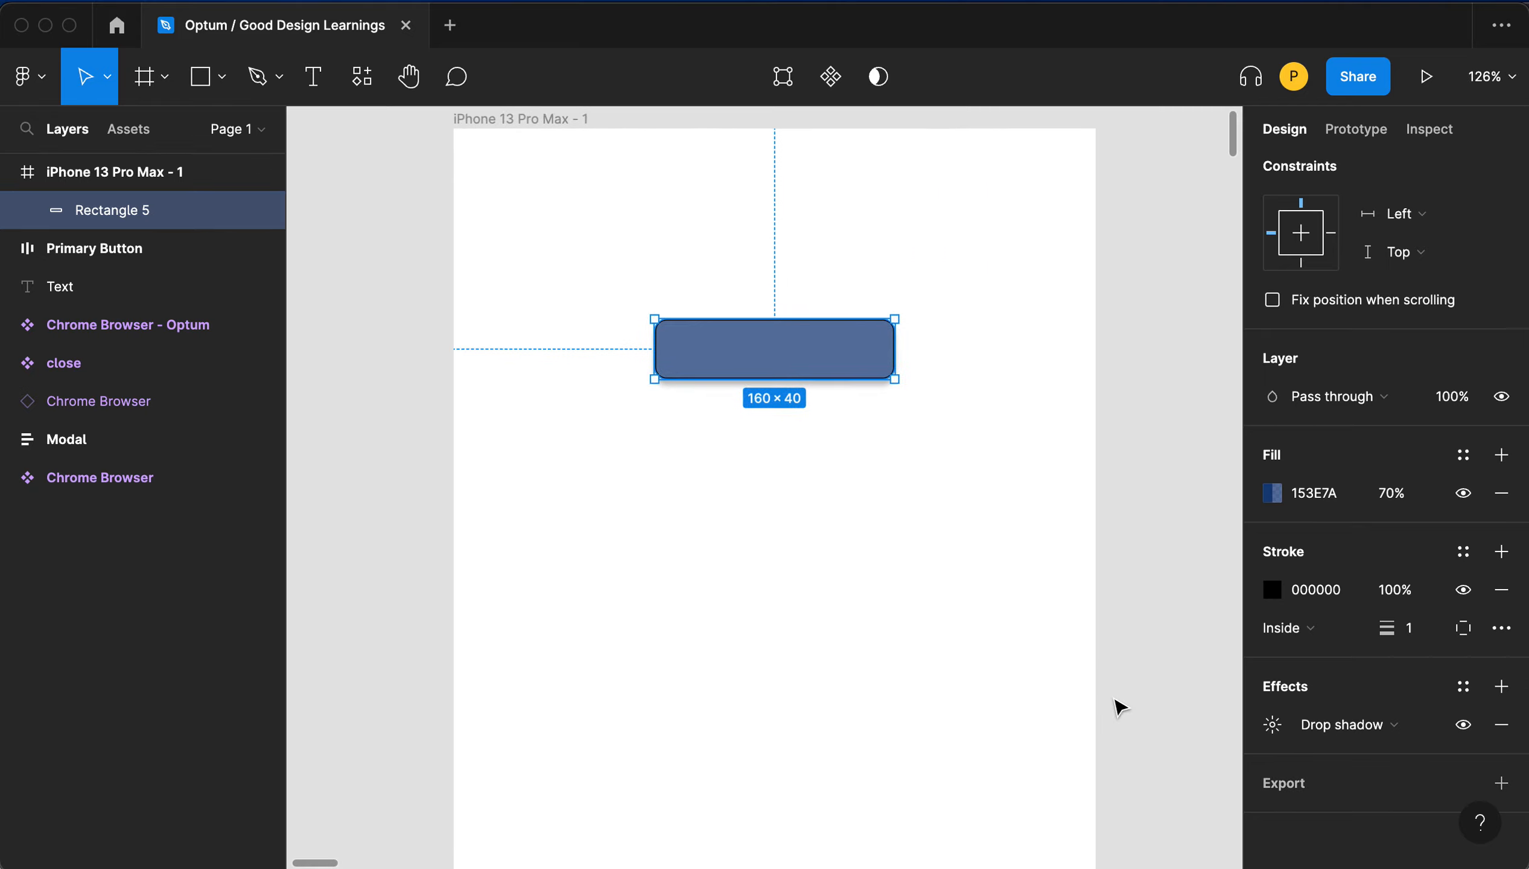
pyautogui.scroll(3, 1121, 707)
pyautogui.click(914, 457)
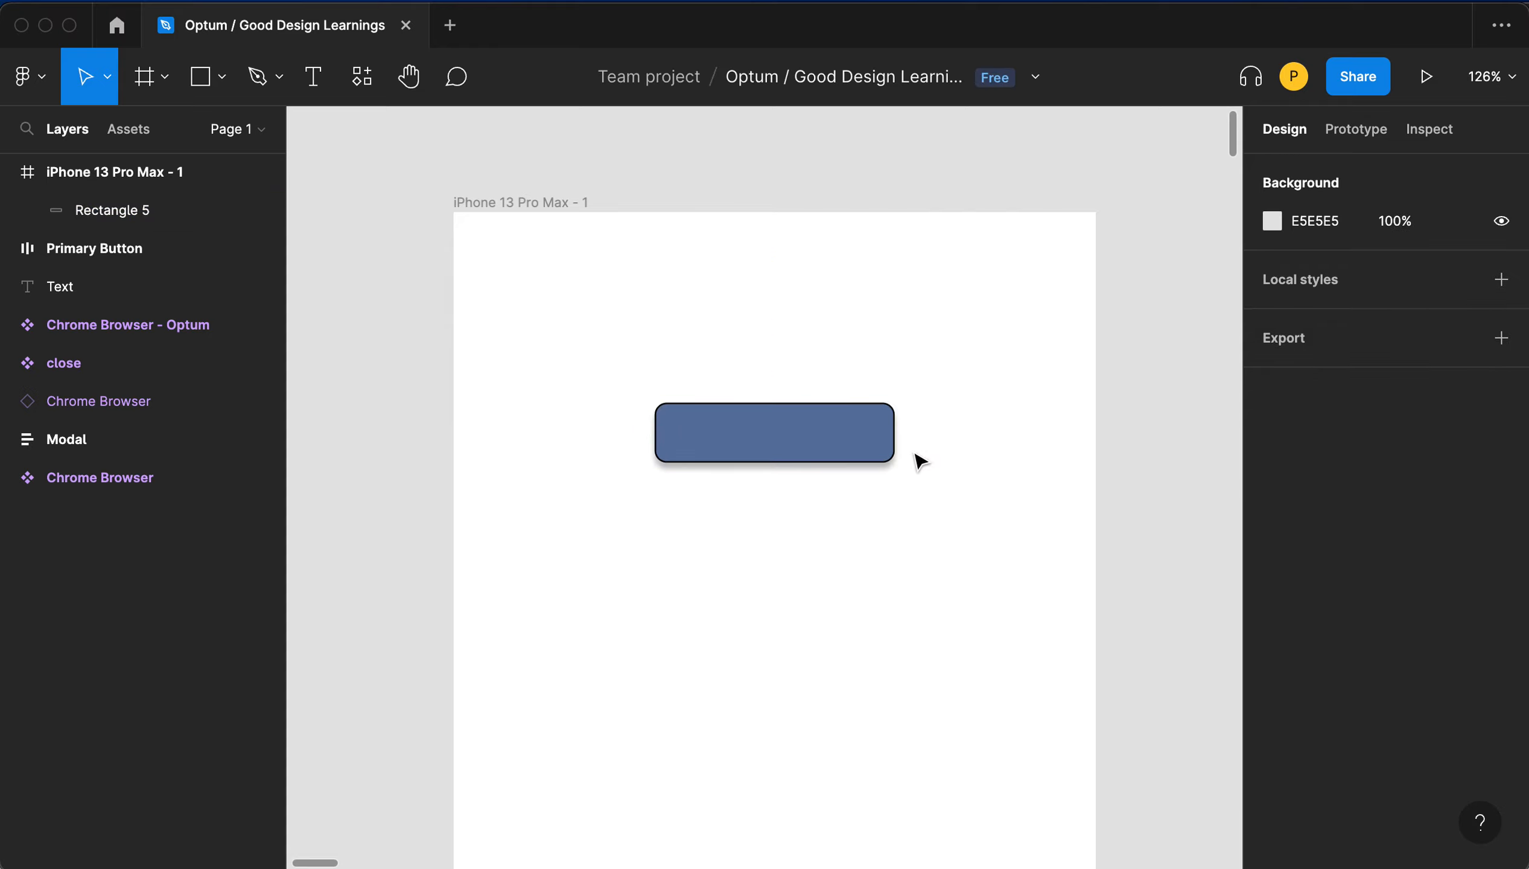
pyautogui.moveTo(840, 444)
pyautogui.mouseDown()
pyautogui.moveTo(877, 443)
pyautogui.moveTo(829, 437)
pyautogui.moveTo(841, 448)
pyautogui.mouseUp()
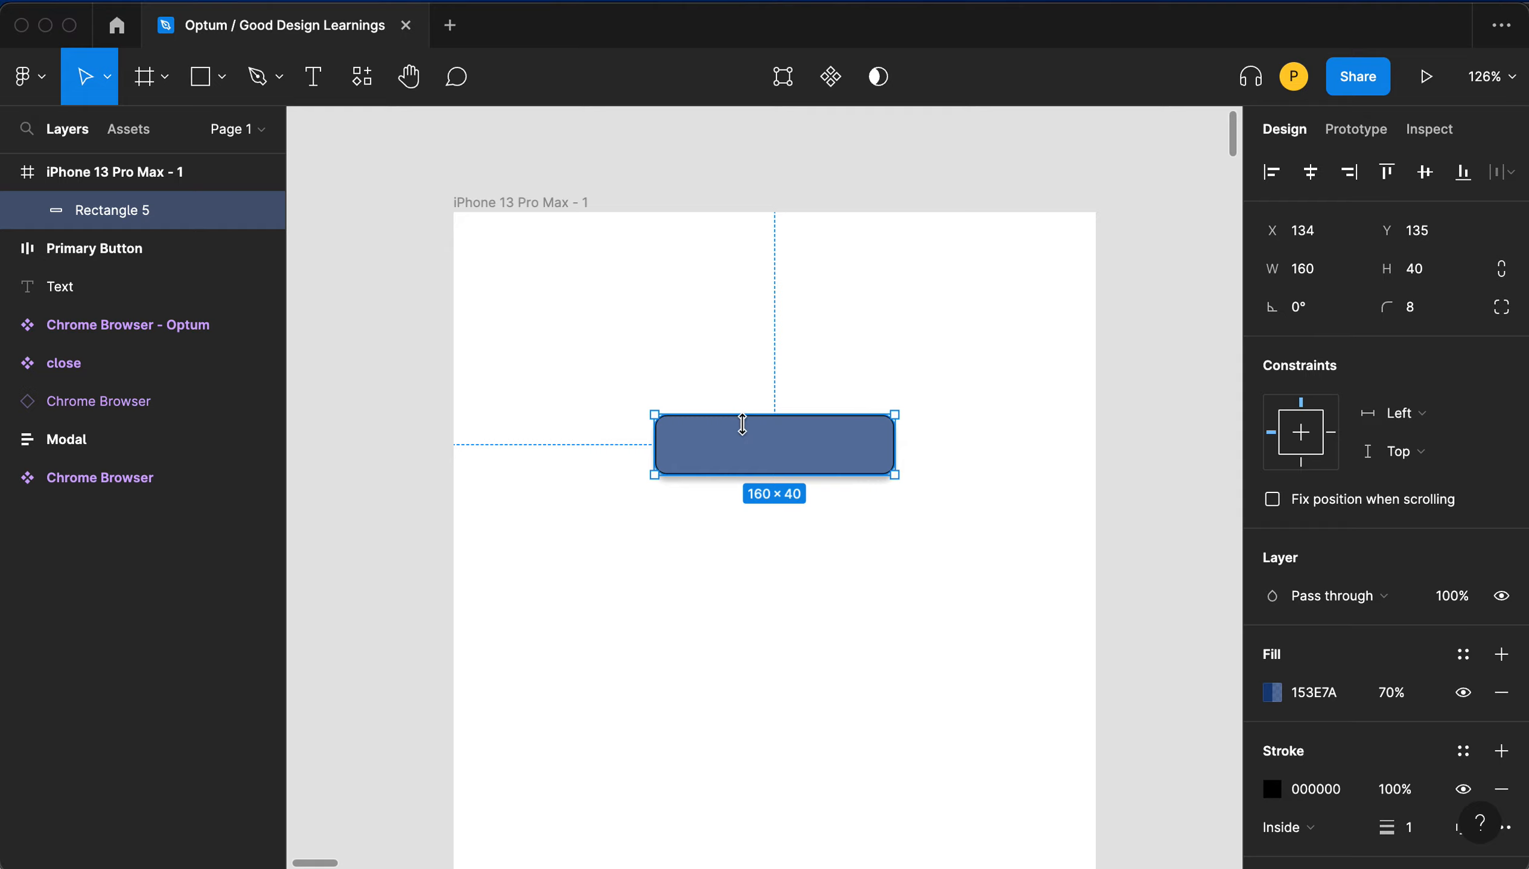
# - Create a text layer reading Button Title above the button rectangle
pyautogui.click(686, 337)
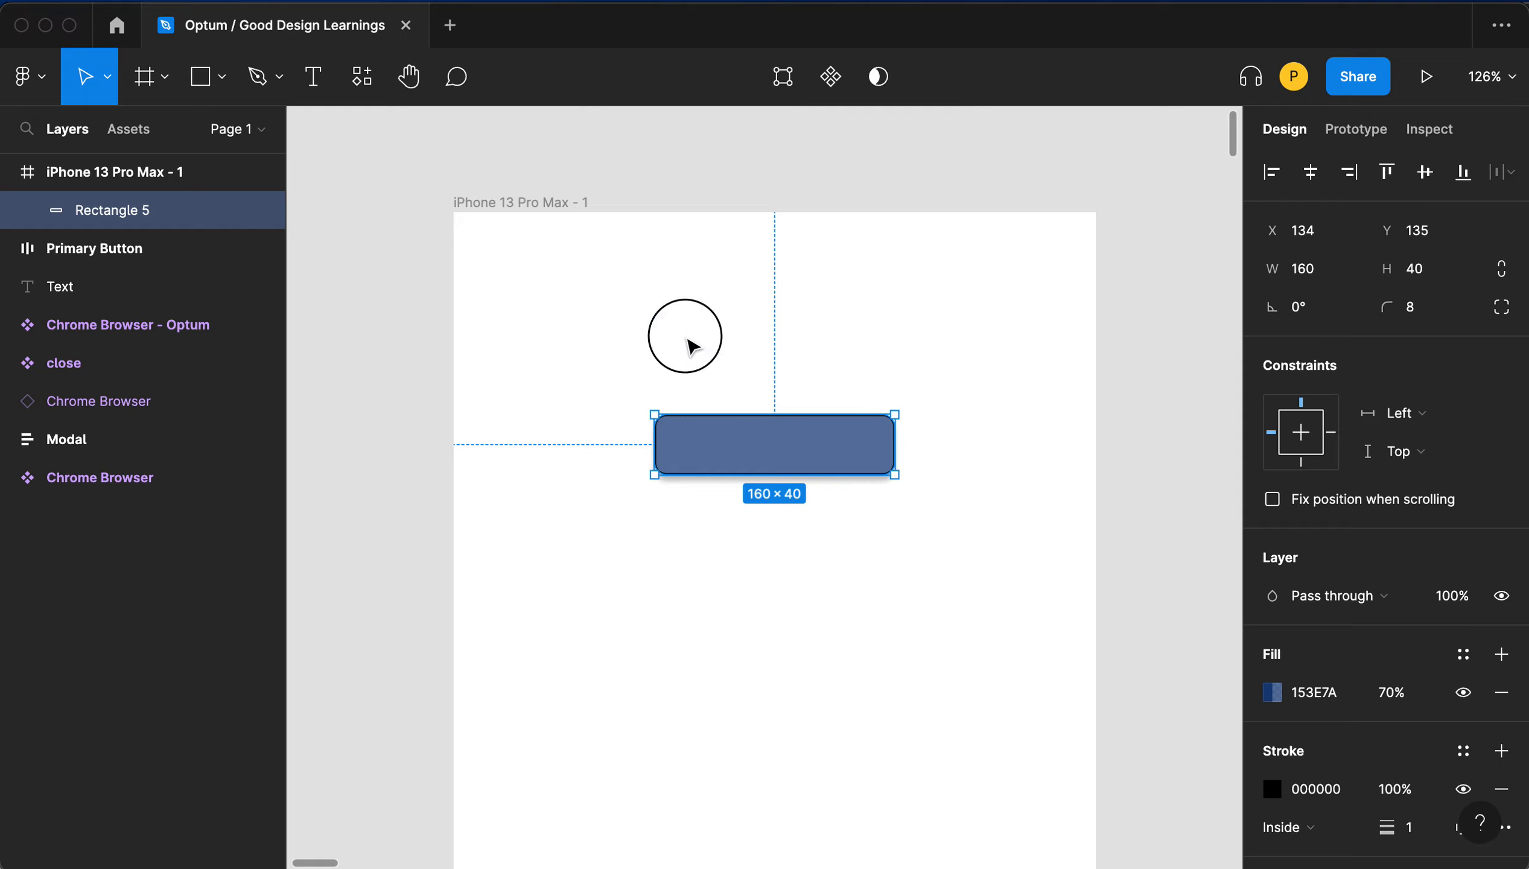
pyautogui.click(315, 78)
pyautogui.click(654, 313)
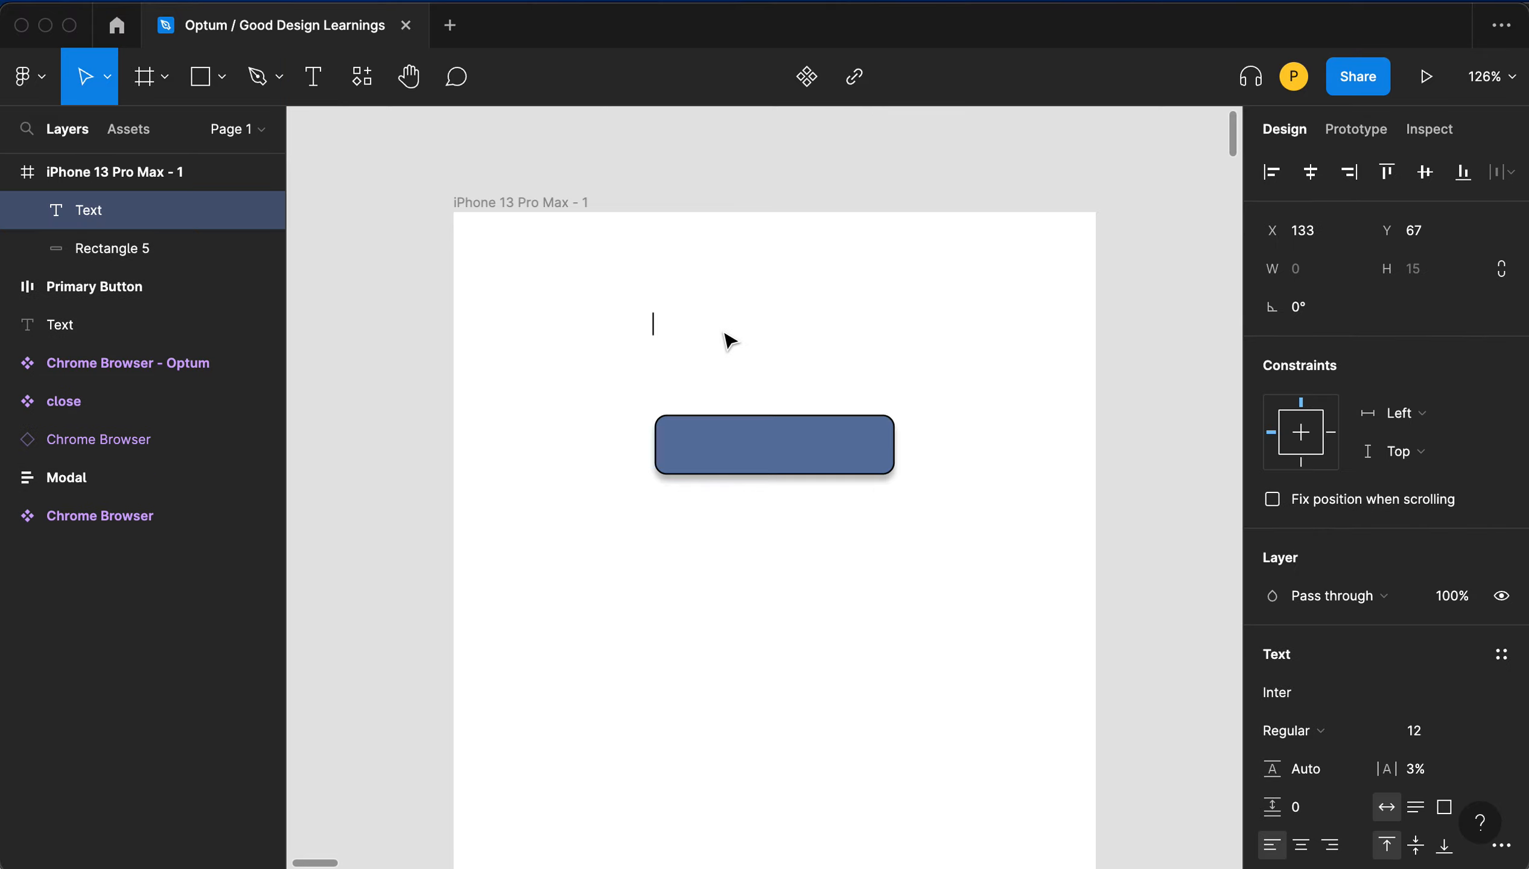
pyautogui.write('Button T')
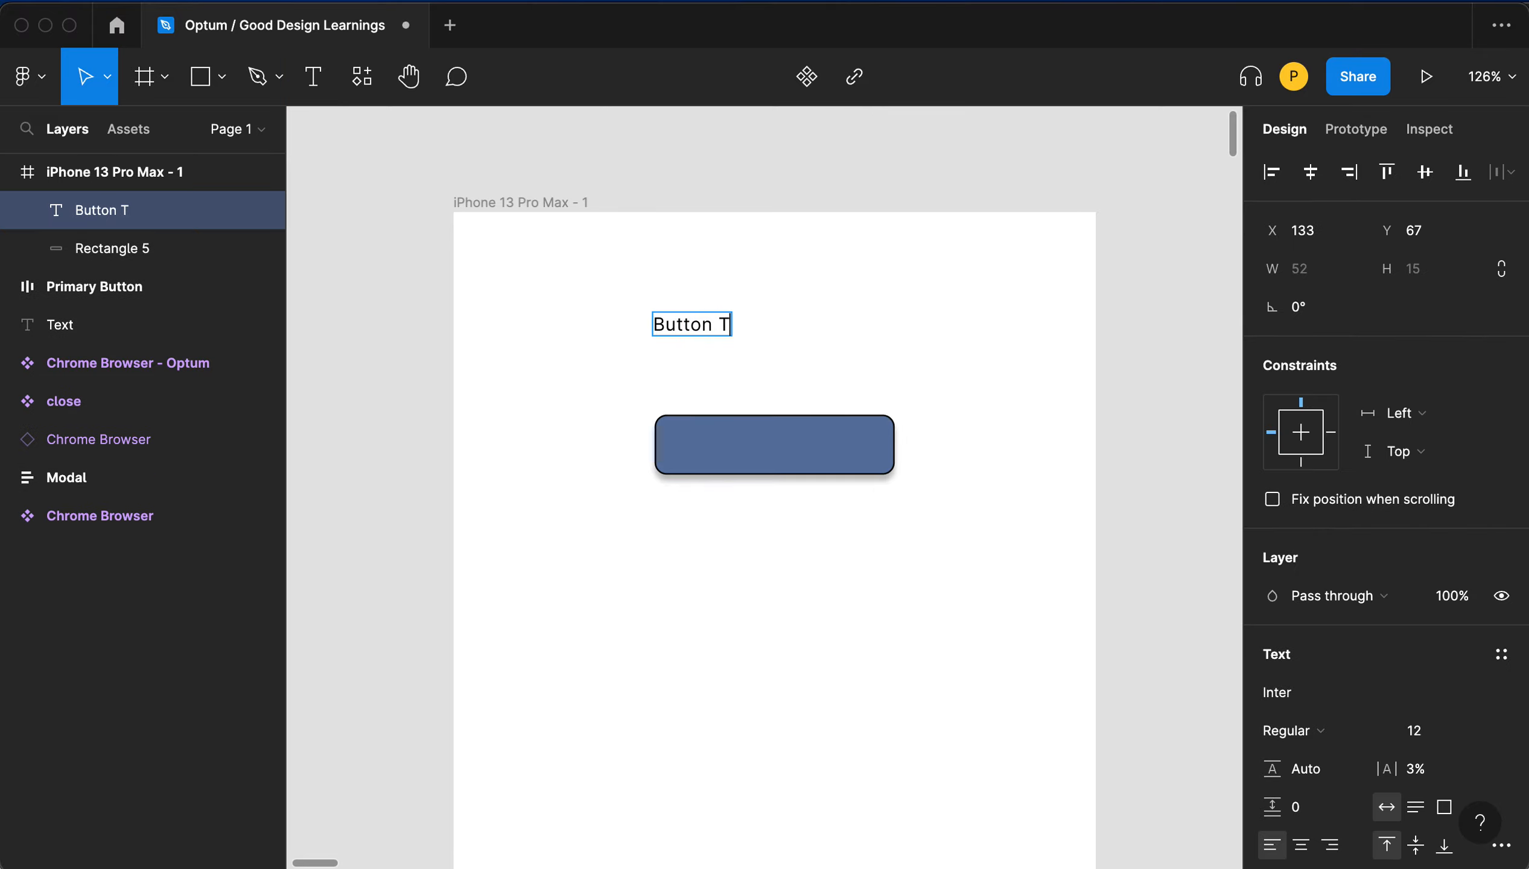
pyautogui.write('u')
pyautogui.press('BackSpace')
pyautogui.write('itle')
pyautogui.press('Escape')
# - Move the label onto the rectangle and set its font size to 16
pyautogui.moveTo(717, 315); pyautogui.dragTo(798, 446)
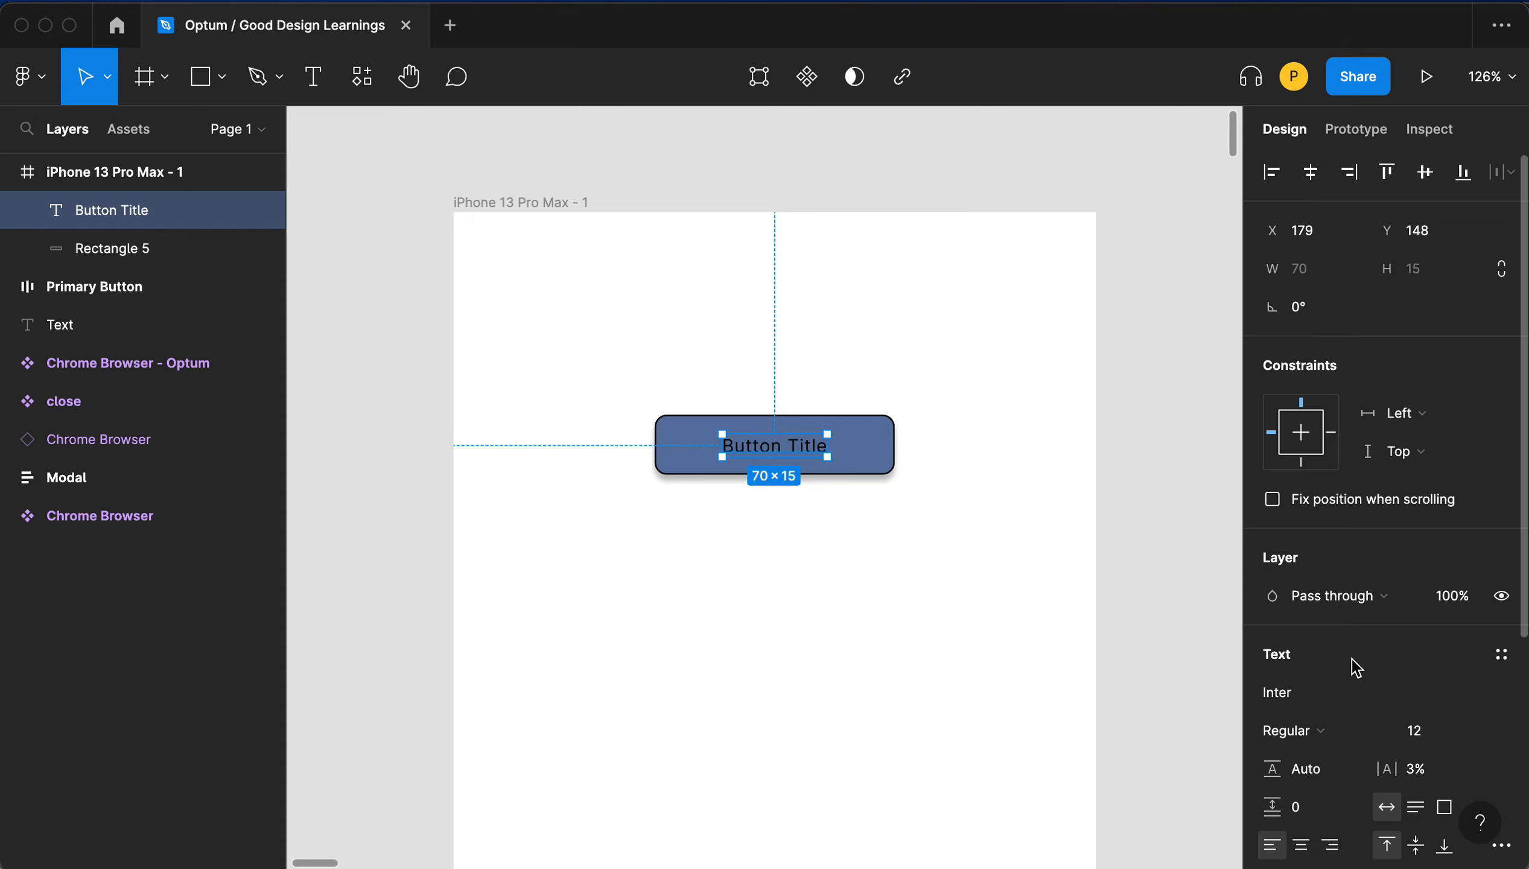
pyautogui.click(1435, 742)
pyautogui.write('16')
pyautogui.press('Return')
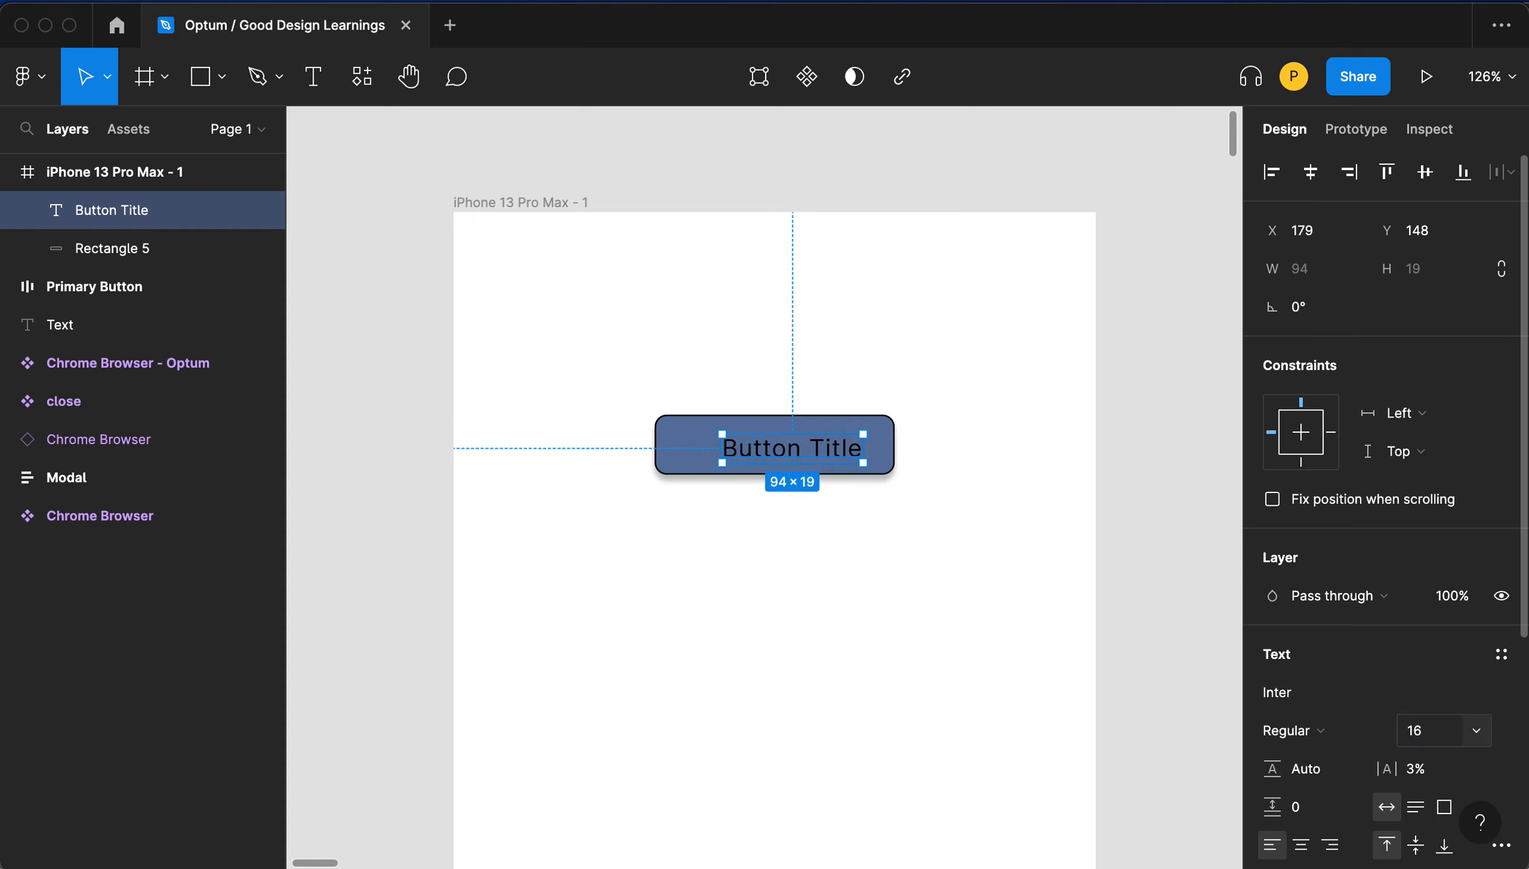
# - Set the label's fill colour to white FFFFFF and its font weight to Medium
pyautogui.click(843, 375)
pyautogui.scroll(-5, 781, 443)
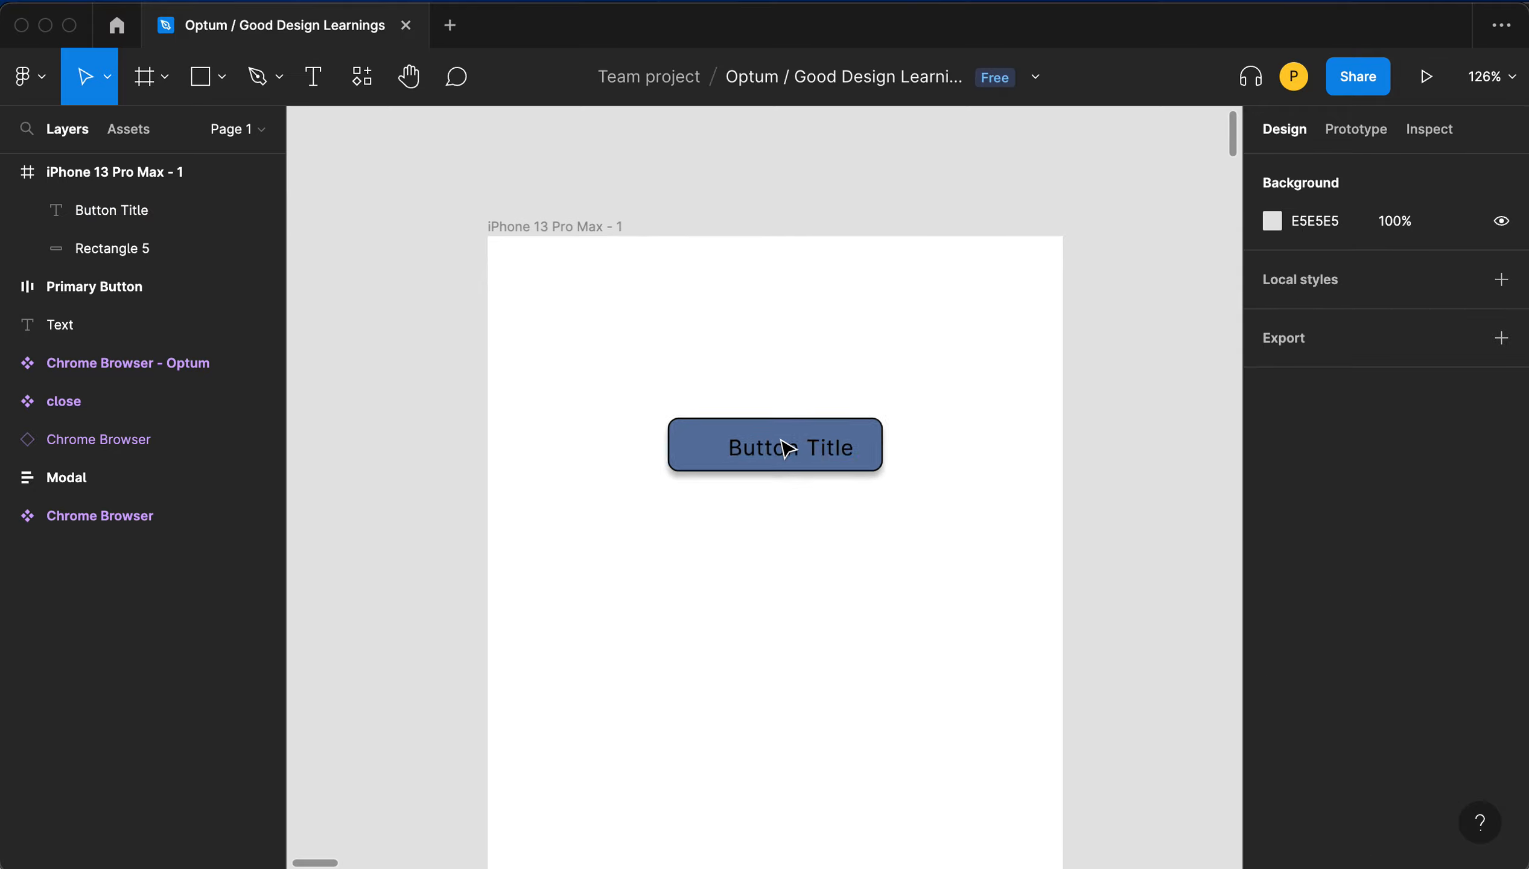
pyautogui.scroll(5, 783, 446)
pyautogui.click(780, 450)
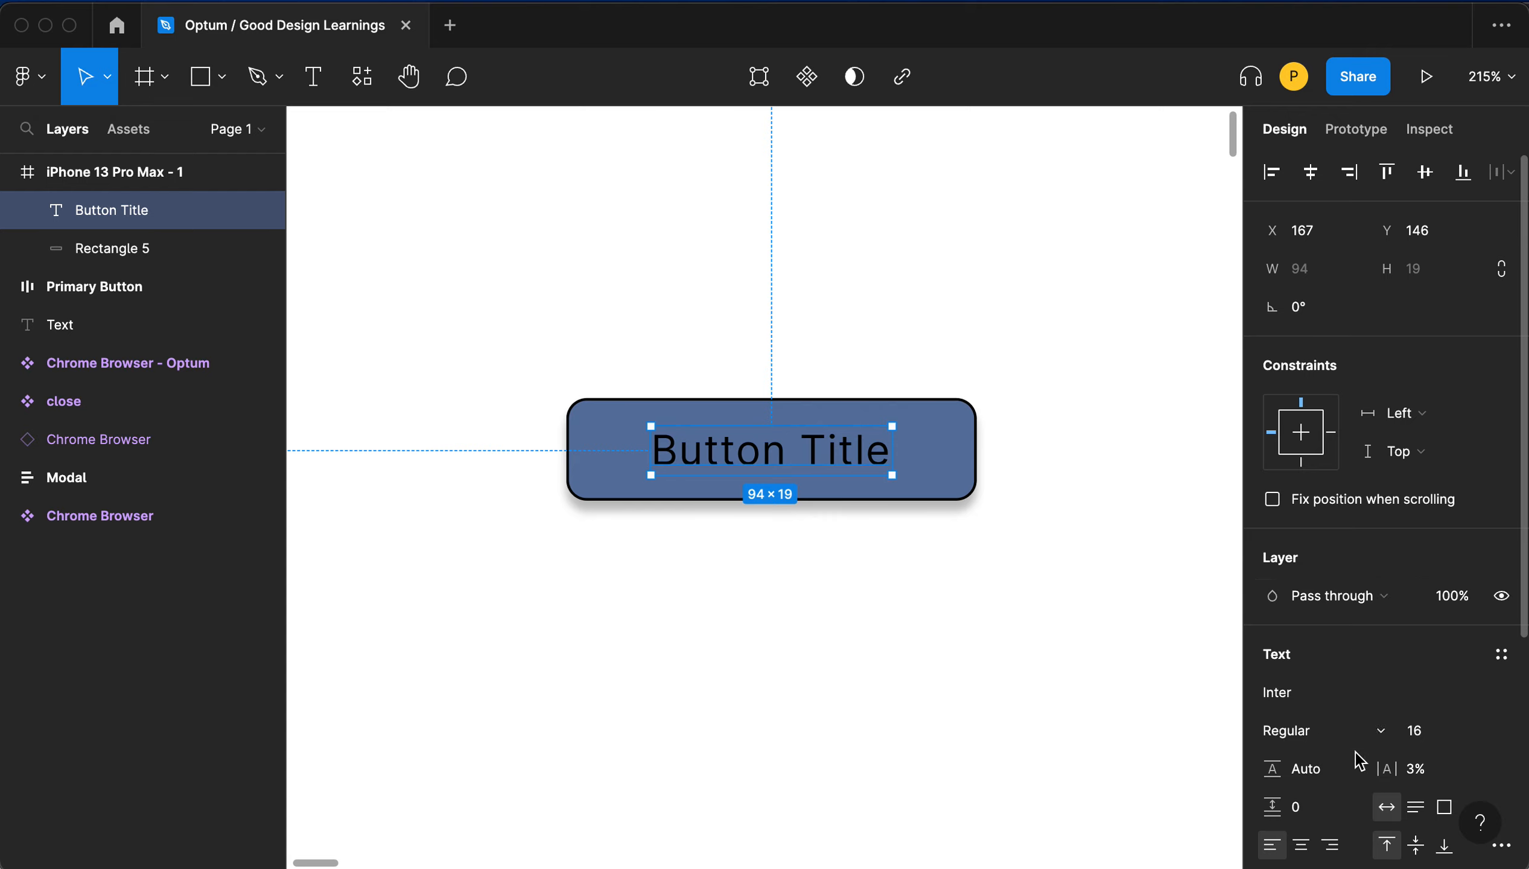
pyautogui.scroll(-5, 1434, 789)
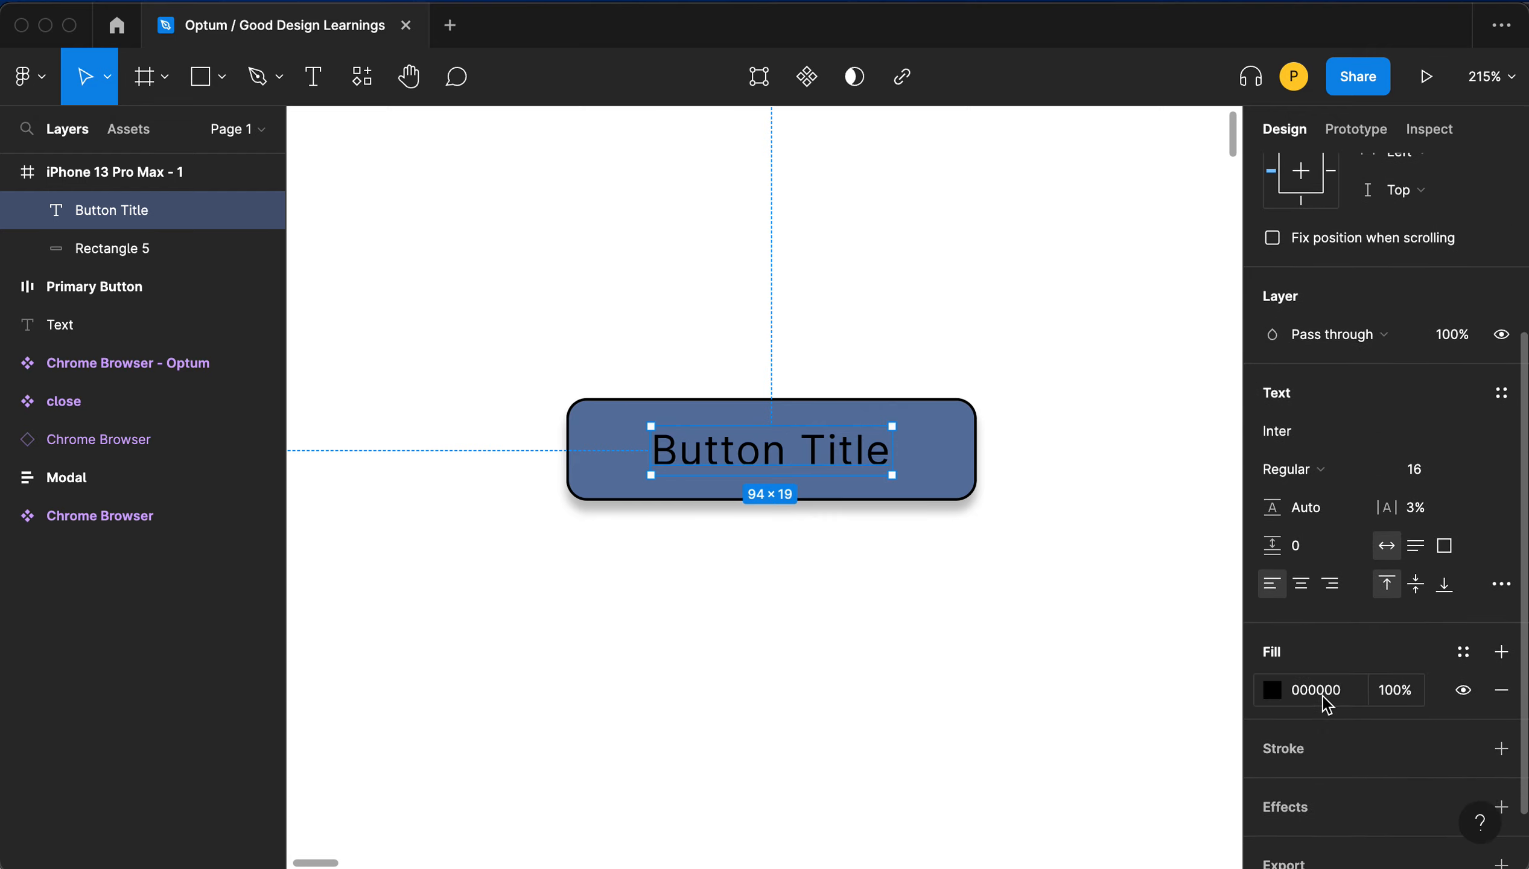
pyautogui.click(1325, 697)
pyautogui.write('ff')
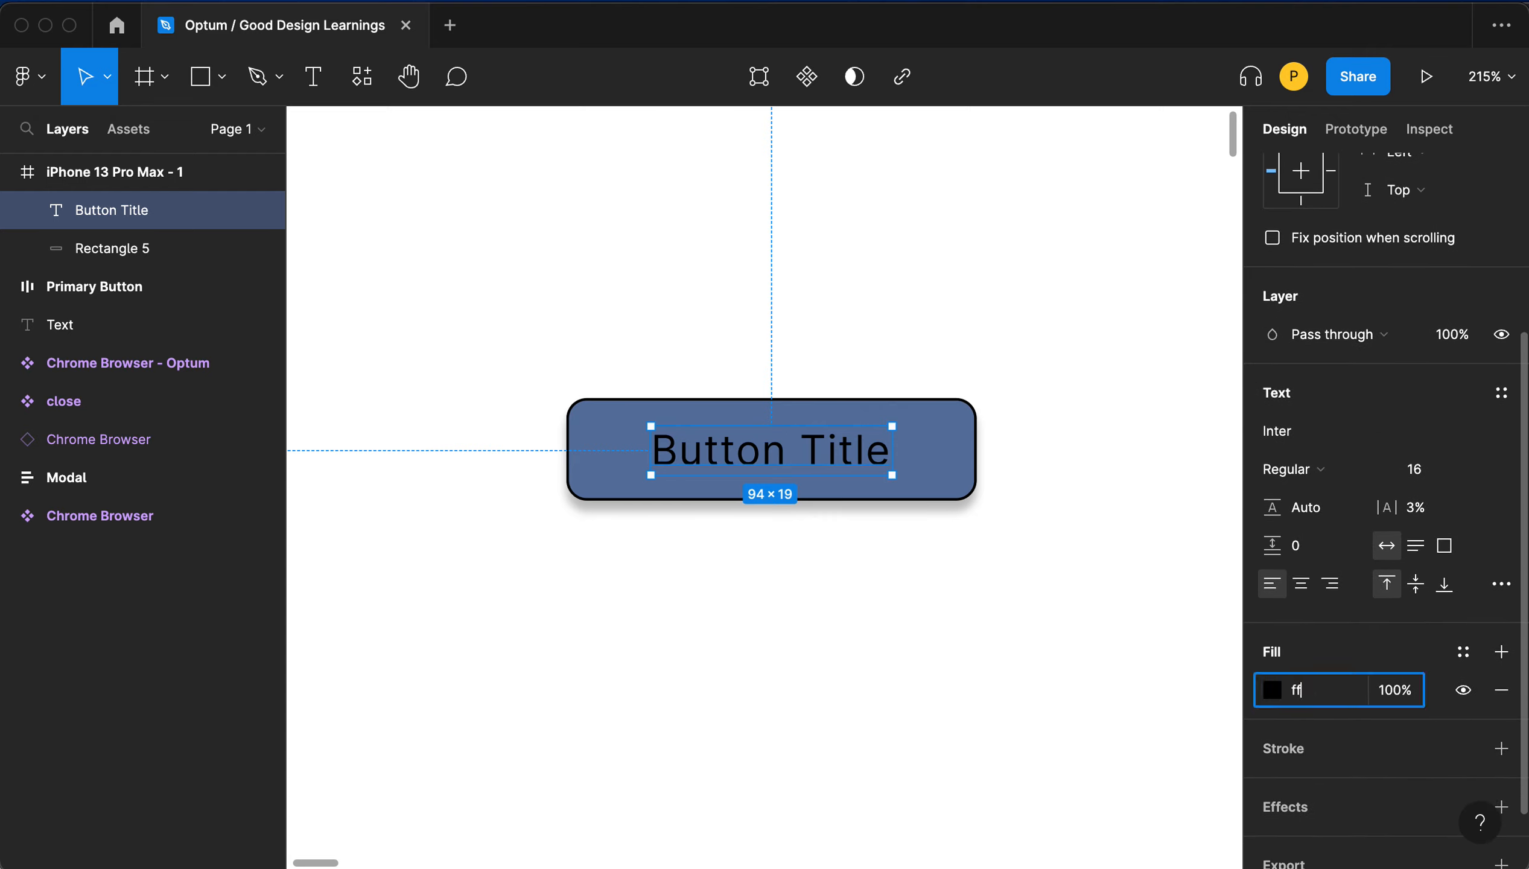
pyautogui.write('f')
pyautogui.press('Tab')
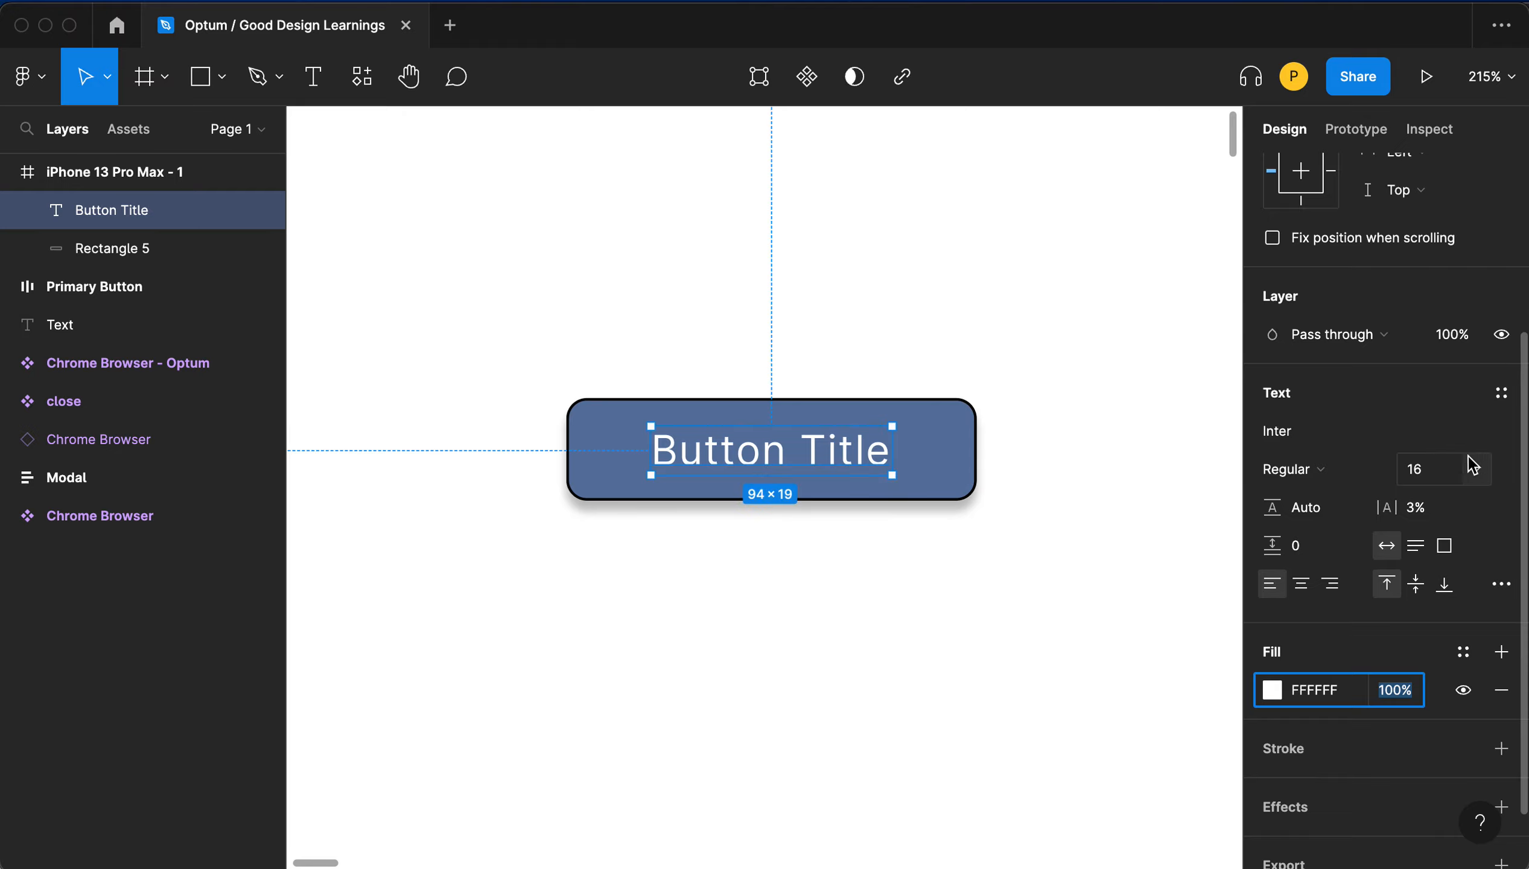
pyautogui.click(1321, 472)
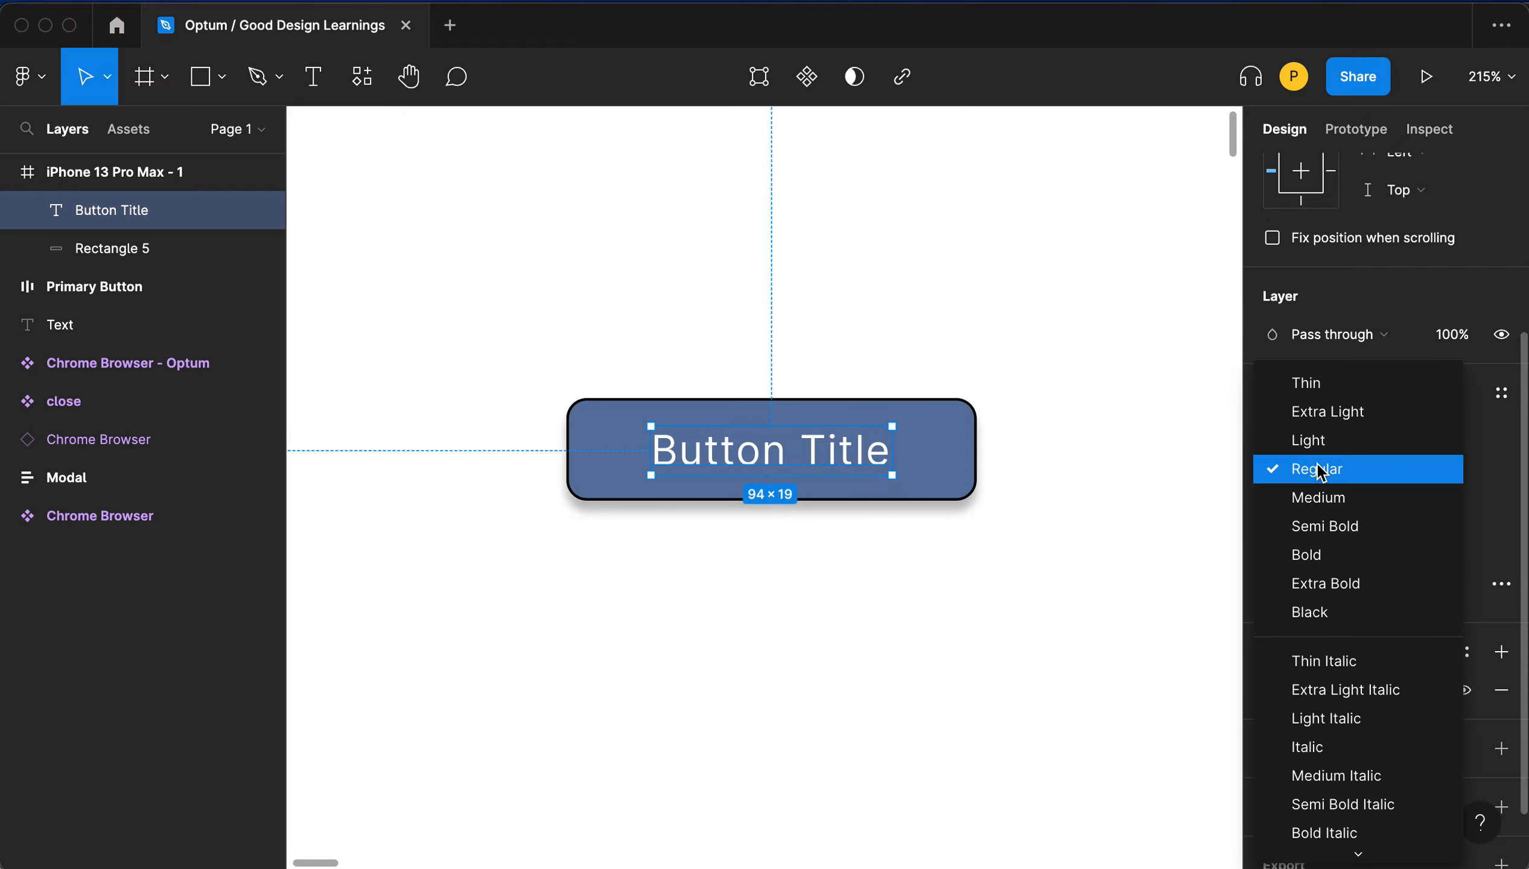
pyautogui.click(1321, 497)
# - Select the label and rectangle together and align them by horizontal and vertical centres
pyautogui.click(721, 389)
pyautogui.moveTo(542, 331); pyautogui.dragTo(633, 461)
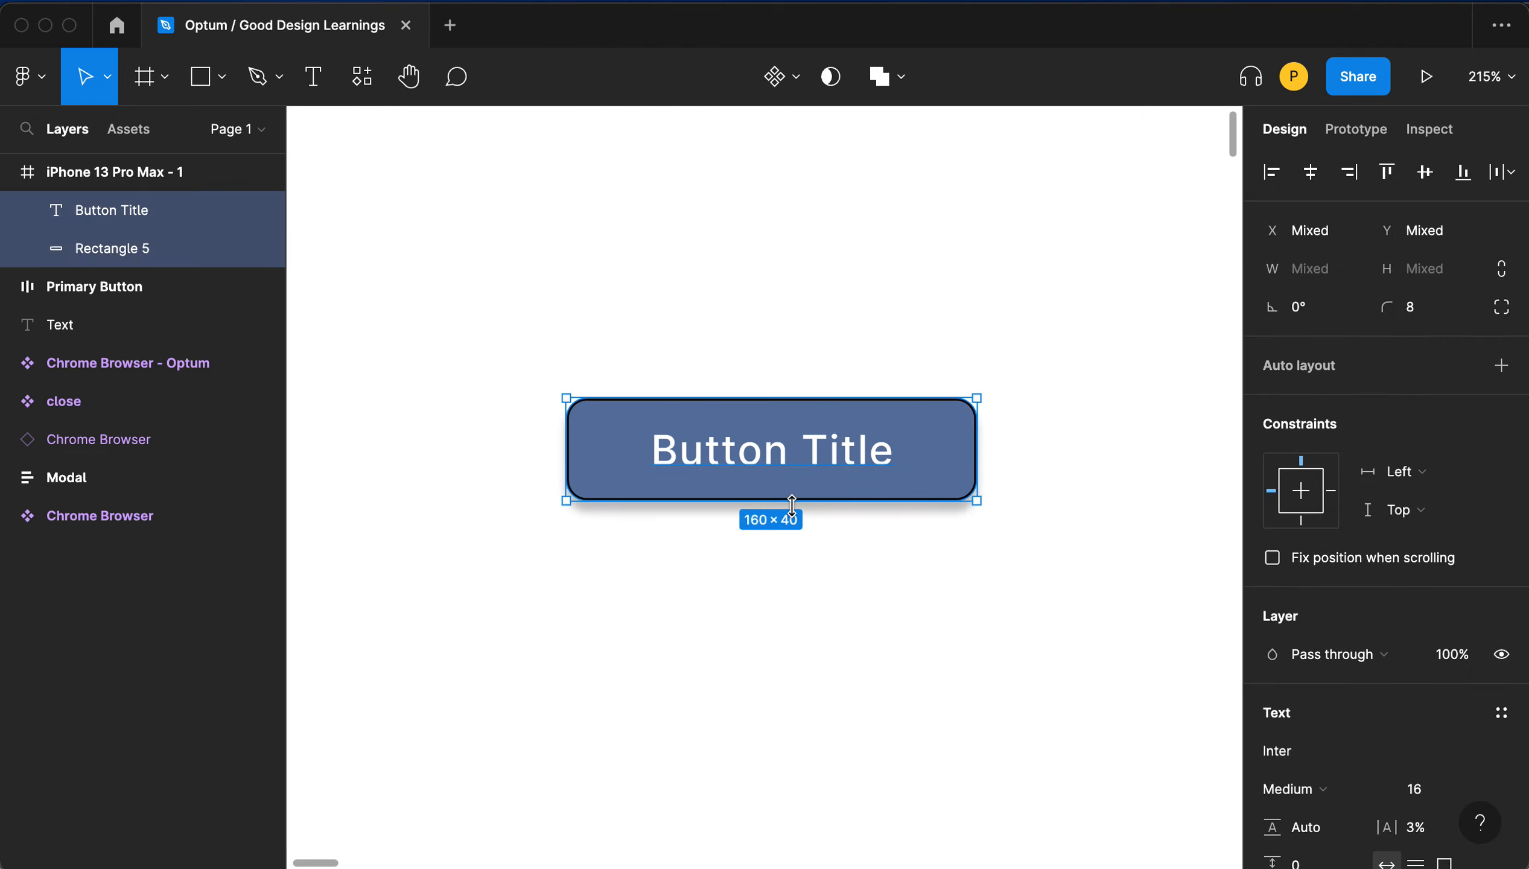
pyautogui.click(1314, 175)
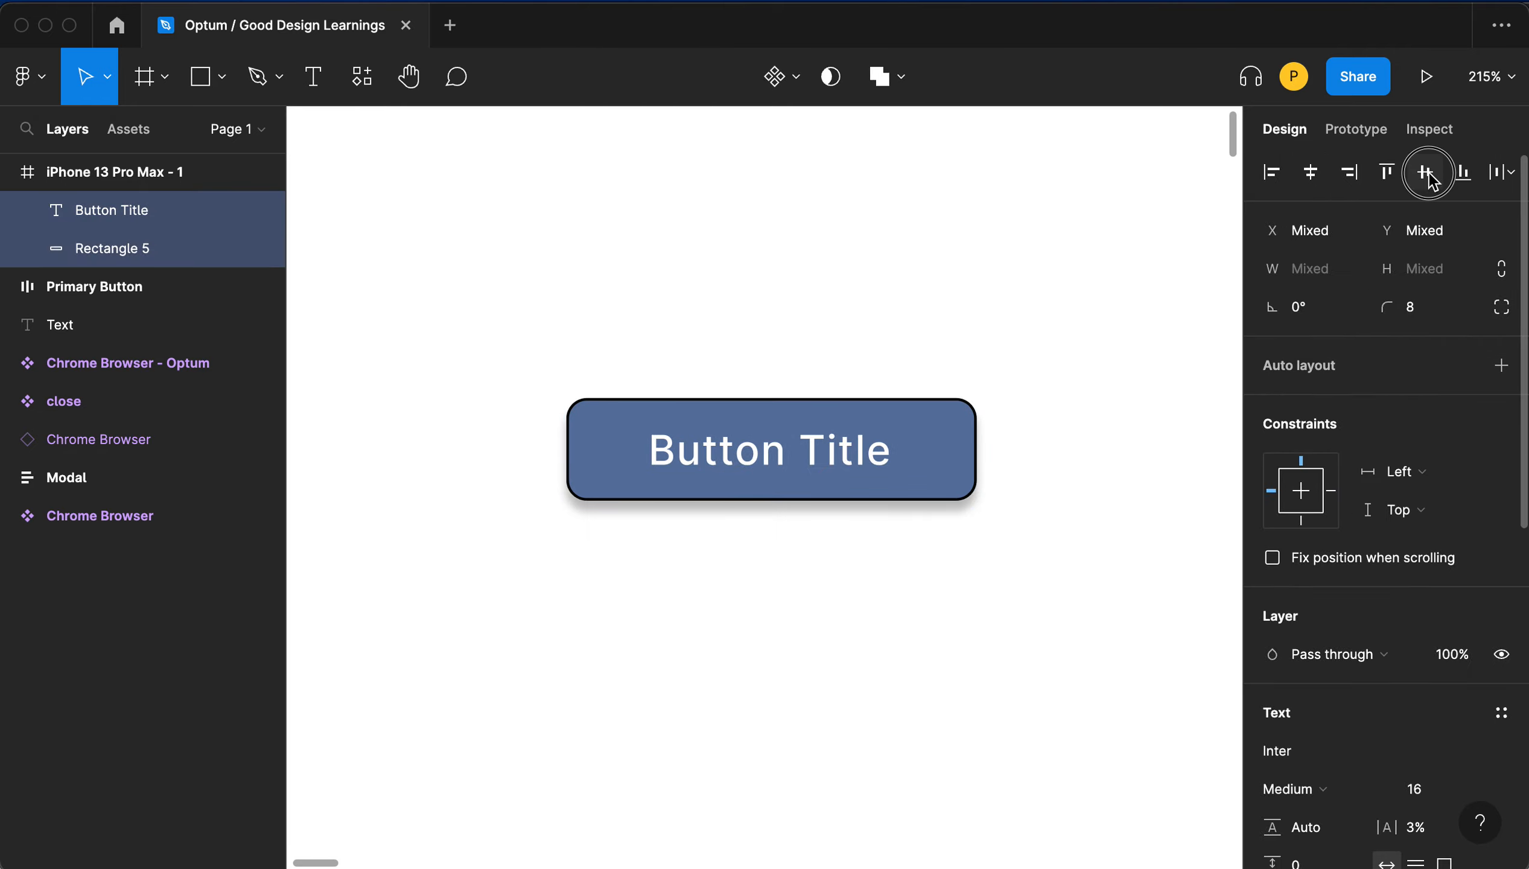
pyautogui.click(1424, 173)
# - Nudge the label slightly upward inside the button
pyautogui.click(797, 250)
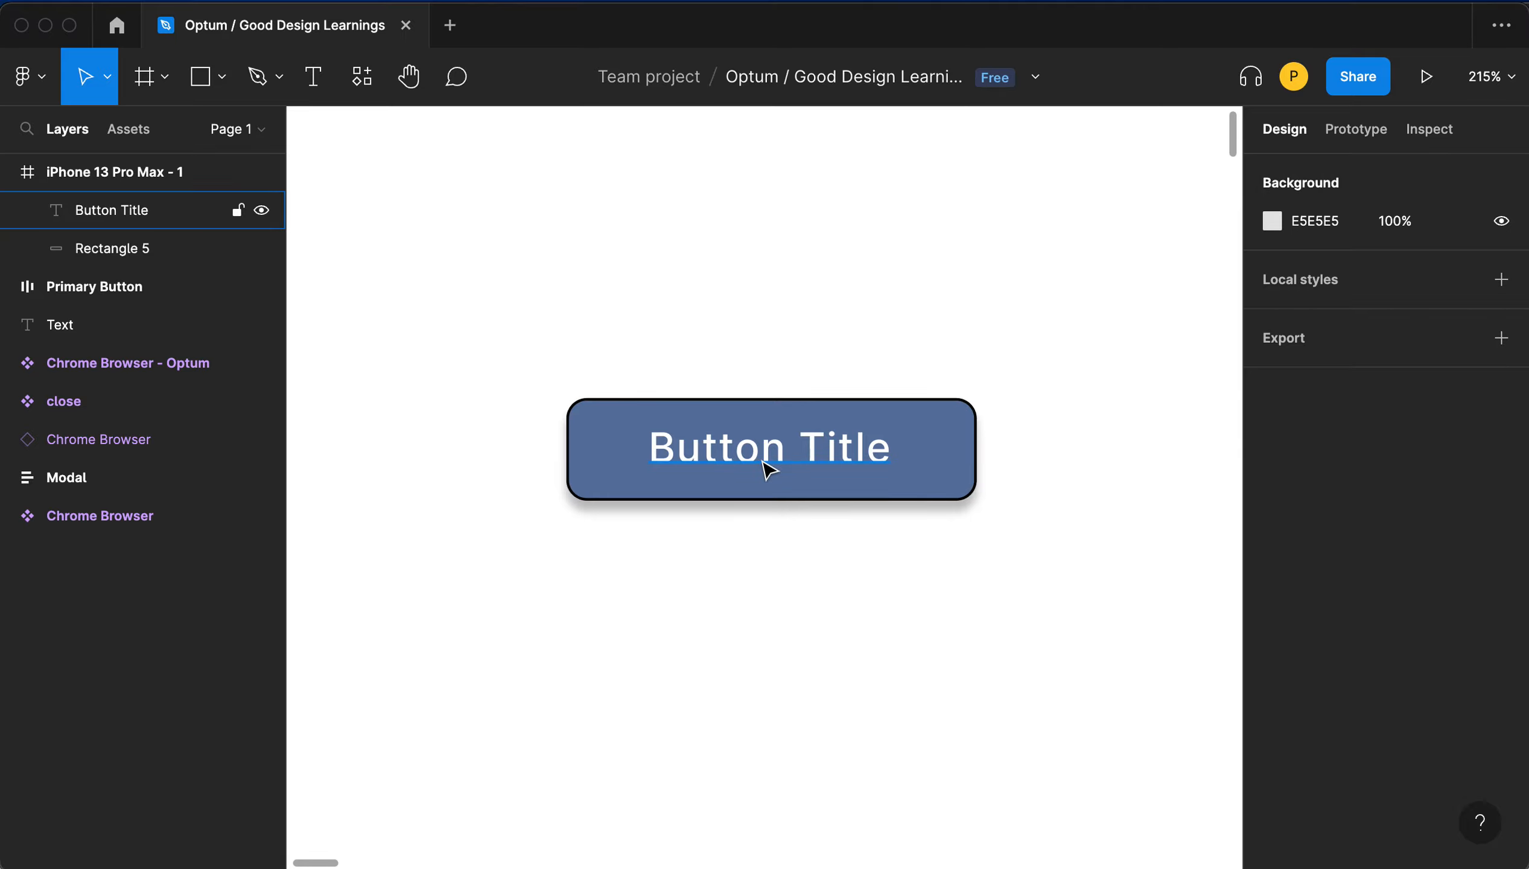
pyautogui.moveTo(768, 470)
pyautogui.mouseDown()
pyautogui.moveTo(778, 387)
pyautogui.moveTo(792, 446)
pyautogui.moveTo(804, 411)
pyautogui.moveTo(750, 436)
pyautogui.moveTo(752, 452)
pyautogui.mouseUp()
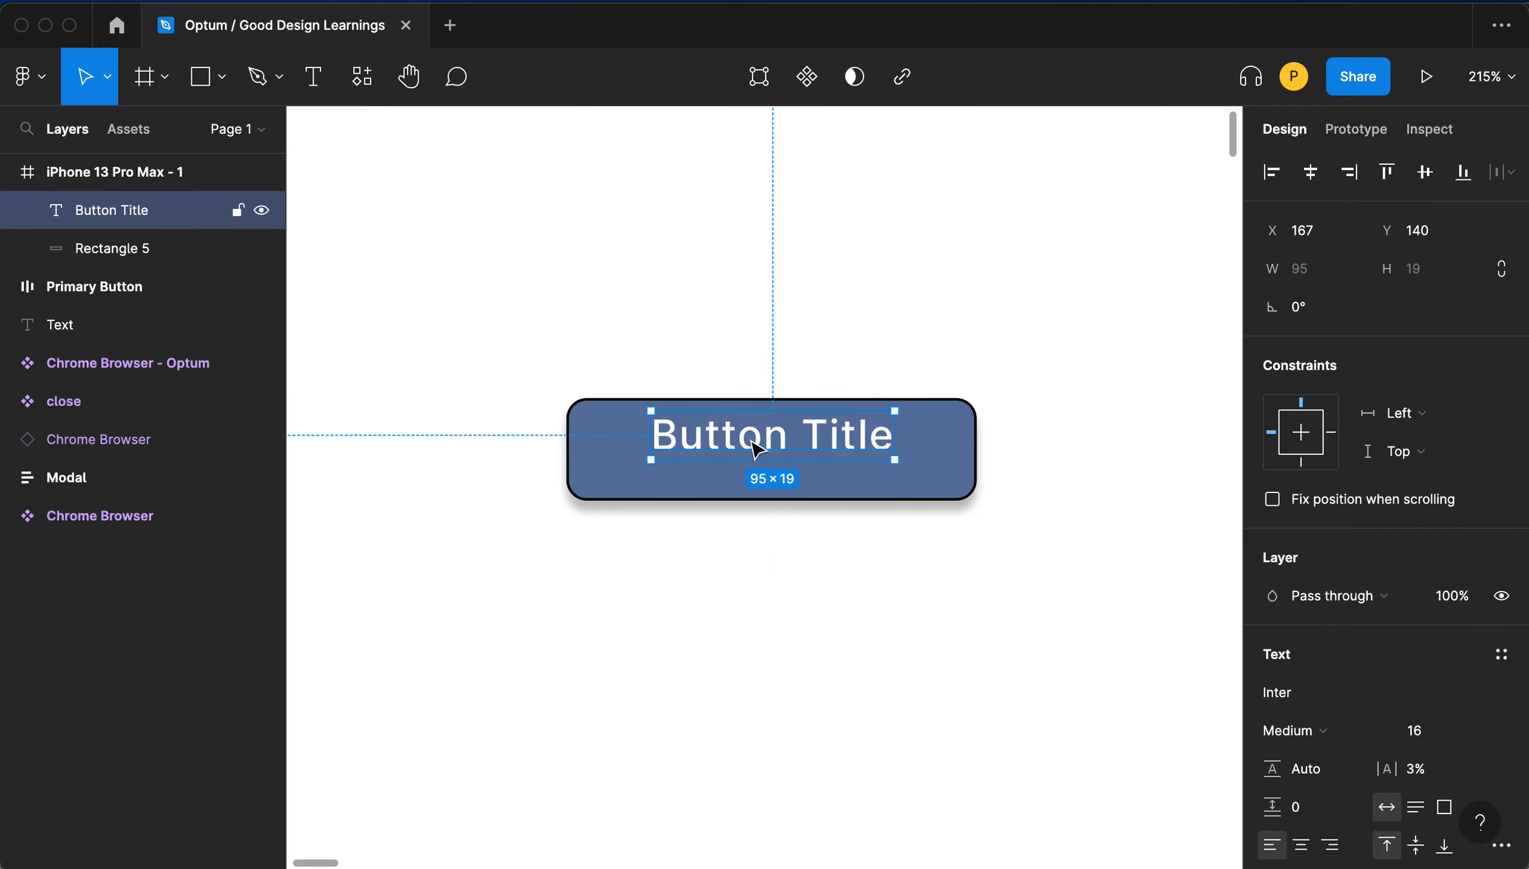
# - Select both the button rectangle and its label and delete them
pyautogui.click(768, 336)
pyautogui.moveTo(555, 338); pyautogui.dragTo(939, 617)
pyautogui.press('Up')
pyautogui.press('Up')
pyautogui.press('Up')
pyautogui.press('Up')
pyautogui.press('Up')
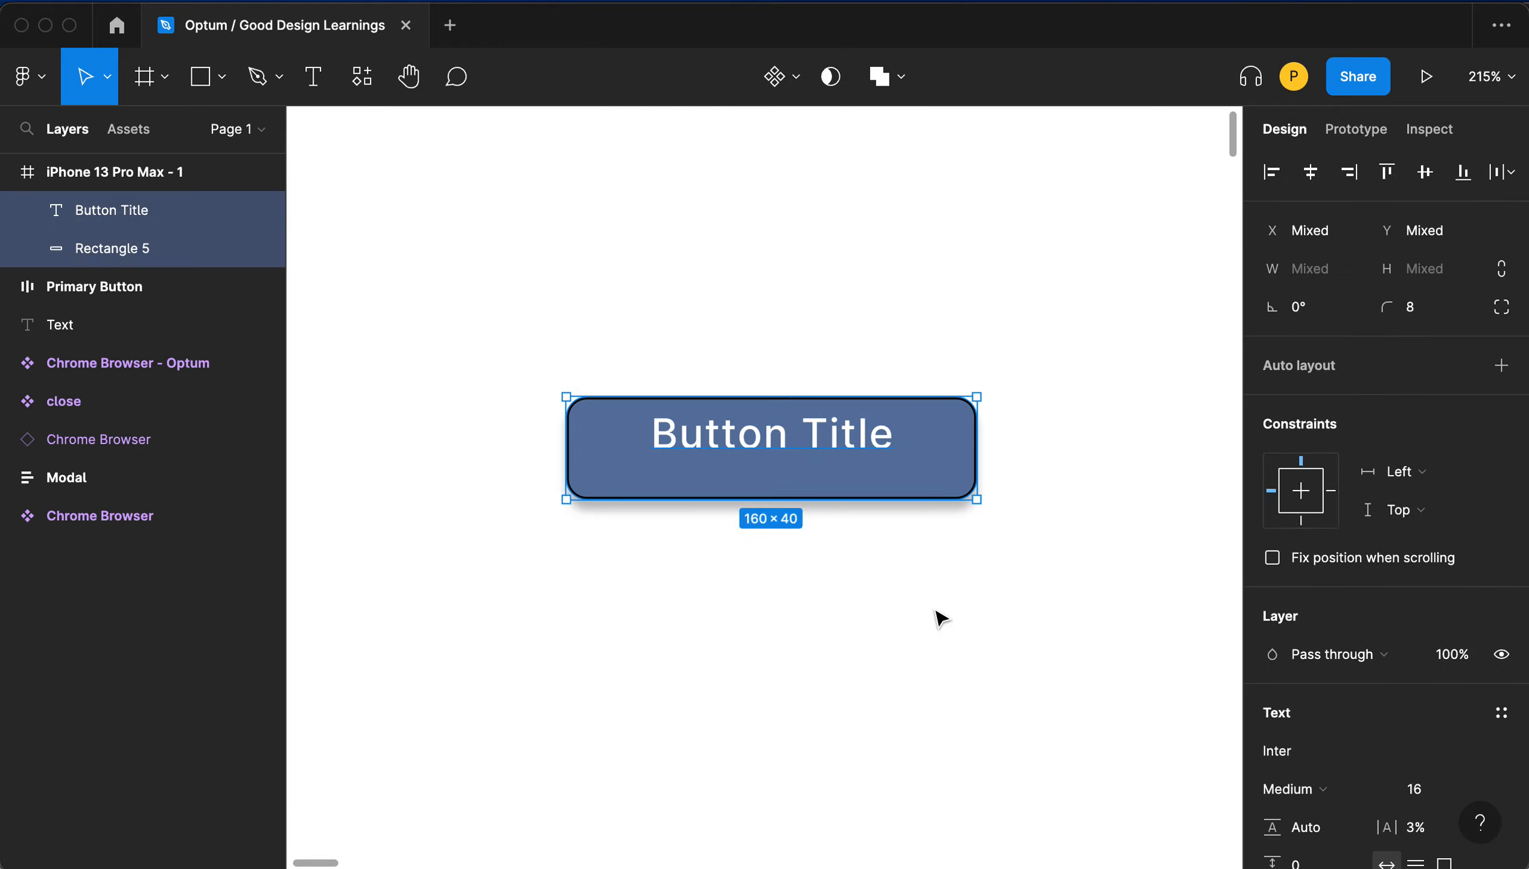
pyautogui.press('Delete')
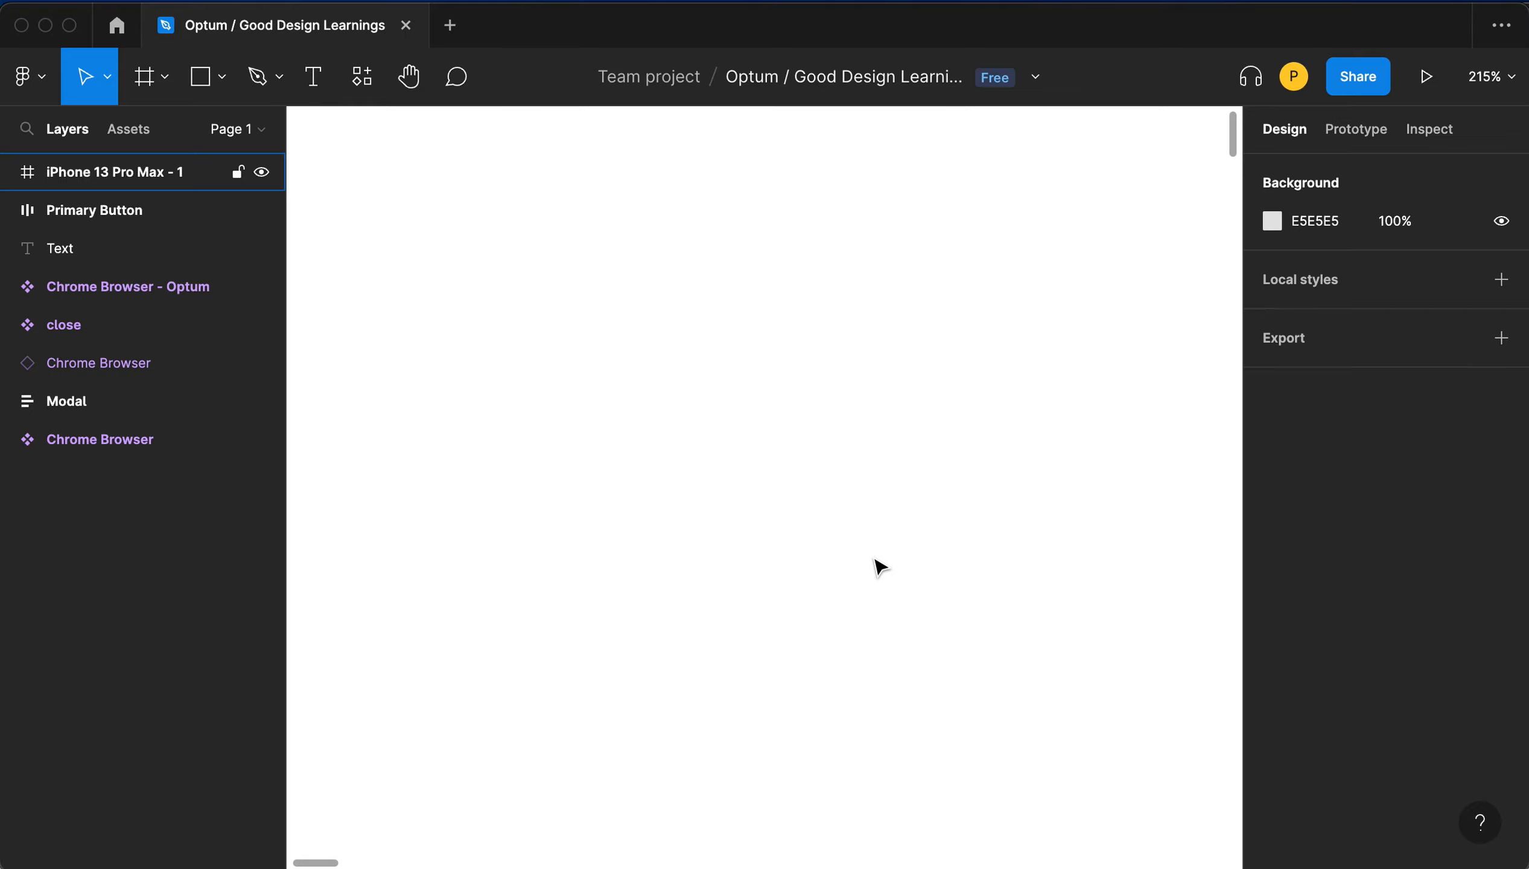
# - Zoom to fit and delete the iPhone 13 Pro Max - 1 frame
pyautogui.hotkey('ctrl', 'g')
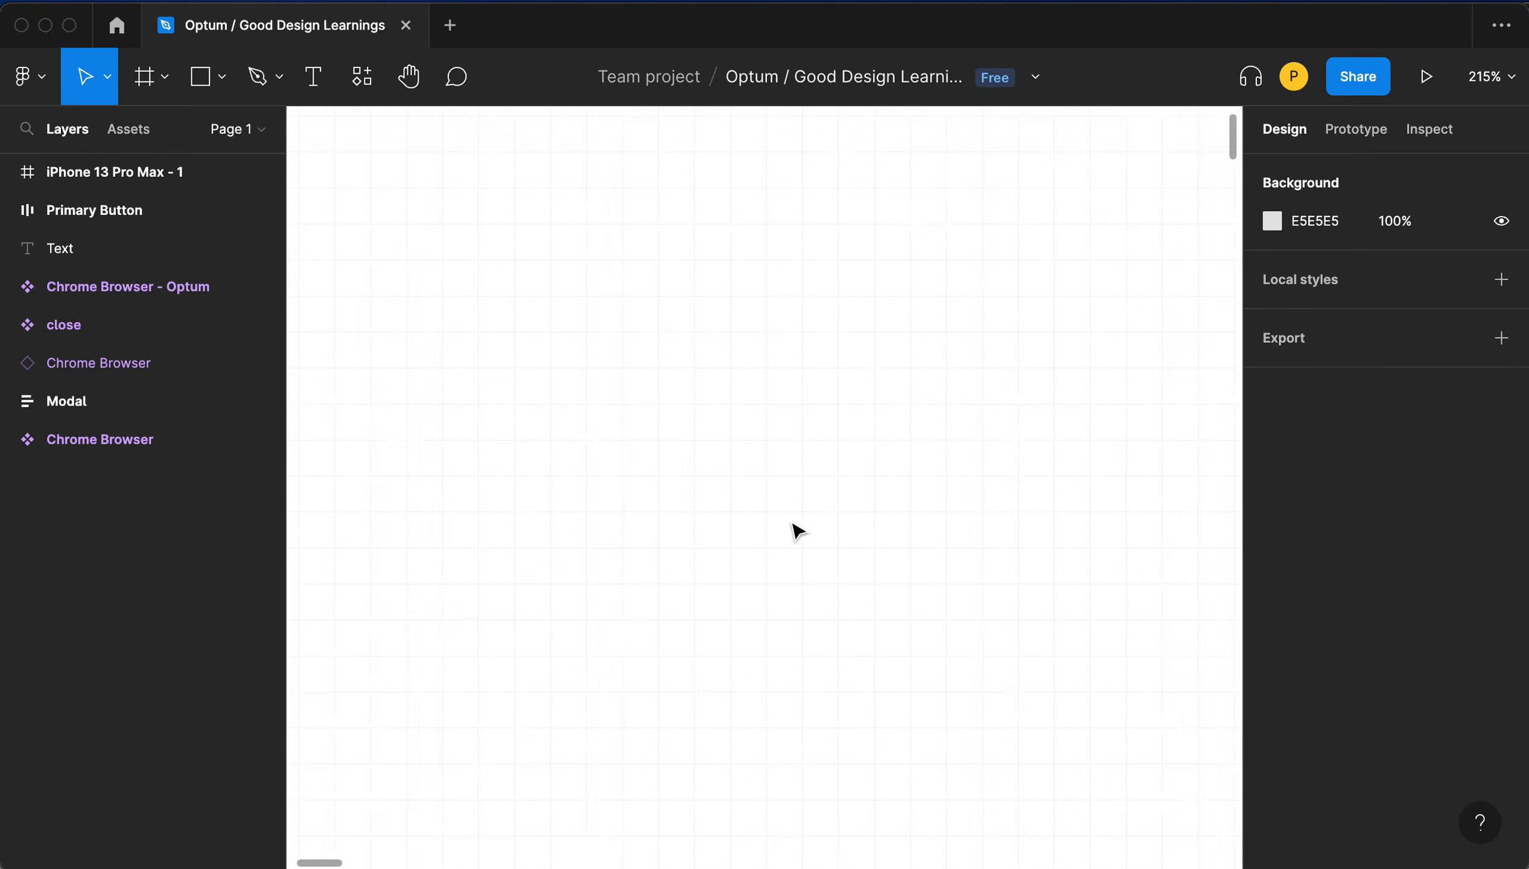
pyautogui.hotkey('shift', '1')
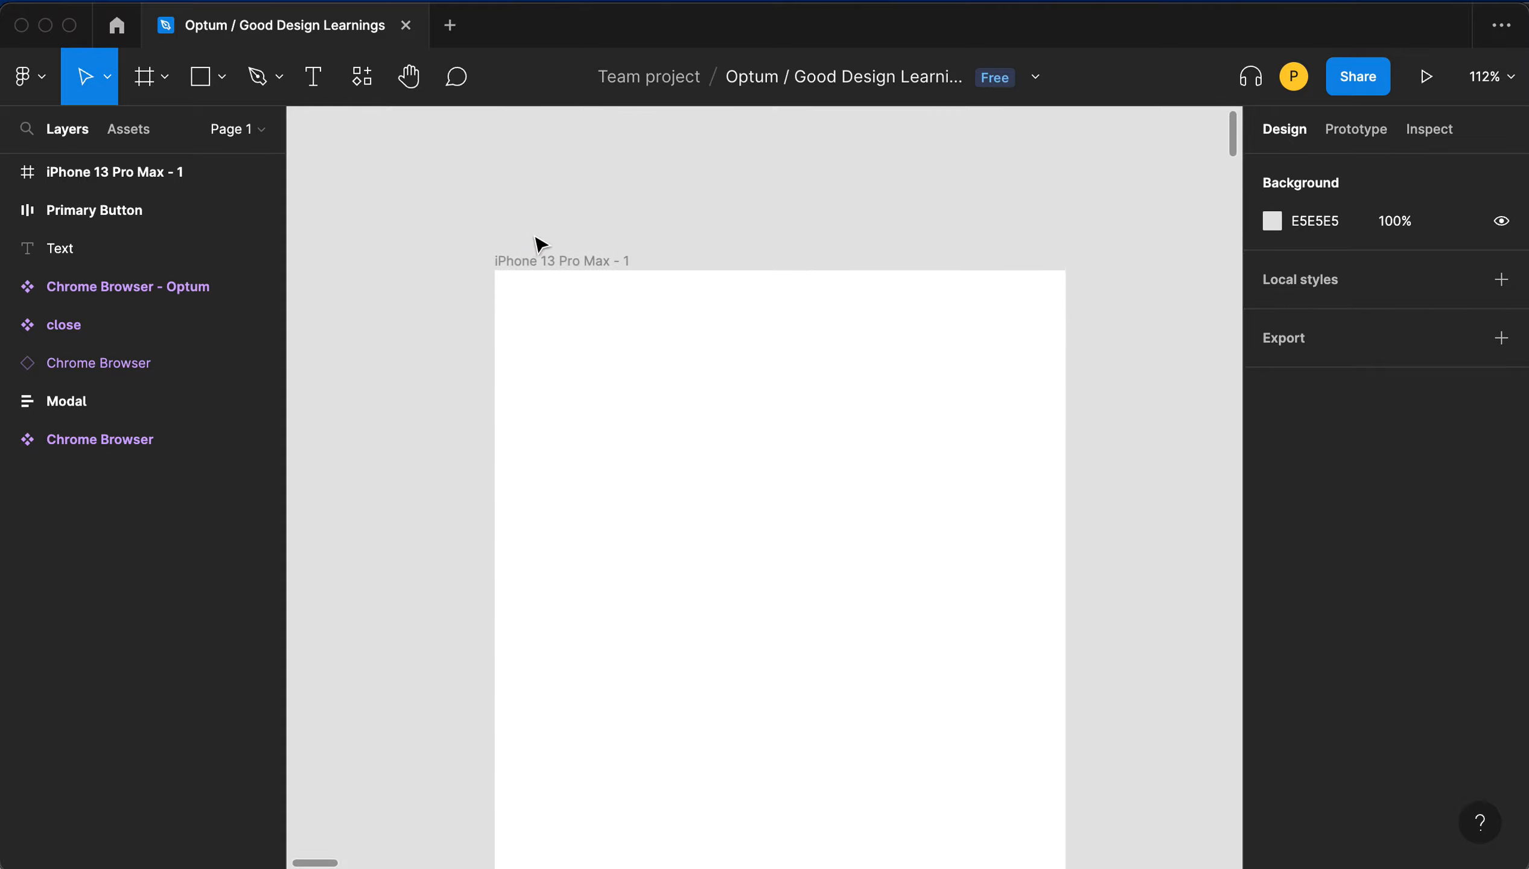
pyautogui.click(533, 260)
pyautogui.press('Delete')
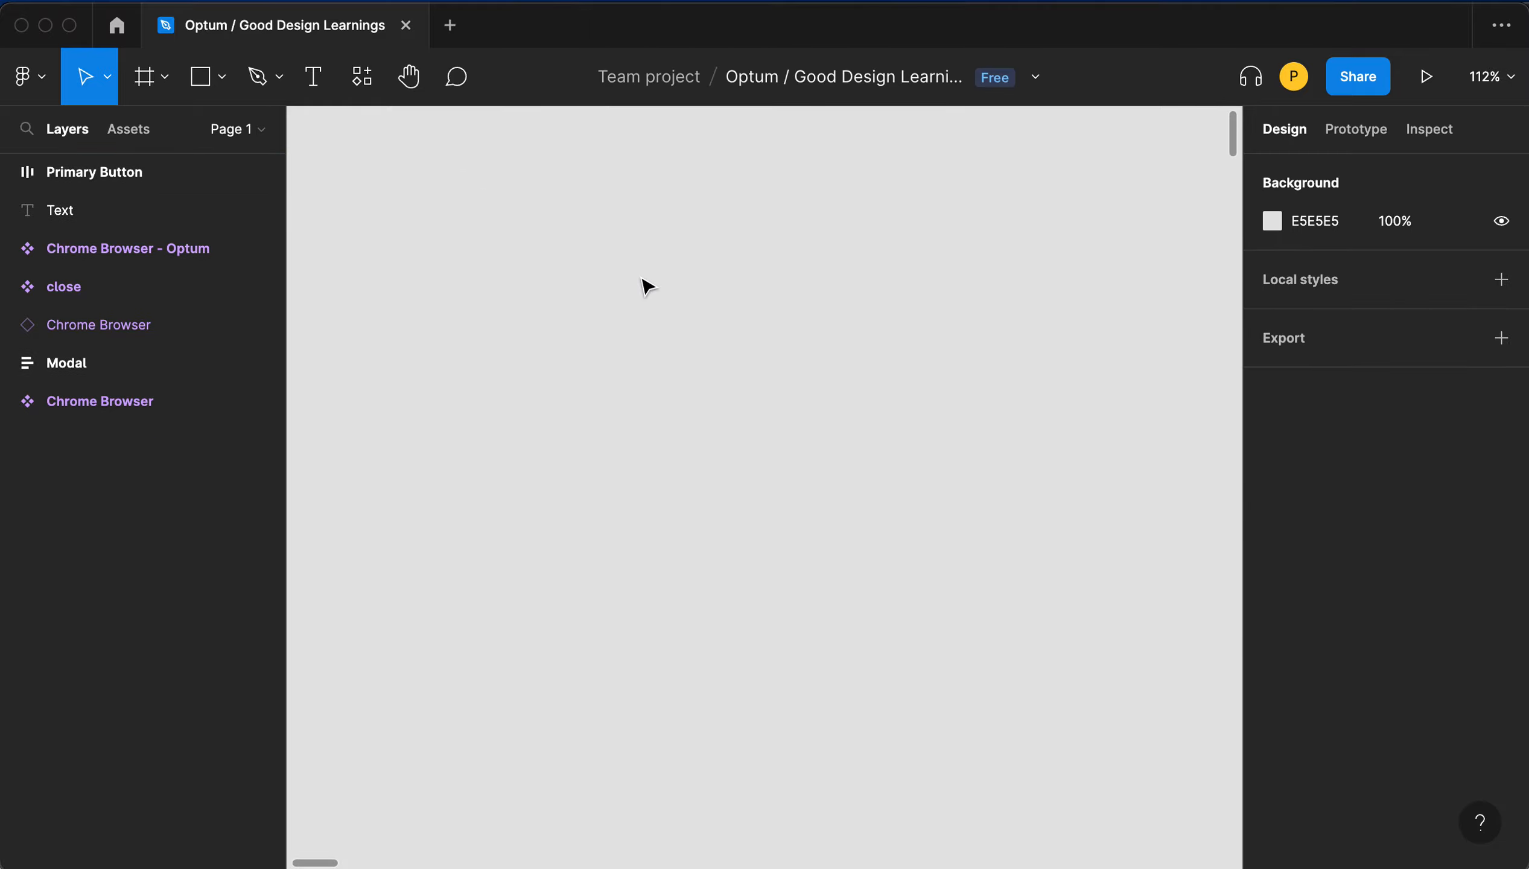
# - Expand and select the existing Primary Button layer to inspect its auto layout and fill settings
pyautogui.click(538, 301)
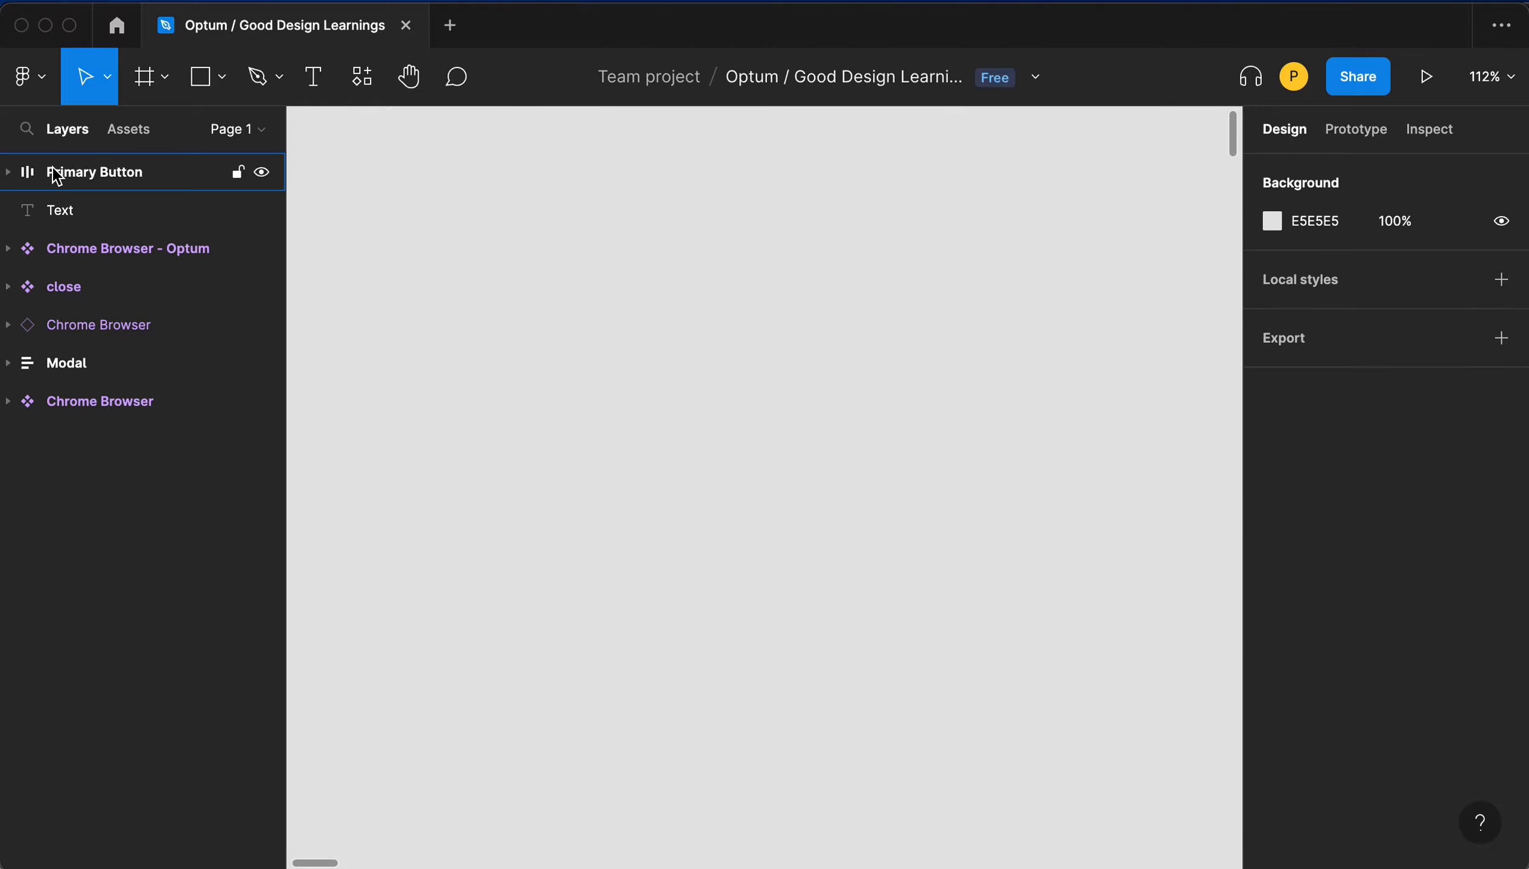
pyautogui.click(8, 172)
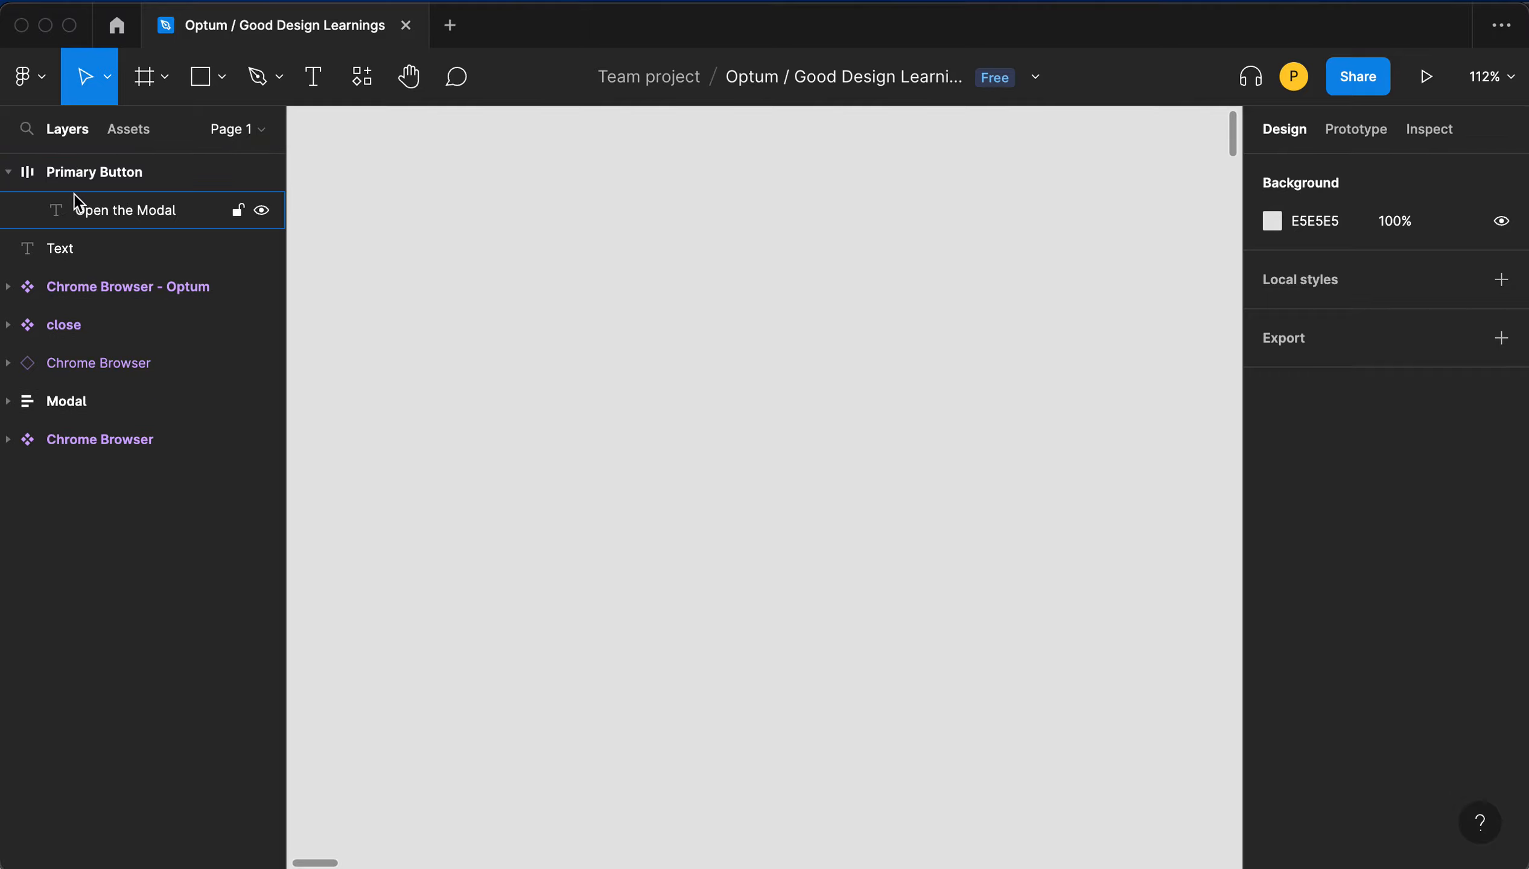
pyautogui.click(105, 174)
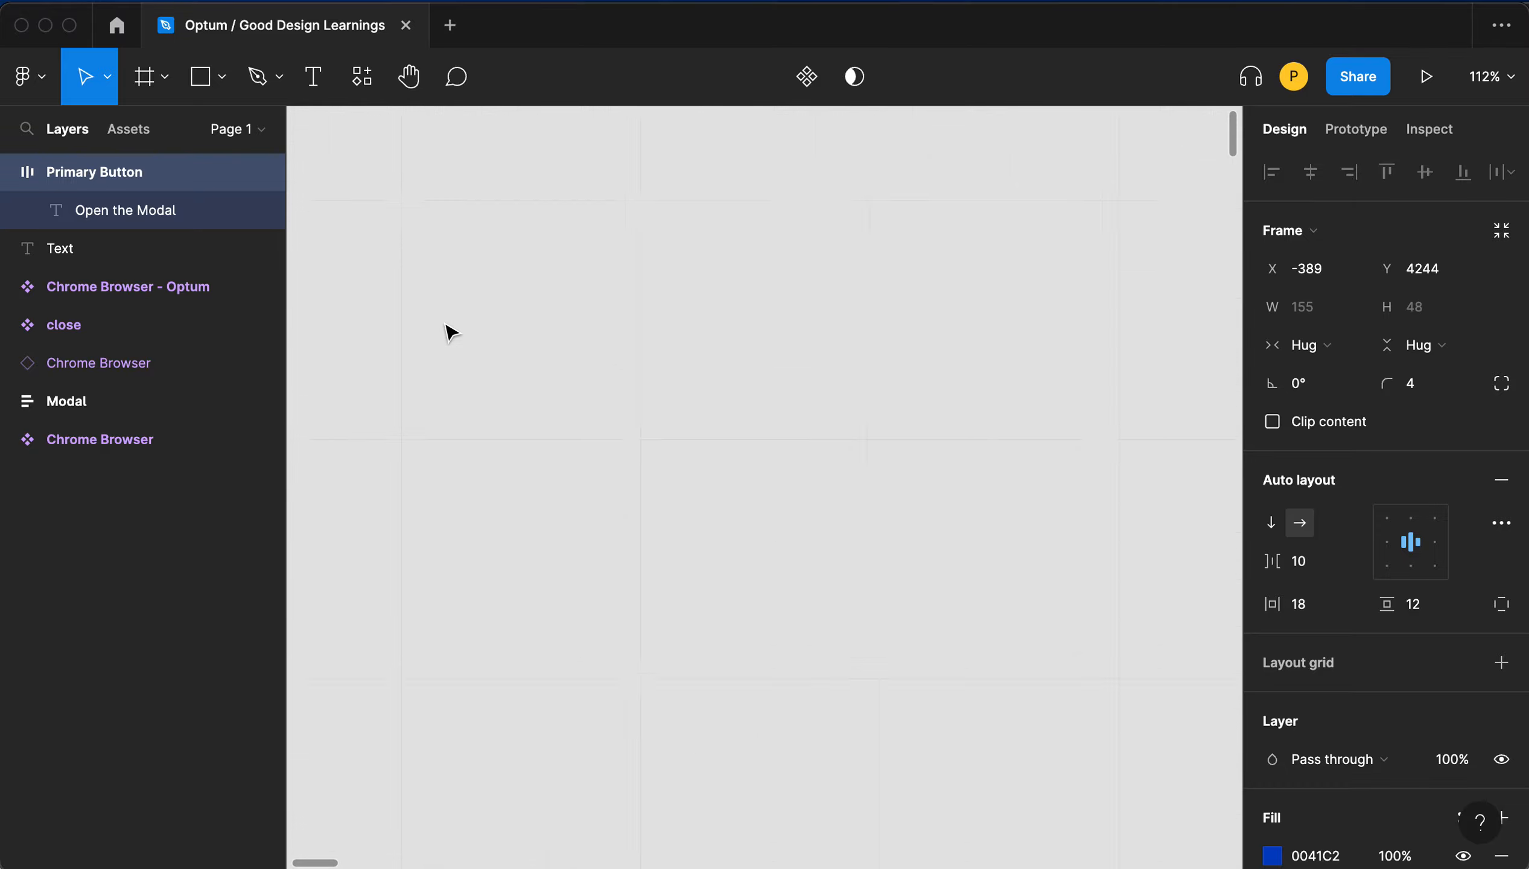
pyautogui.hscroll(-15, 452, 333)
pyautogui.scroll(10, 452, 333)
pyautogui.click(451, 333)
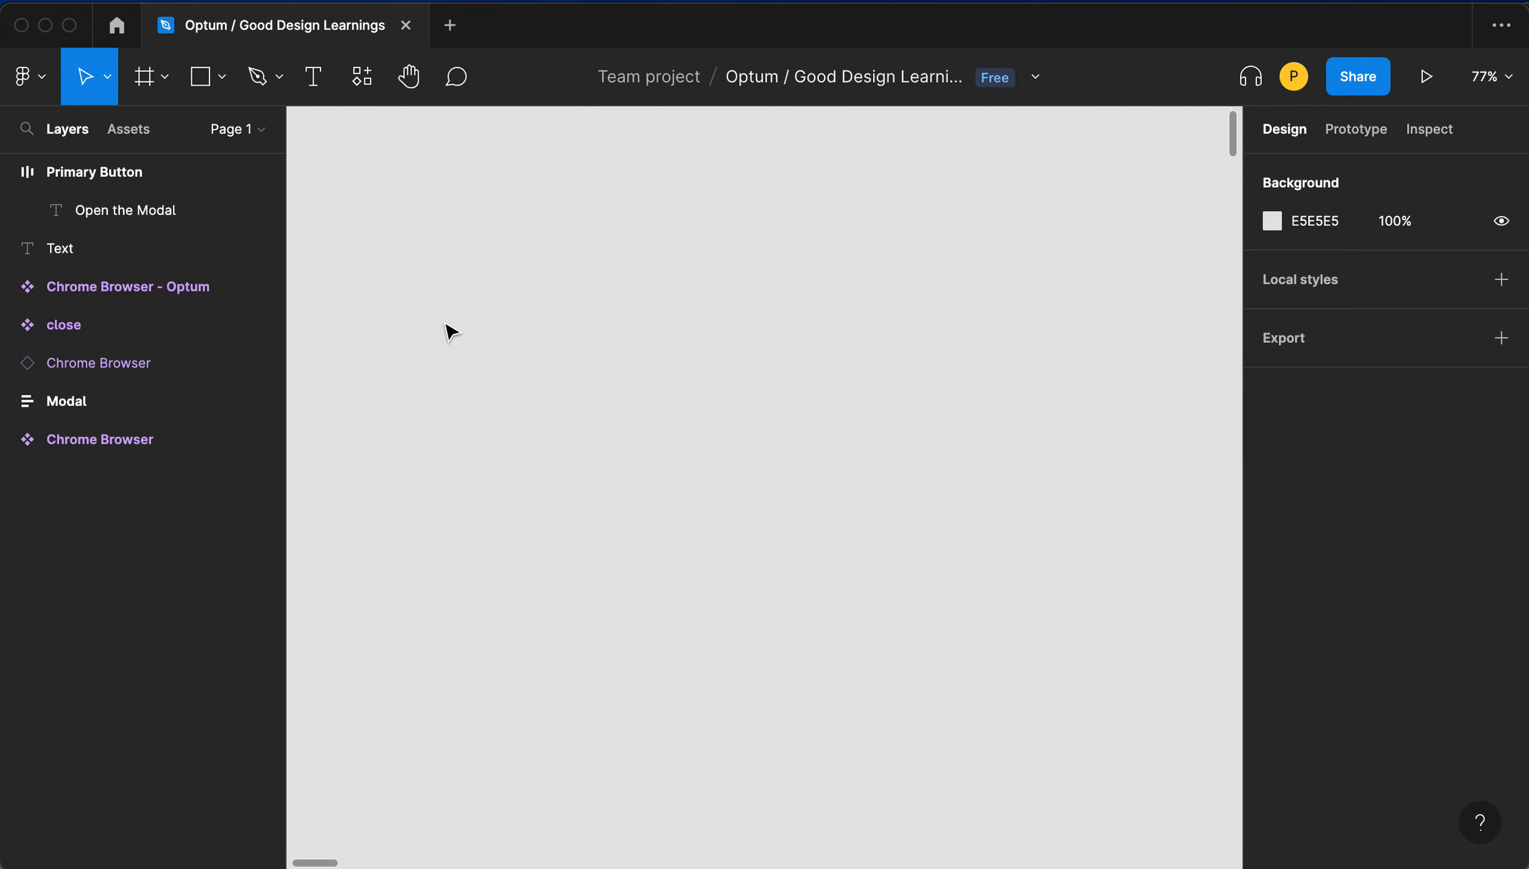
# - Create a new text layer on the canvas reading Button Title
pyautogui.press('t')
pyautogui.click(480, 323)
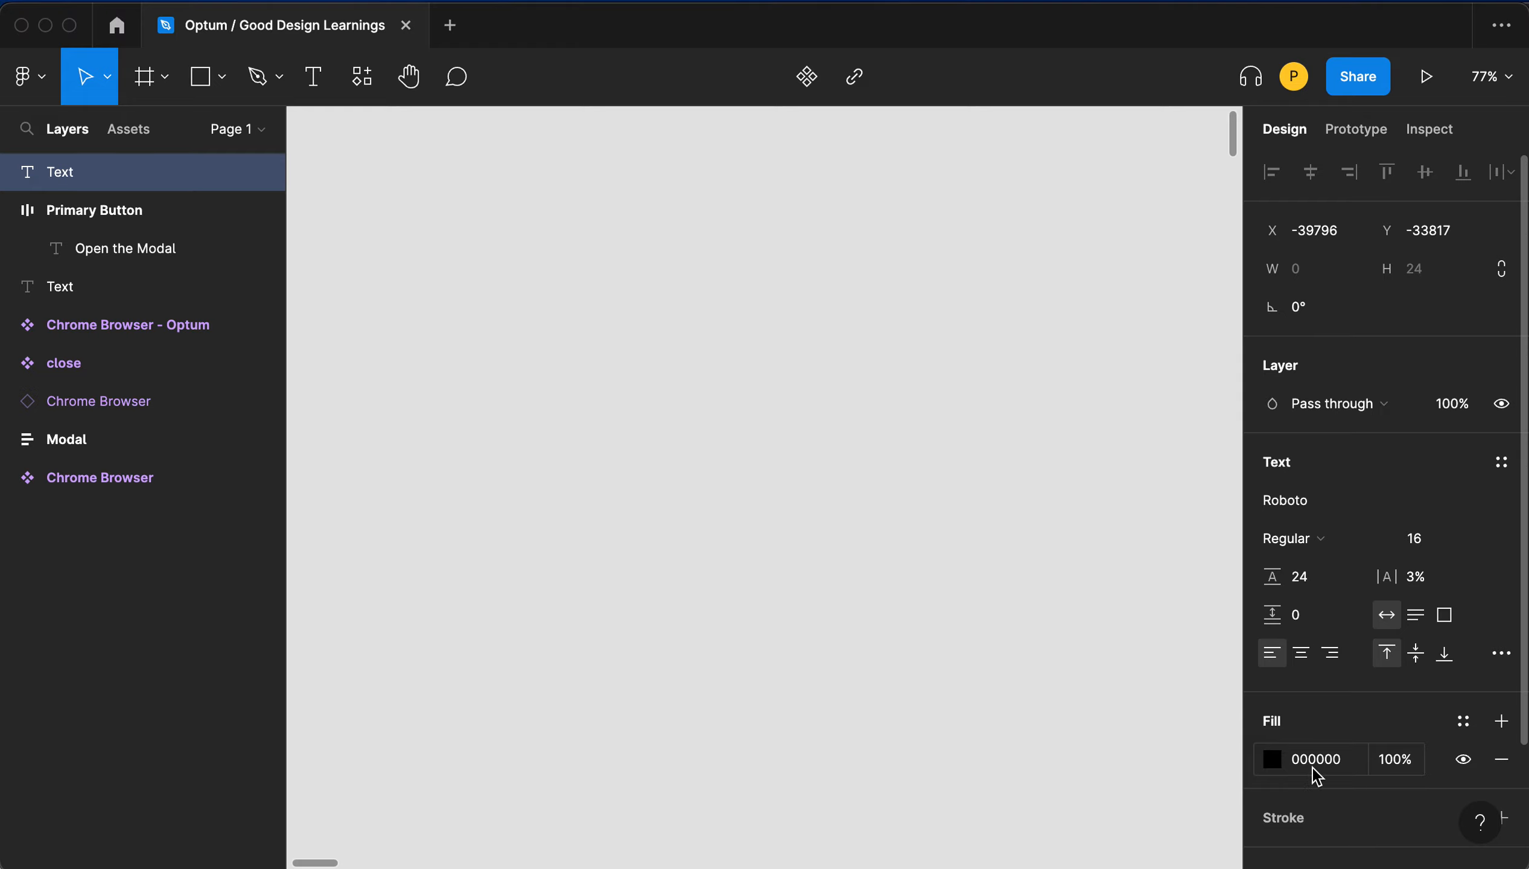
pyautogui.write('Button')
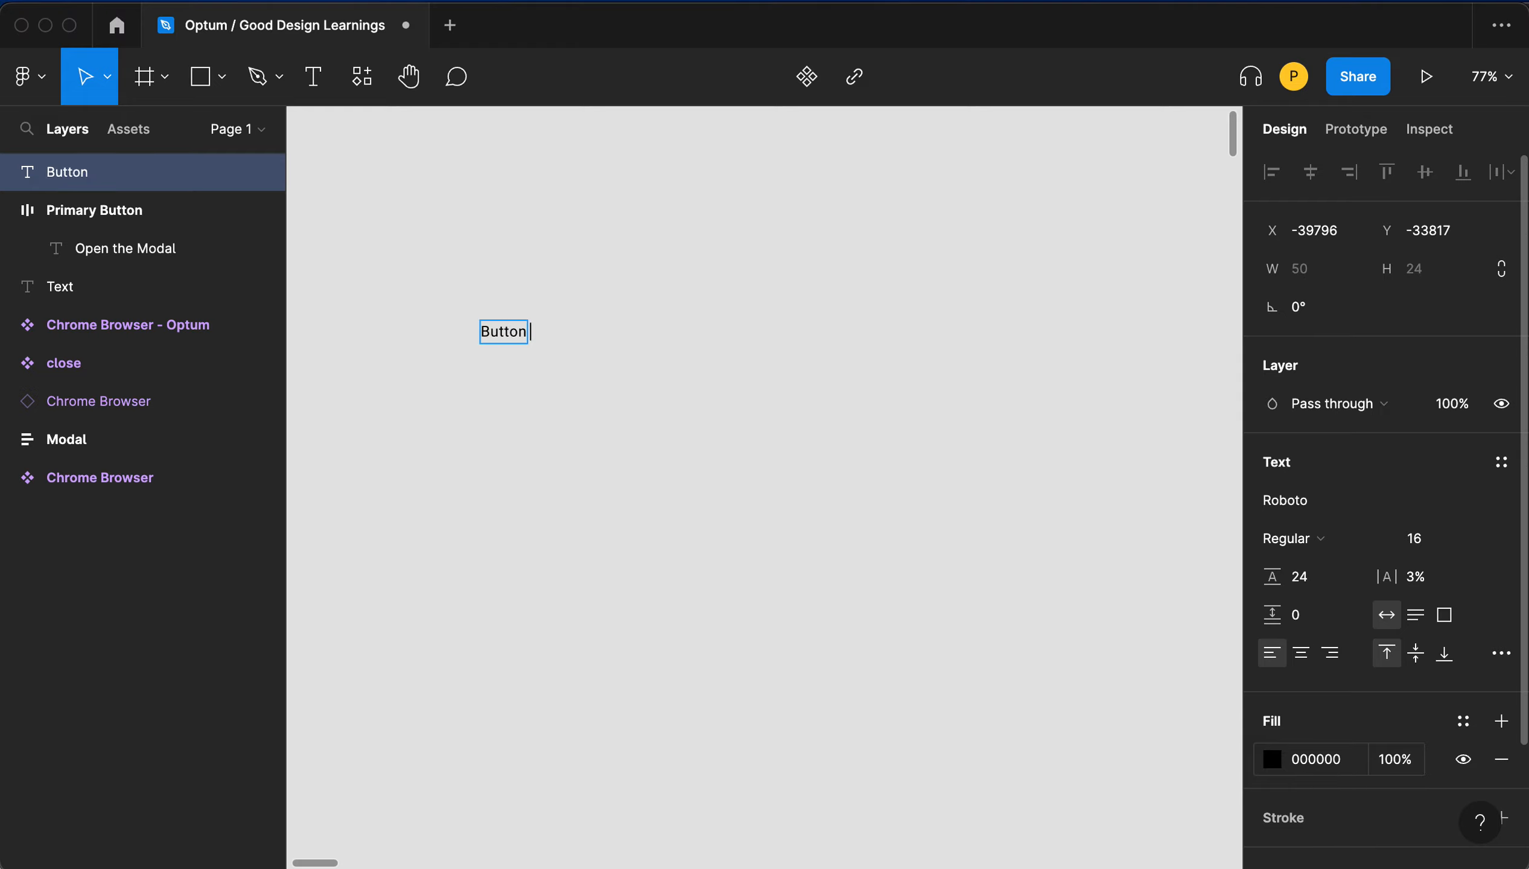
pyautogui.write(' Title')
pyautogui.press('Escape')
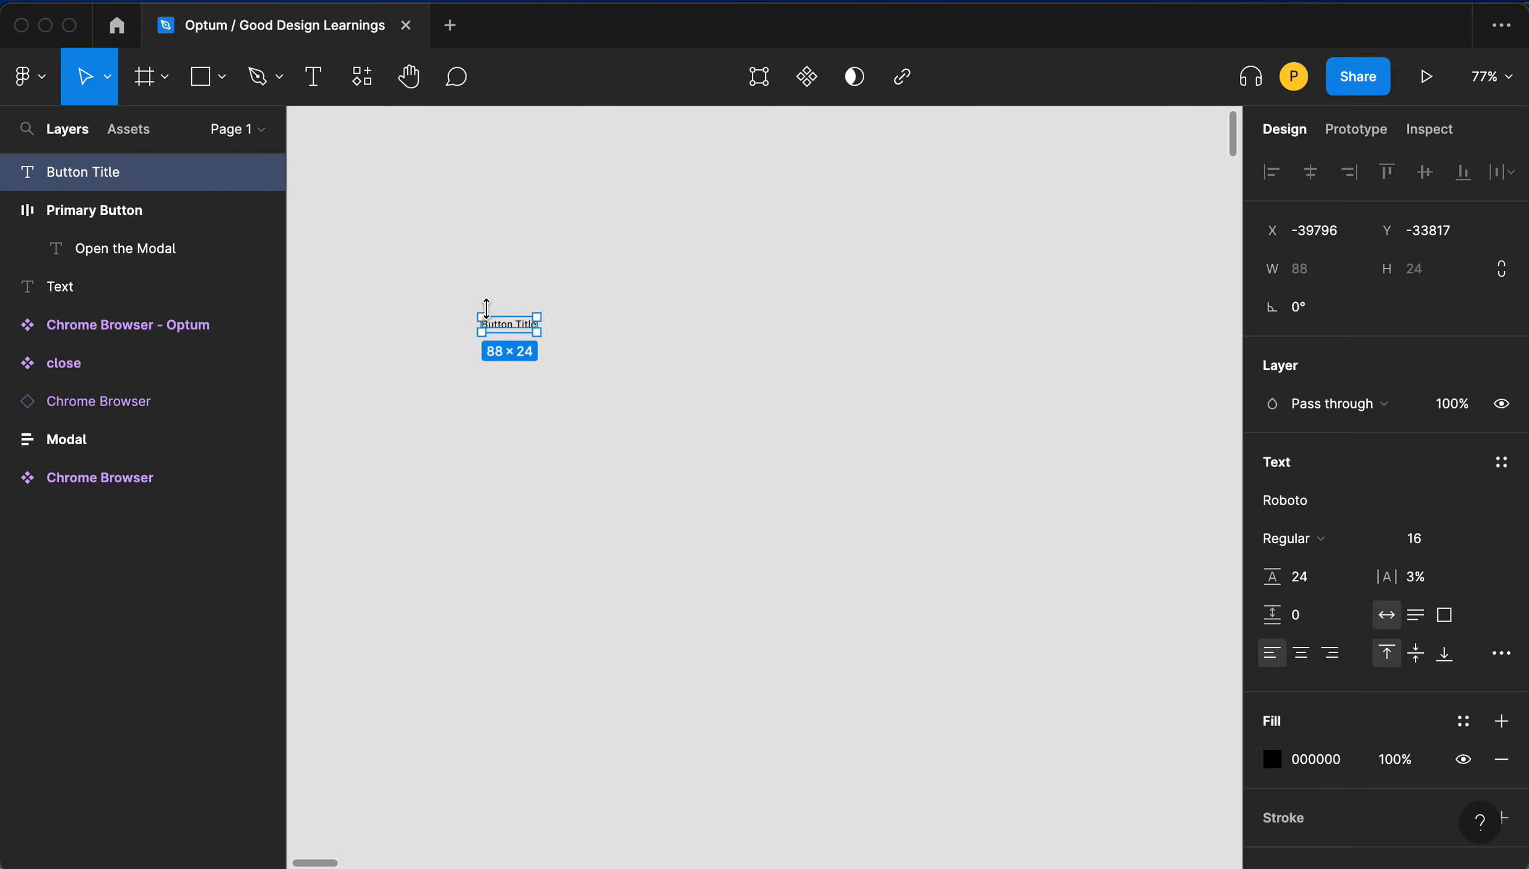
# - Set the new text's font weight to Medium
pyautogui.scroll(5, 485, 308)
pyautogui.scroll(4, 502, 314)
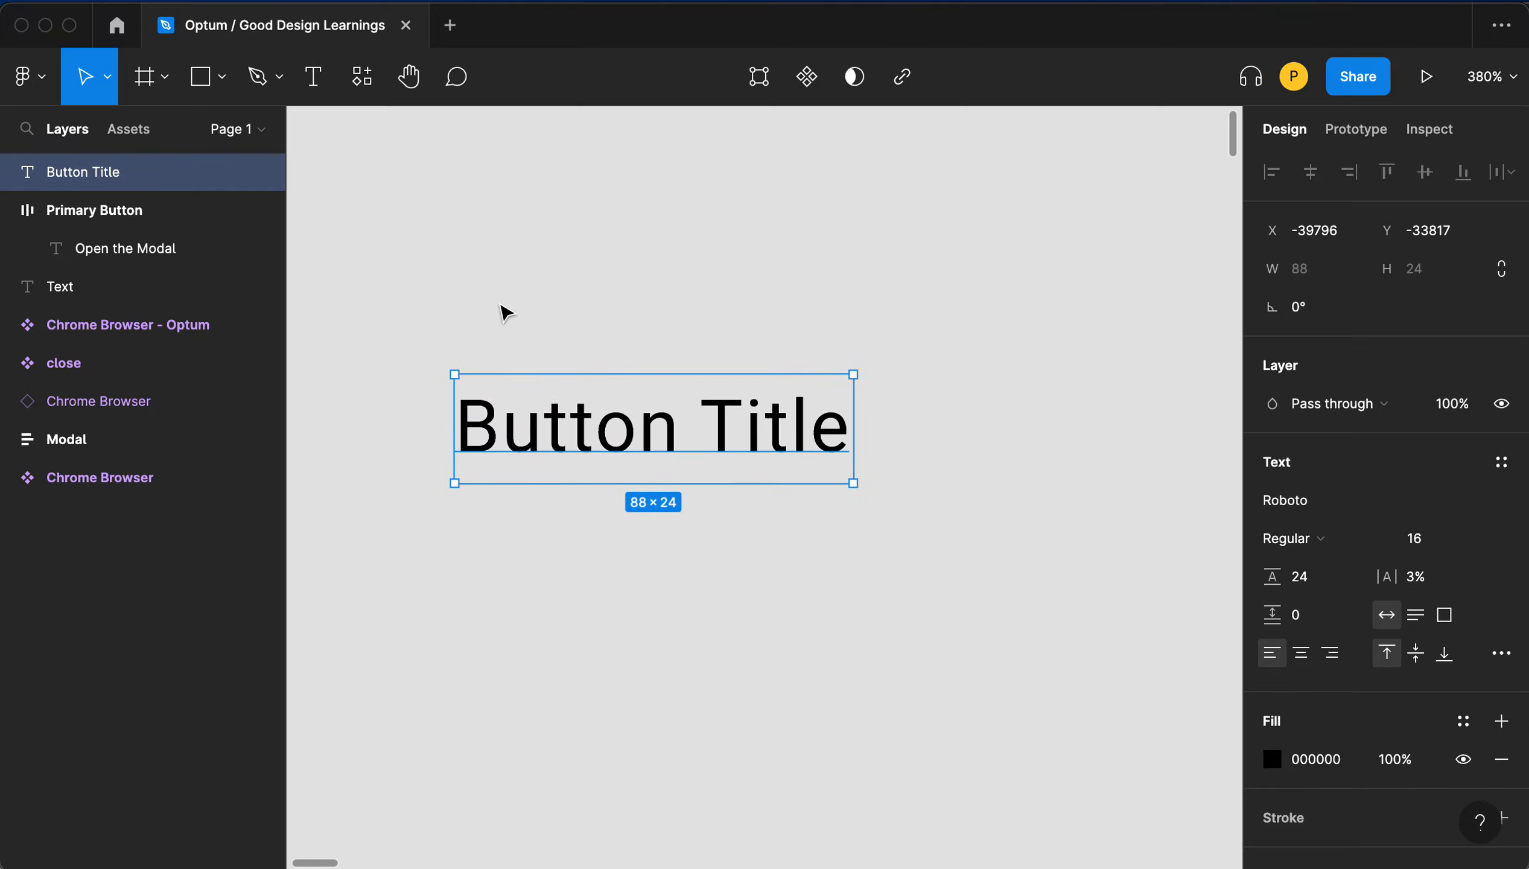
pyautogui.click(1271, 542)
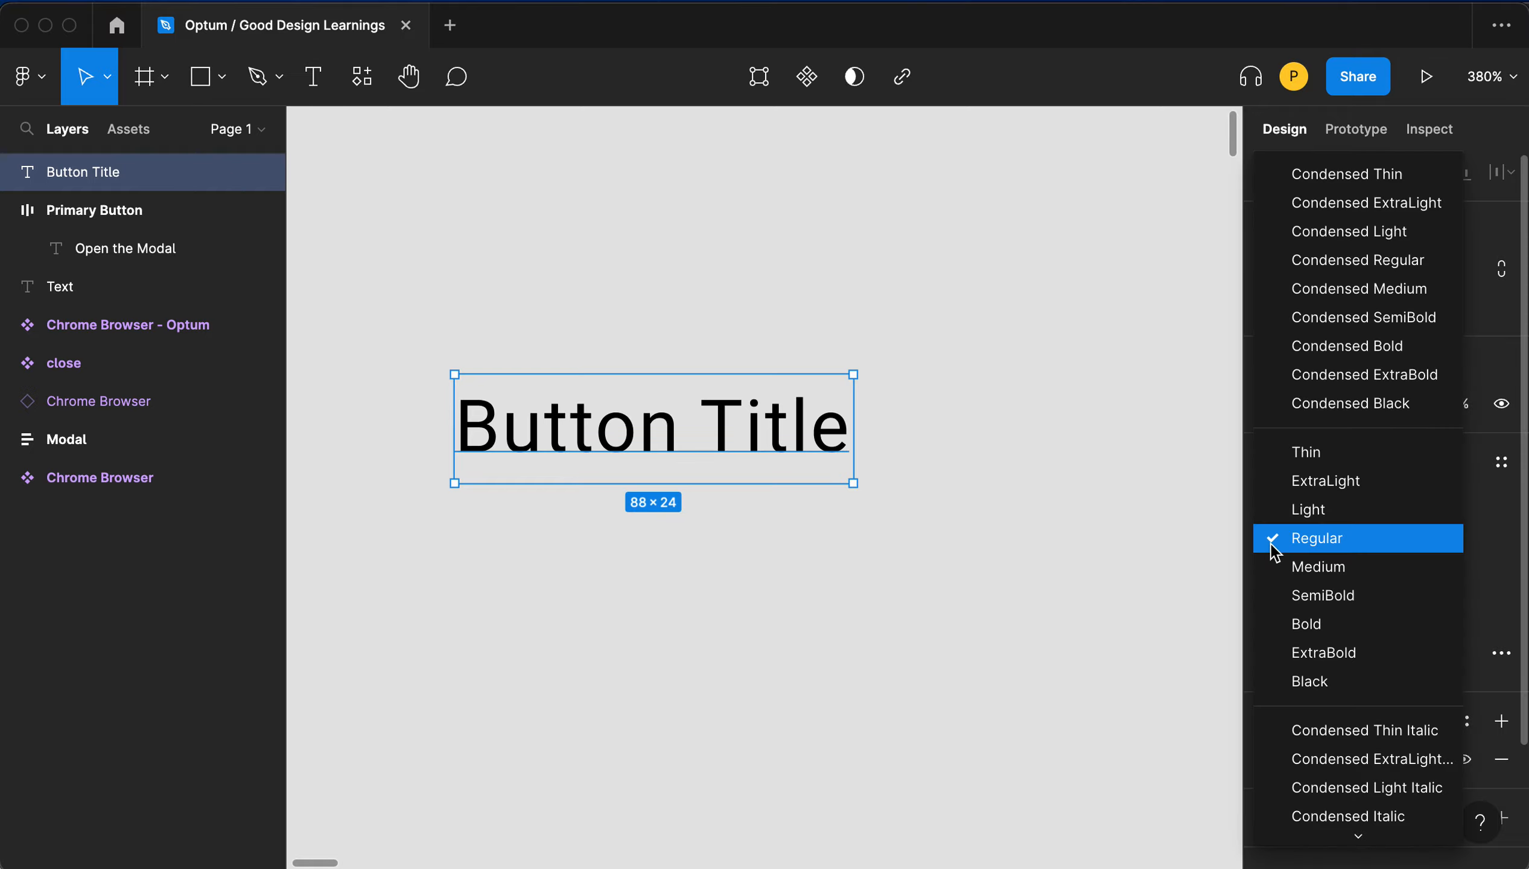
pyautogui.click(1304, 566)
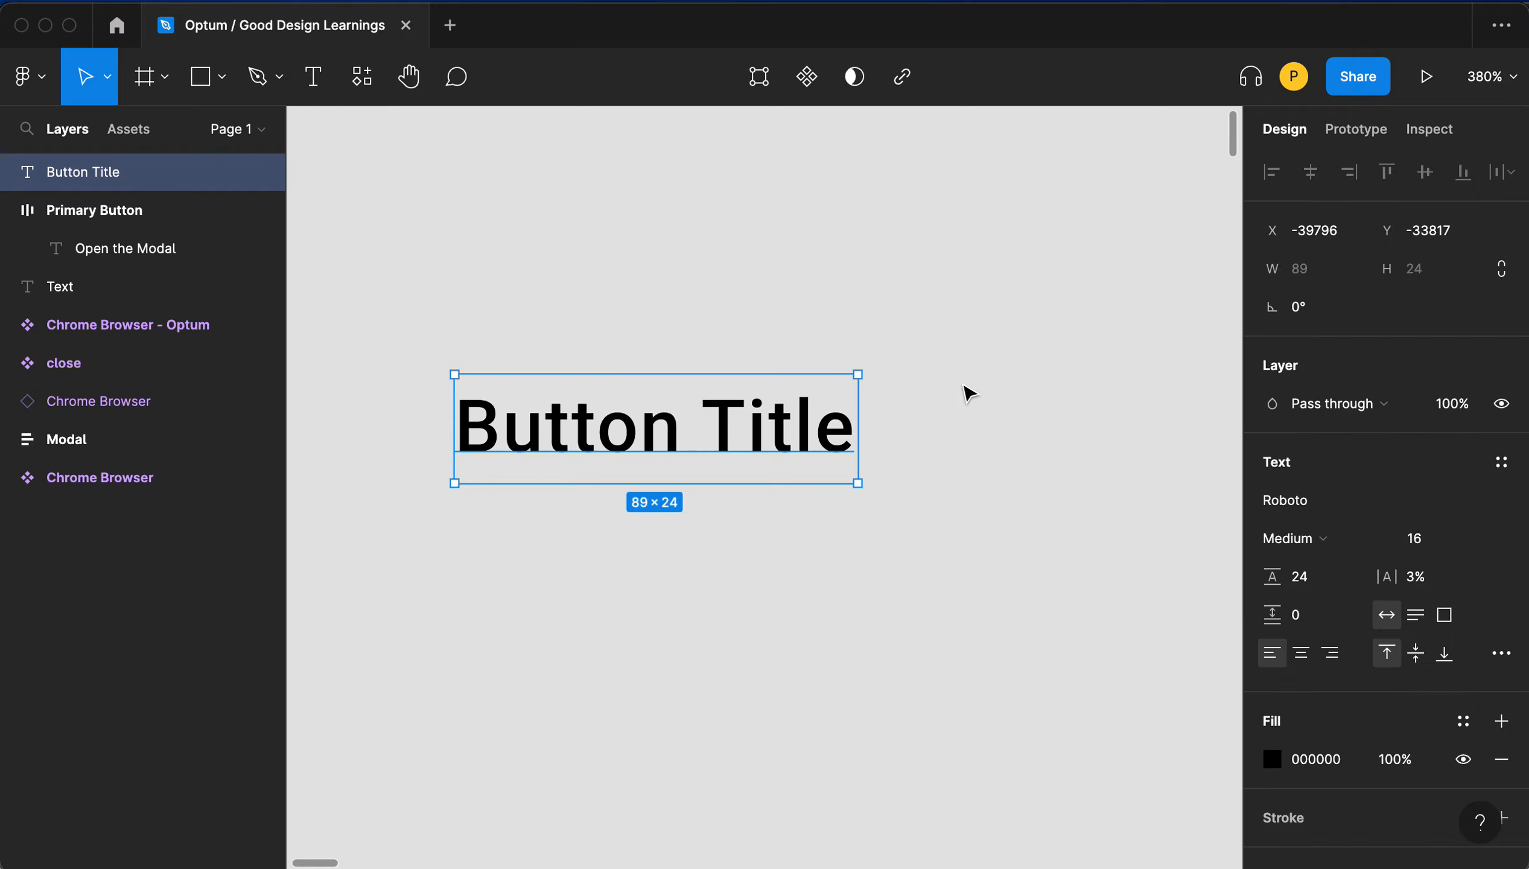
pyautogui.click(959, 392)
pyautogui.click(752, 415)
pyautogui.scroll(-2, 877, 354)
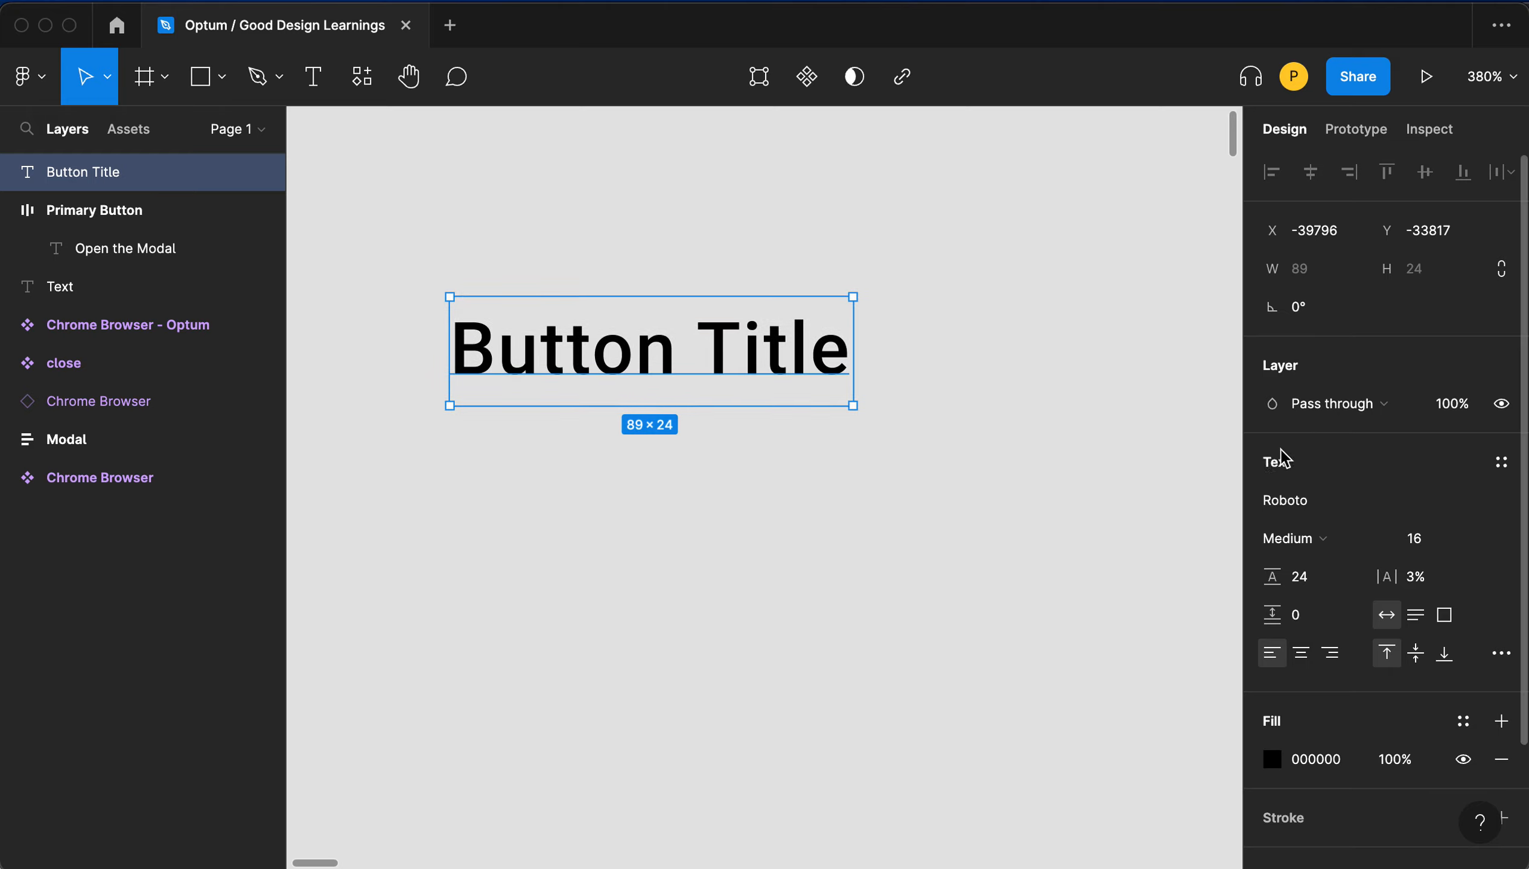
pyautogui.scroll(-3, 1319, 450)
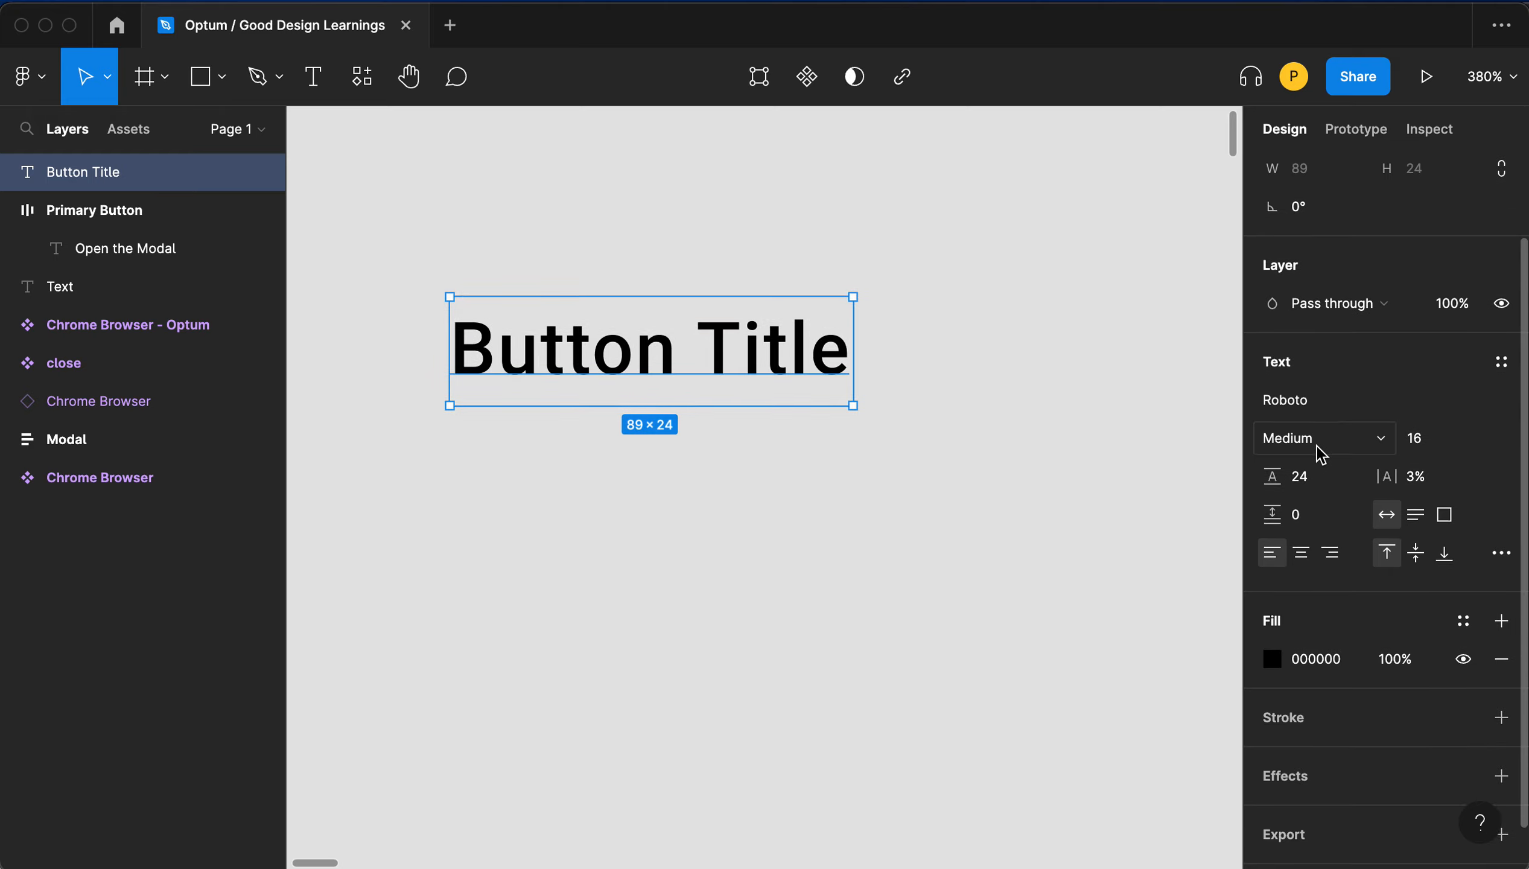
pyautogui.scroll(3, 1319, 455)
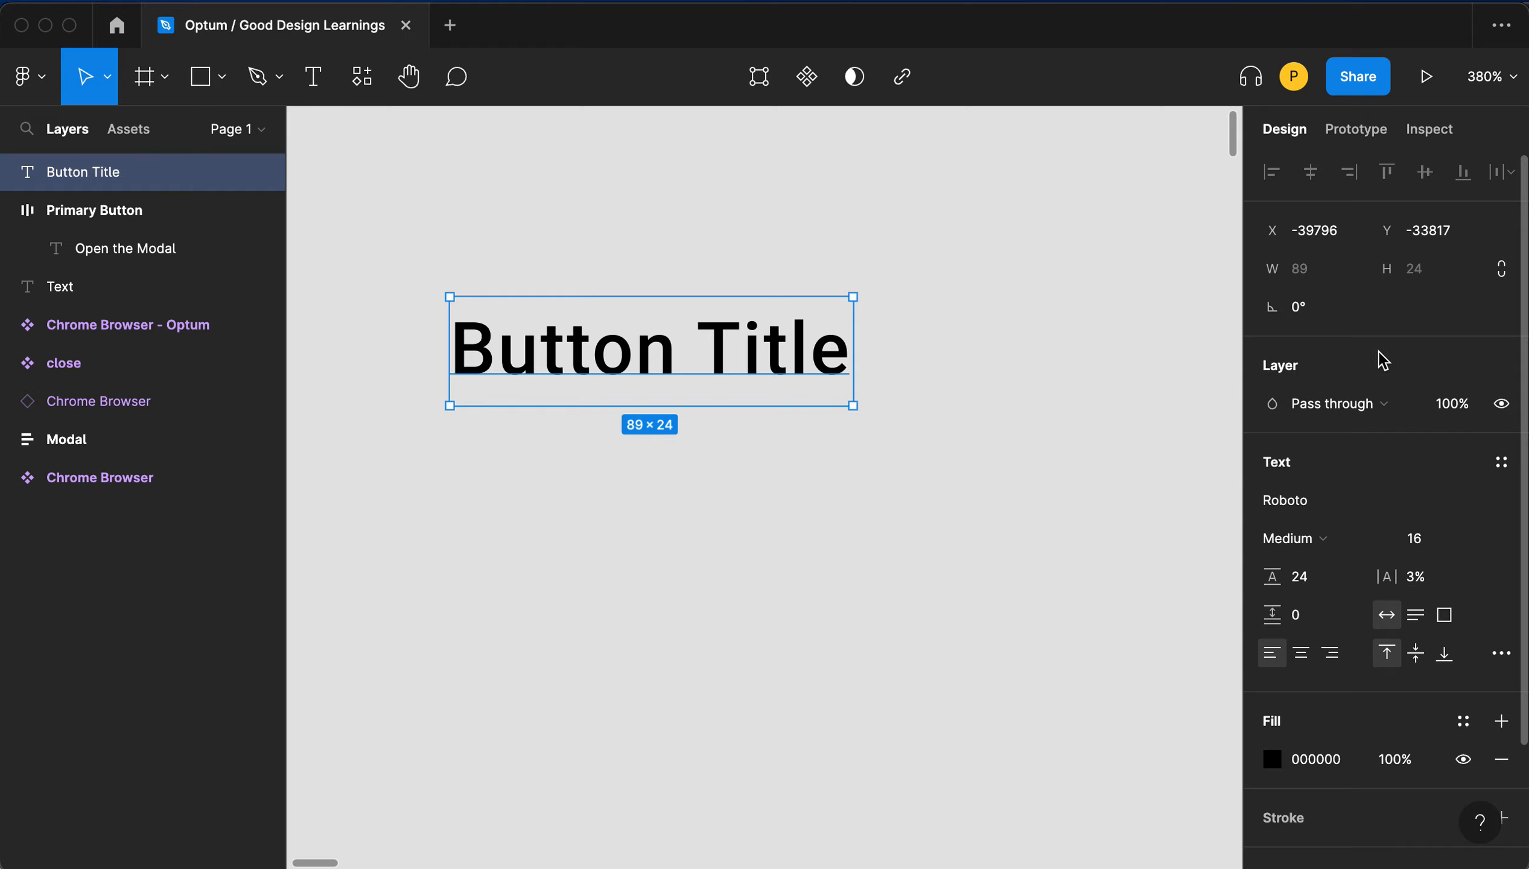
pyautogui.click(1007, 283)
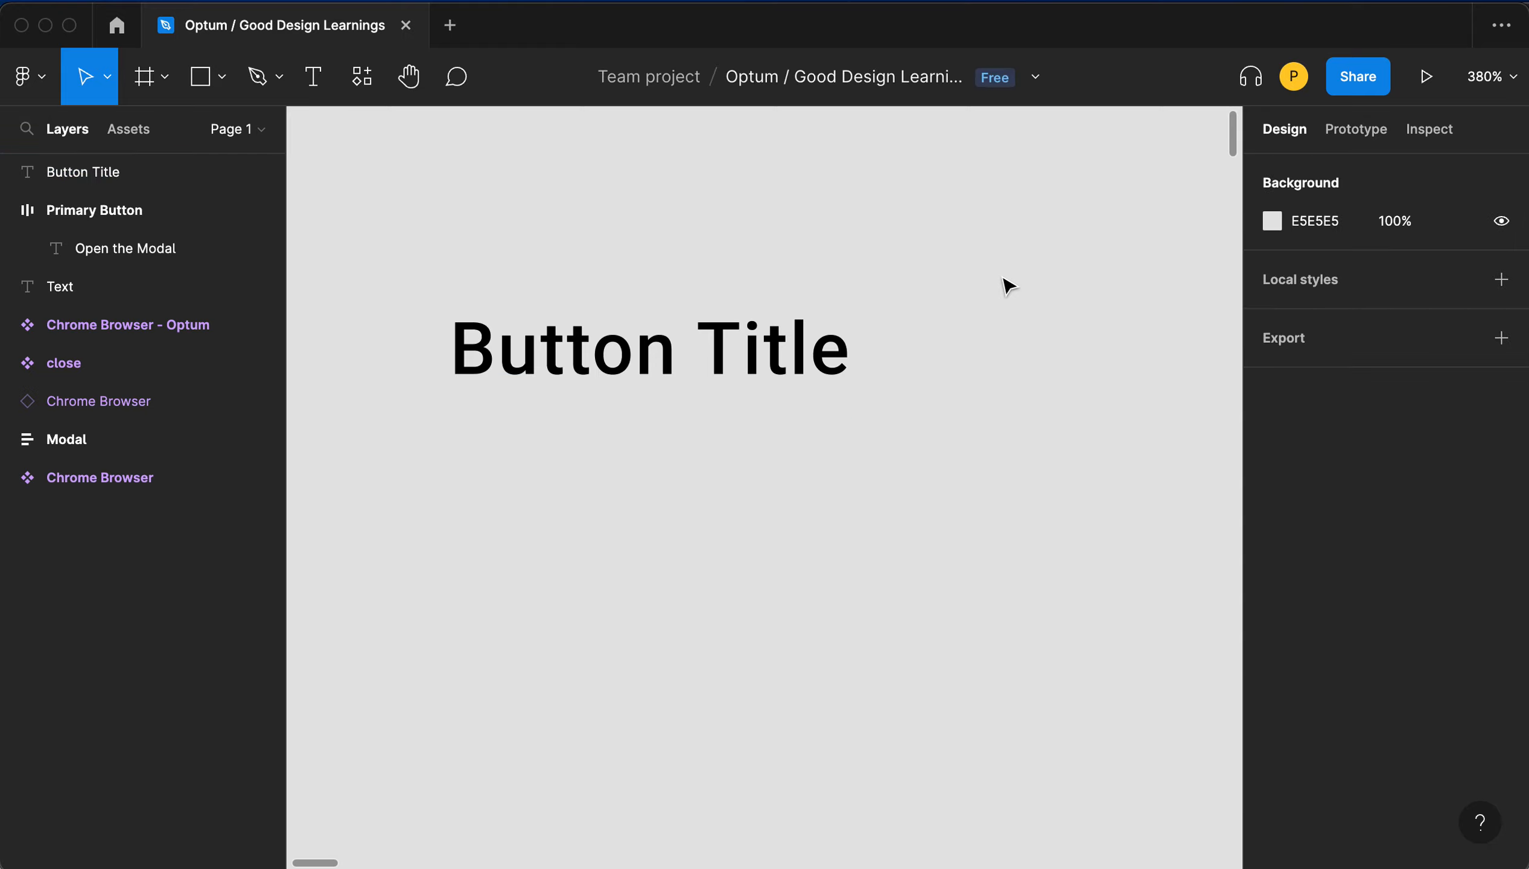
pyautogui.moveTo(924, 262); pyautogui.dragTo(726, 383)
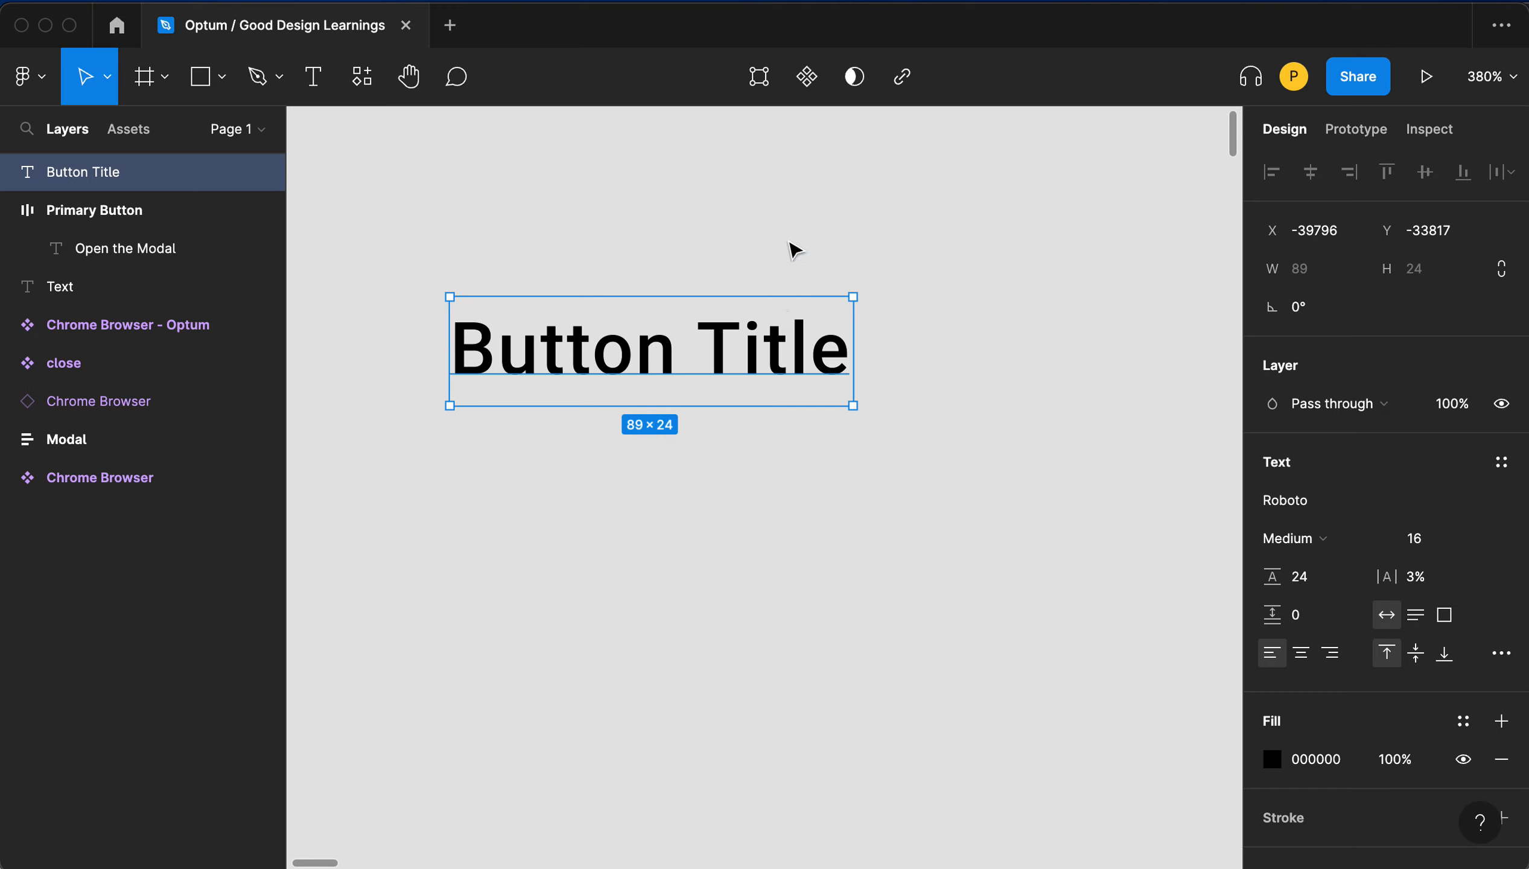
# - Select the Button Title text and wrap it in an auto layout frame
pyautogui.hscroll(-1, 792, 200)
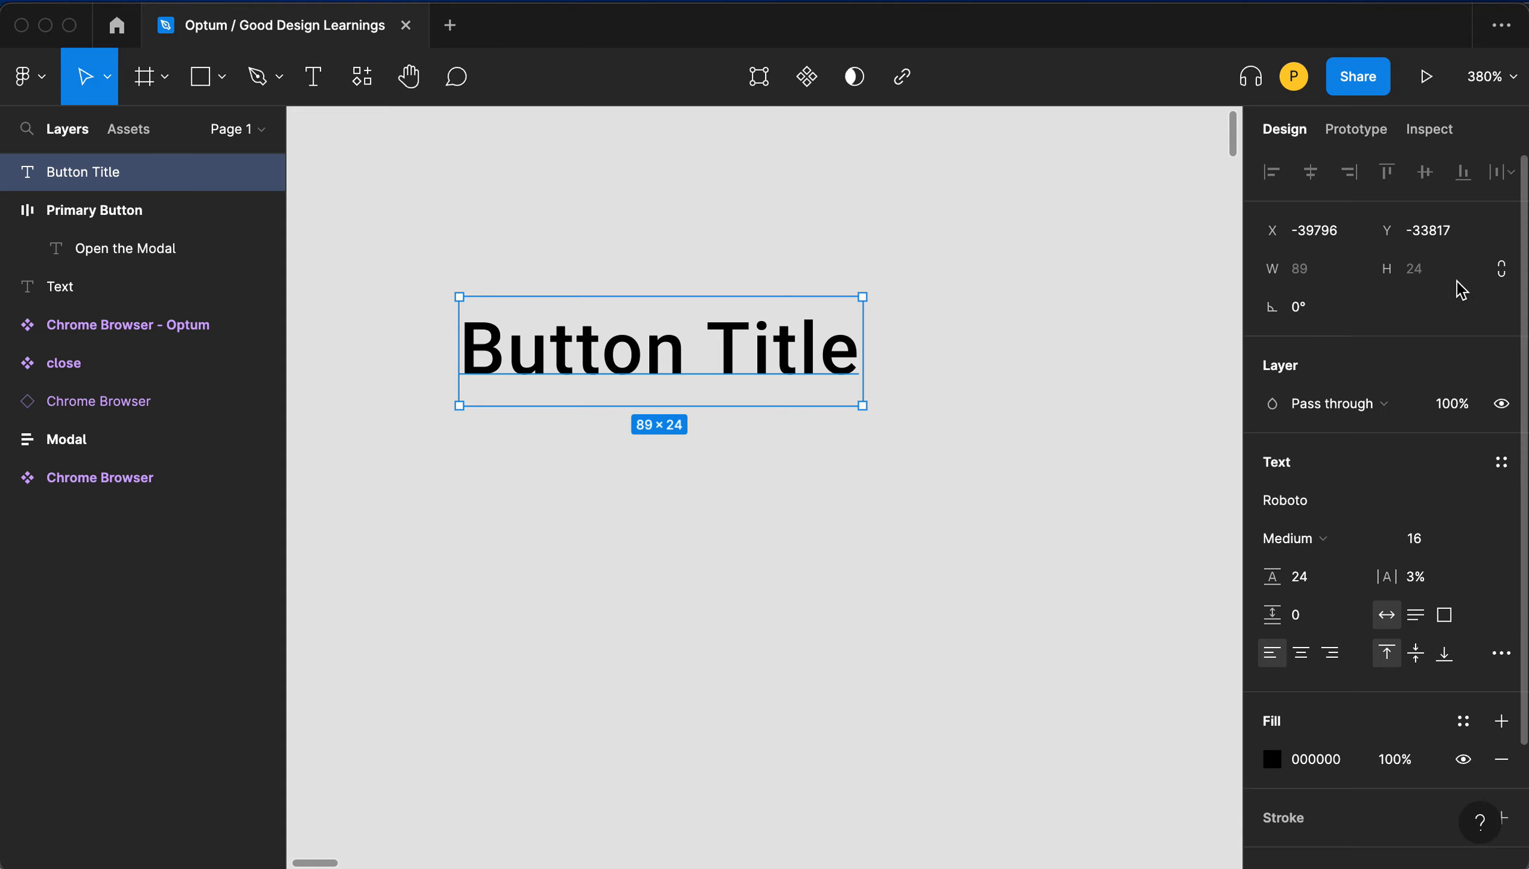
pyautogui.click(824, 256)
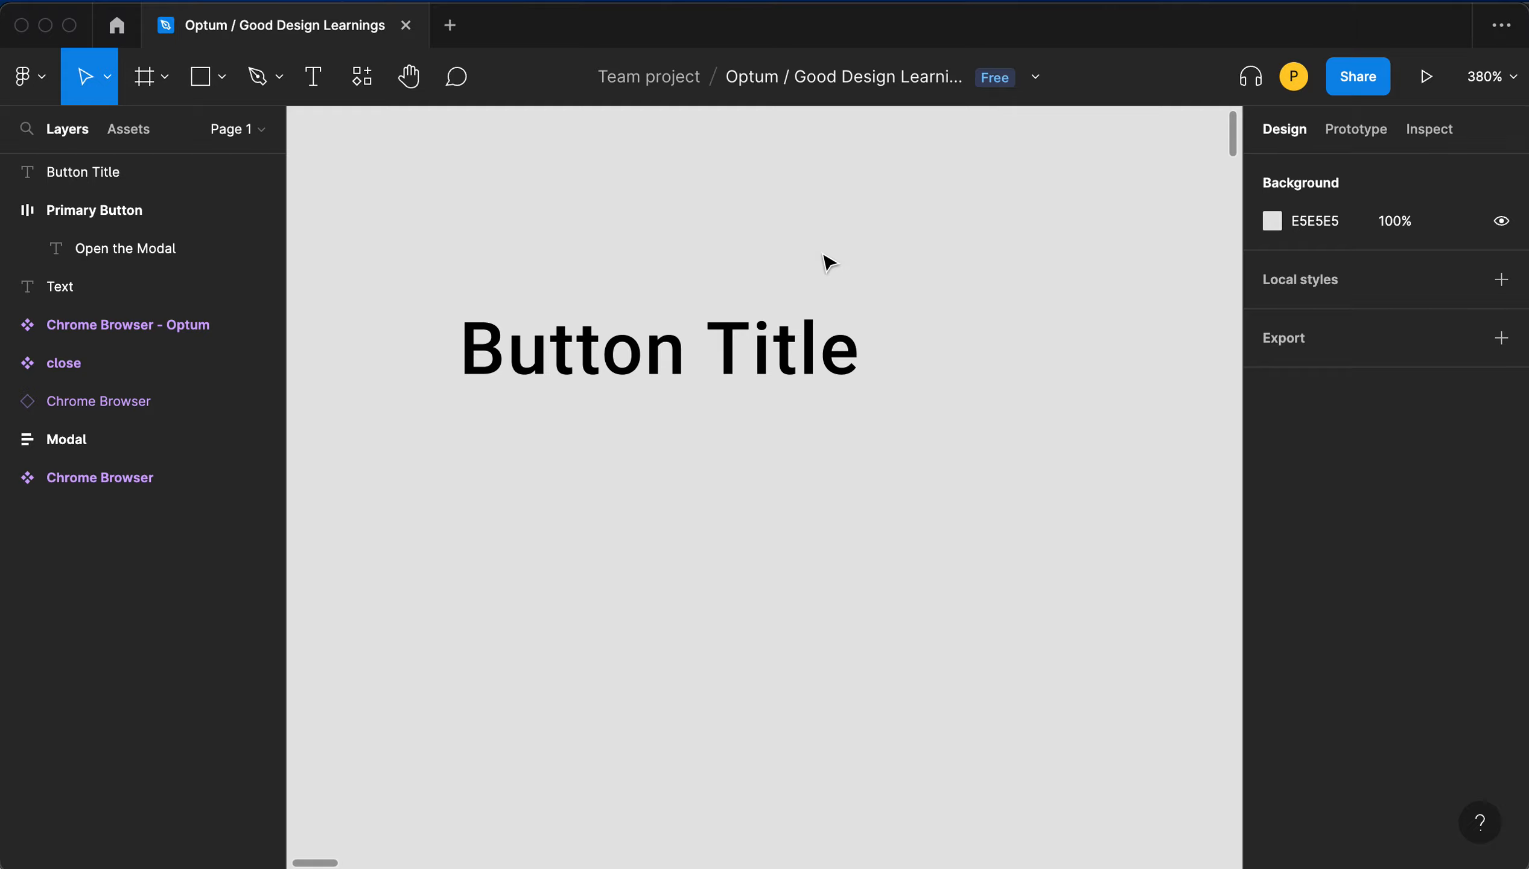
pyautogui.moveTo(706, 262); pyautogui.dragTo(750, 401)
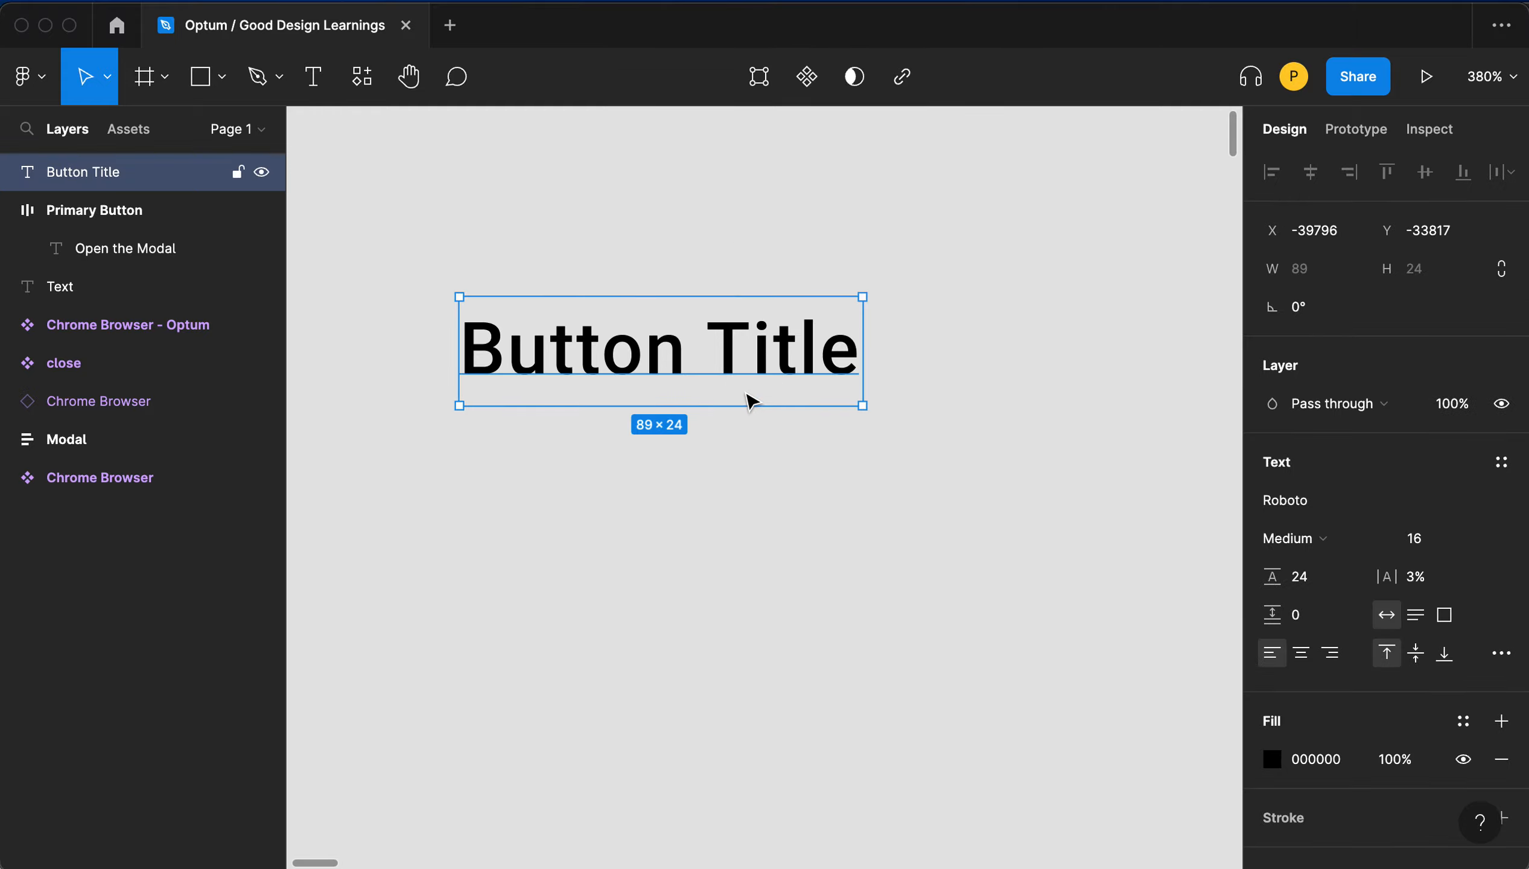
pyautogui.hotkey('shift', 'a')
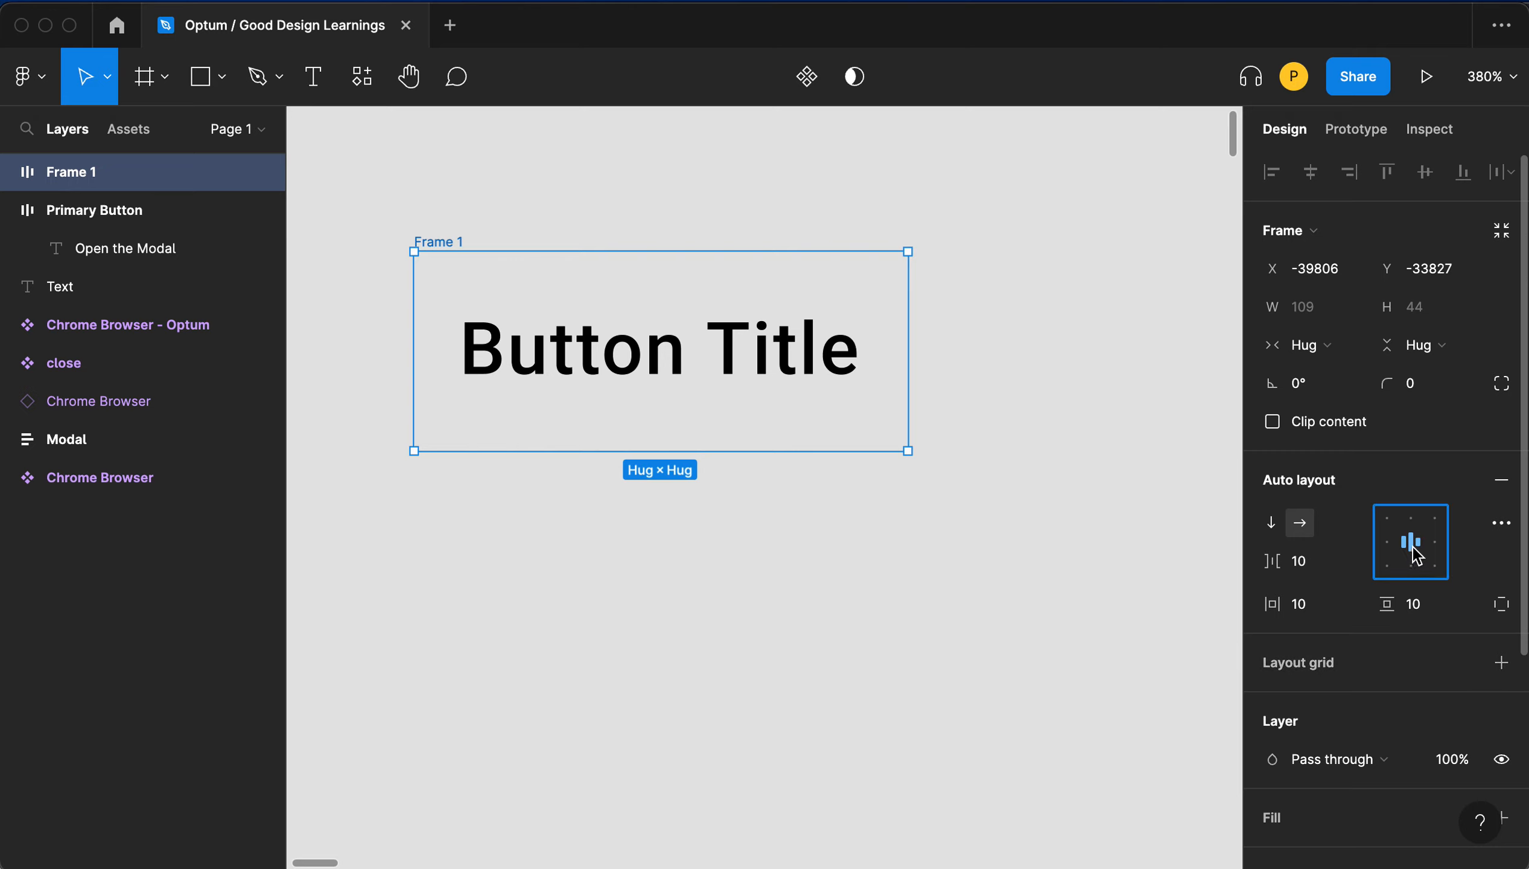
# - Widen the auto layout frame to a fixed width of about 242 with the label centered
pyautogui.click(1389, 545)
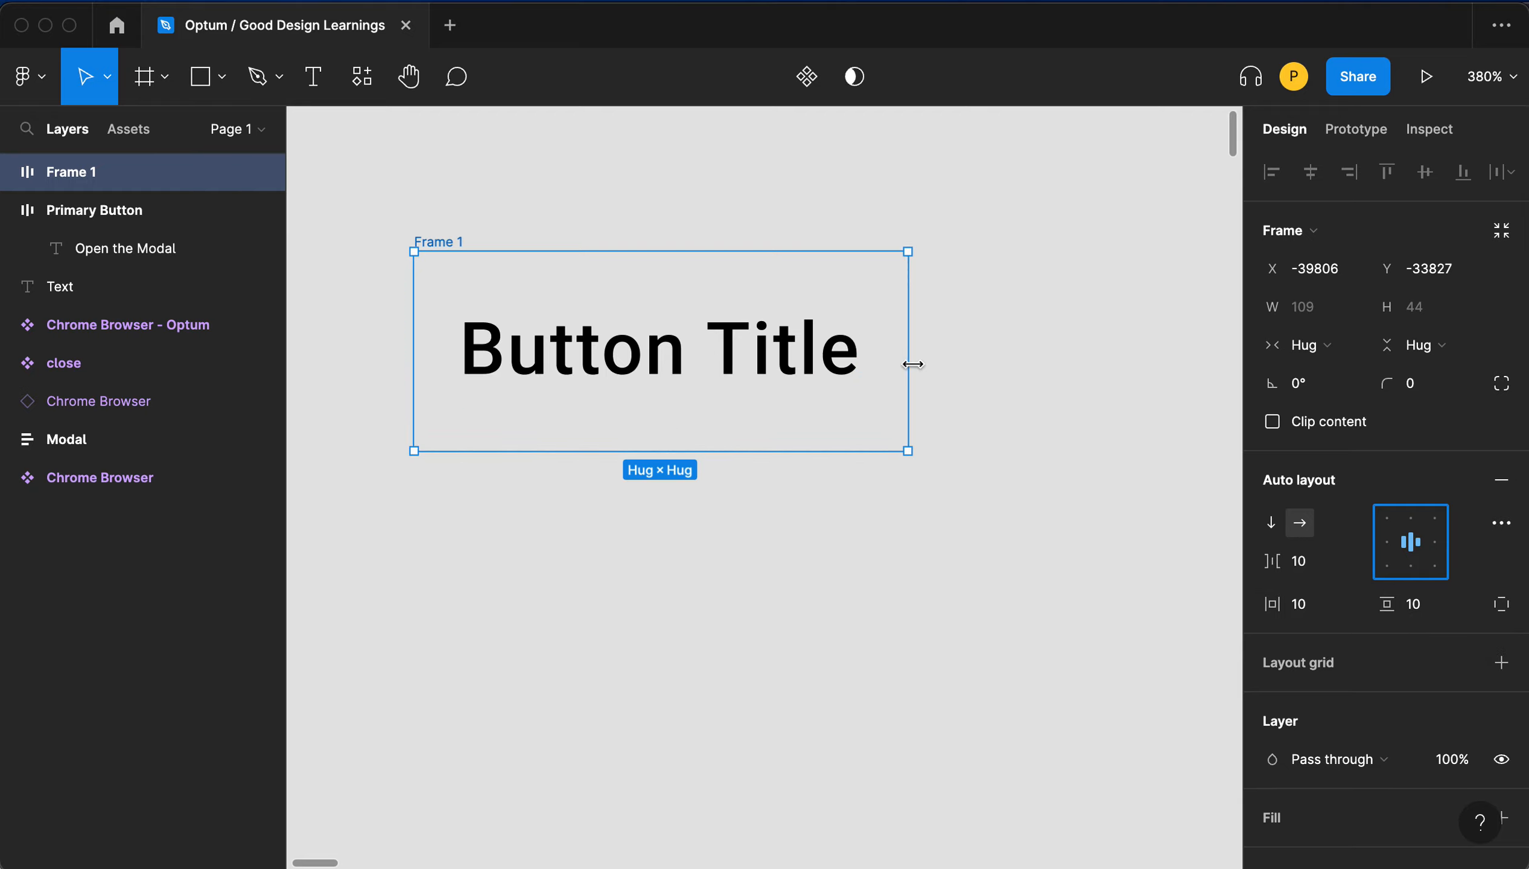
pyautogui.moveTo(909, 361); pyautogui.dragTo(1108, 355)
pyautogui.hscroll(-10, 977, 388)
pyautogui.scroll(-5, 969, 389)
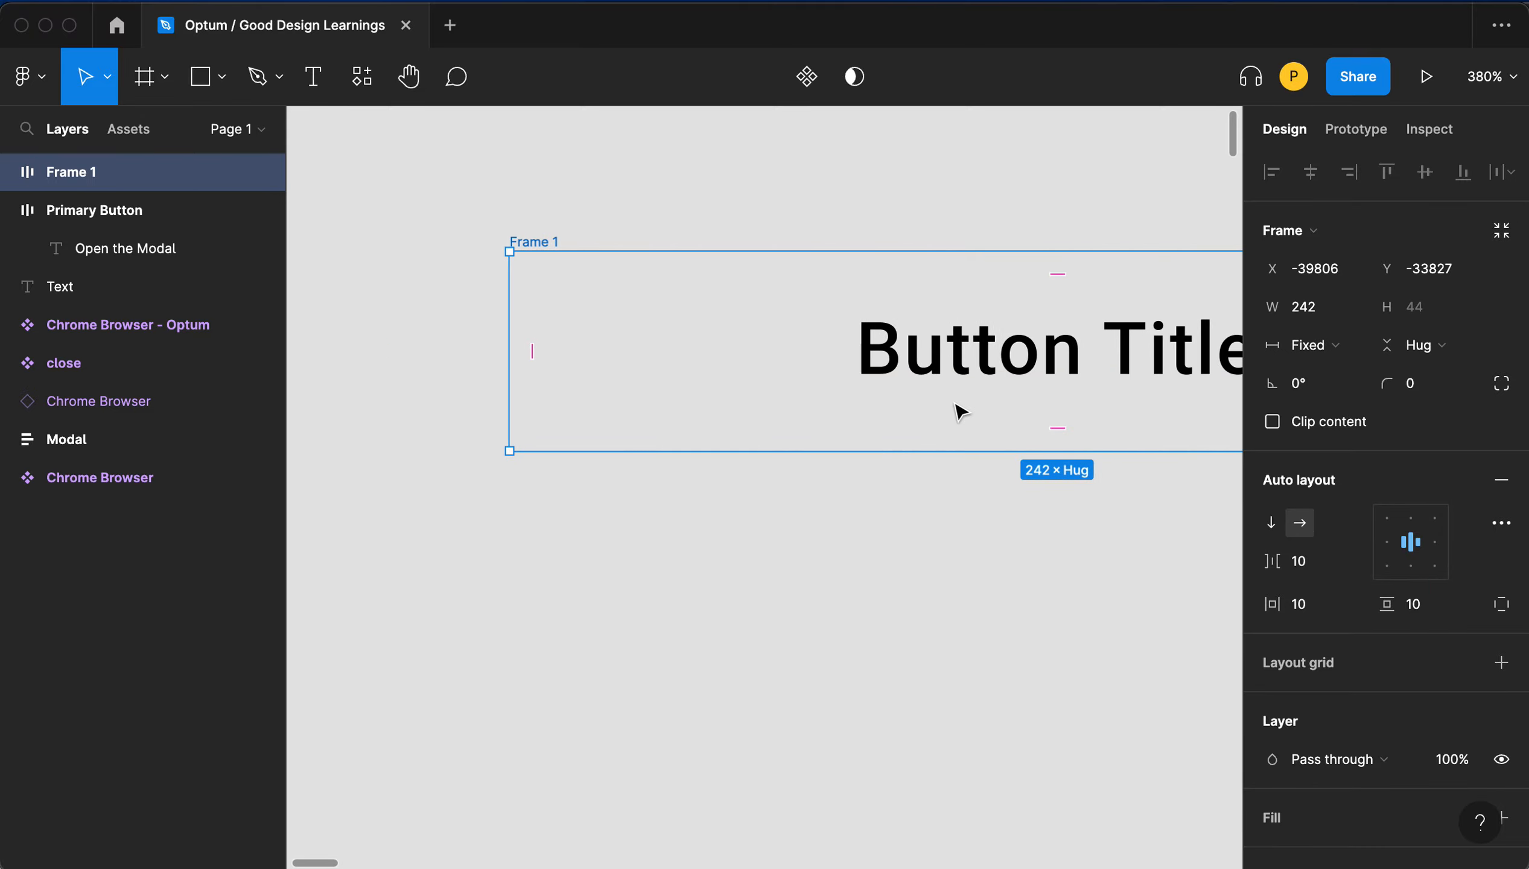
pyautogui.scroll(5, 960, 410)
pyautogui.scroll(-6, 959, 414)
pyautogui.hscroll(5, 962, 415)
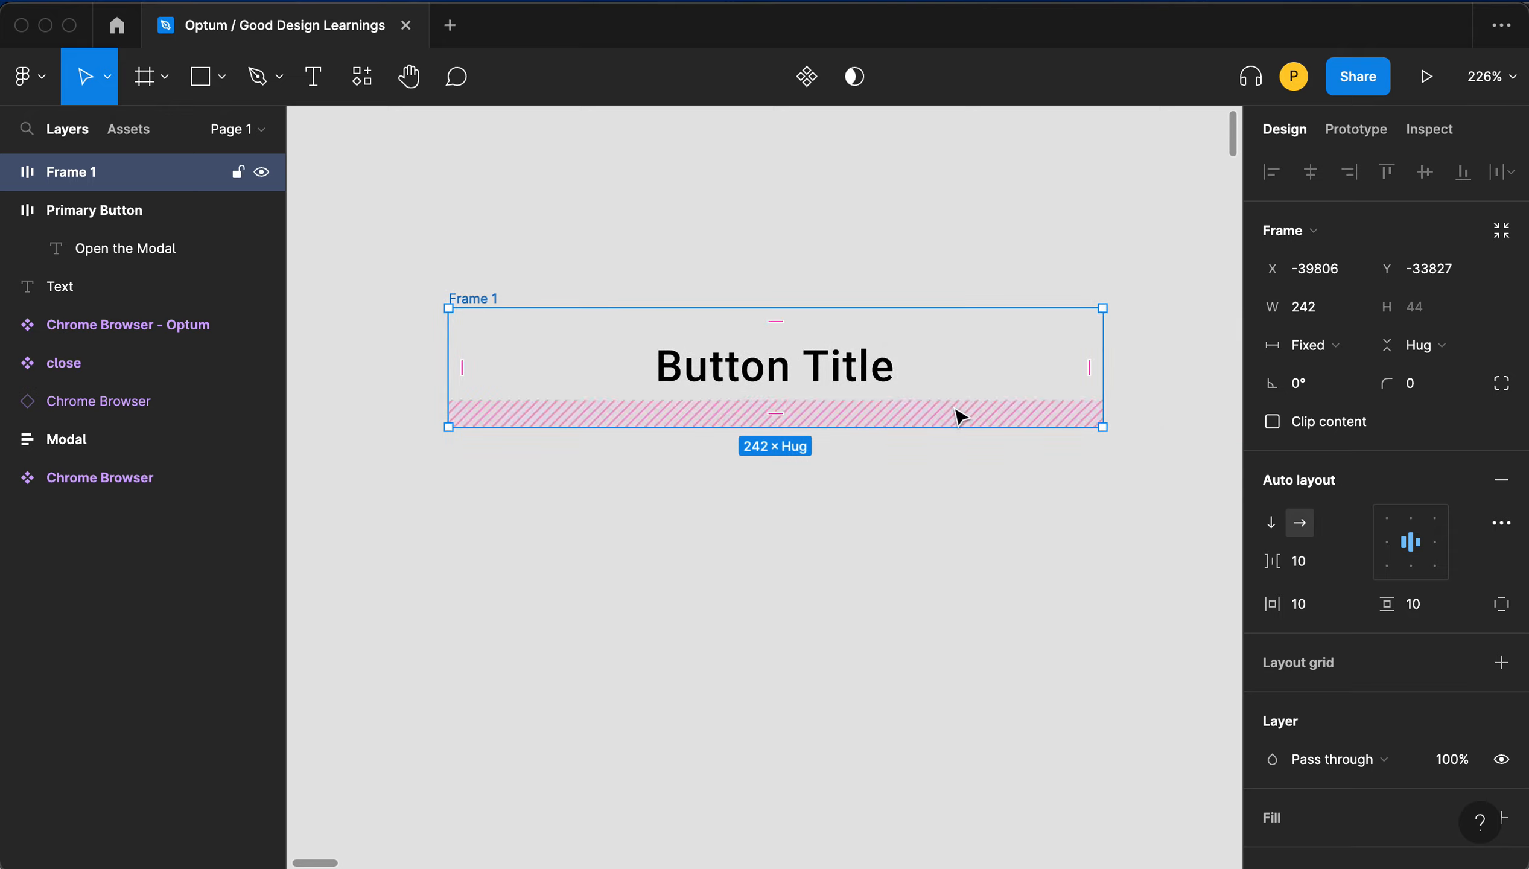
pyautogui.click(1385, 543)
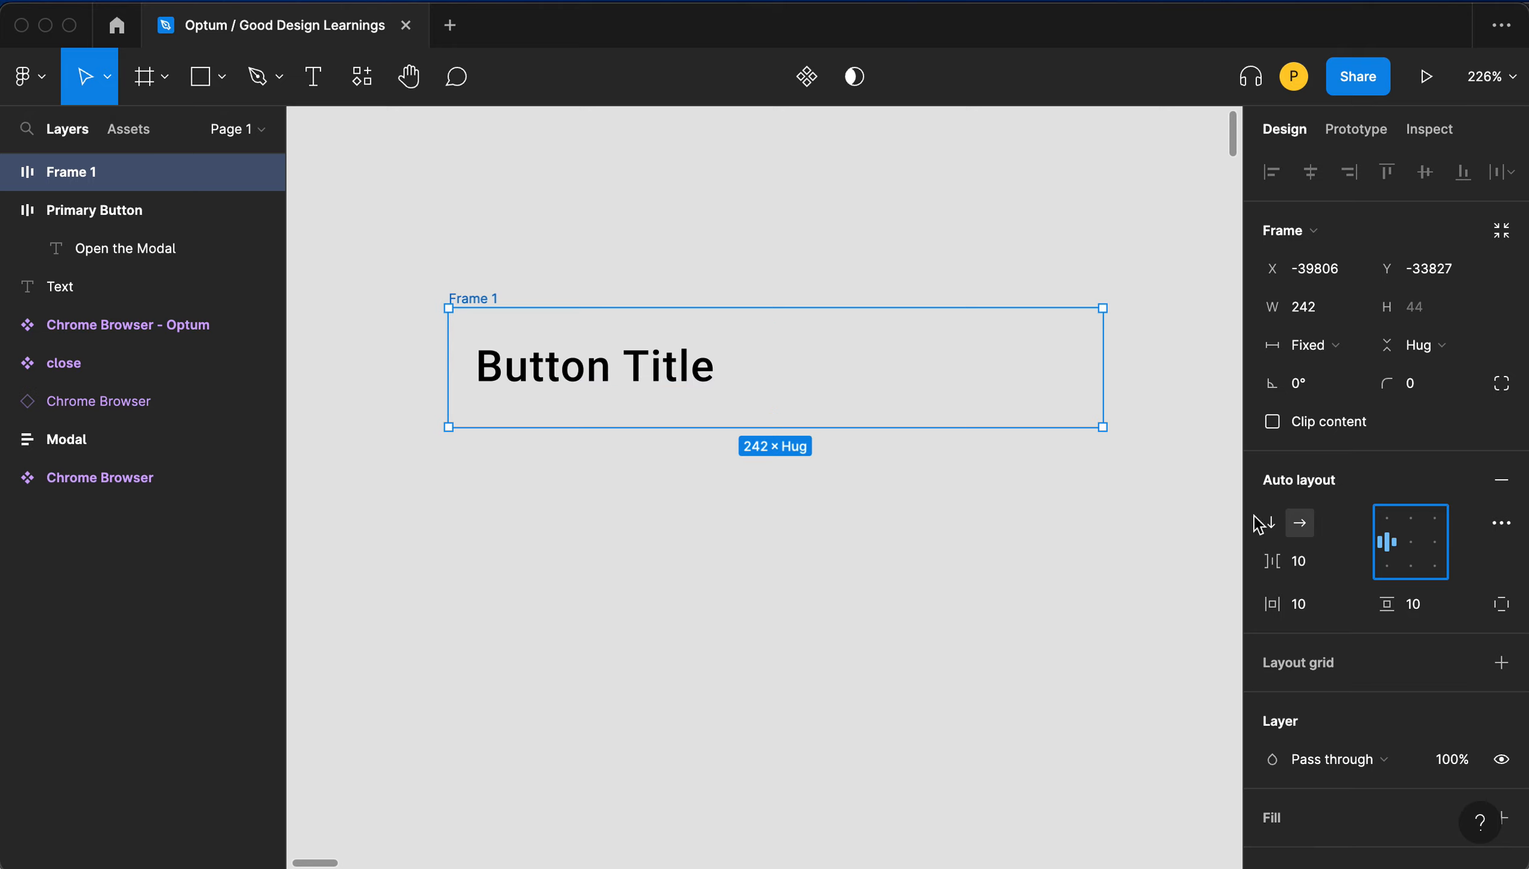
pyautogui.click(1406, 548)
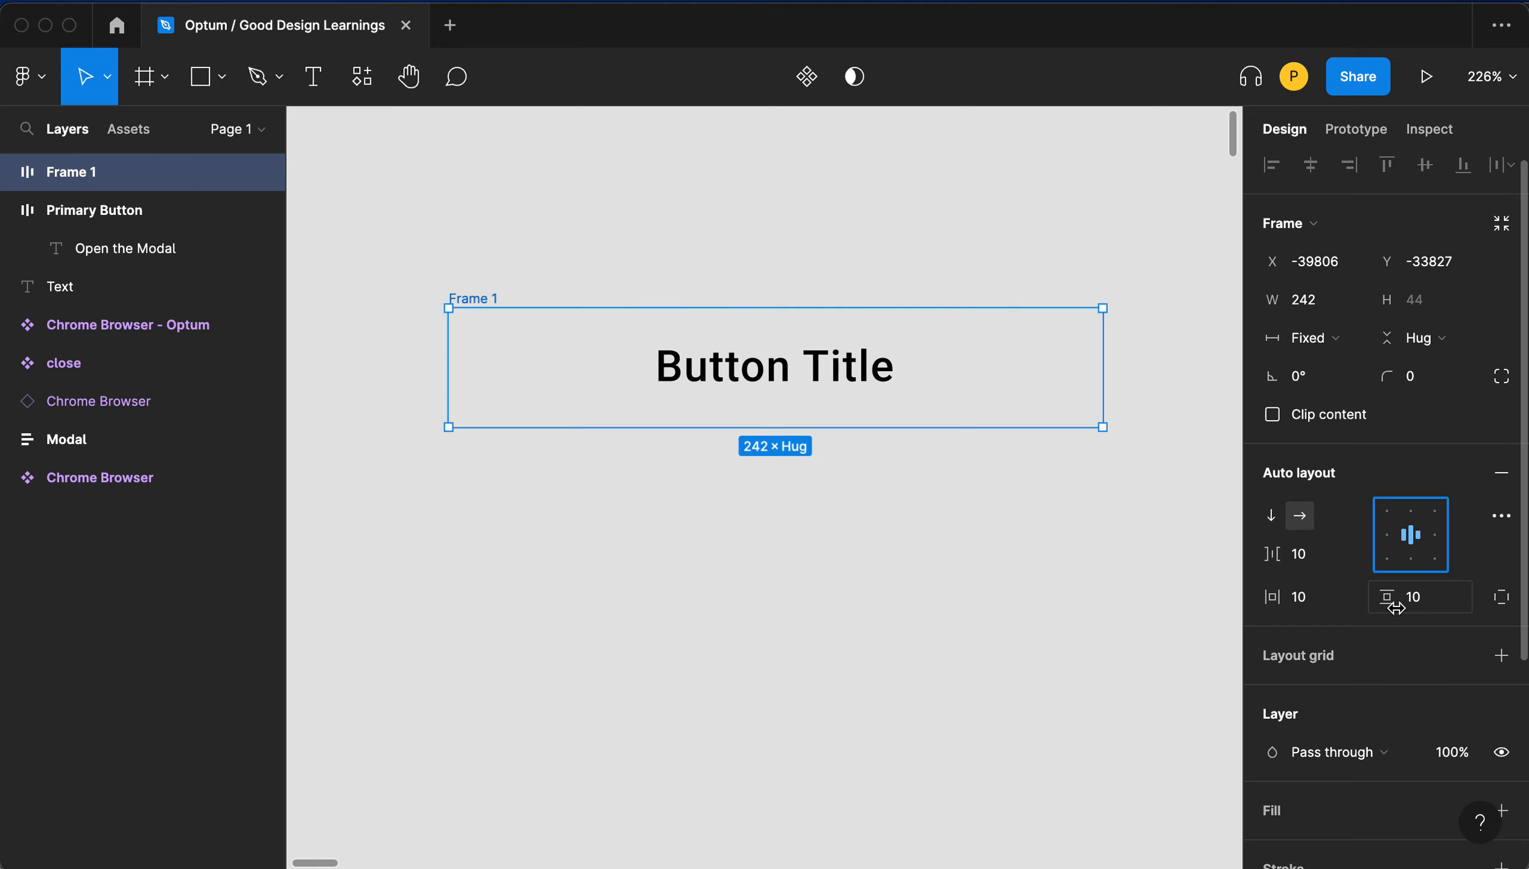
# - Set the frame's vertical padding to 8
pyautogui.click(1423, 599)
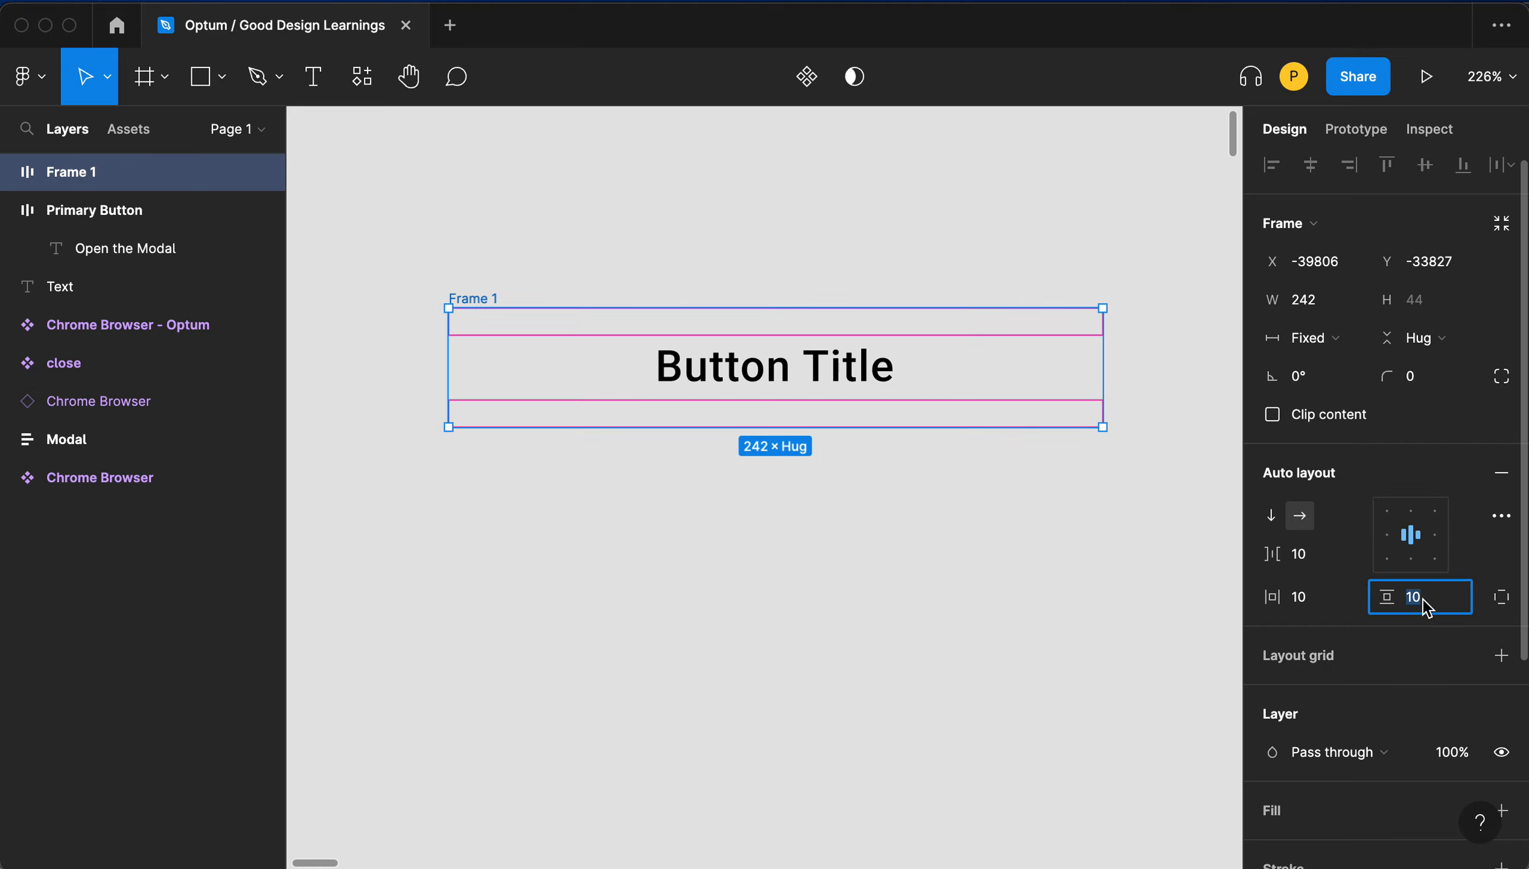
pyautogui.write('8')
pyautogui.press('Tab')
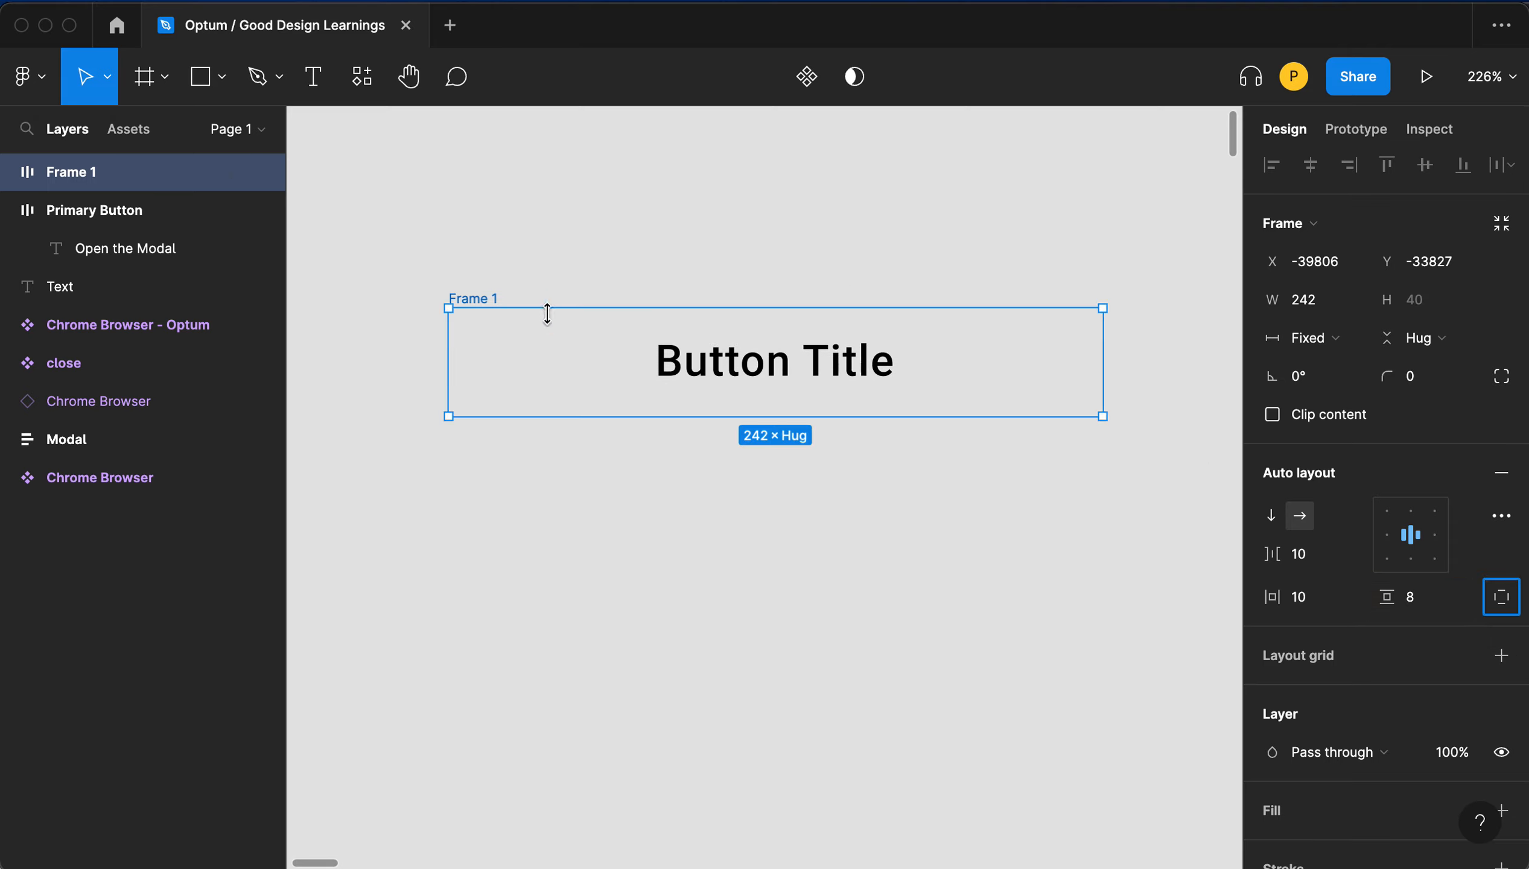
# - Rename the auto layout frame as Secondary Button / Active
pyautogui.click(657, 547)
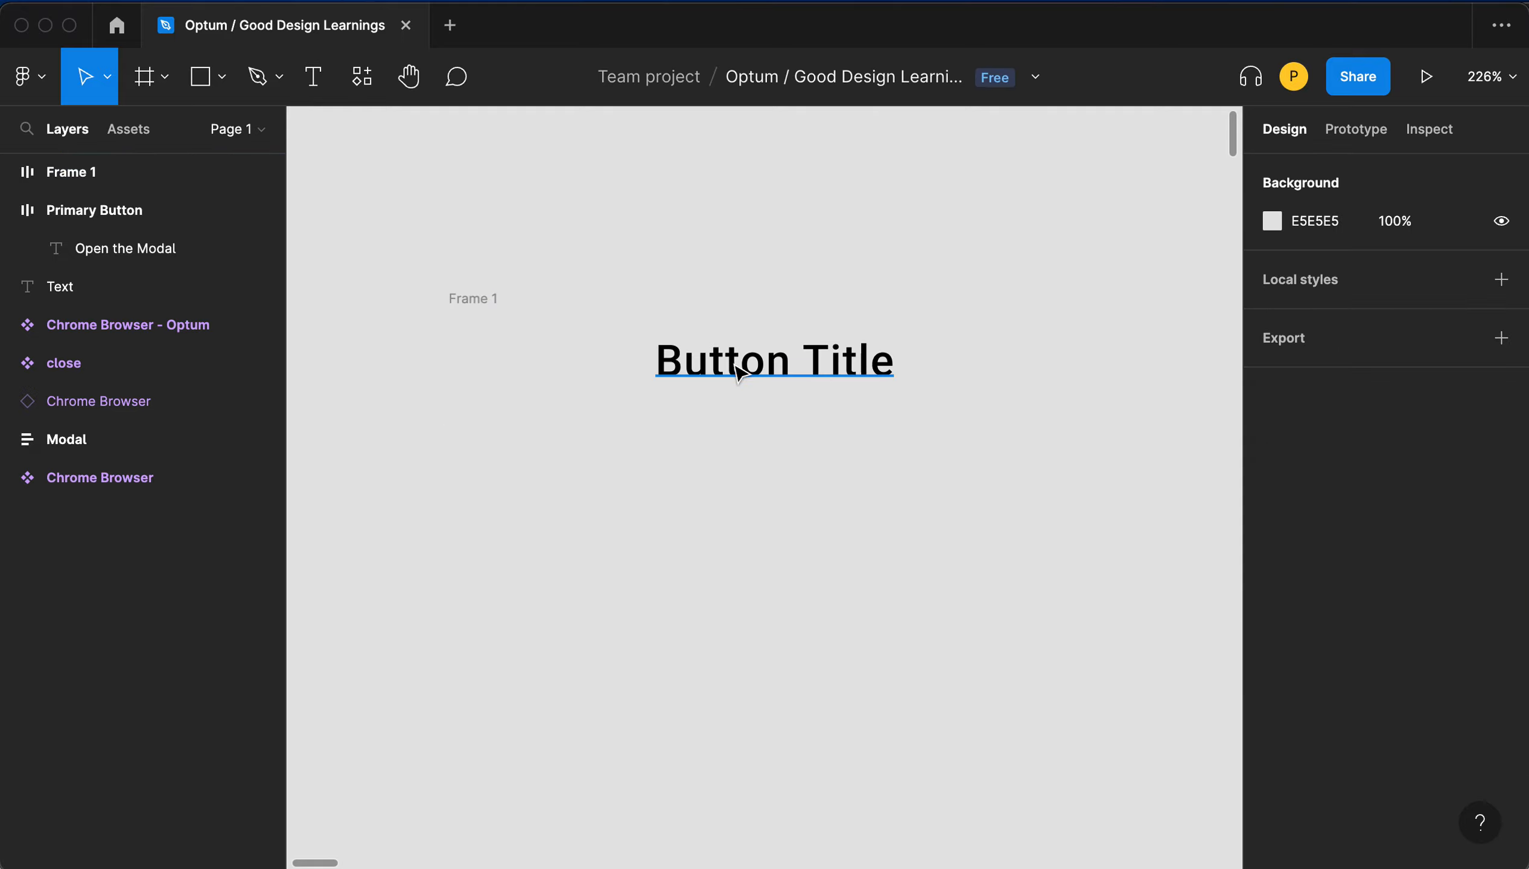
pyautogui.click(465, 307)
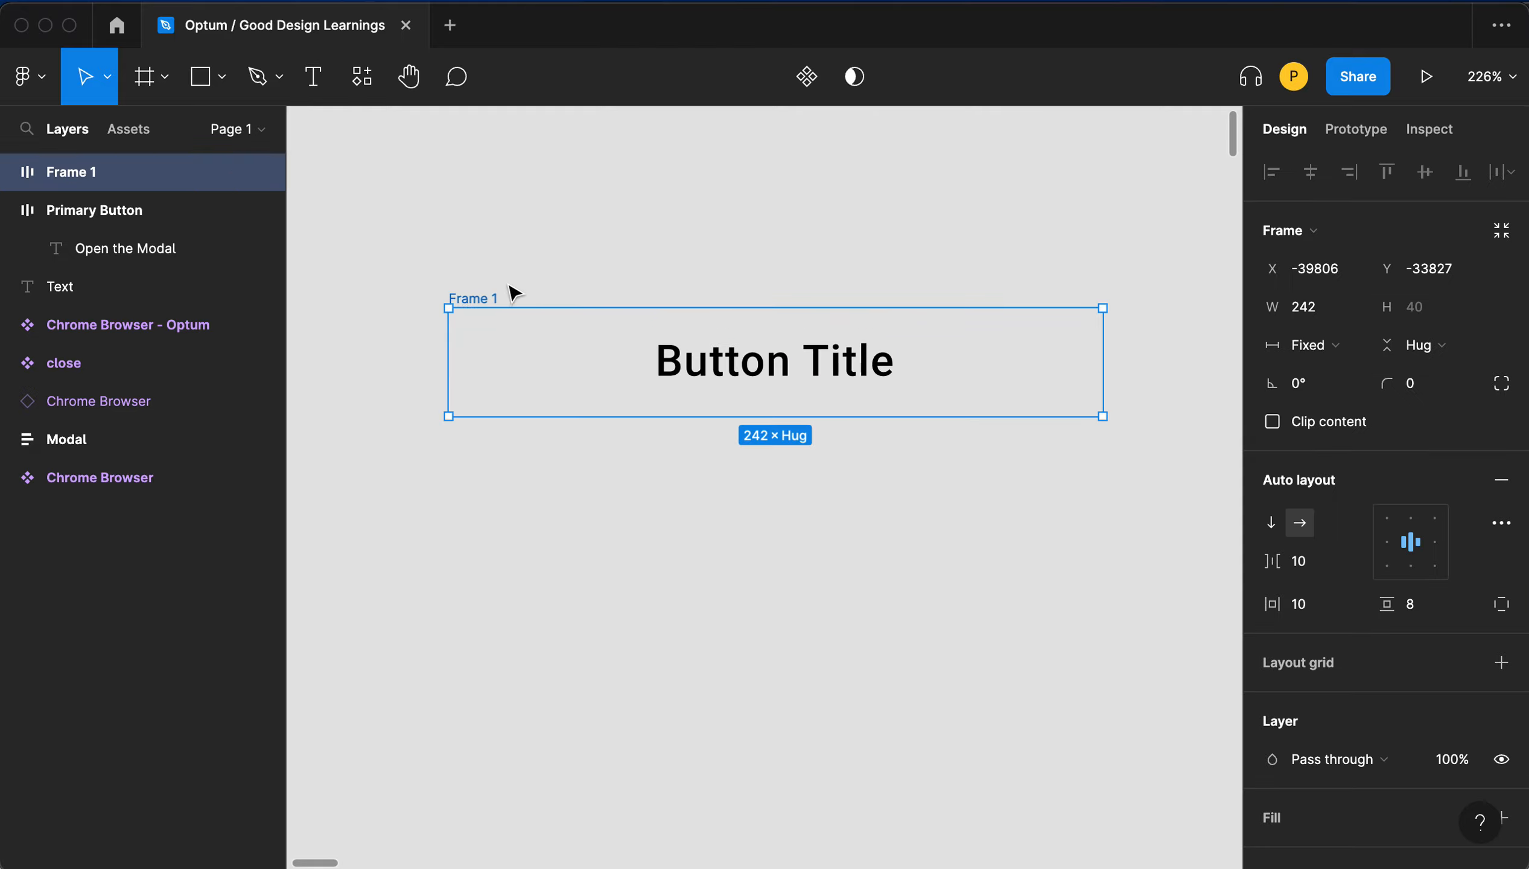
pyautogui.moveTo(487, 301); pyautogui.dragTo(498, 298)
pyautogui.scroll(-1, 497, 298)
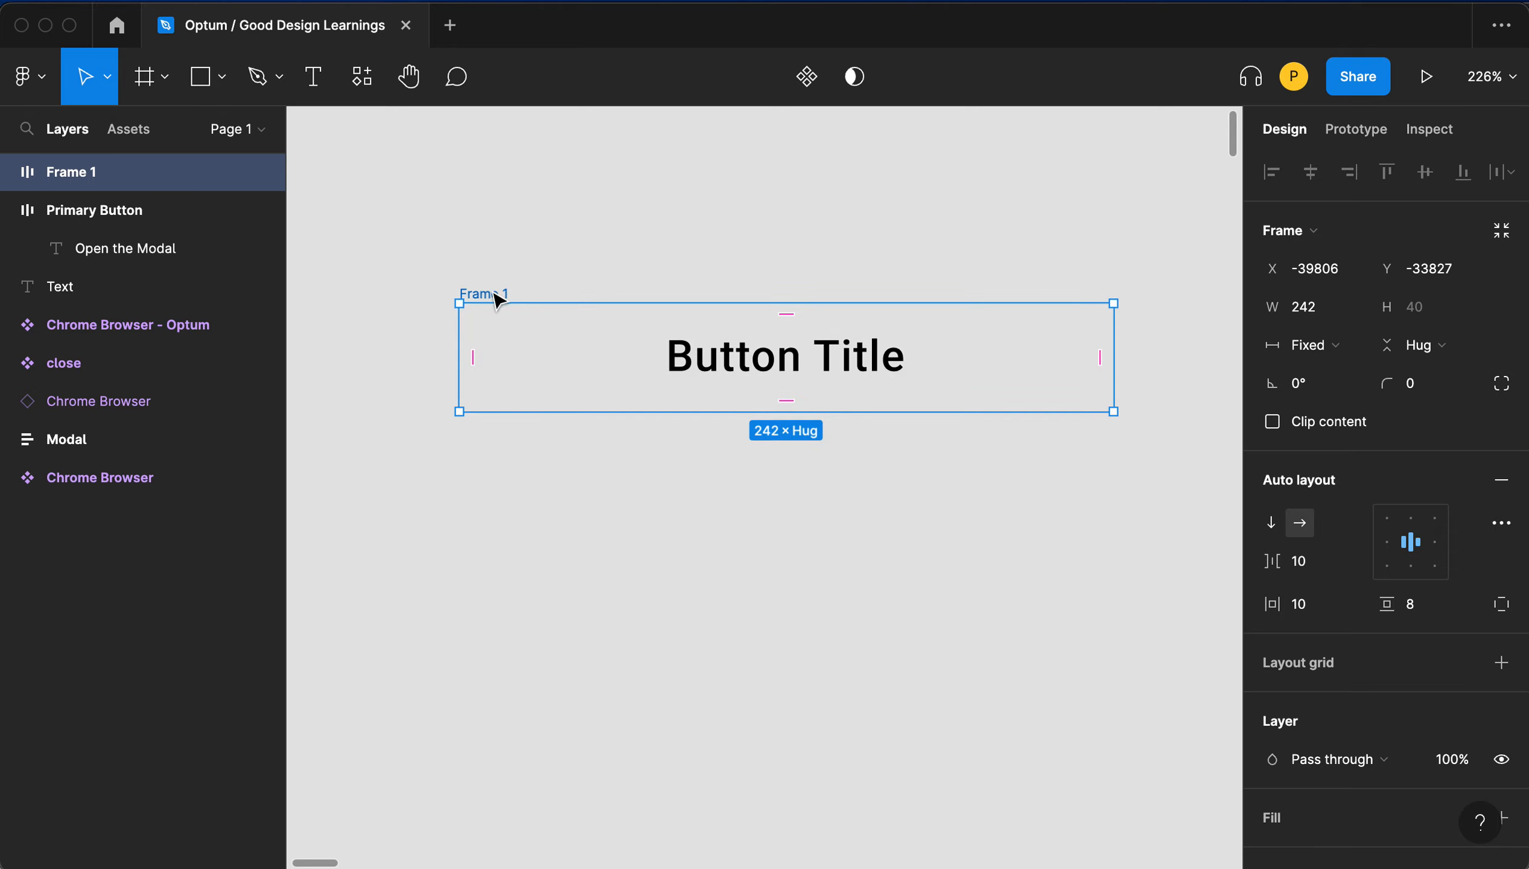
pyautogui.doubleClick(496, 298)
pyautogui.write('New Button')
pyautogui.press('super+a')
pyautogui.press('Left')
pyautogui.write('/')
pyautogui.write('Secondary ')
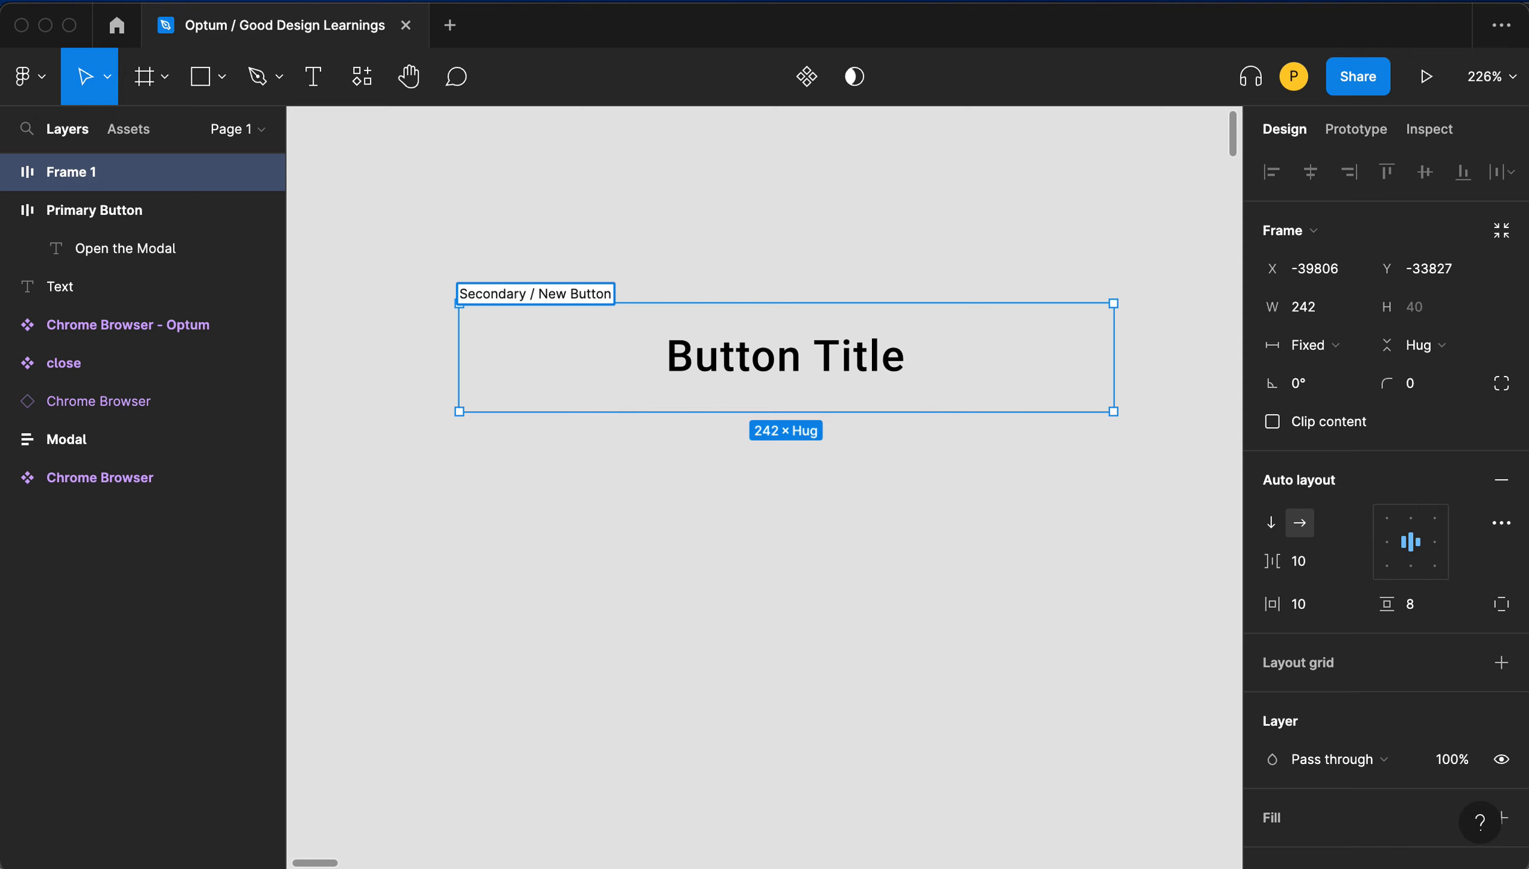
pyautogui.write('Button')
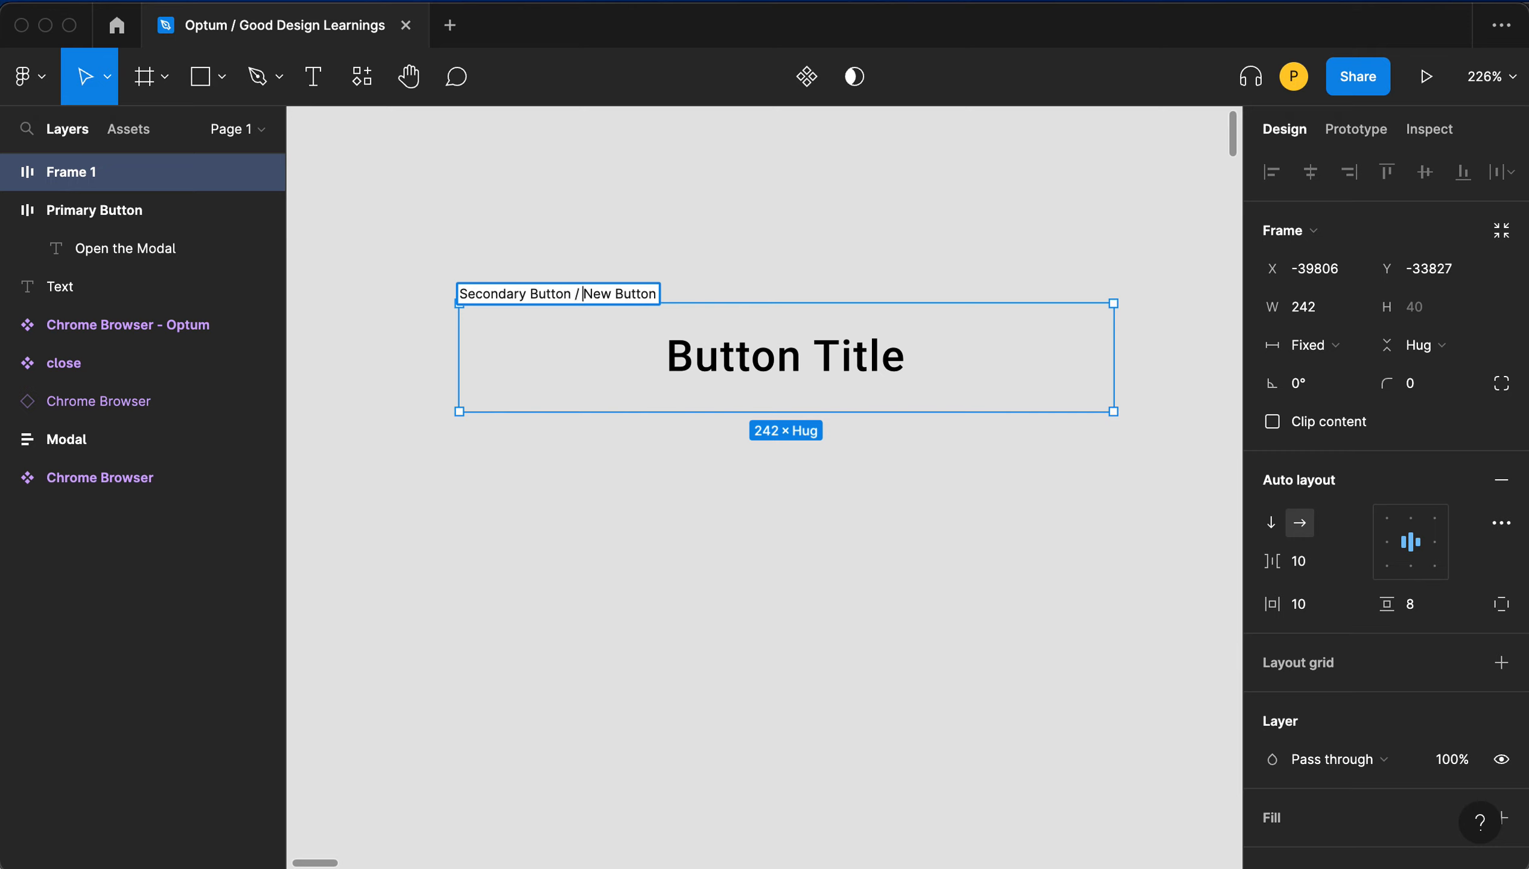
pyautogui.hotkey('alt', 'shift', 'Right')
pyautogui.hotkey('alt', 'shift', 'Right')
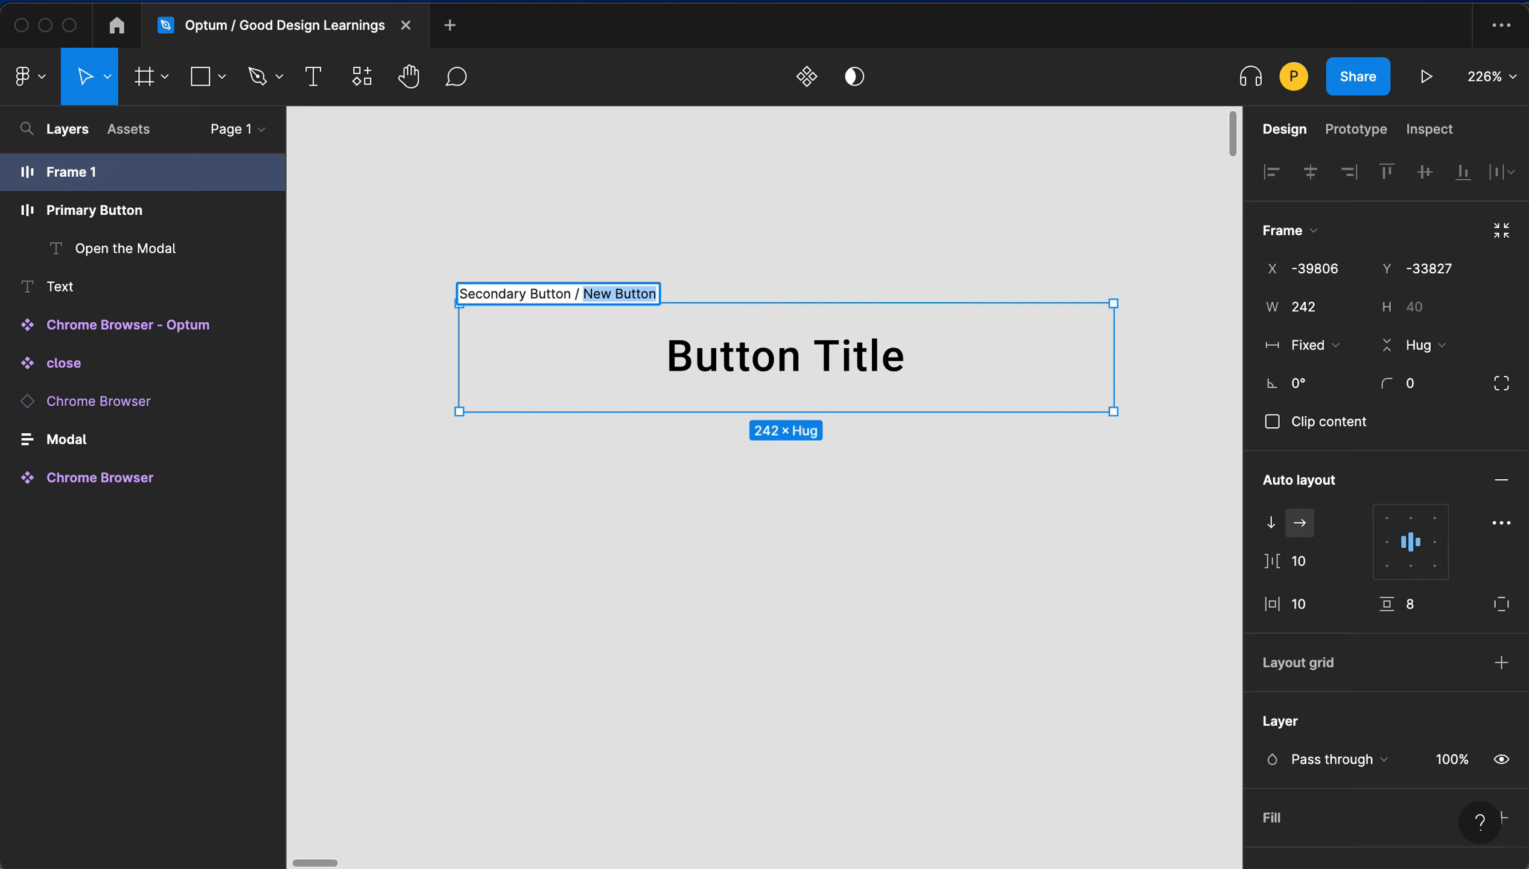
pyautogui.write('Active')
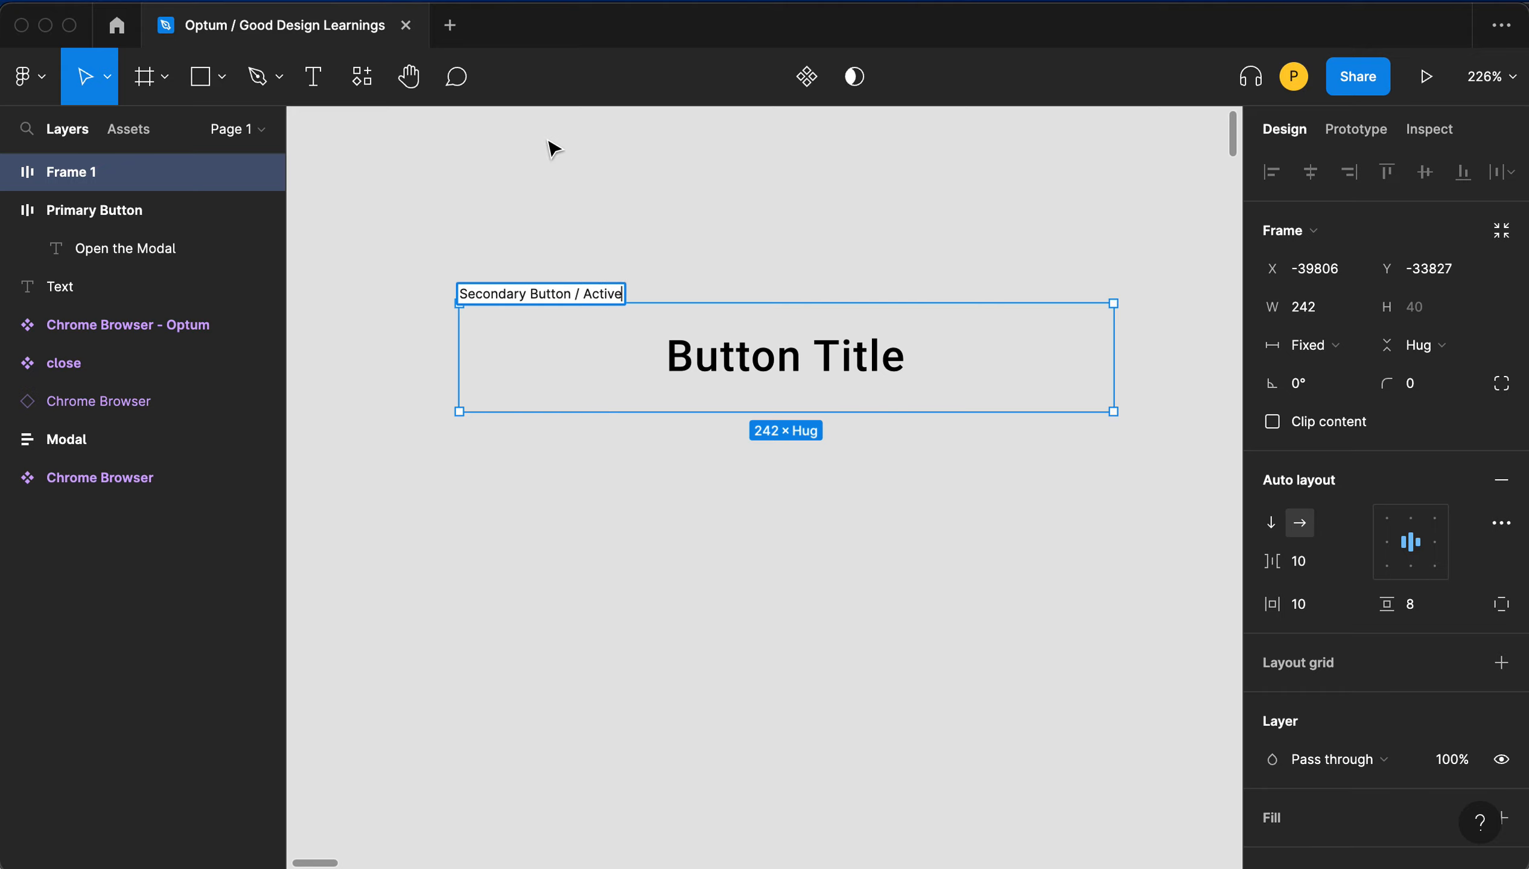
pyautogui.click(986, 290)
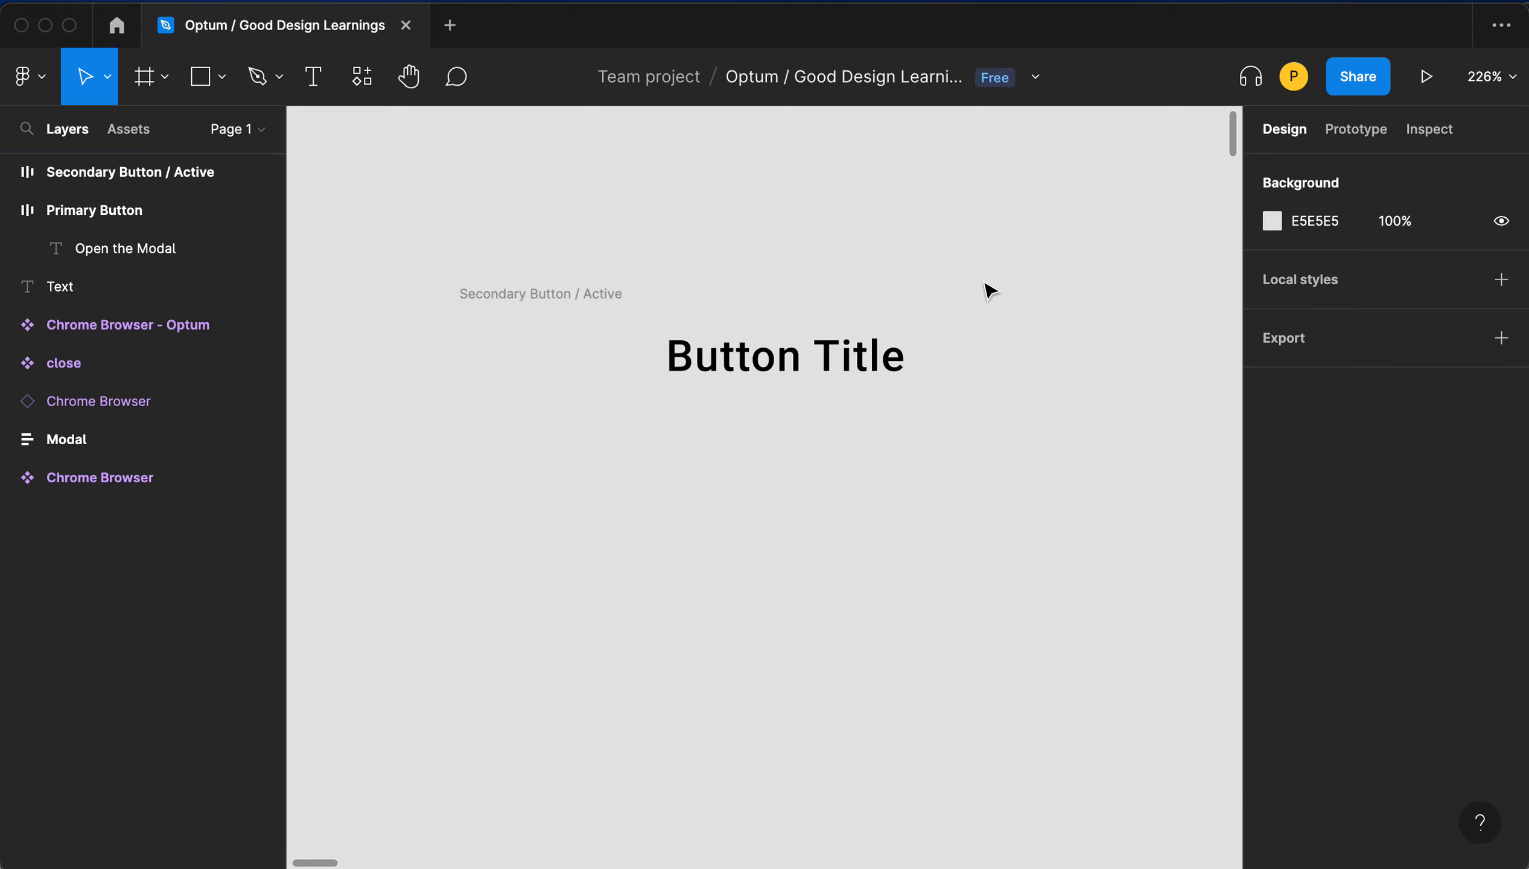
# - Add a fill to the button frame and set it to light blue A0D7FF
pyautogui.click(982, 308)
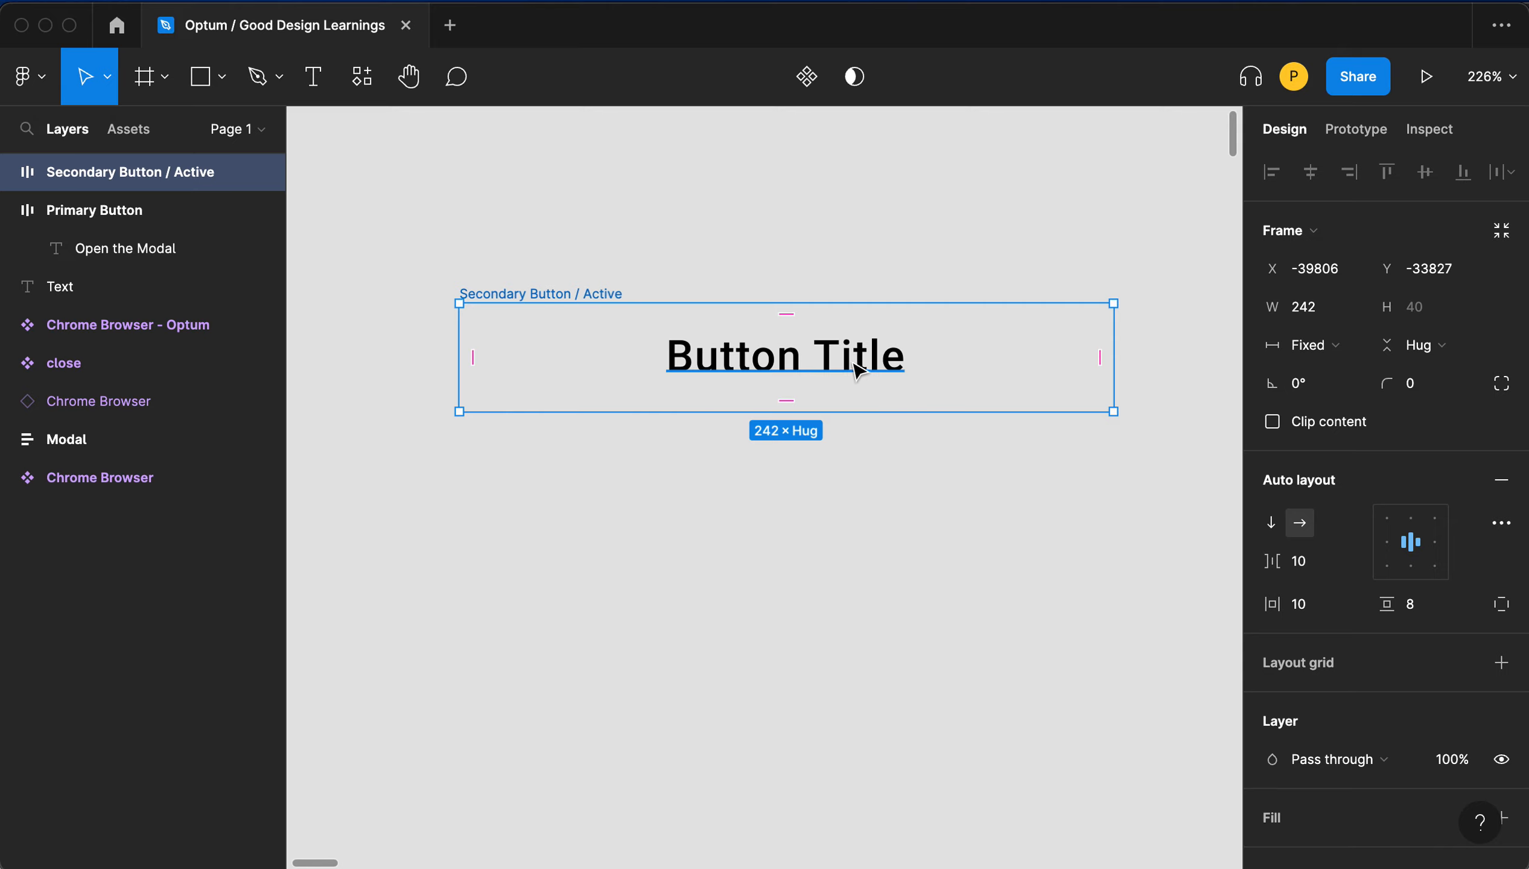
pyautogui.scroll(-3, 1310, 476)
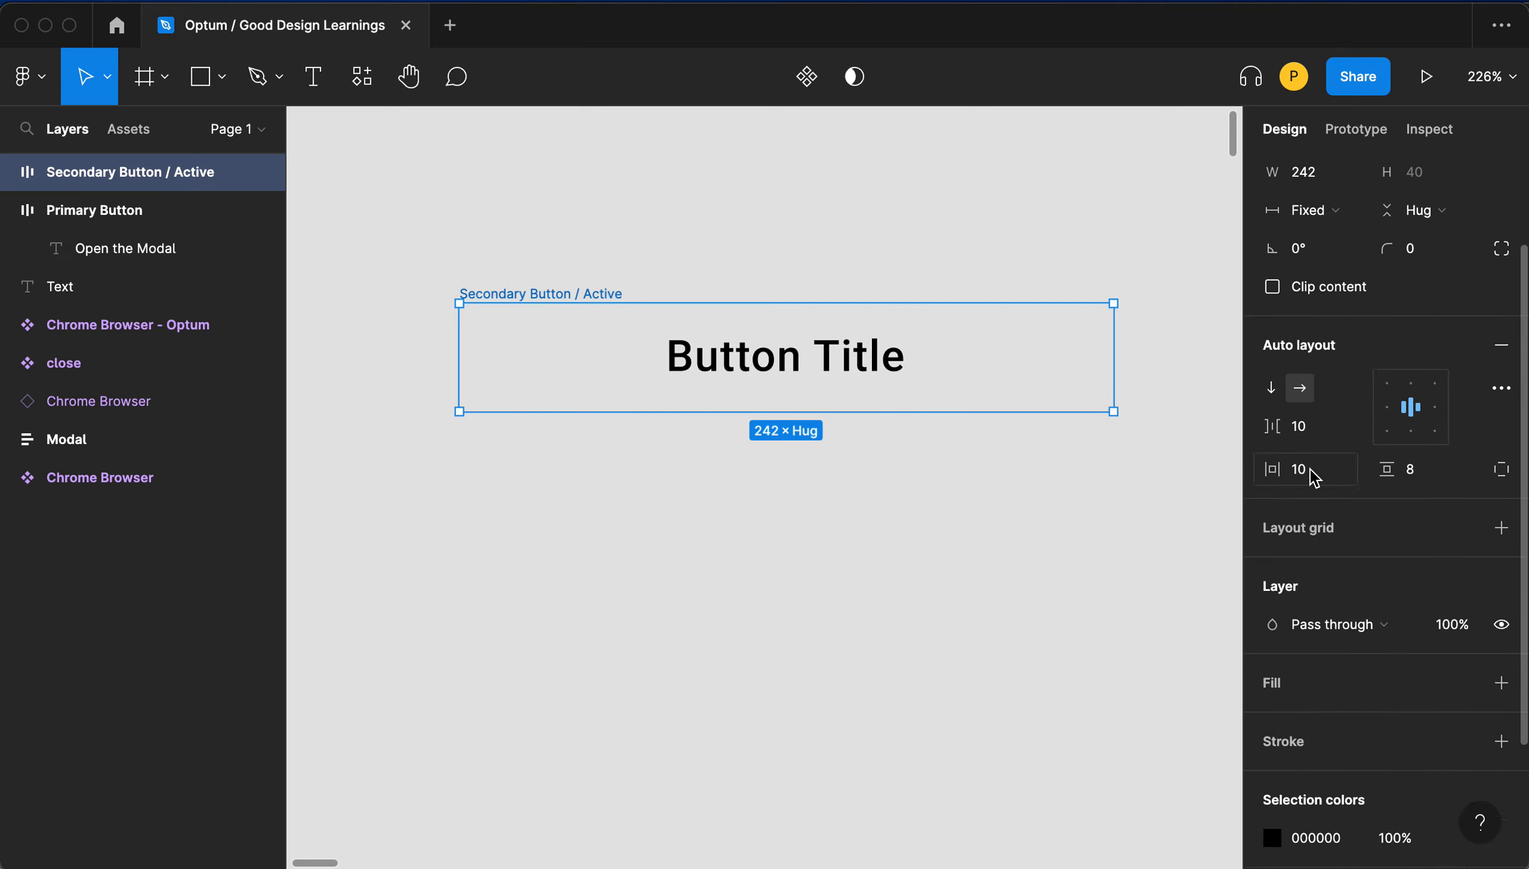
pyautogui.scroll(-2, 1304, 515)
pyautogui.click(1272, 597)
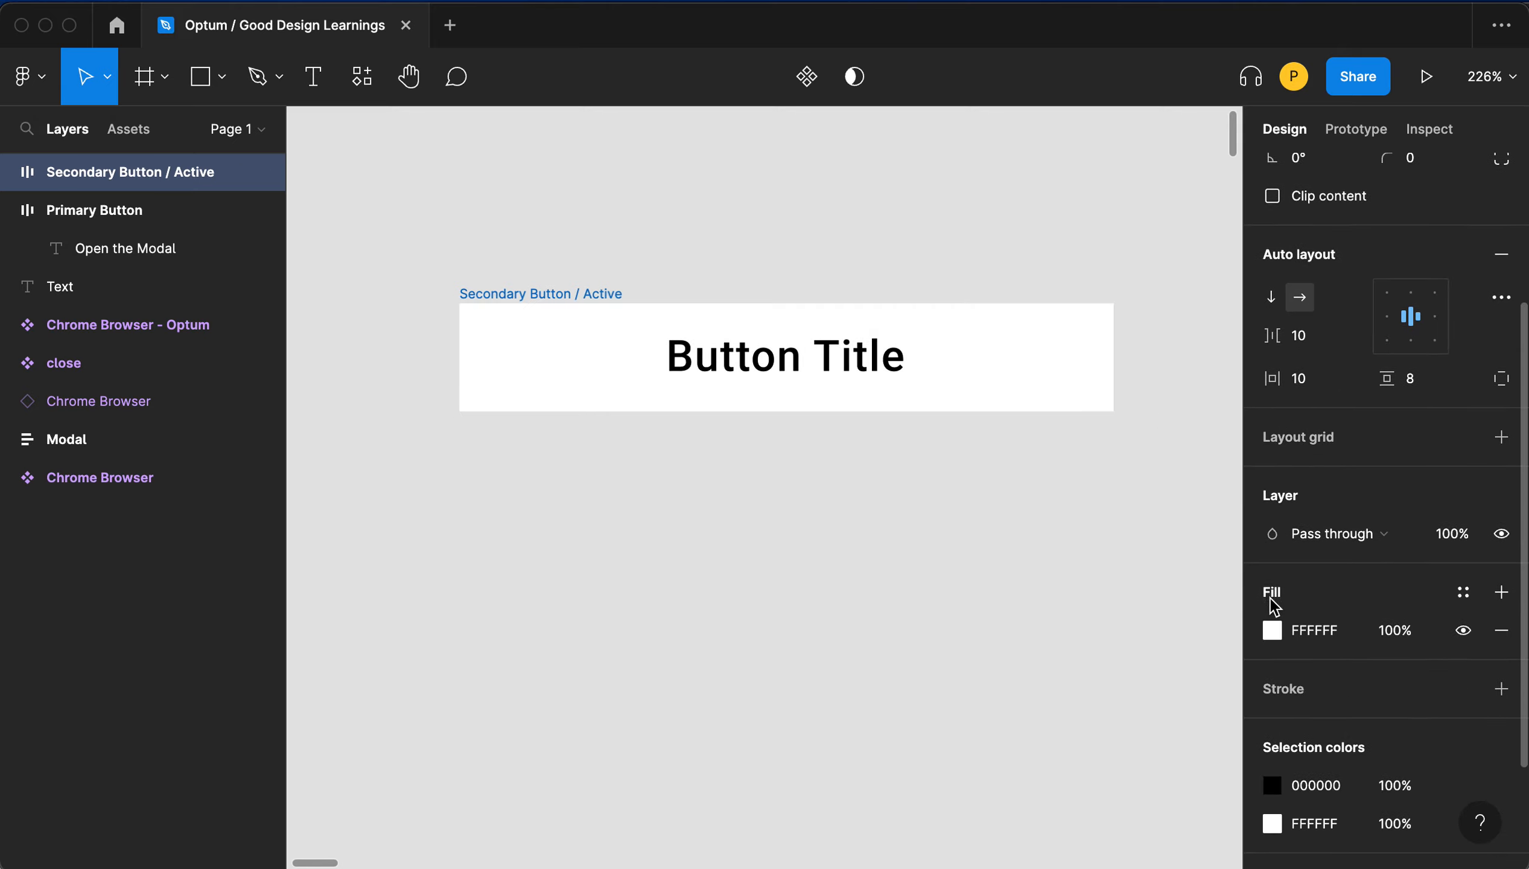
pyautogui.scroll(-1, 1272, 601)
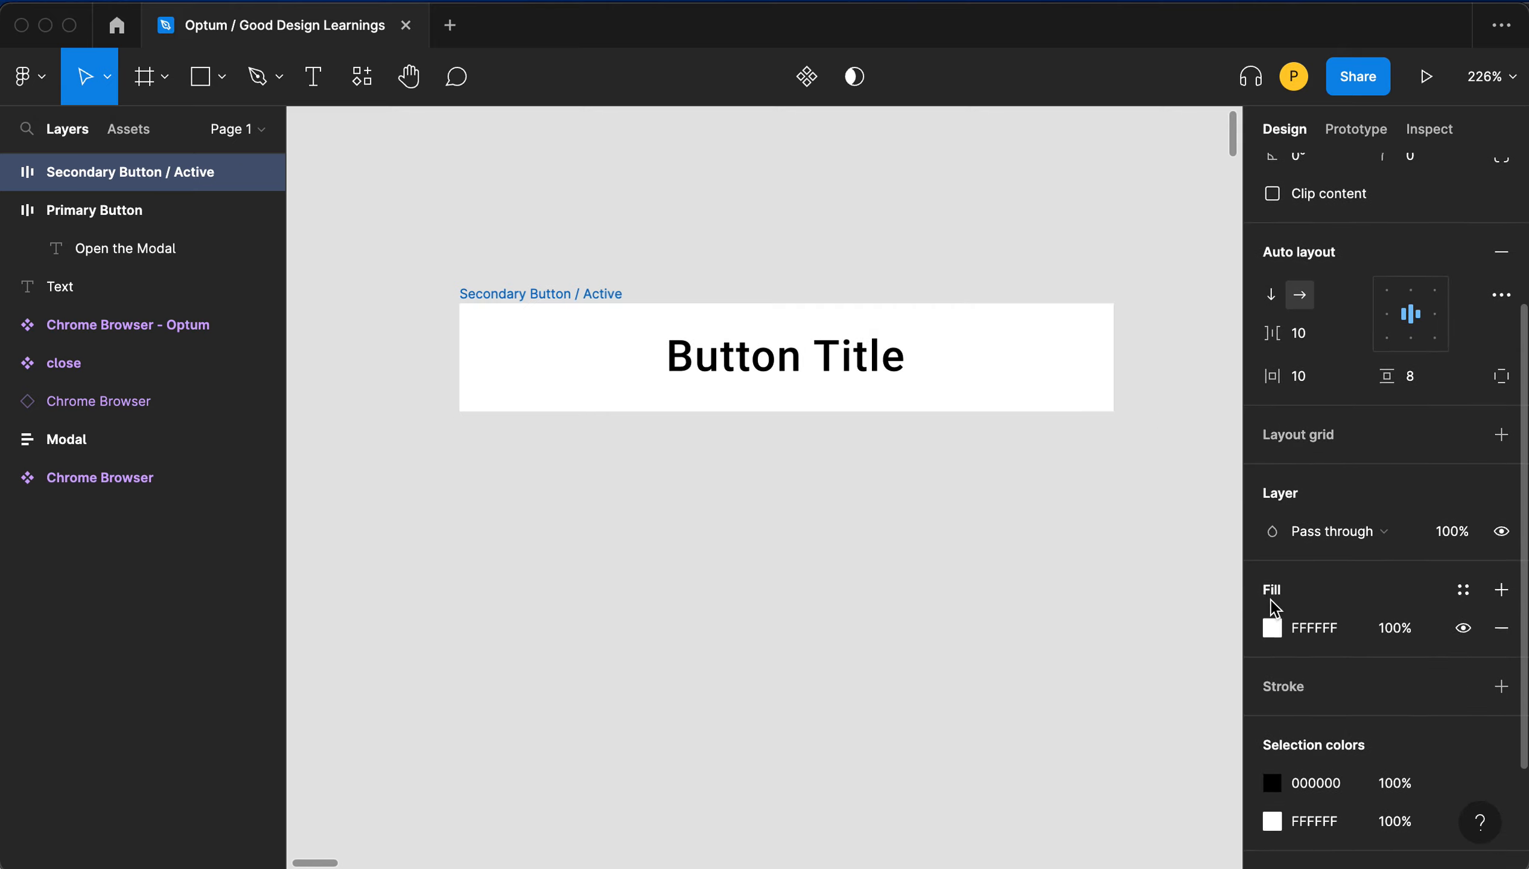
pyautogui.click(1324, 639)
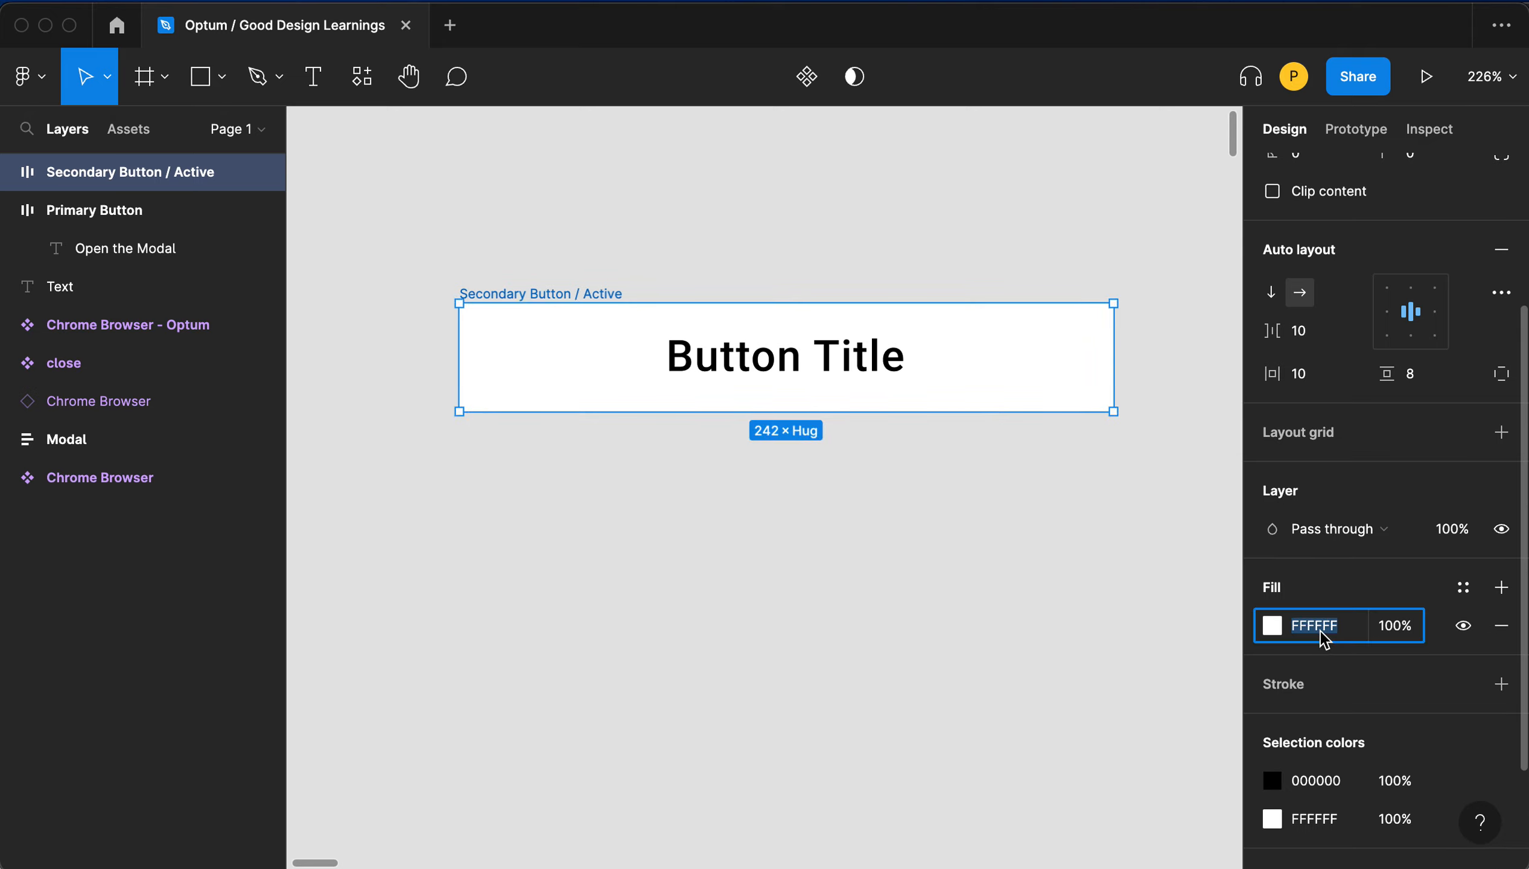
pyautogui.click(1273, 625)
pyautogui.click(1140, 589)
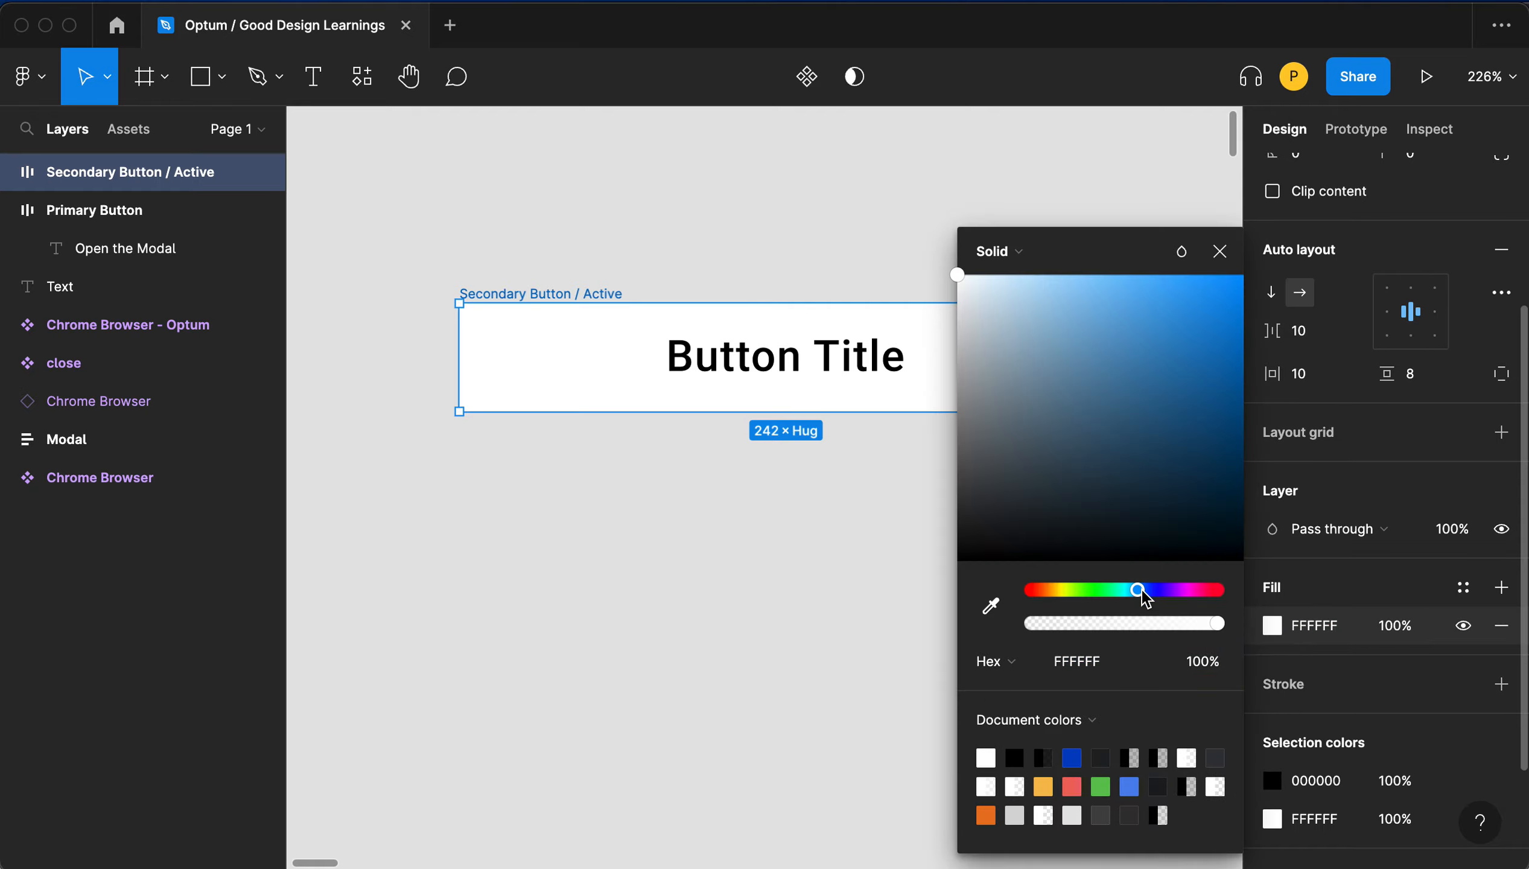
pyautogui.moveTo(1059, 297)
pyautogui.mouseDown()
pyautogui.moveTo(1097, 276)
pyautogui.moveTo(1064, 274)
pyautogui.mouseUp()
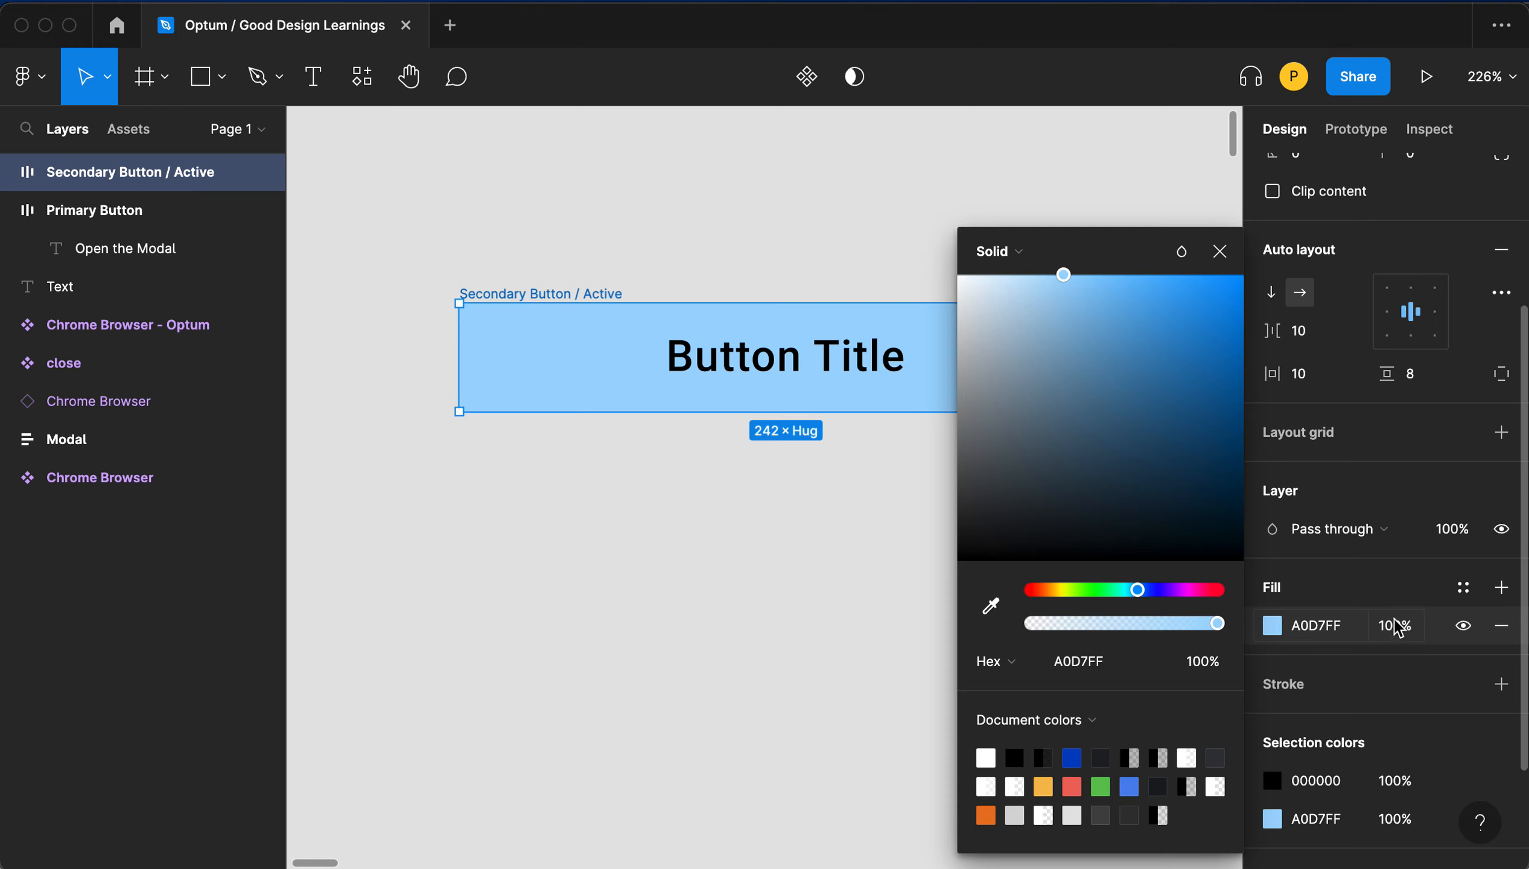
# - Add a stroke to the button frame in blue 72B6E8 with a weight of 2
pyautogui.click(1333, 687)
pyautogui.click(1330, 688)
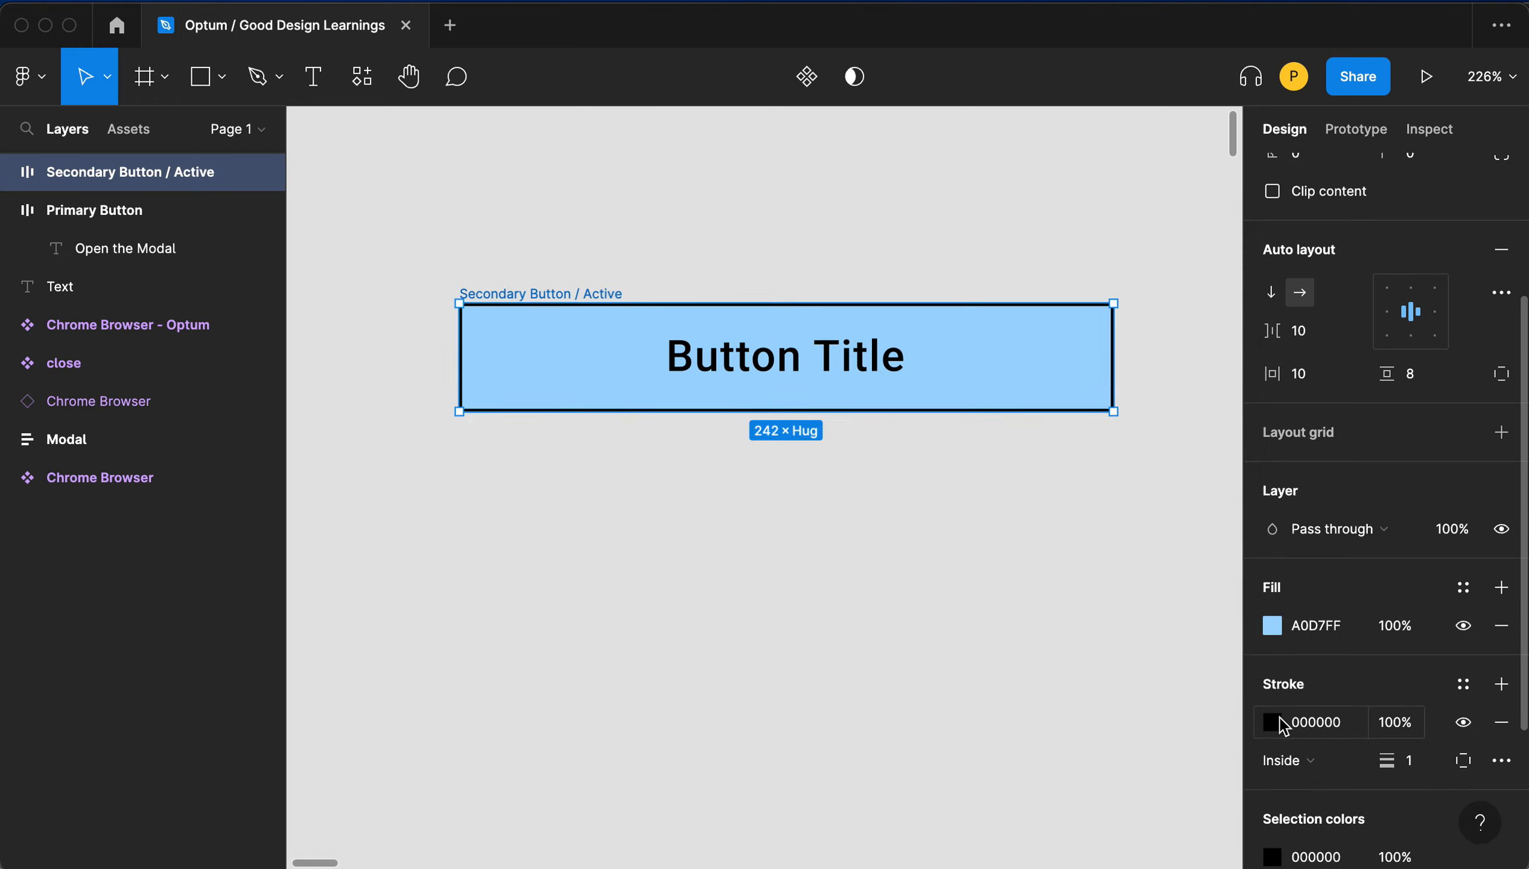
pyautogui.click(1304, 622)
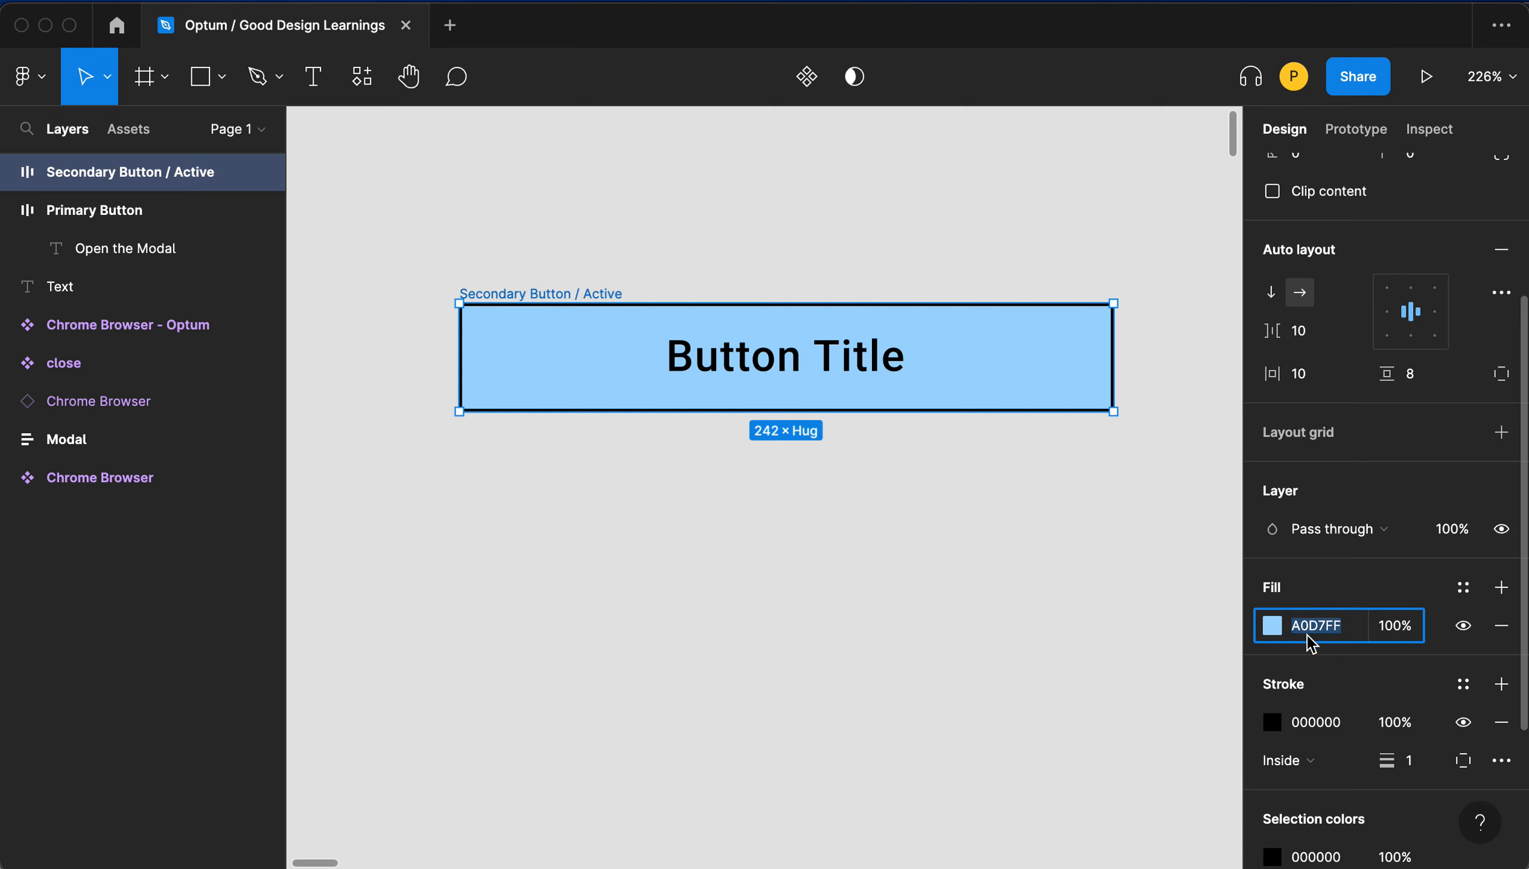
pyautogui.click(1317, 723)
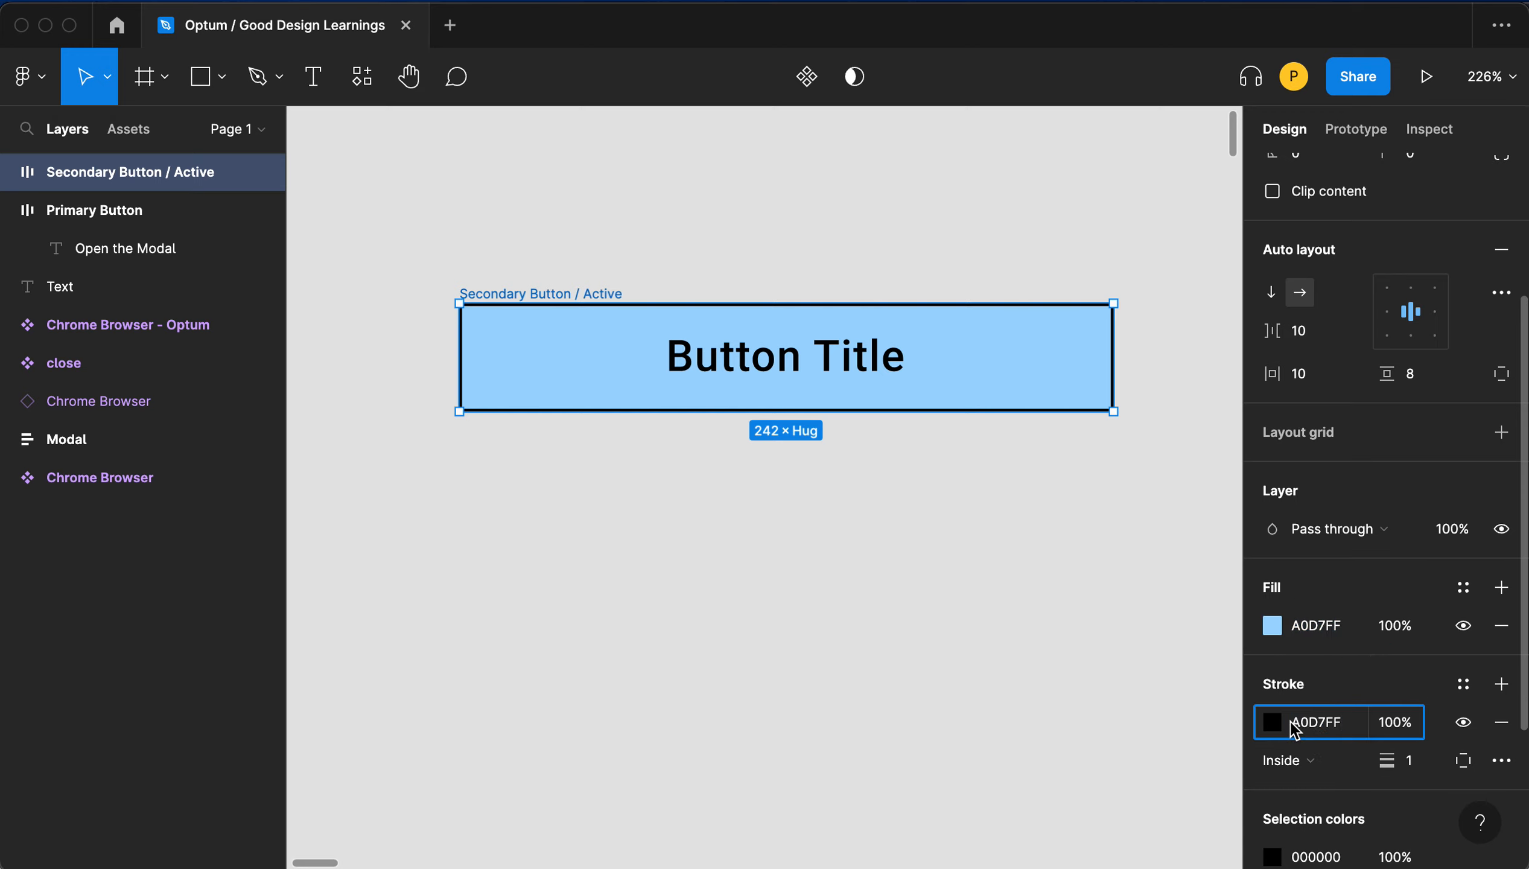
pyautogui.press('Return')
pyautogui.click(1272, 722)
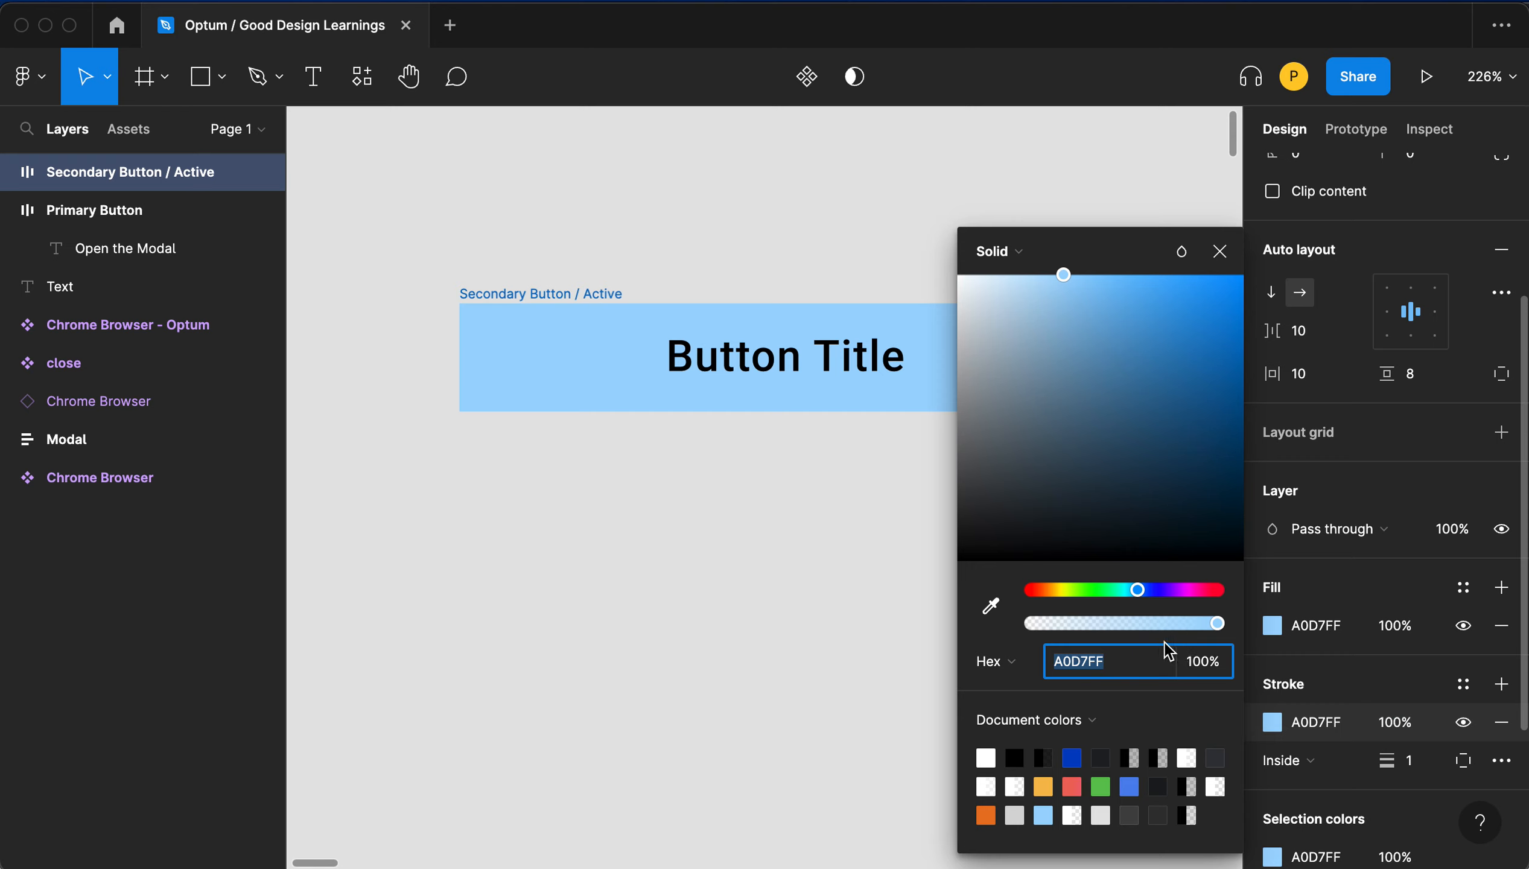
pyautogui.moveTo(1092, 302); pyautogui.dragTo(1105, 315)
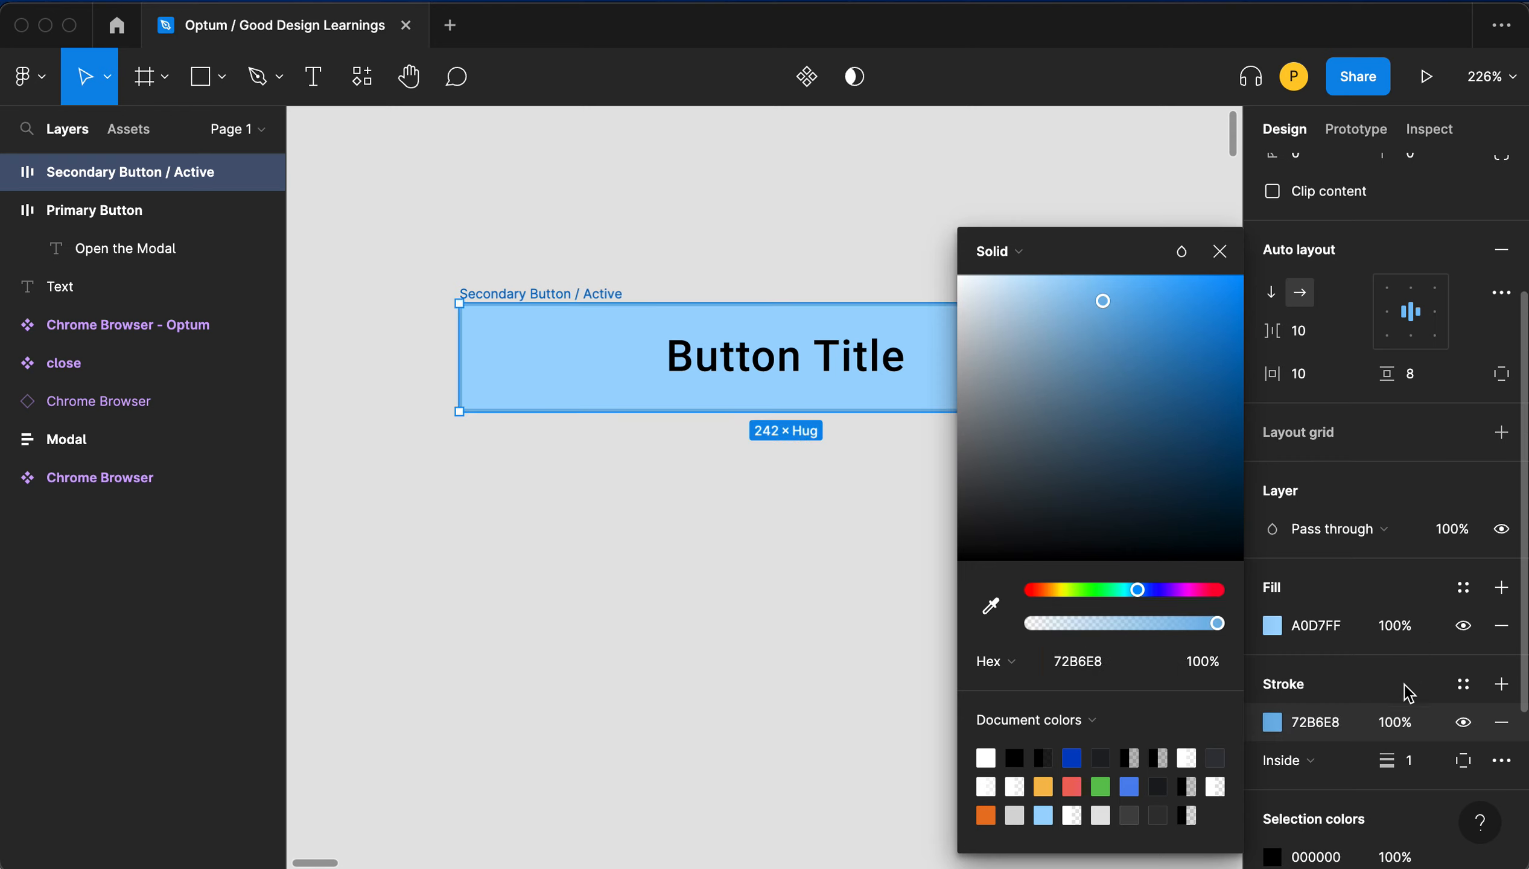
pyautogui.click(1418, 765)
pyautogui.press('Tab')
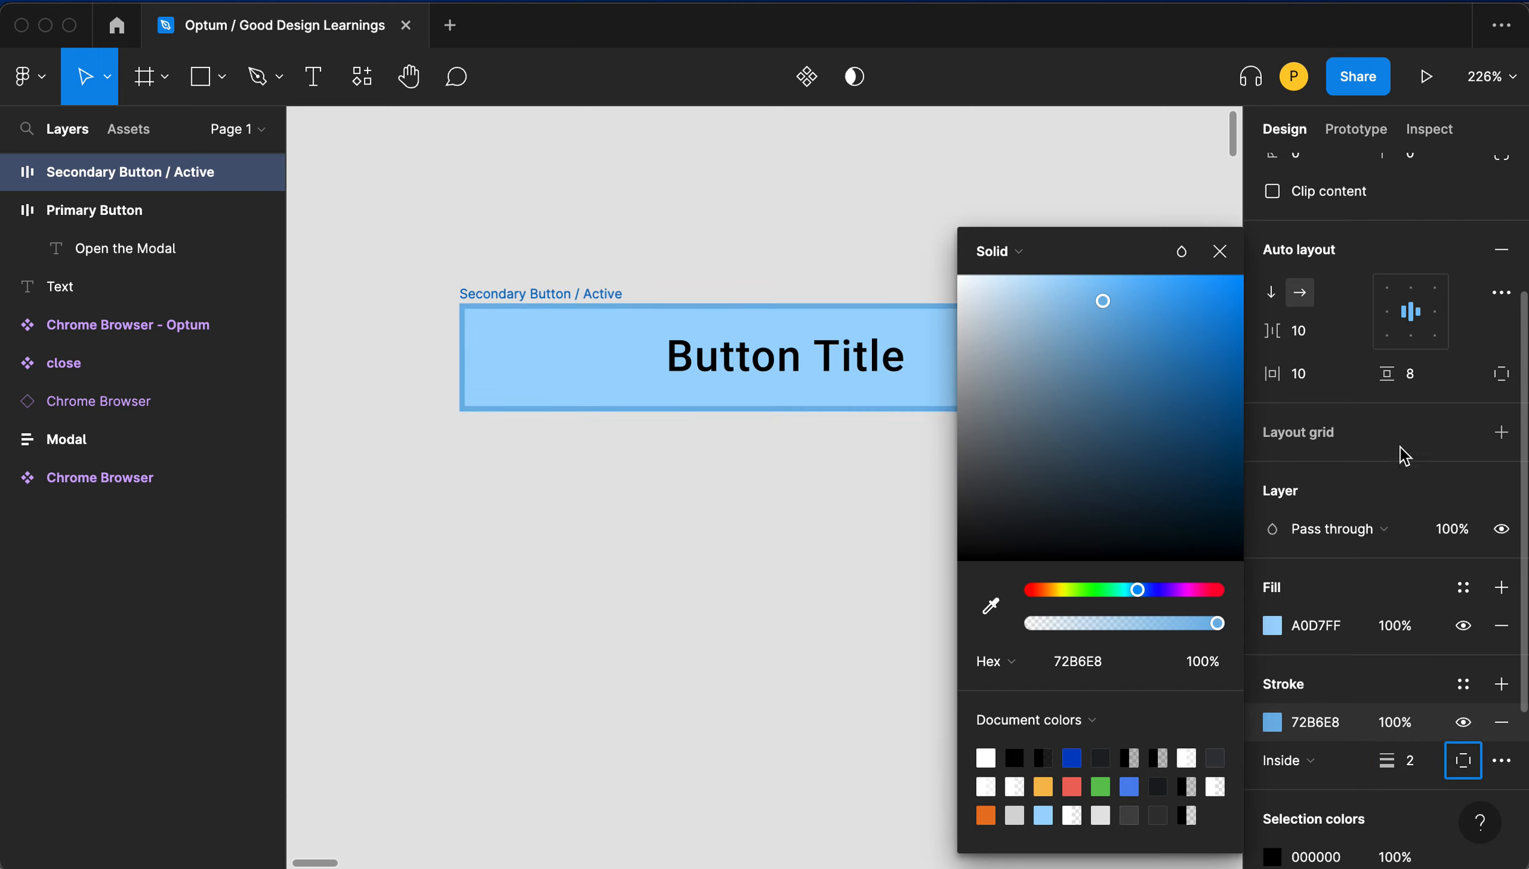
# - Set the button frame's corner radius to 8
pyautogui.scroll(3, 1444, 373)
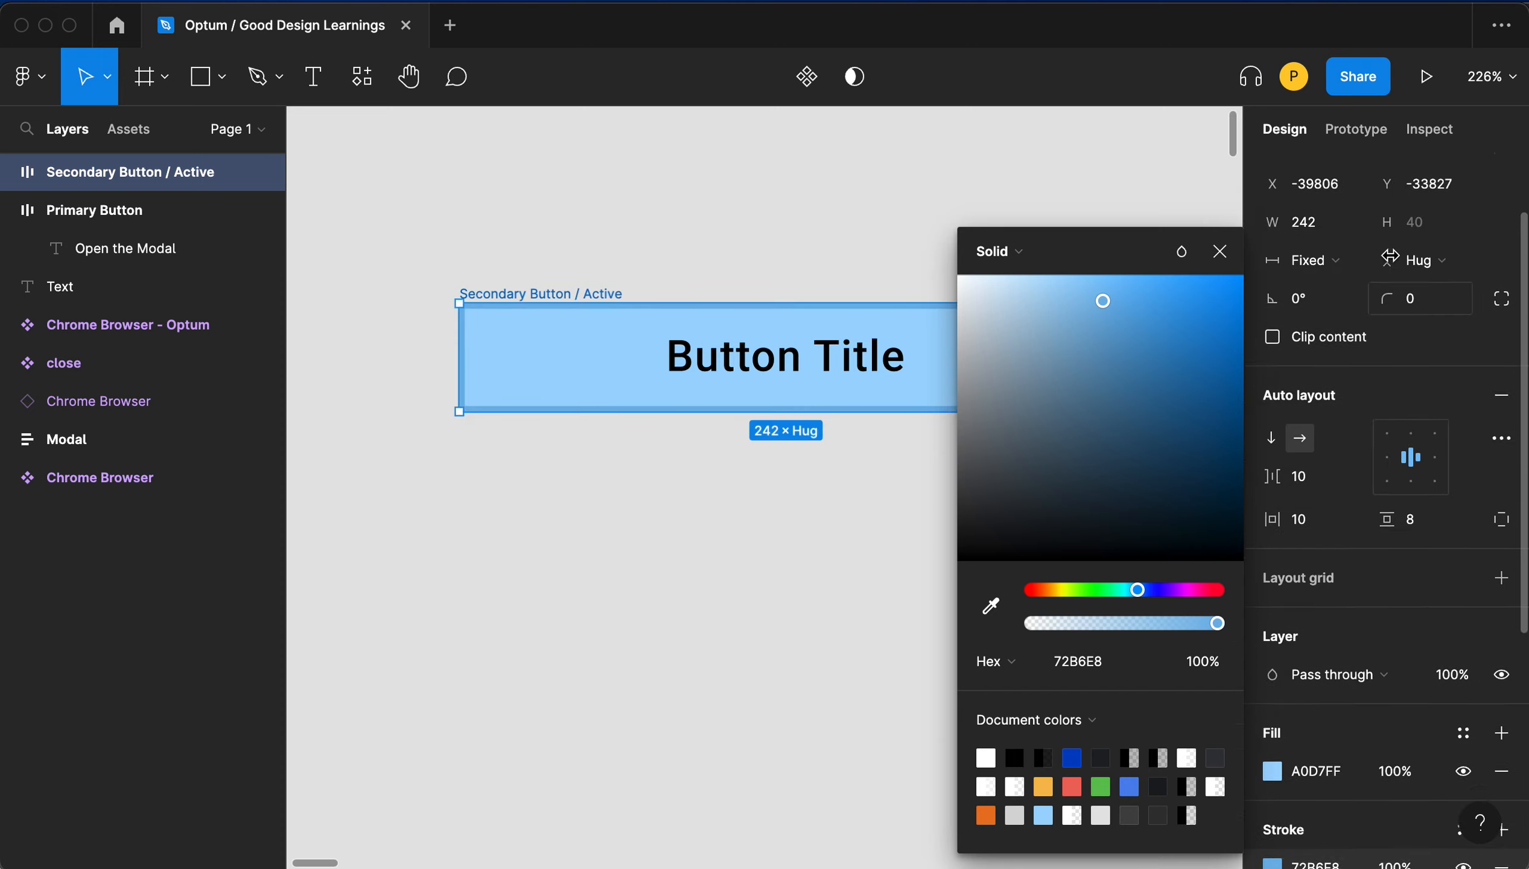
pyautogui.click(1370, 363)
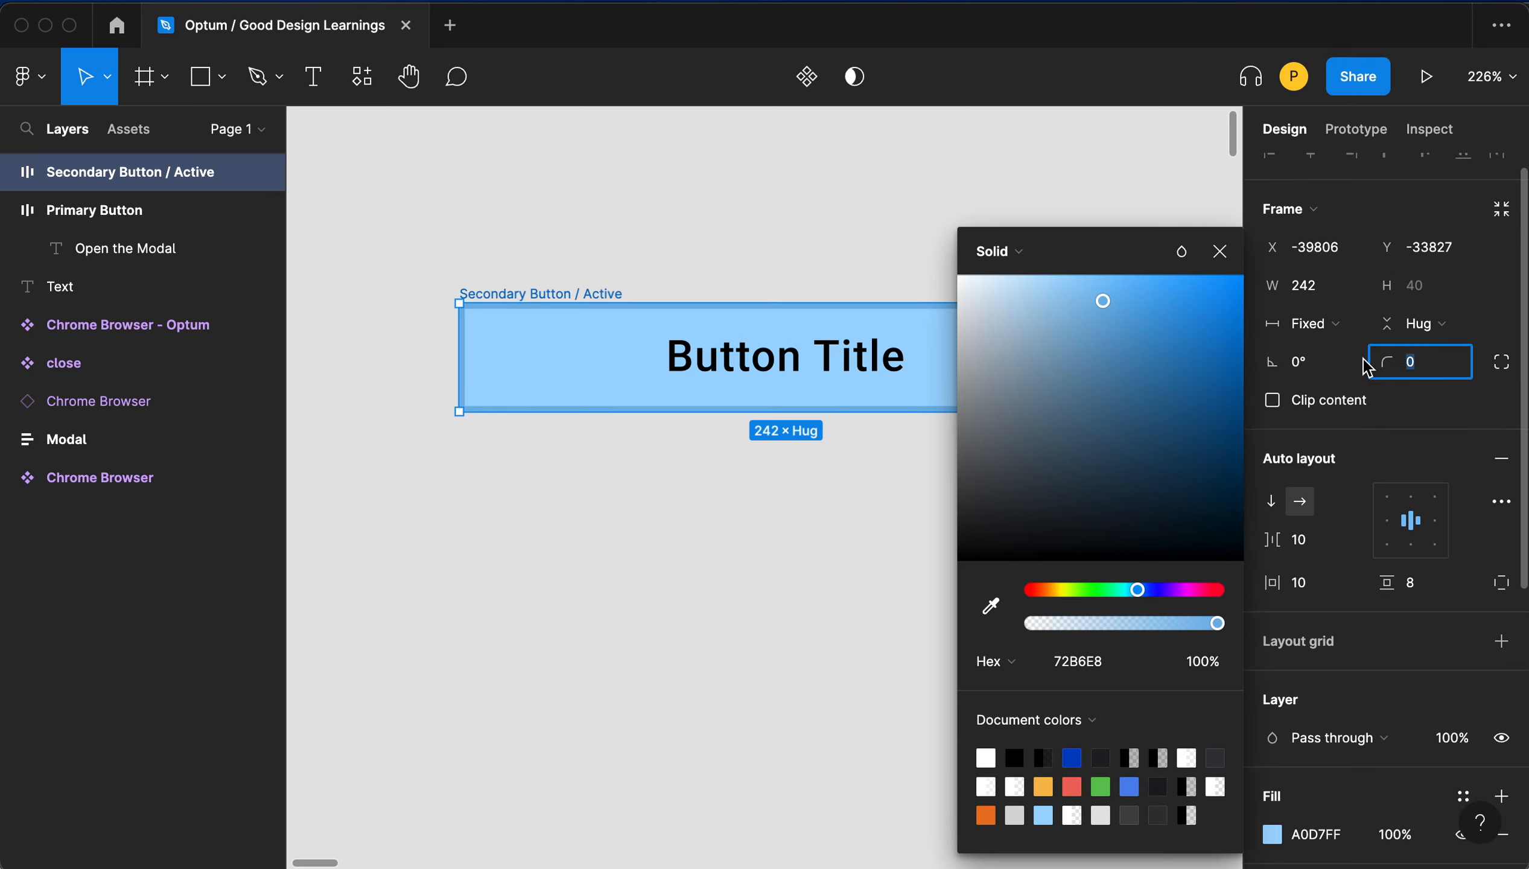
pyautogui.press('Tab')
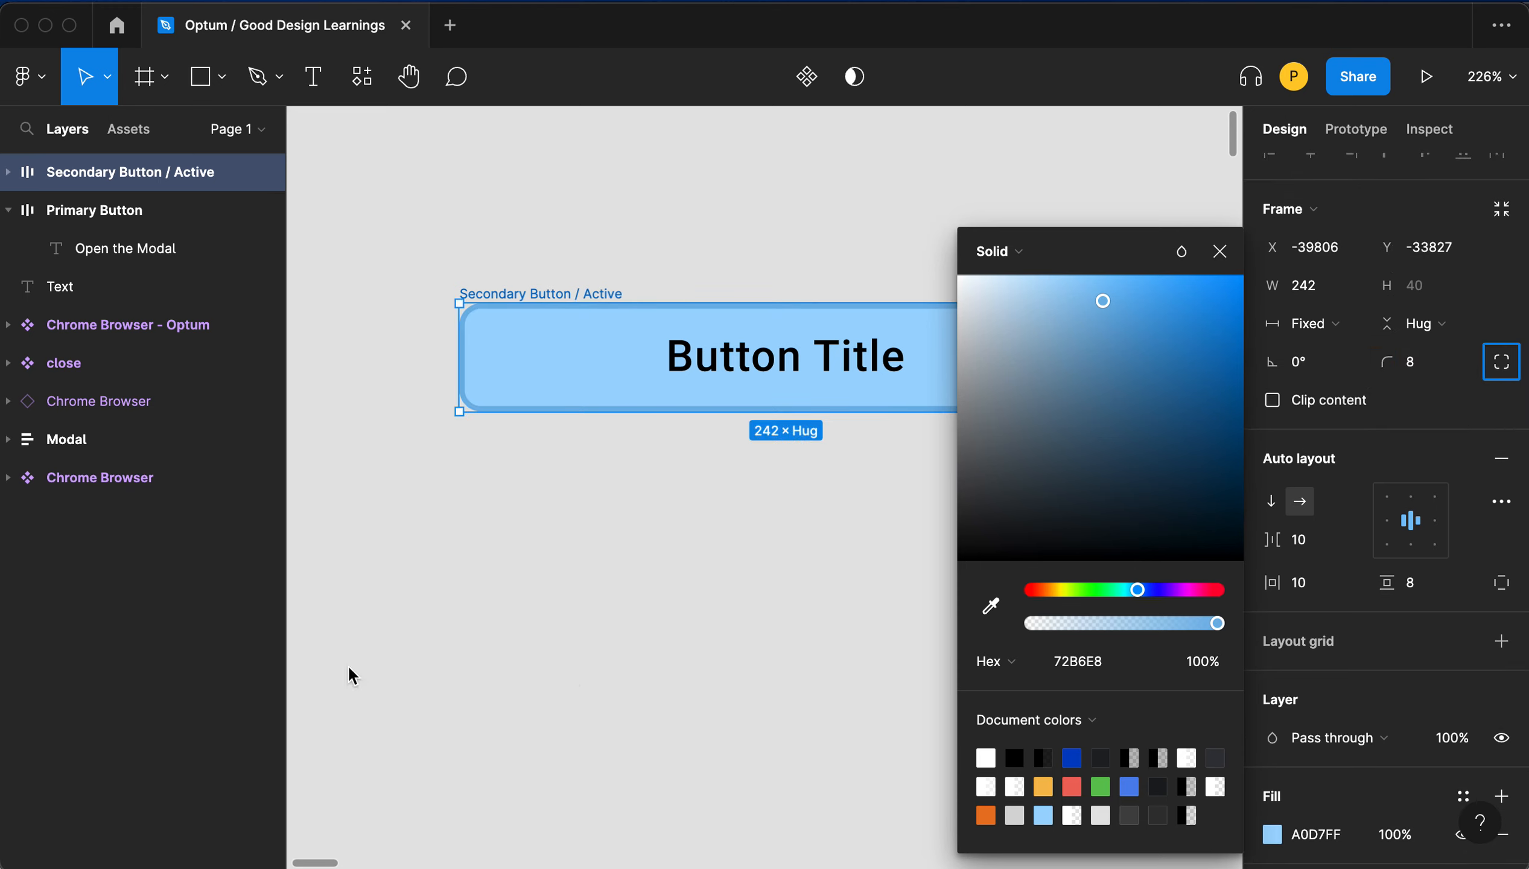
# - Add an iPhone 13 Pro Max frame to the canvas beside the button
pyautogui.hscroll(2, 609, 672)
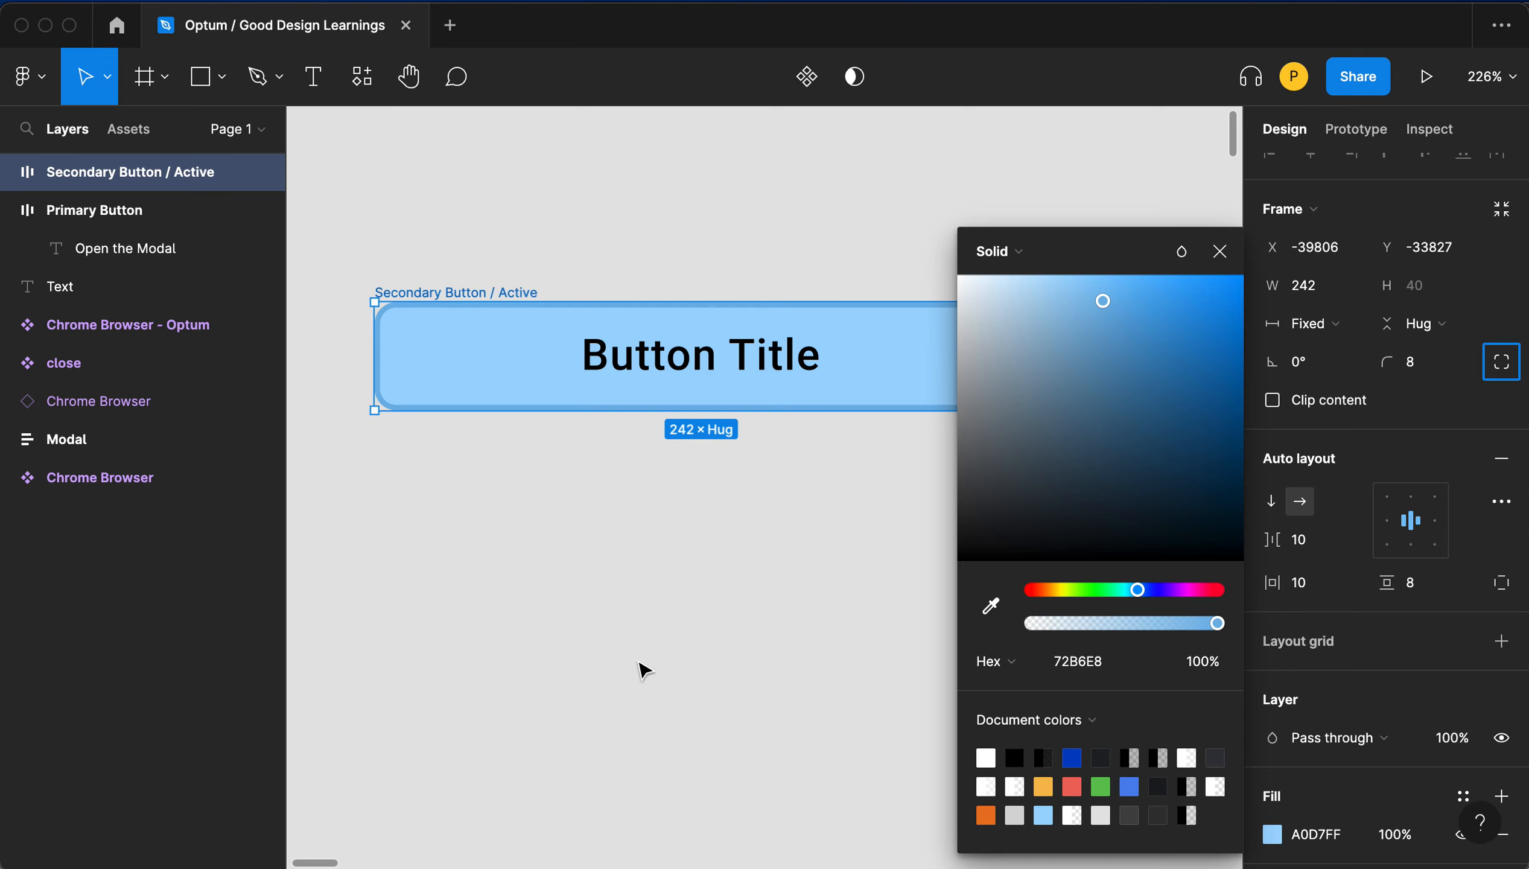
pyautogui.click(652, 667)
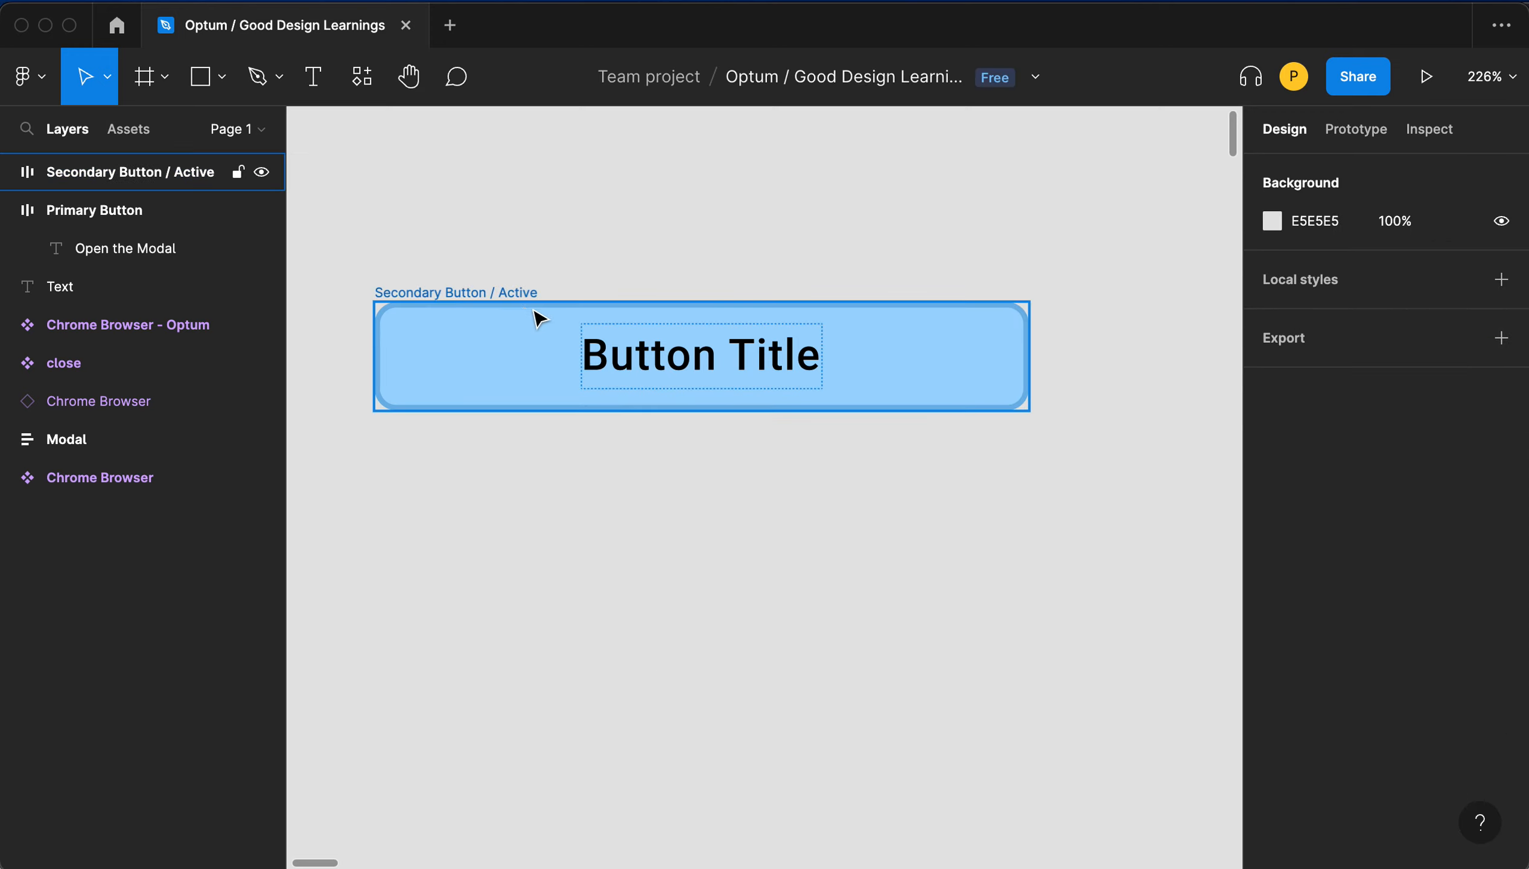
pyautogui.click(503, 305)
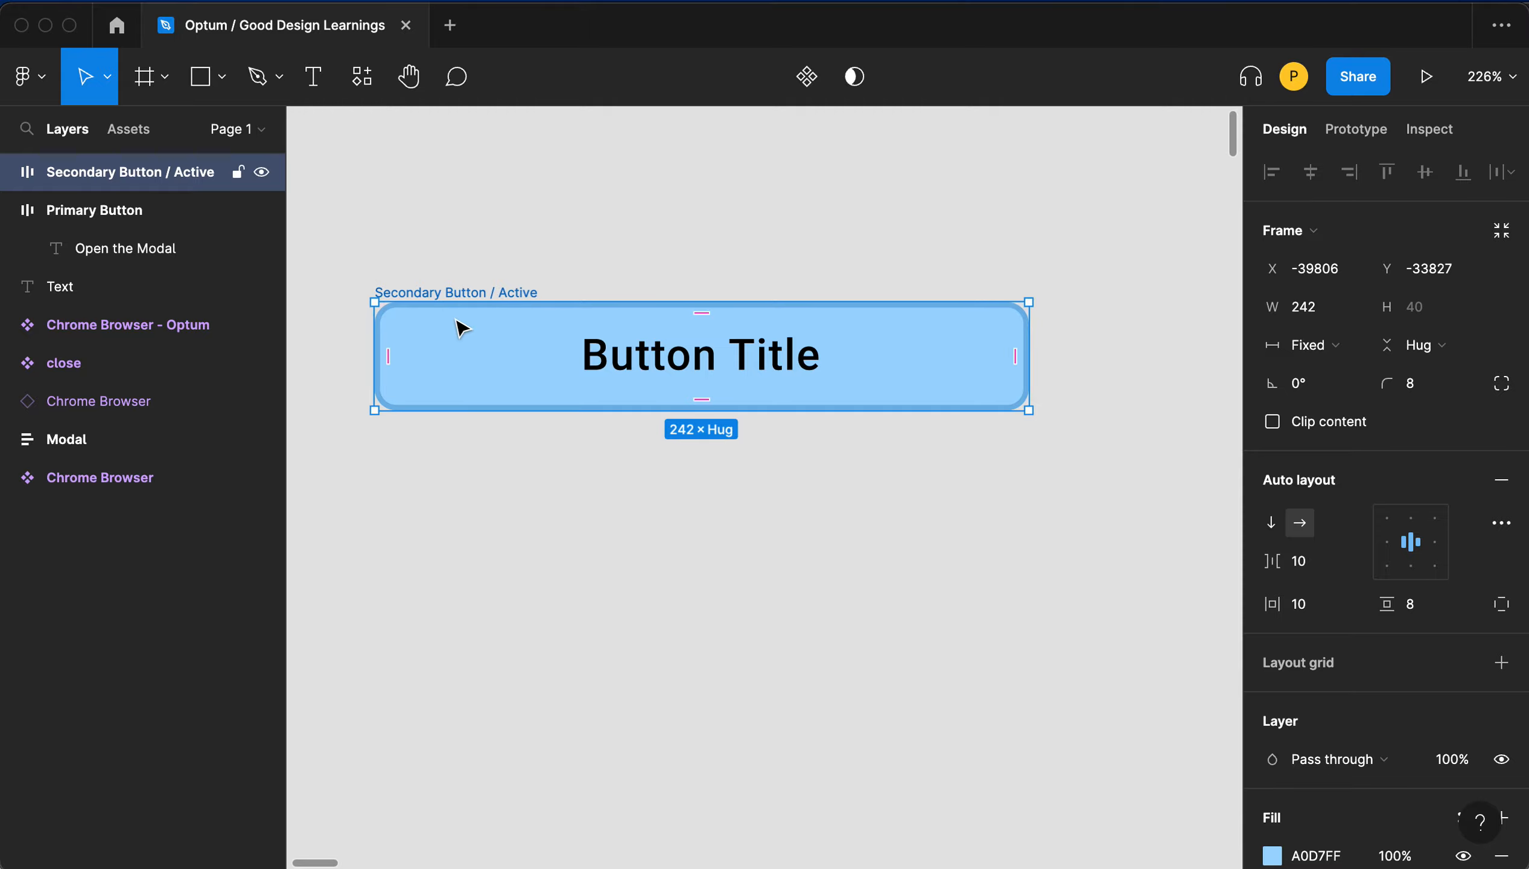
pyautogui.scroll(3, 473, 389)
pyautogui.scroll(-5, 473, 389)
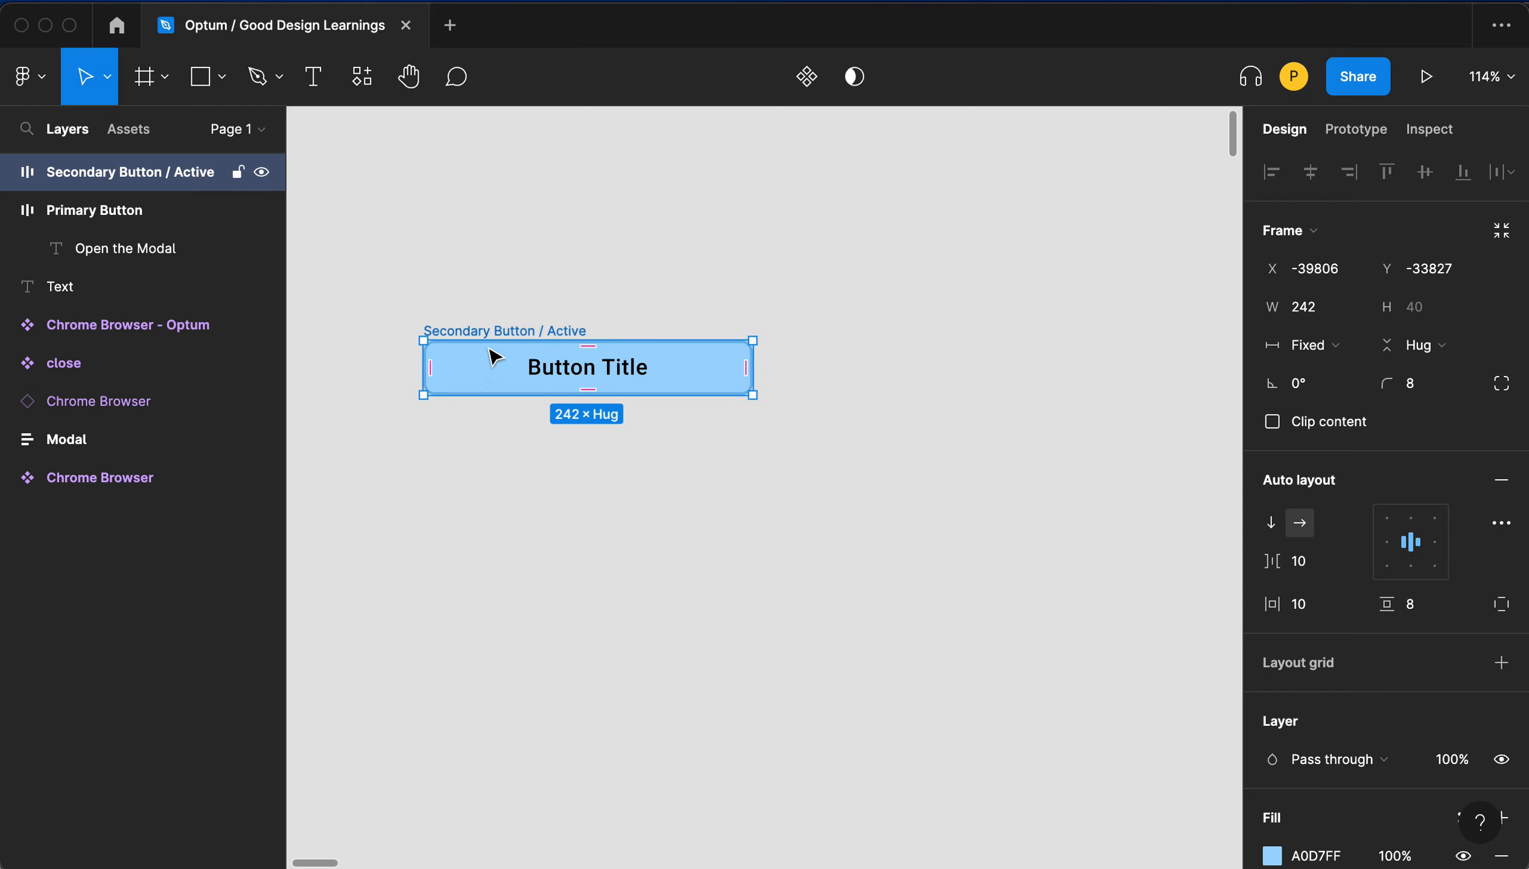
pyautogui.click(503, 284)
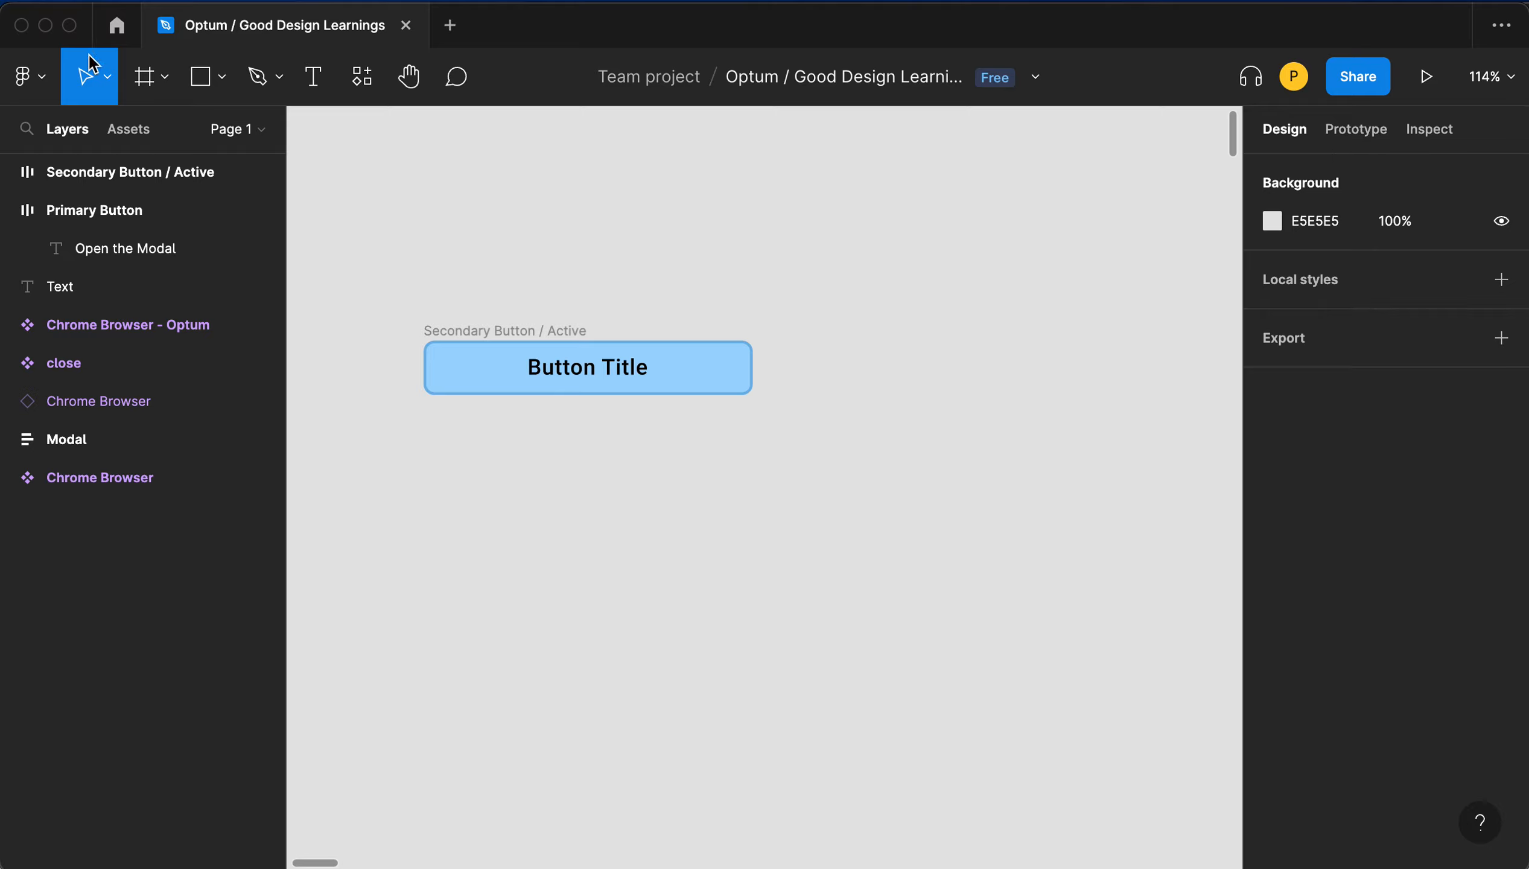
pyautogui.click(162, 78)
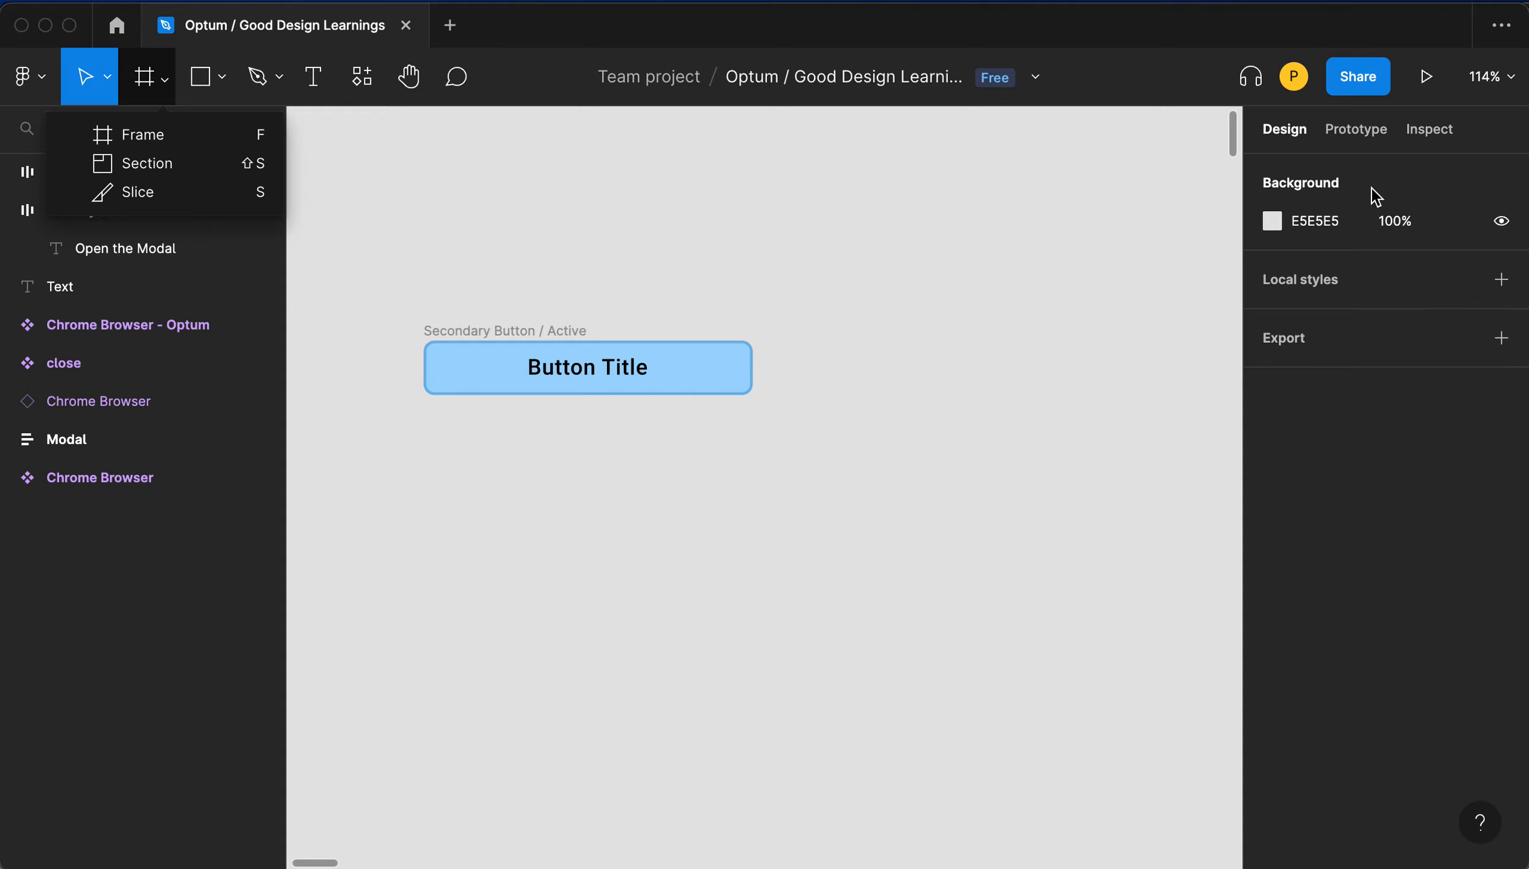
pyautogui.click(1285, 130)
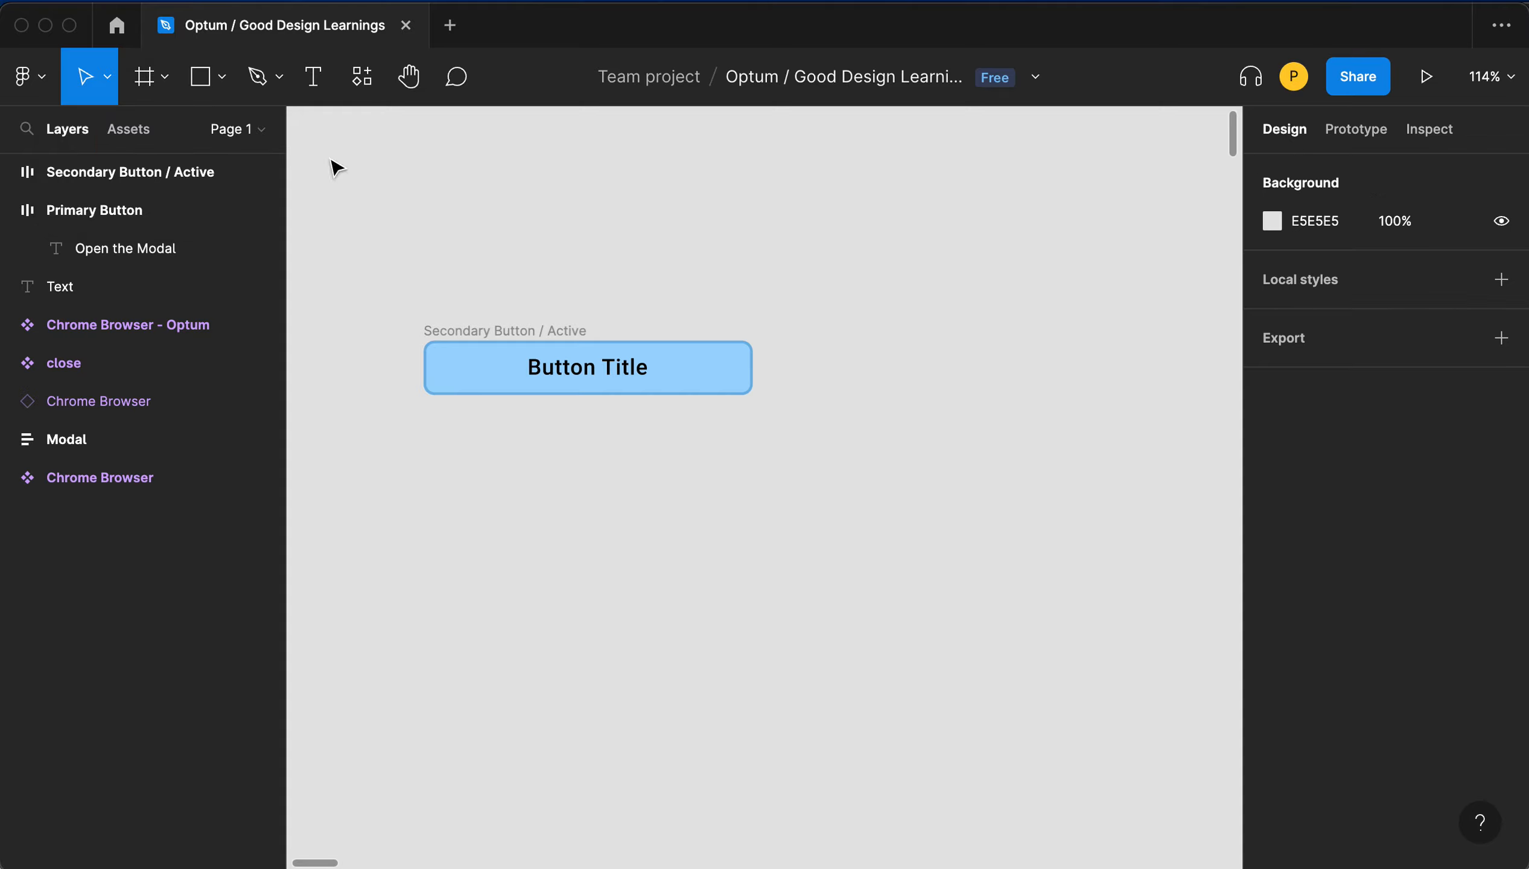
pyautogui.click(145, 78)
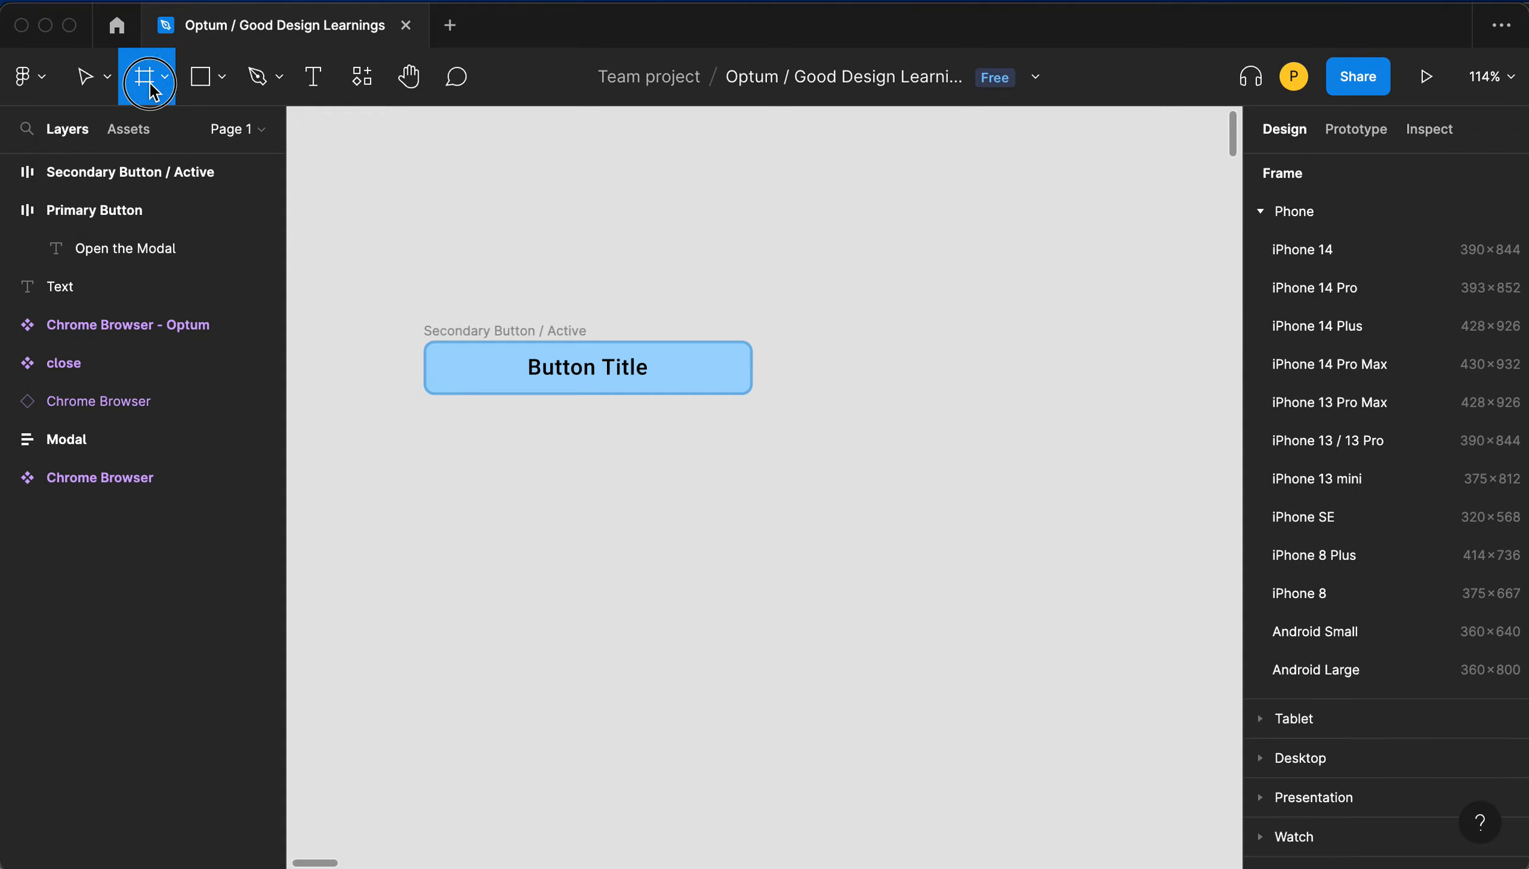
pyautogui.click(1359, 403)
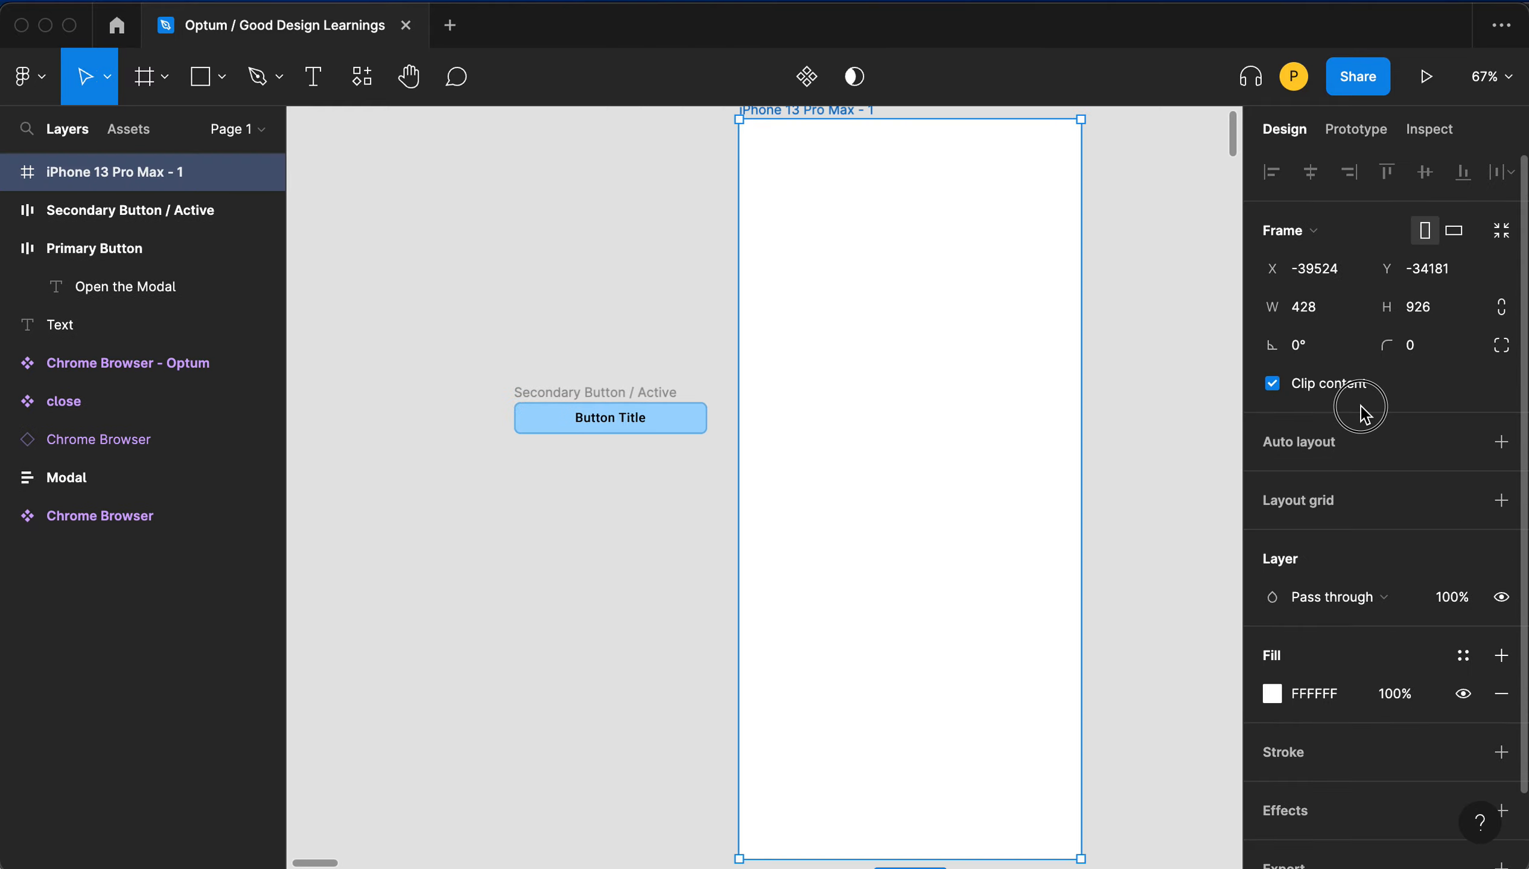
# - Move the button into the phone frame near its lower middle and set its width to hug contents
pyautogui.click(628, 416)
pyautogui.moveTo(622, 399); pyautogui.dragTo(914, 648)
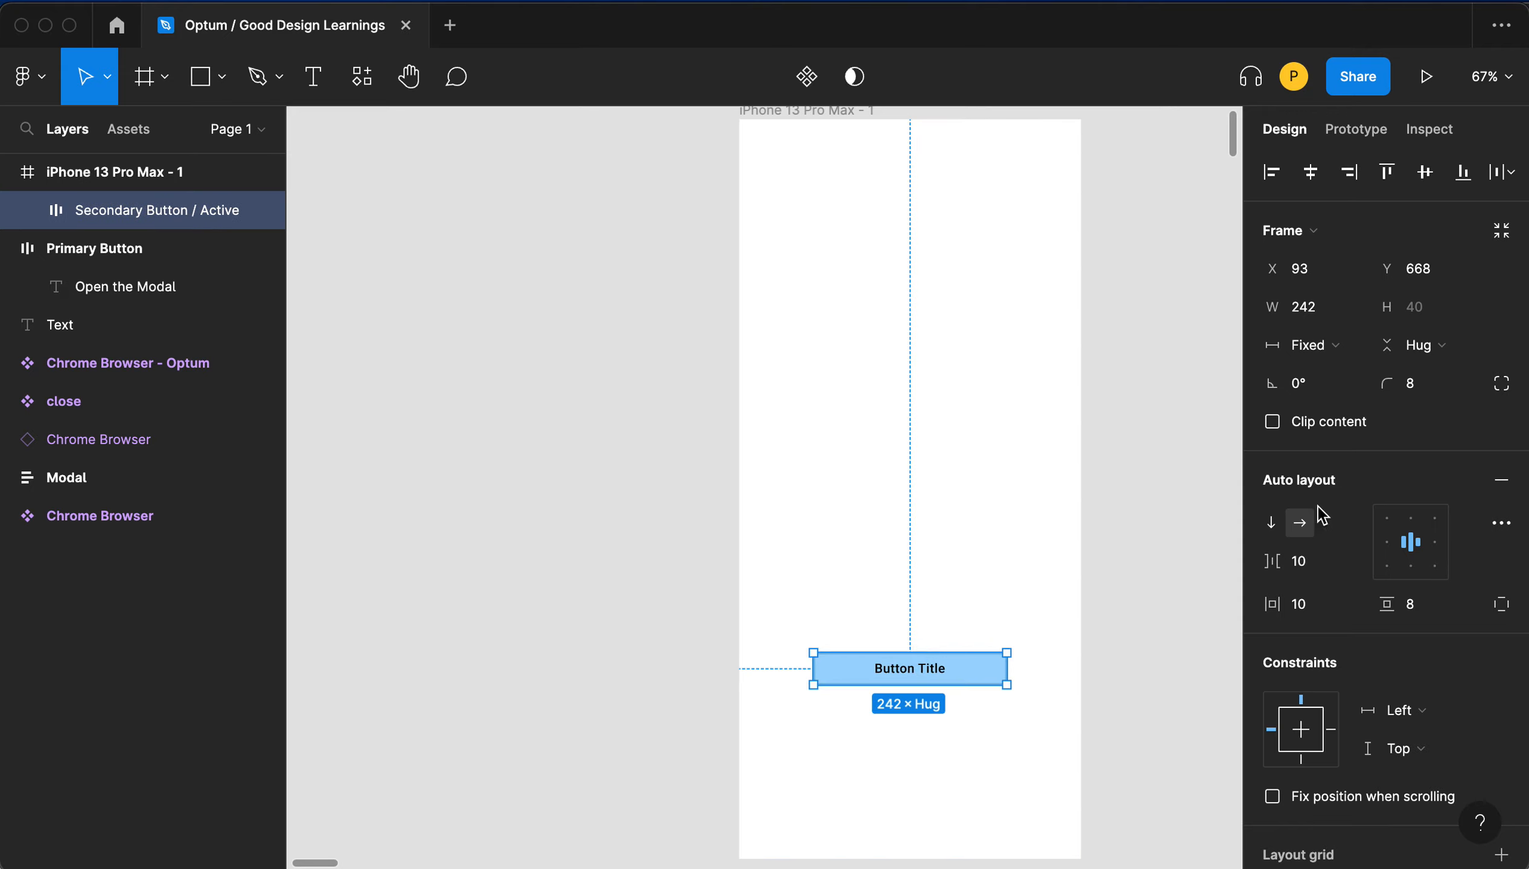
pyautogui.click(1317, 345)
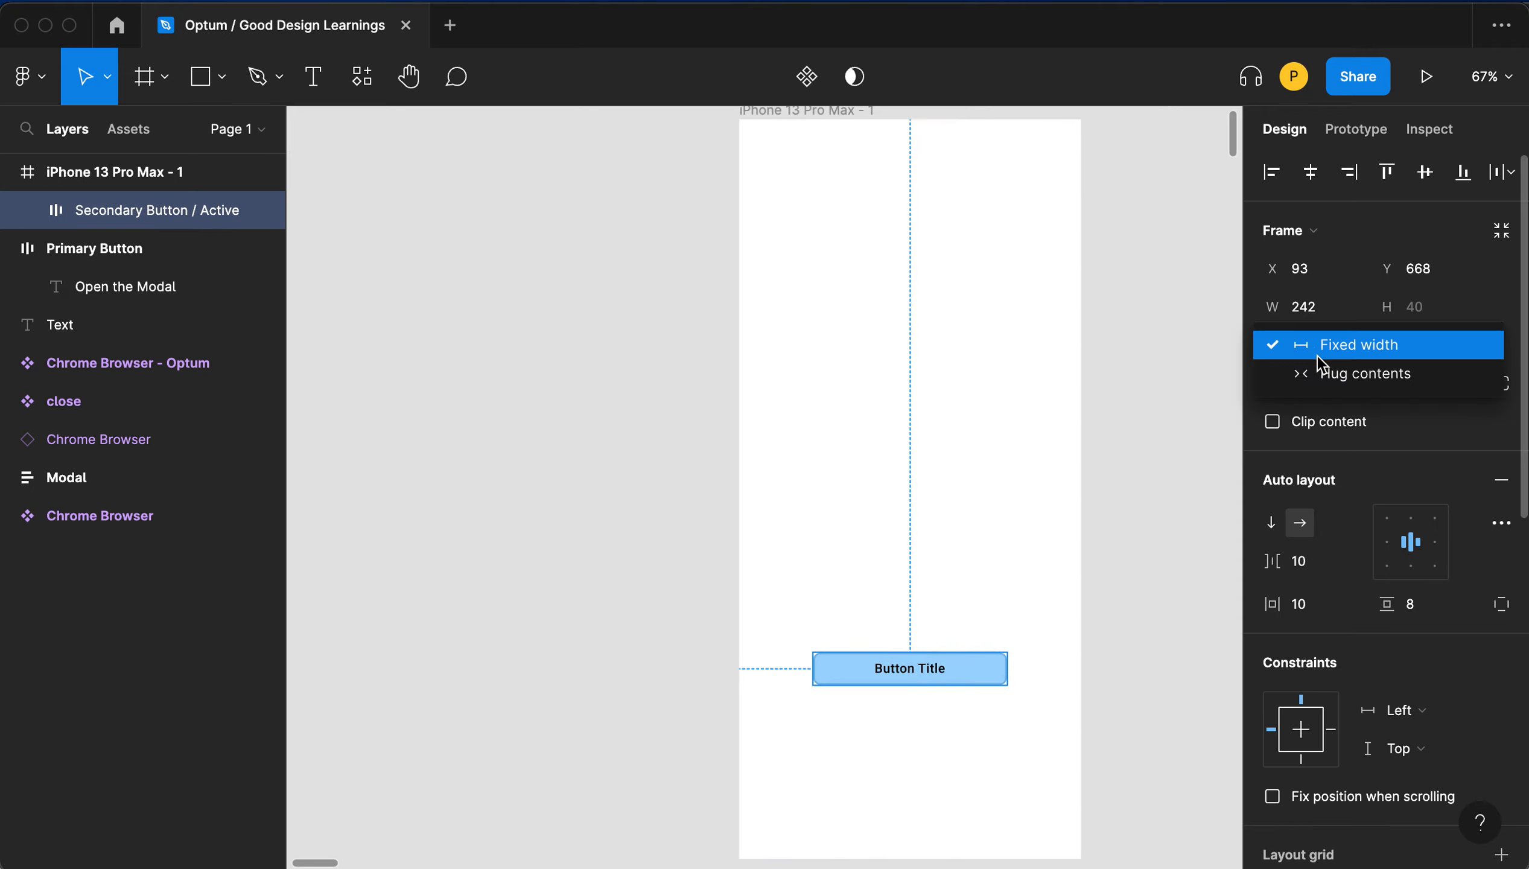
pyautogui.click(1324, 373)
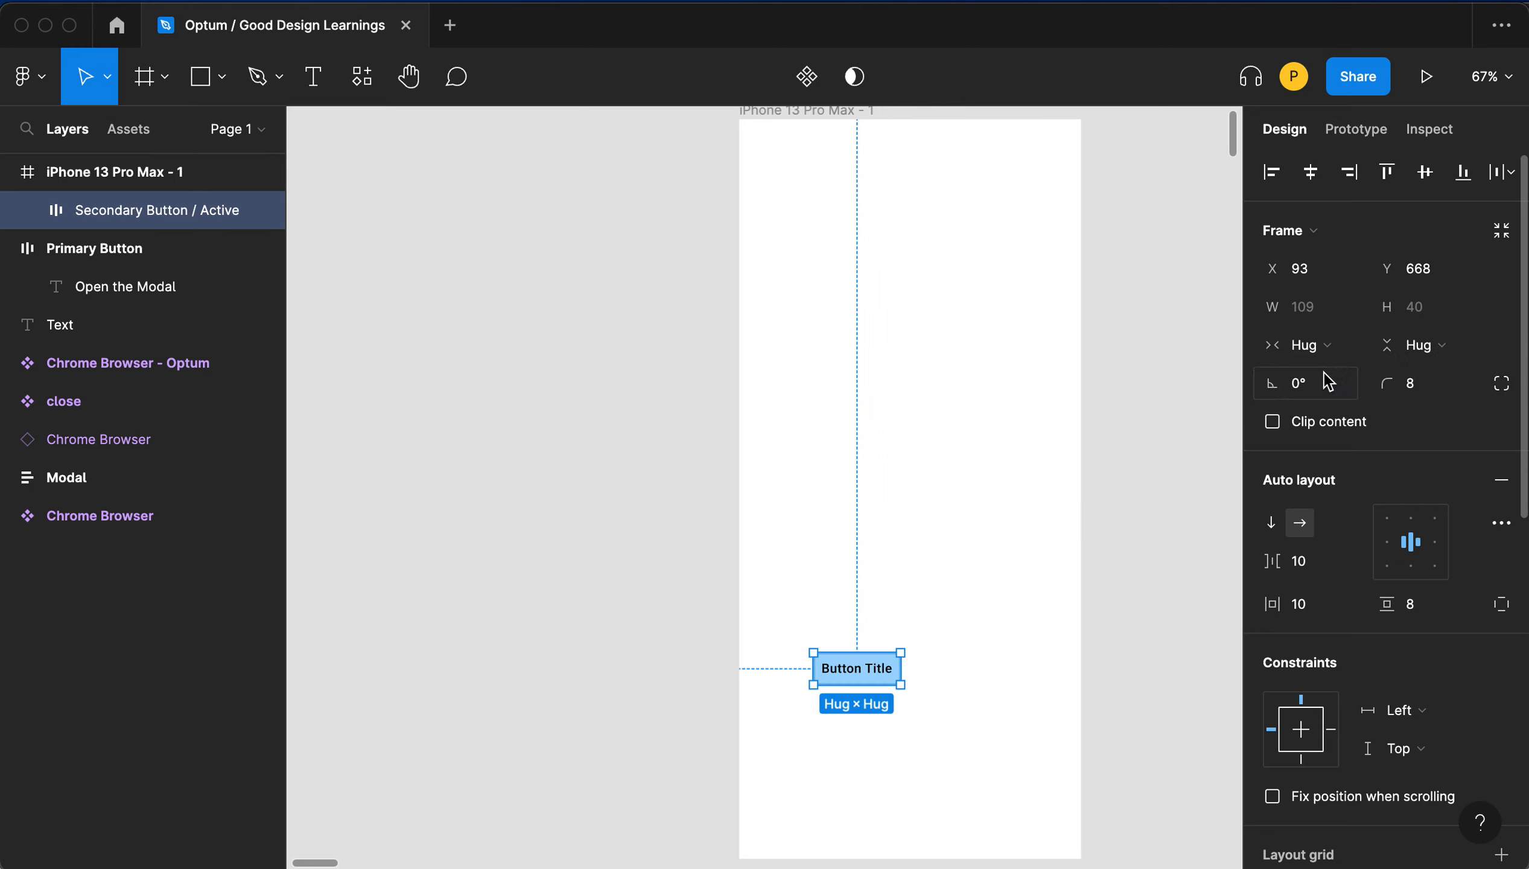
pyautogui.click(1320, 347)
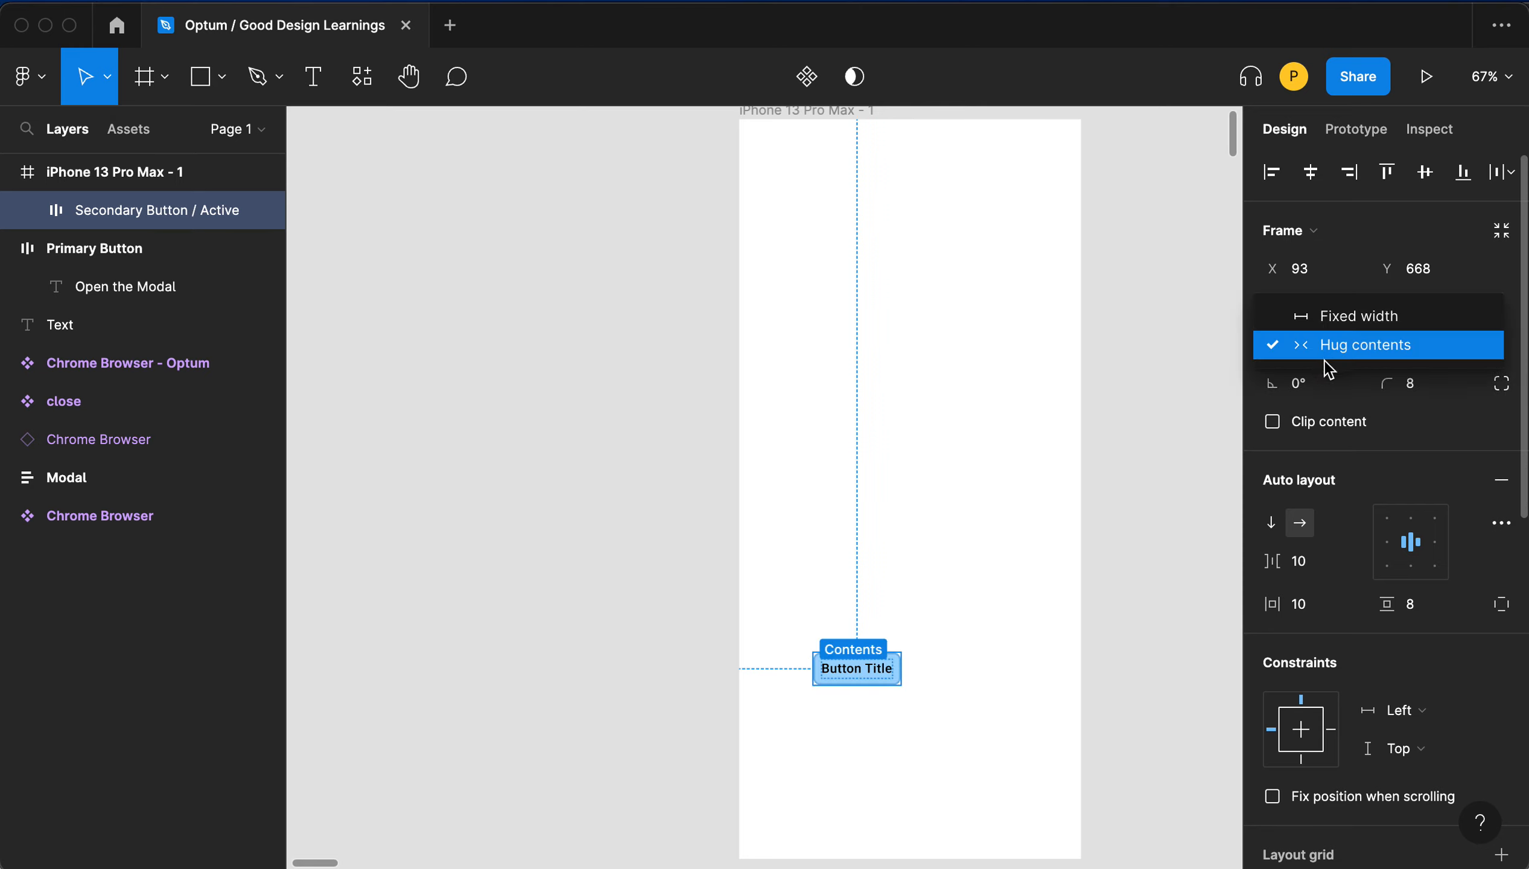
pyautogui.click(1337, 321)
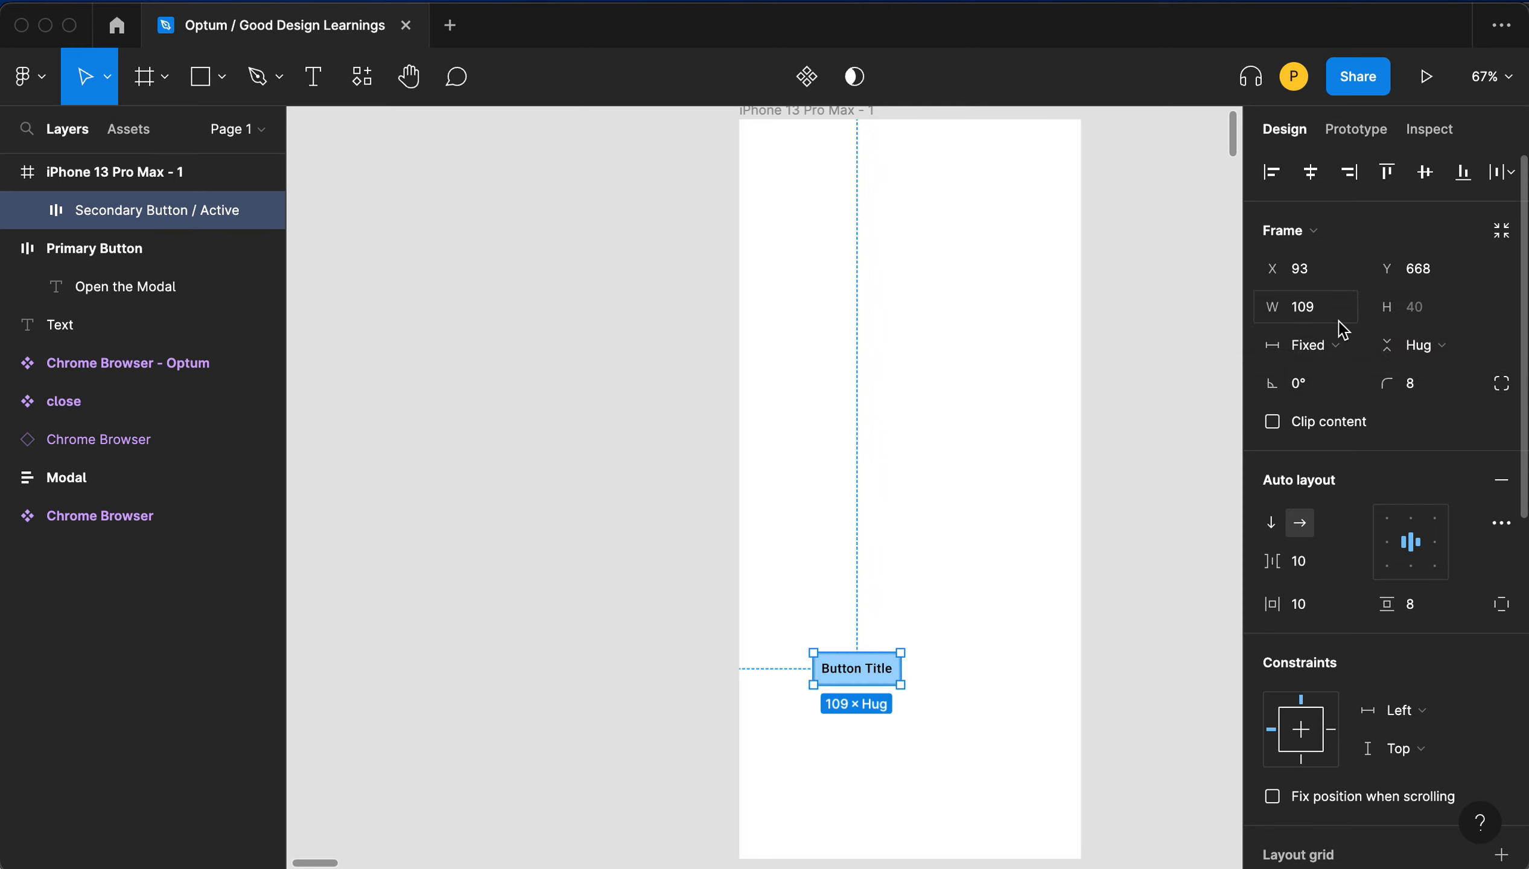
pyautogui.click(1273, 347)
pyautogui.click(1323, 382)
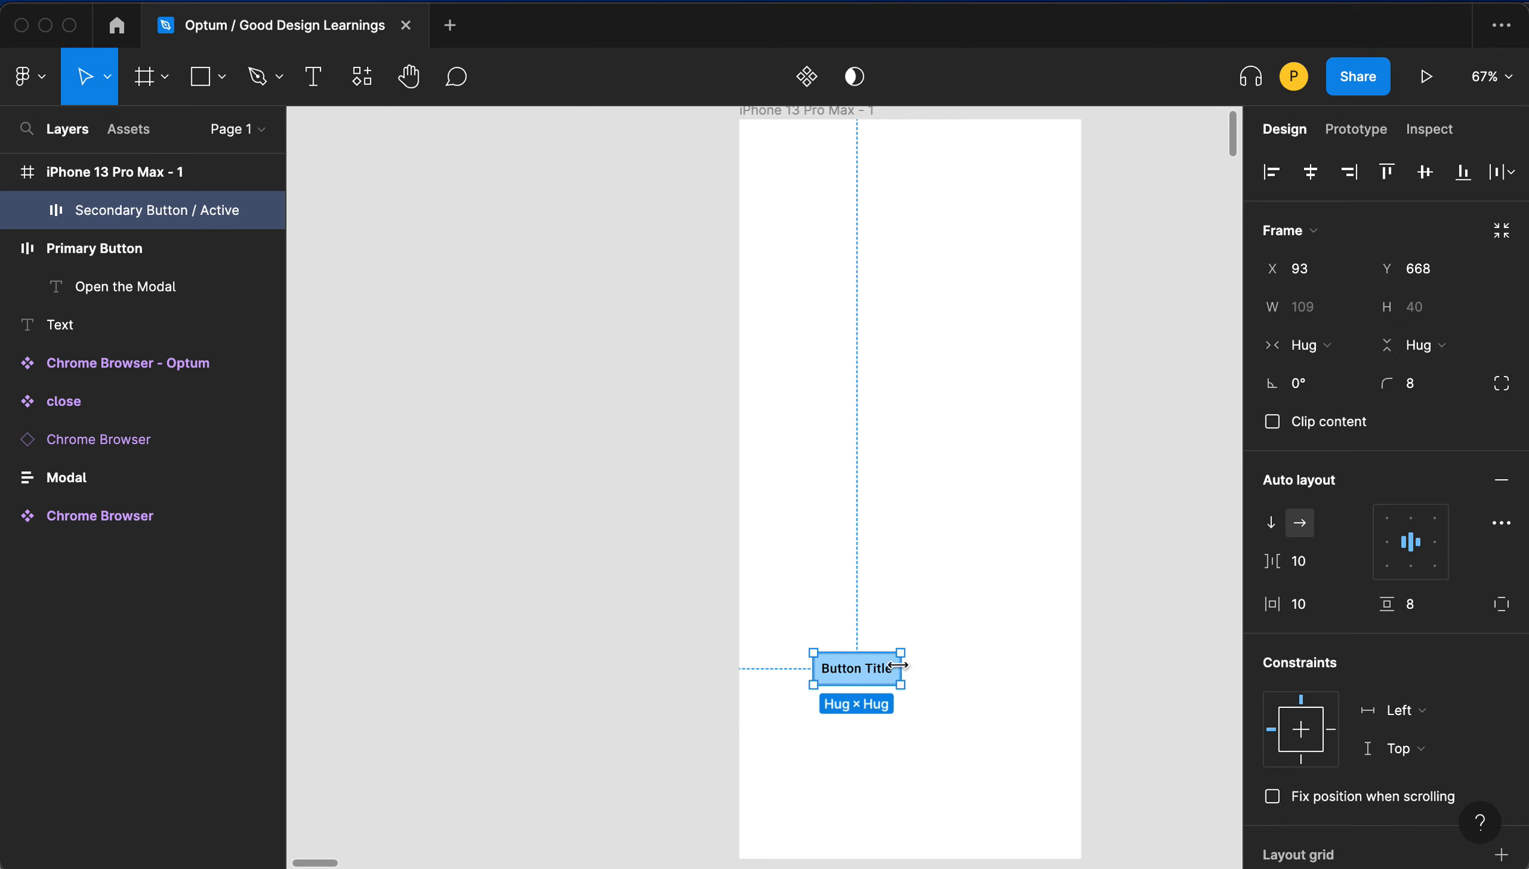
# - Change the button's label text to Primary Action Title
pyautogui.doubleClick(874, 673)
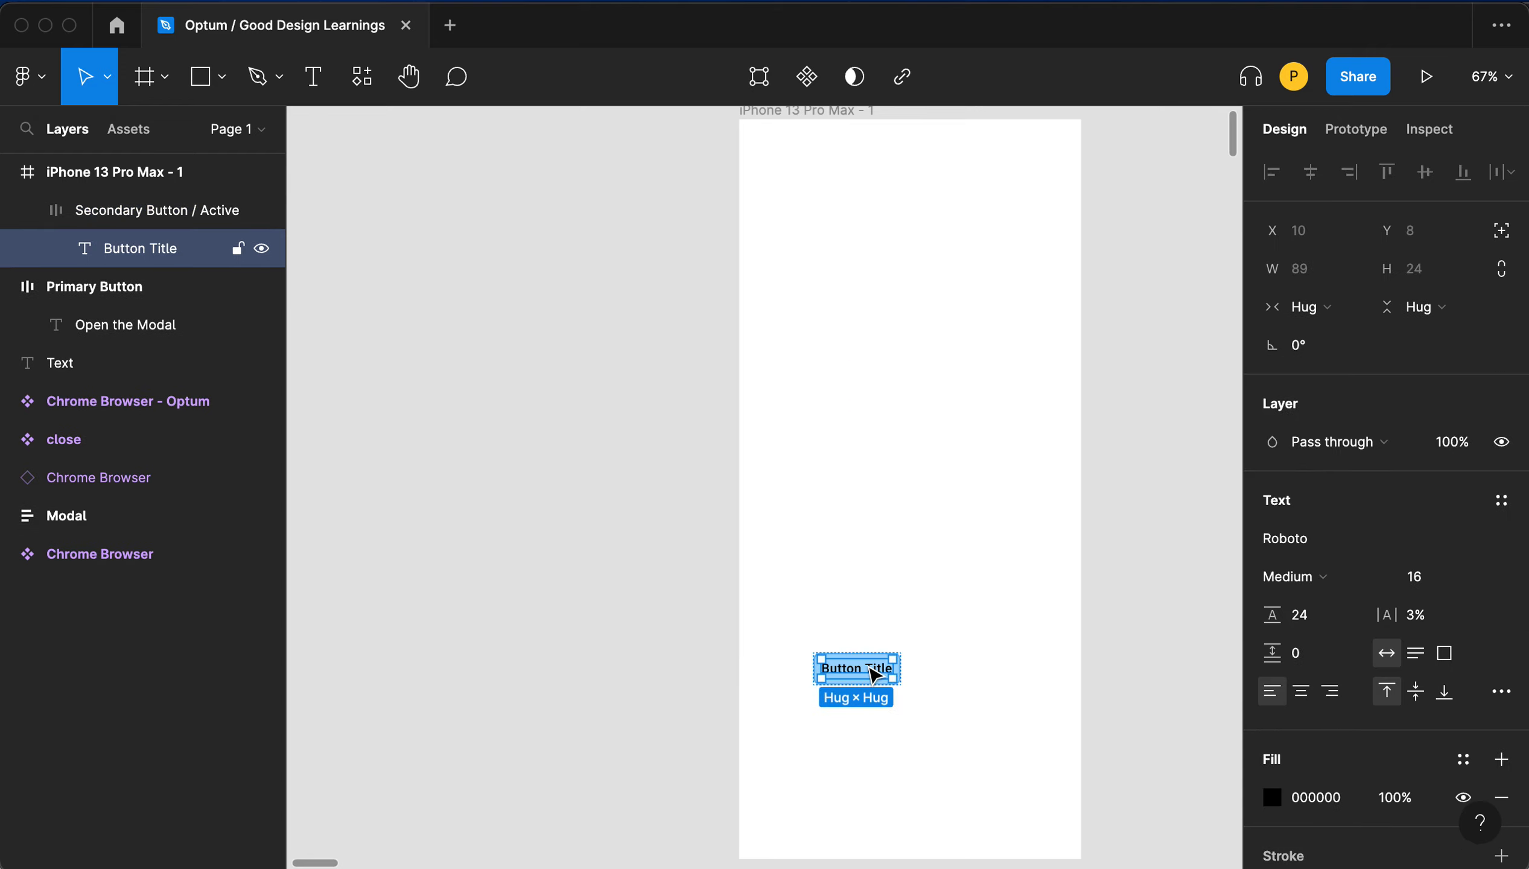
pyautogui.doubleClick(865, 667)
pyautogui.write('Submit')
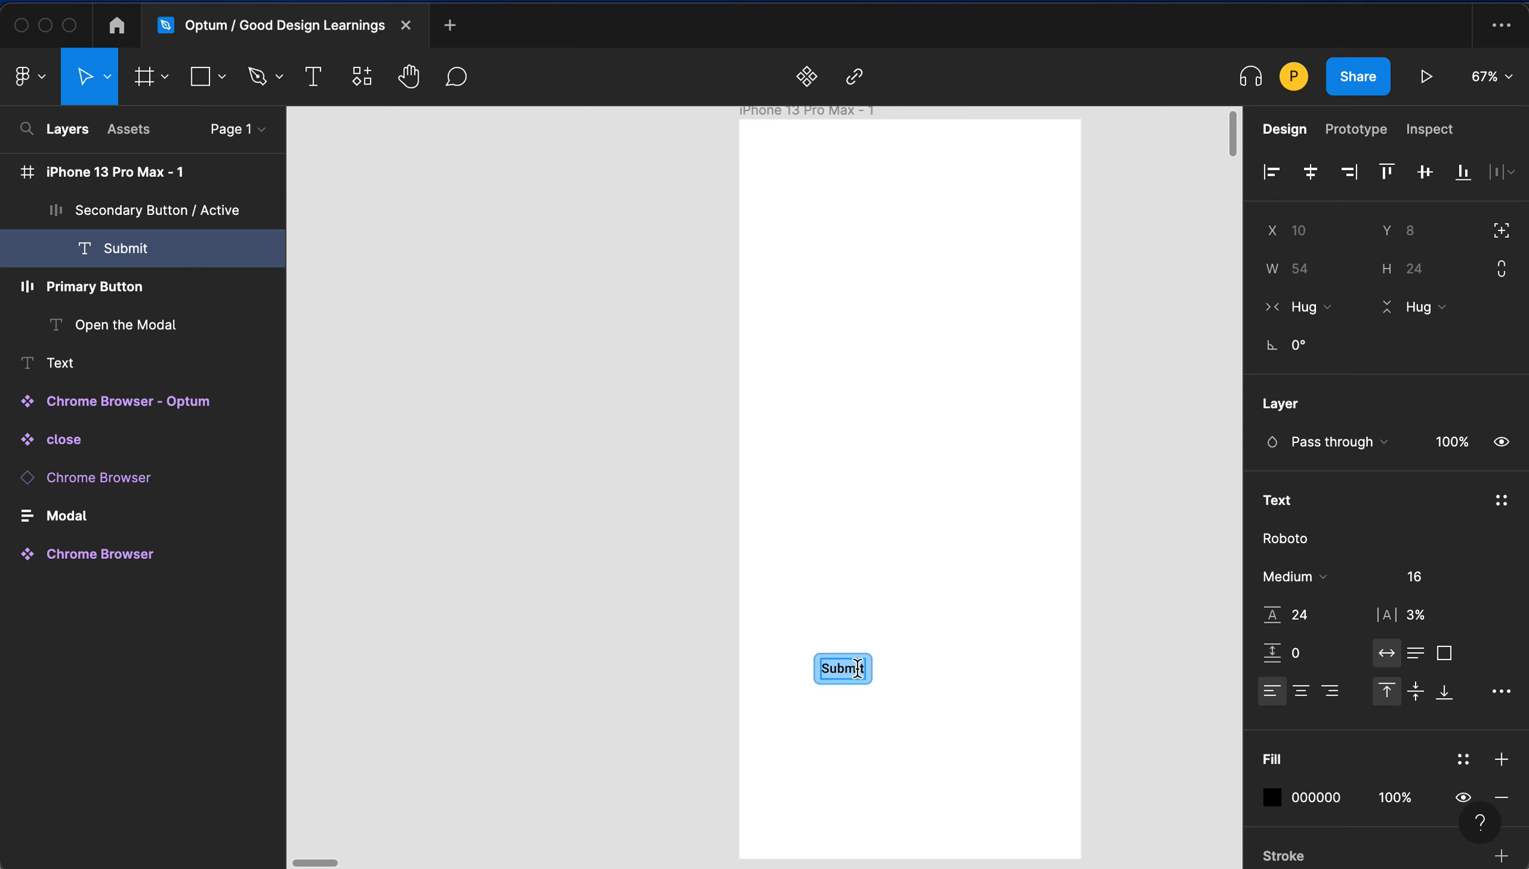
pyautogui.doubleClick(857, 669)
pyautogui.write('Primary Action')
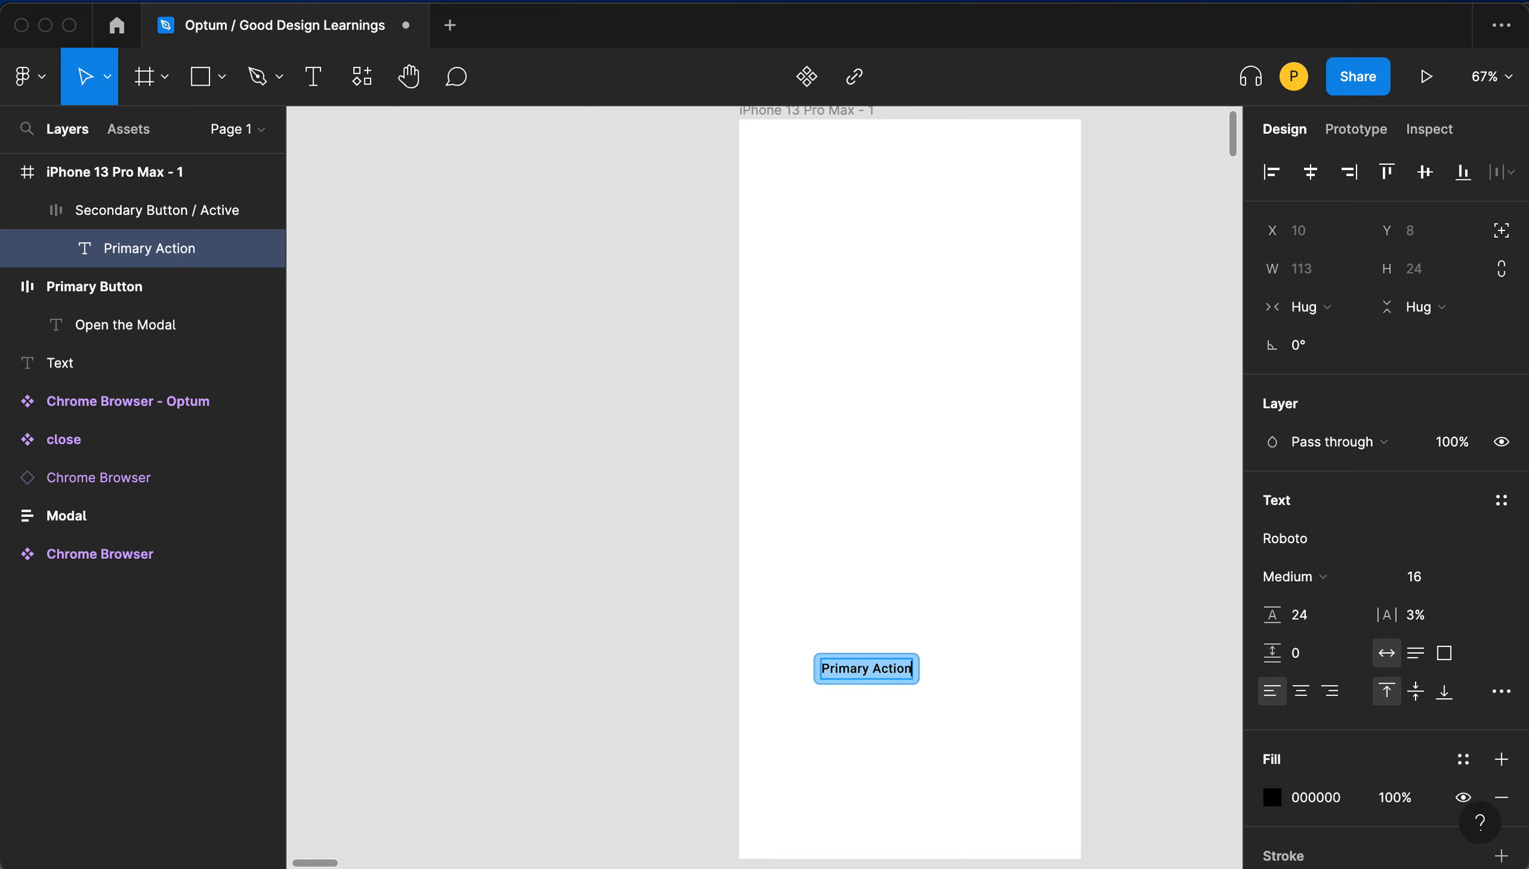
pyautogui.write(' Title')
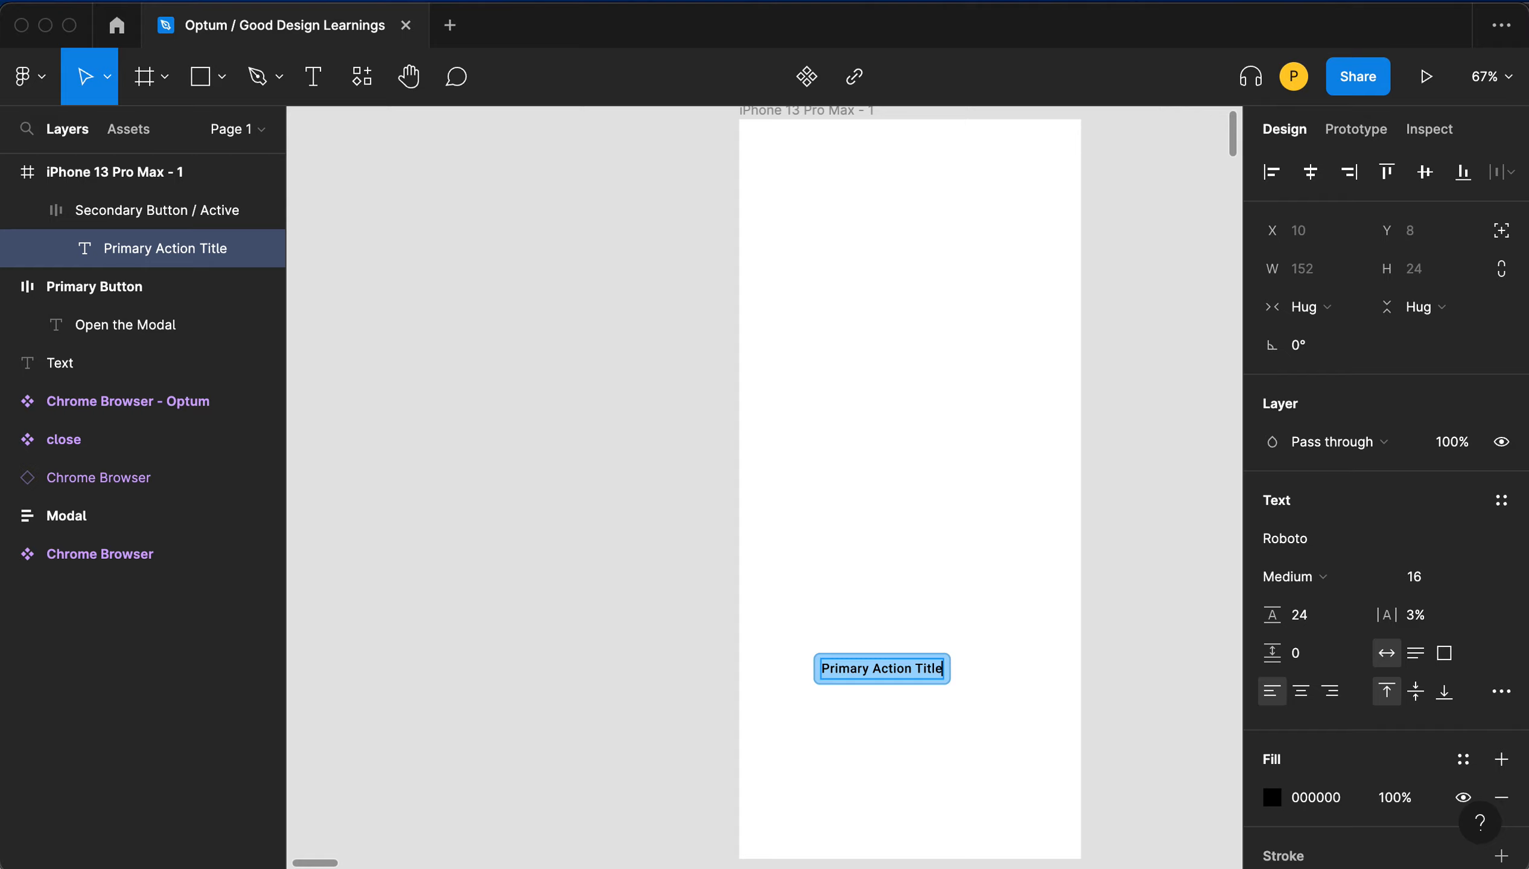
pyautogui.press('Escape')
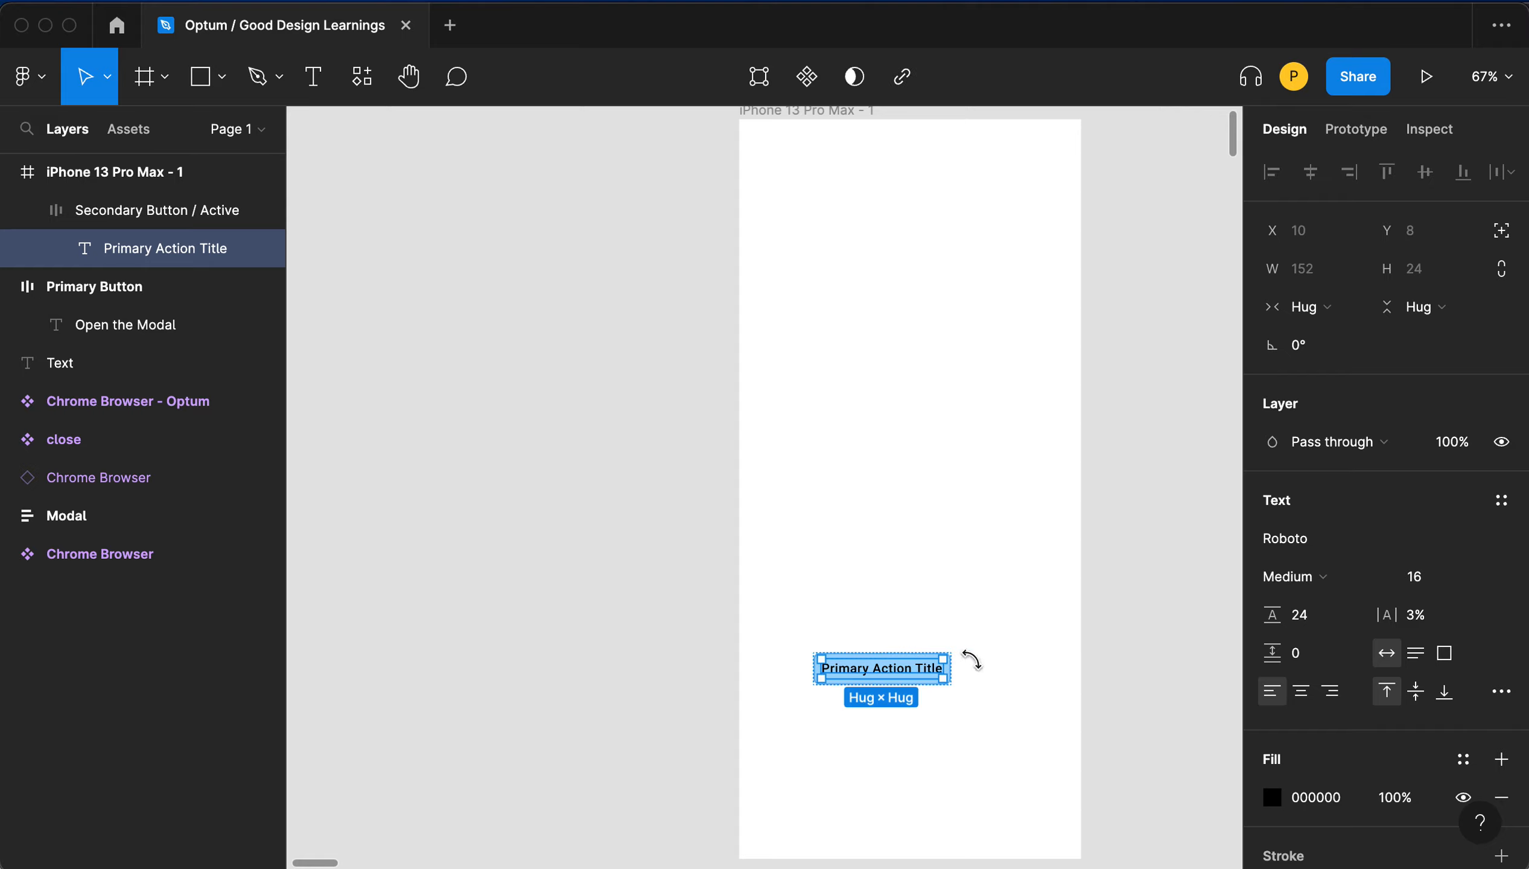
pyautogui.press('Escape')
# - Move the button out of the phone frame onto the canvas to its left
pyautogui.click(926, 660)
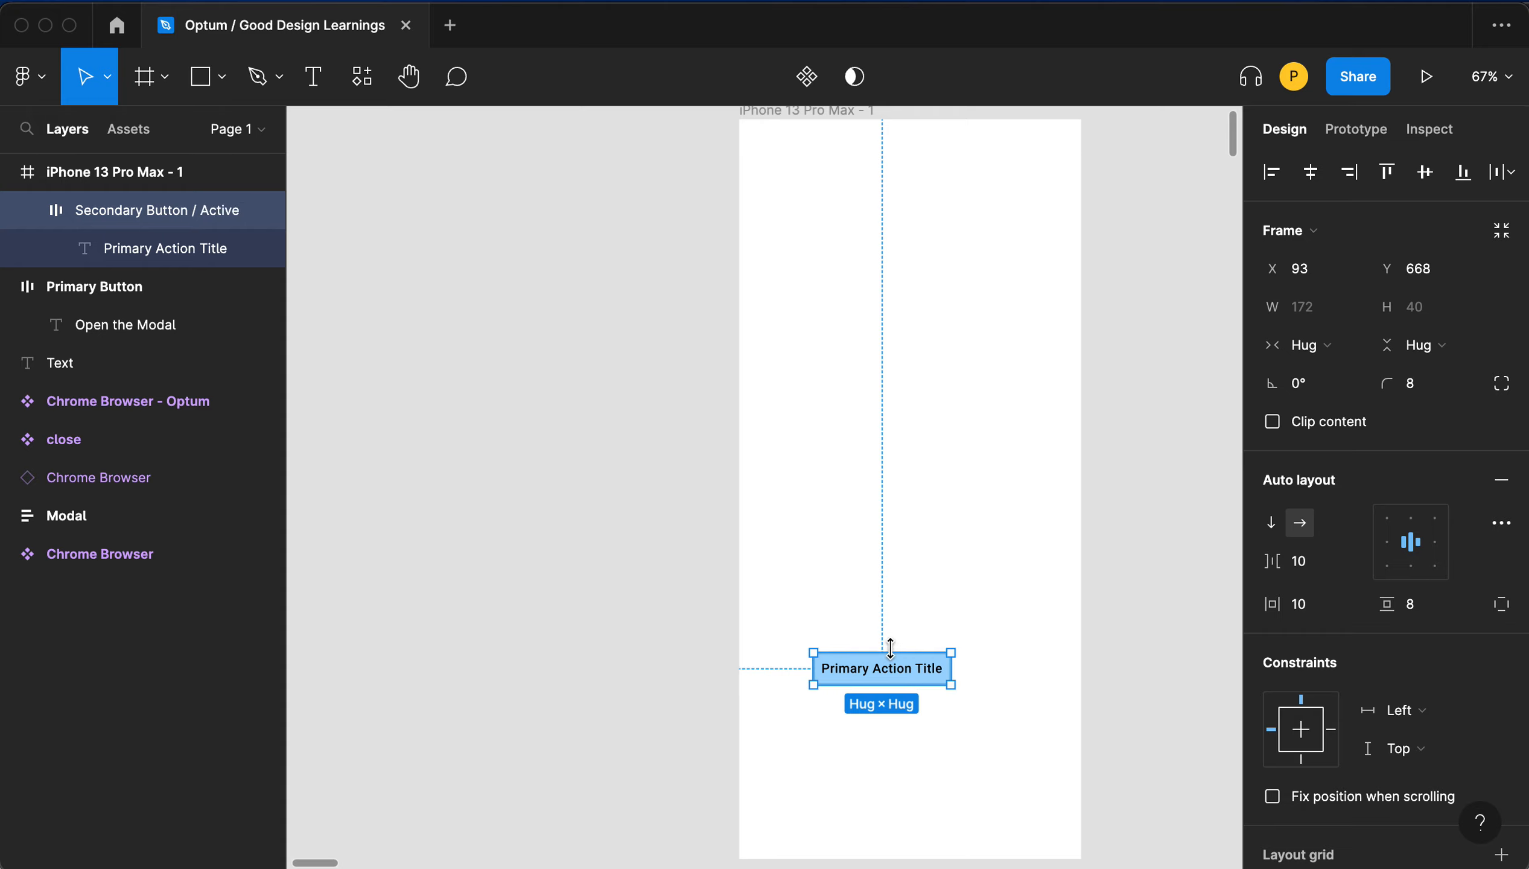
pyautogui.moveTo(138, 211); pyautogui.dragTo(57, 146)
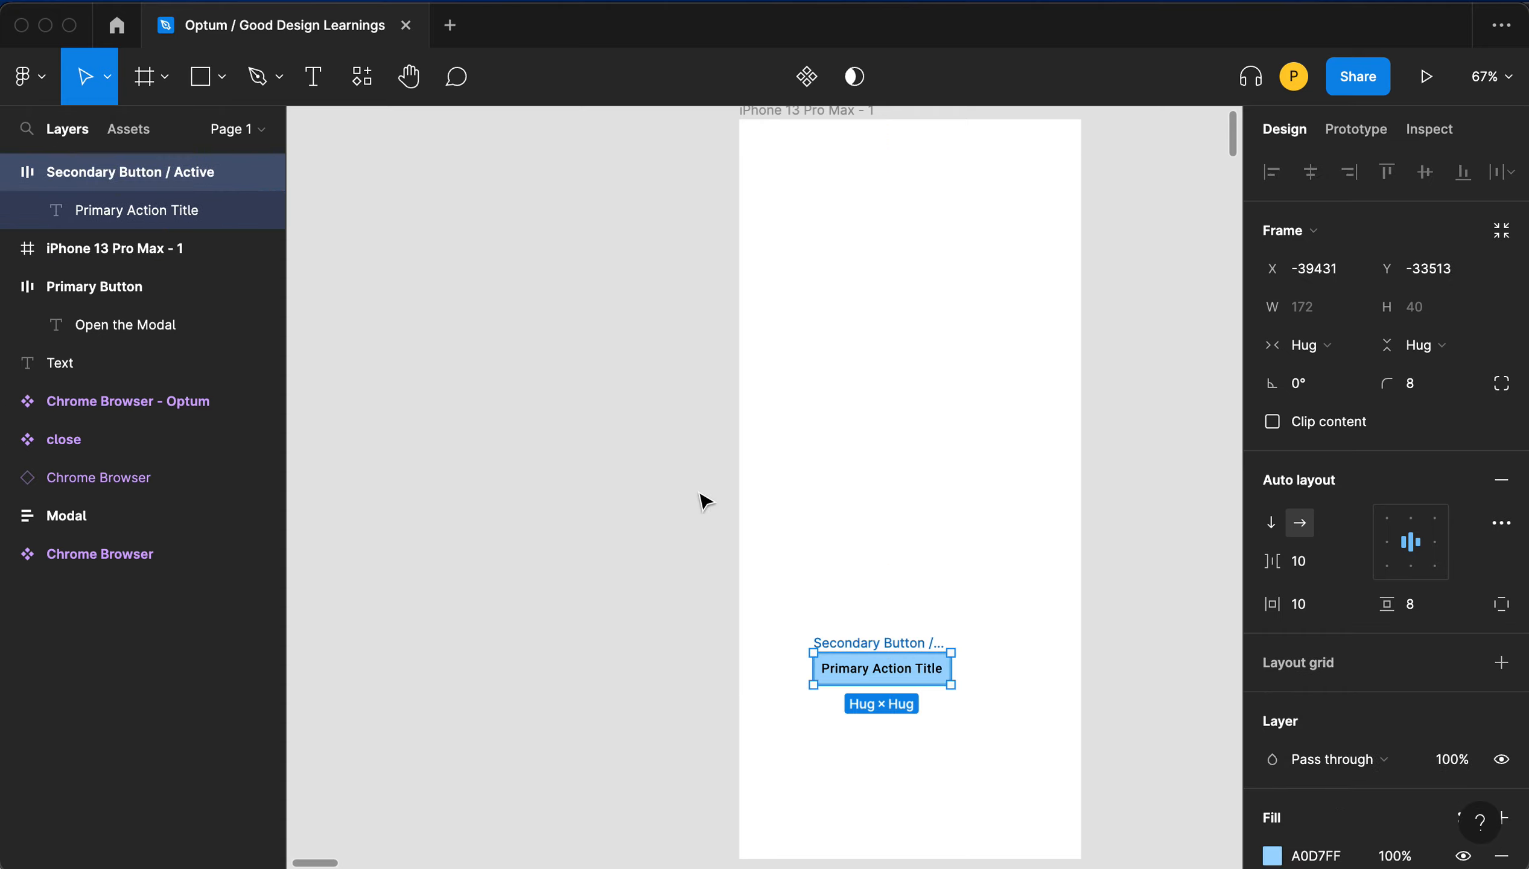
pyautogui.moveTo(887, 642); pyautogui.dragTo(495, 555)
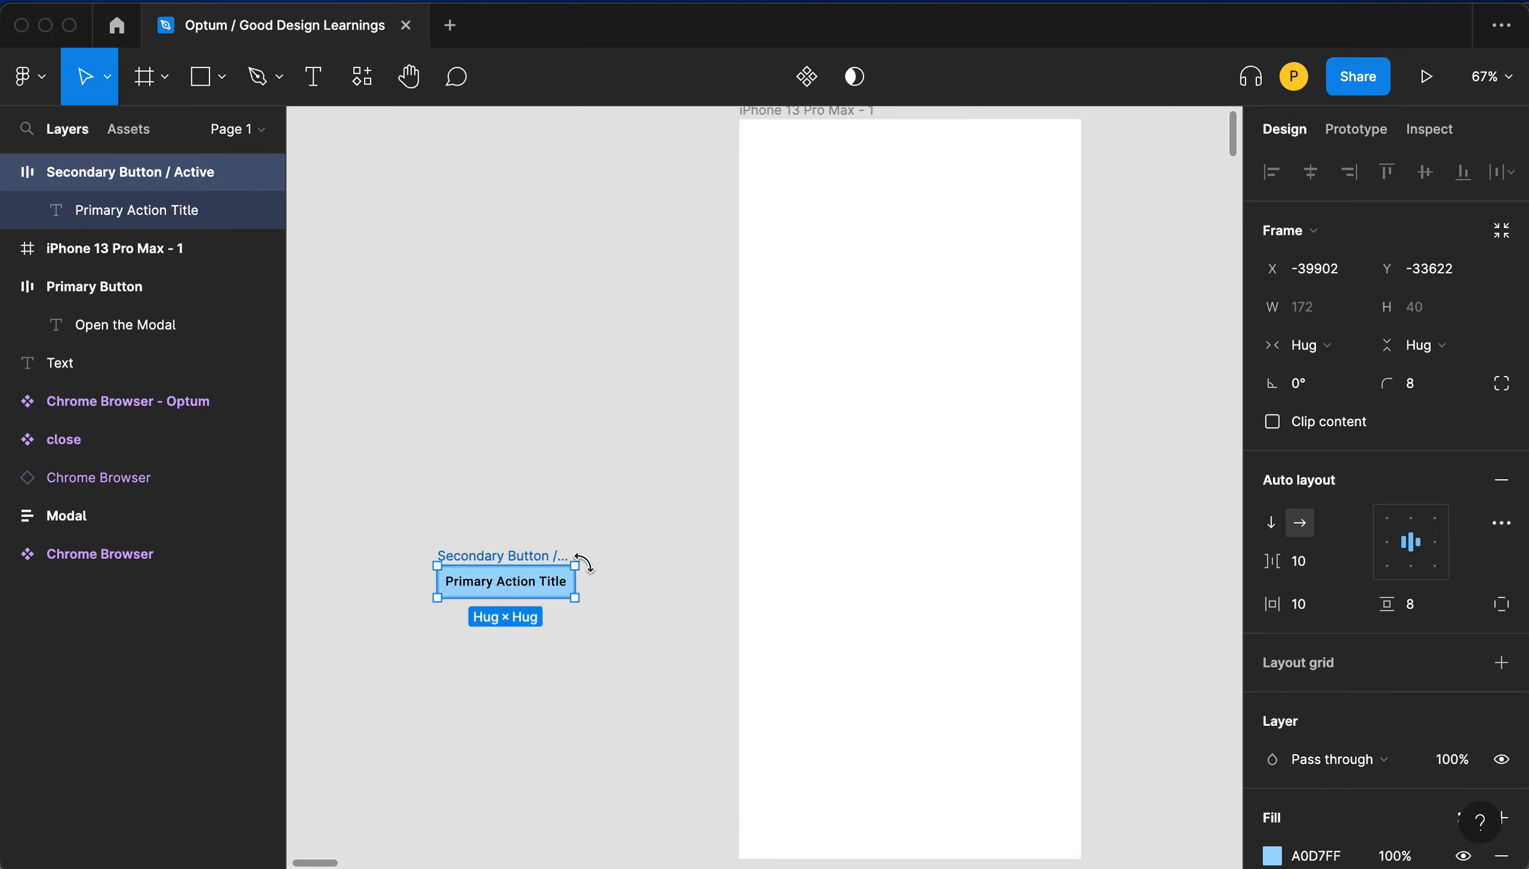
# - Turn the Secondary Button / Active frame into a component
pyautogui.rightClick(516, 550)
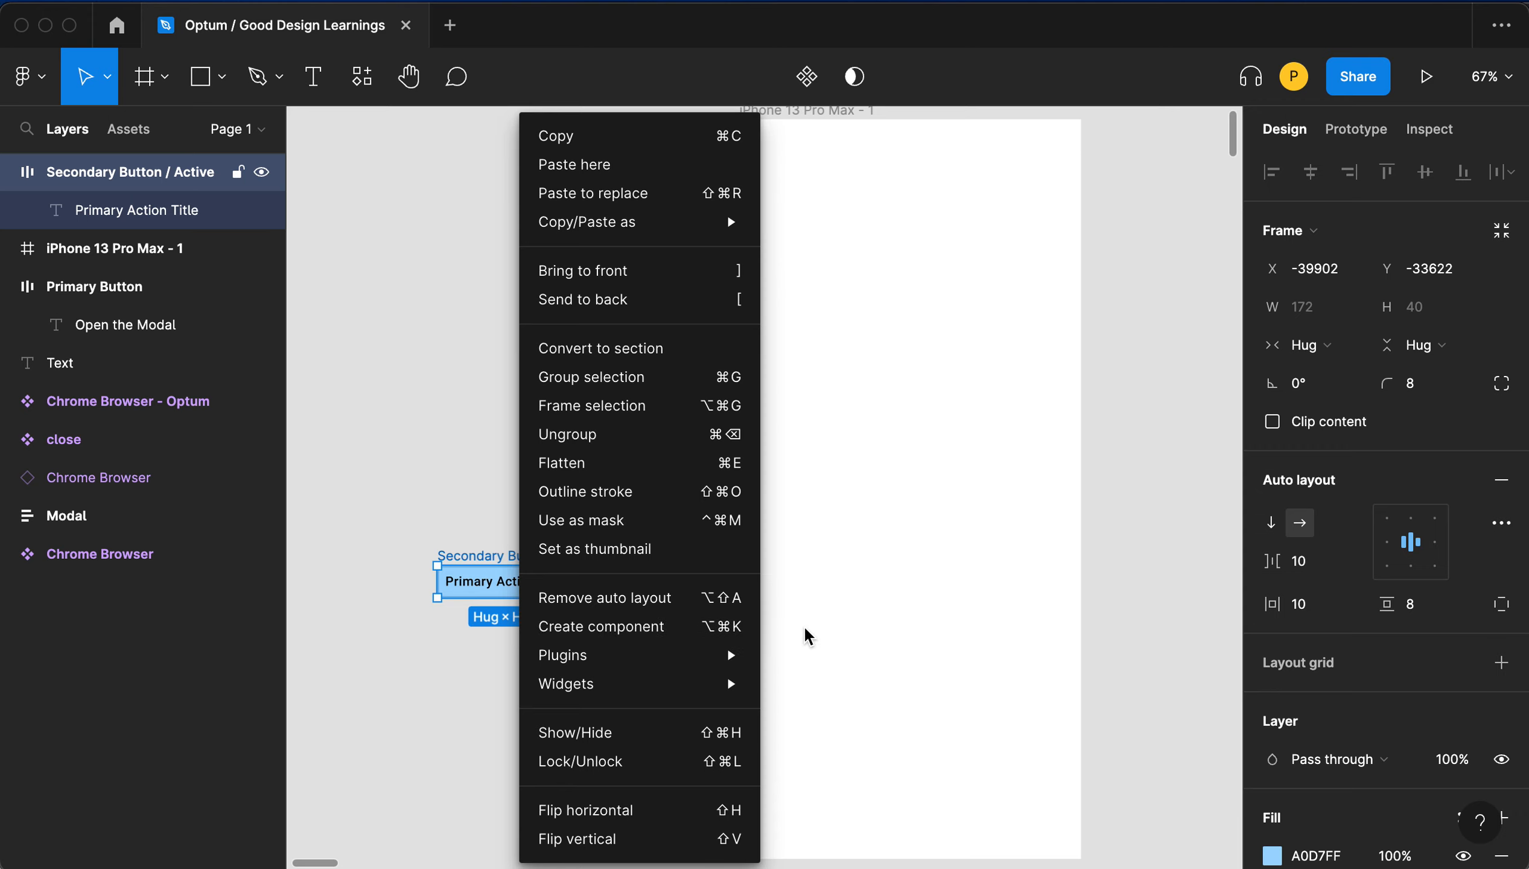
pyautogui.click(789, 637)
pyautogui.press('alt')
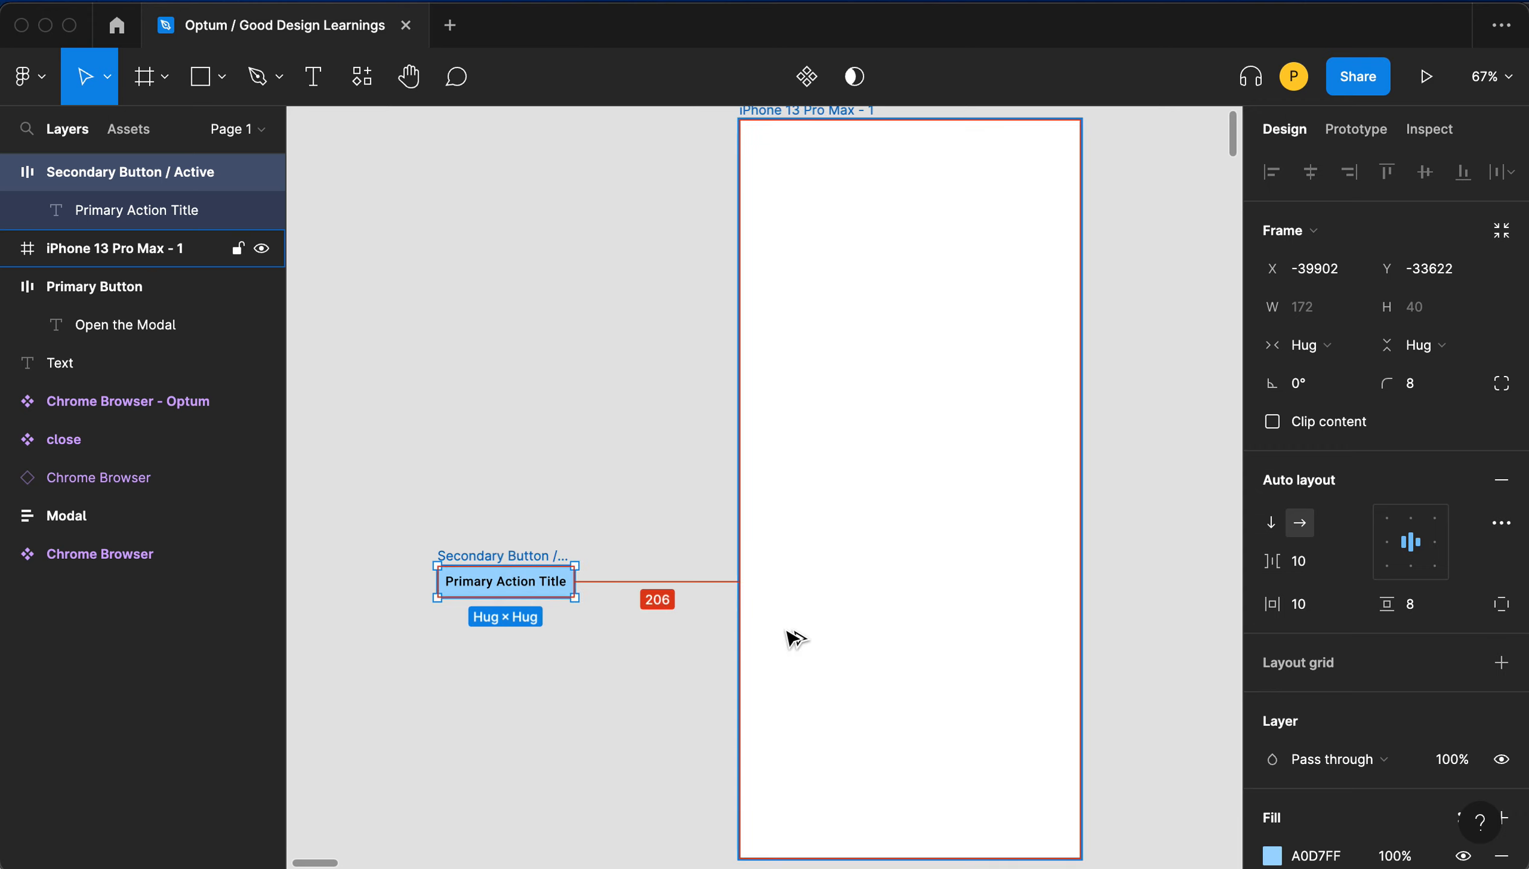
pyautogui.press('super+alt+k')
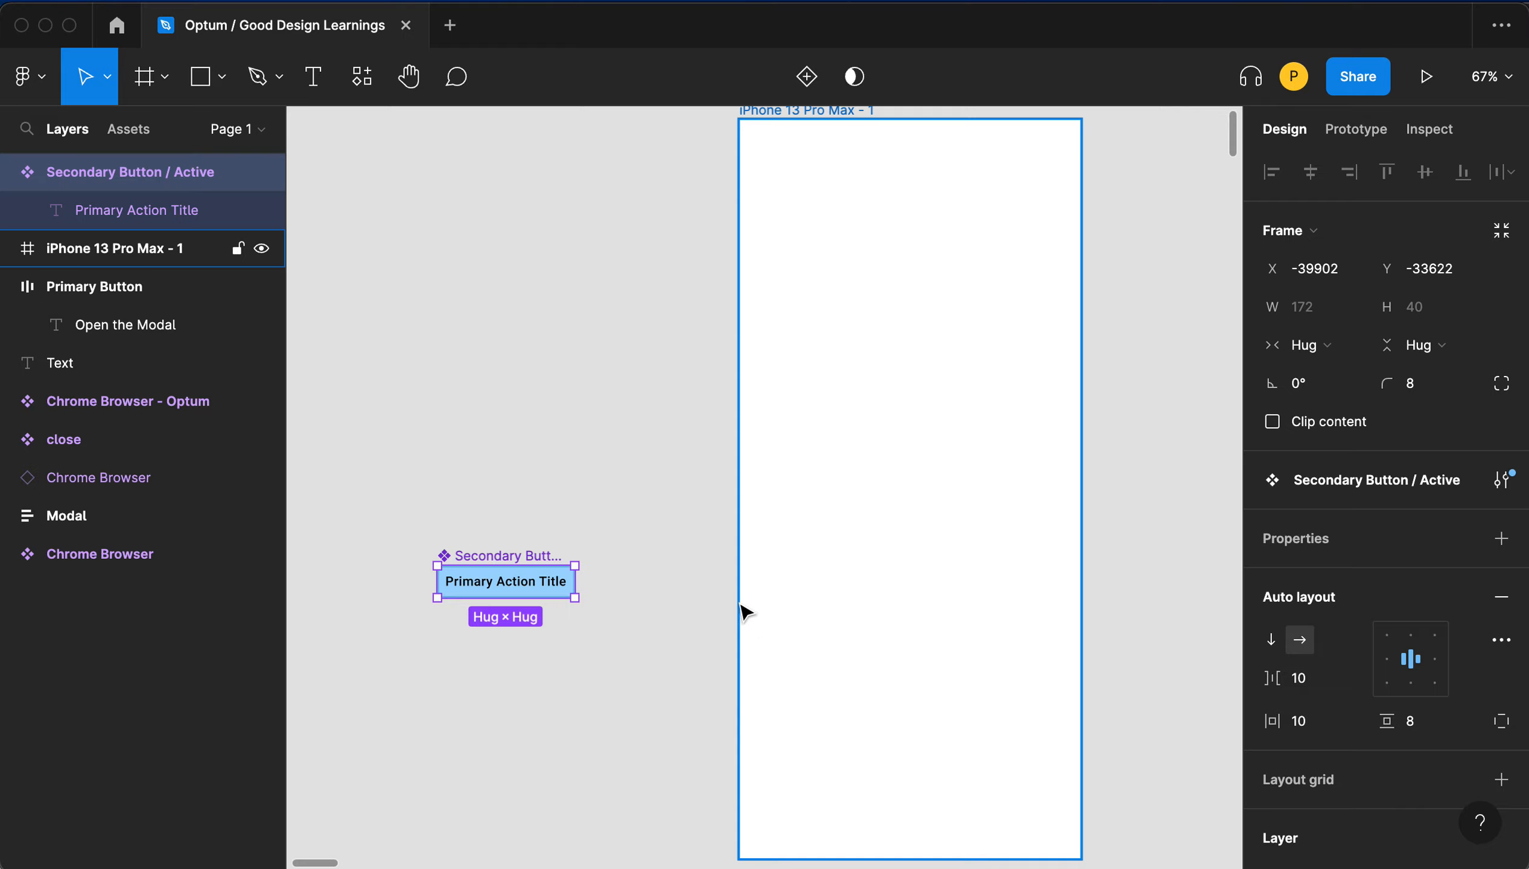
# - Place two instances of the button component side by side at the bottom of the phone frame, spaced 24 apart
pyautogui.moveTo(496, 562); pyautogui.dragTo(812, 809)
pyautogui.moveTo(782, 750); pyautogui.dragTo(1023, 586)
pyautogui.click(1324, 461)
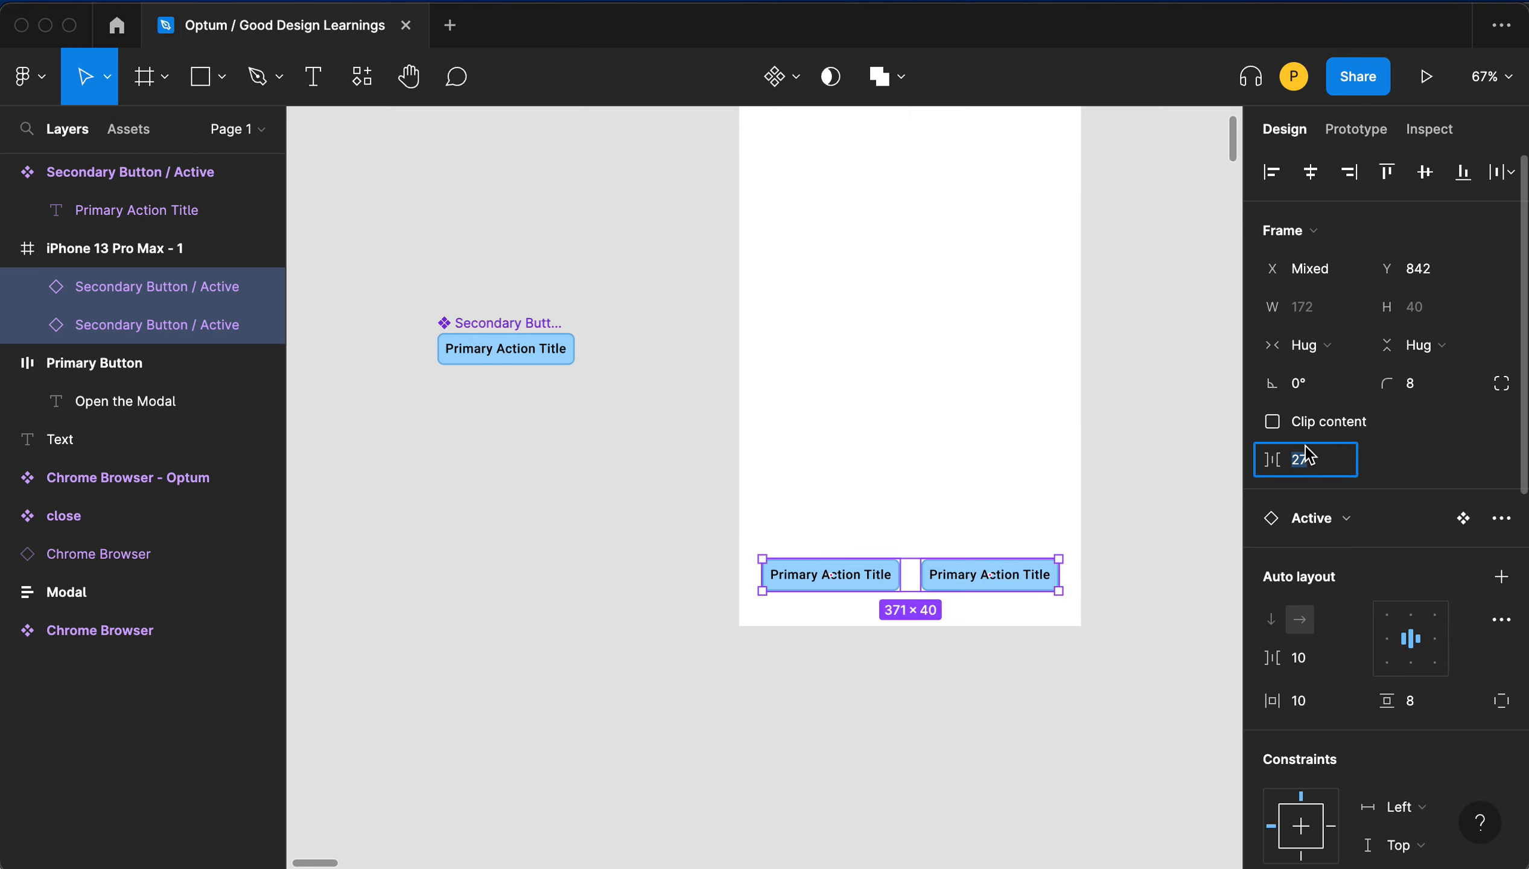
pyautogui.write('24')
pyautogui.press('Tab')
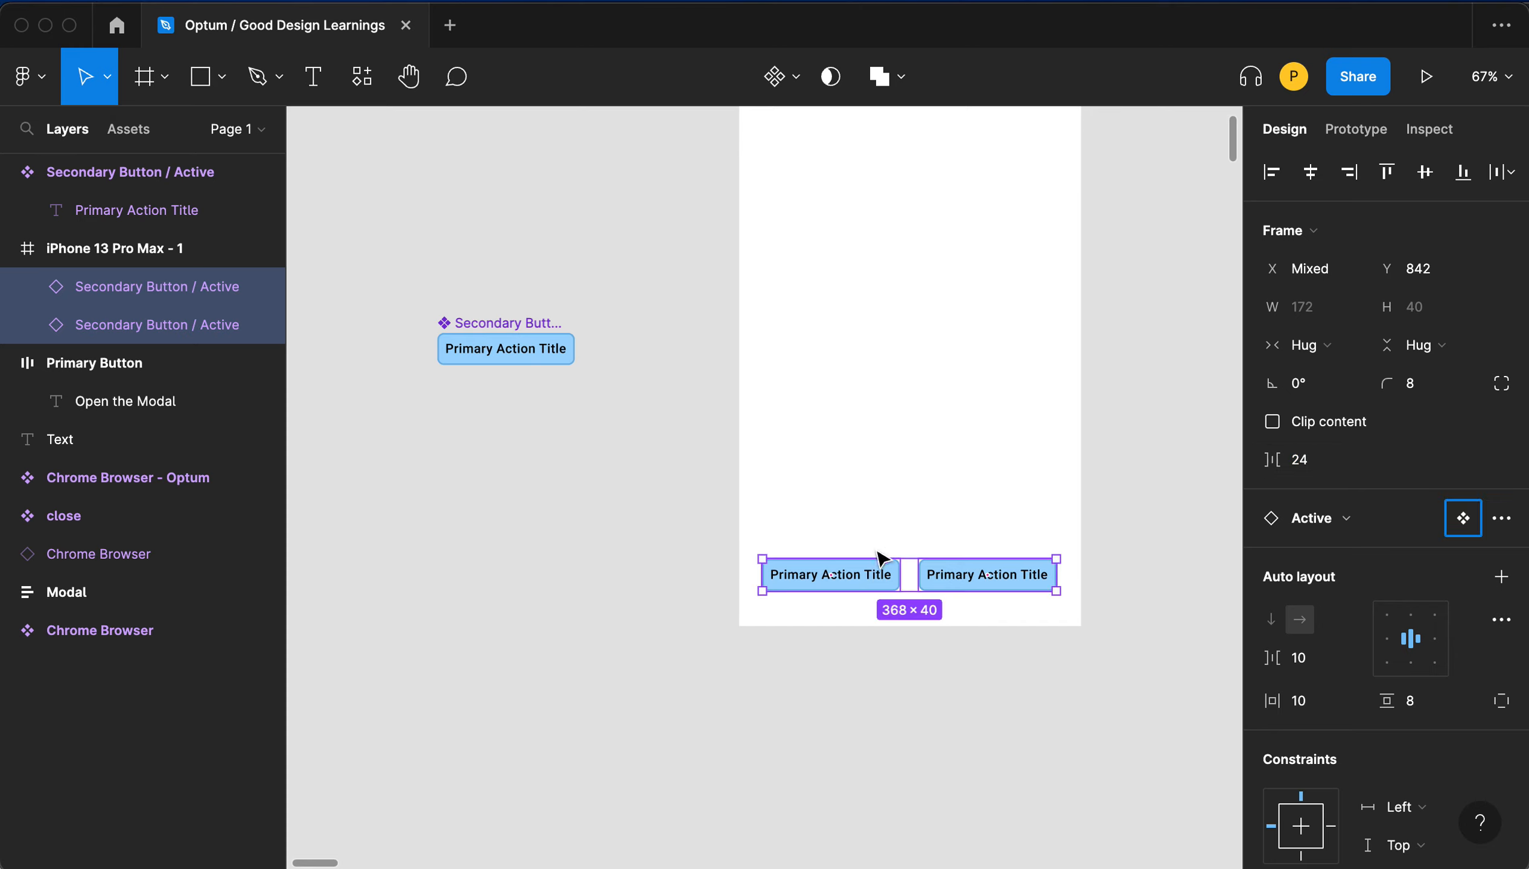
# - Change the left button instance's label to Cancel
pyautogui.click(968, 581)
pyautogui.moveTo(968, 581)
pyautogui.mouseDown()
pyautogui.moveTo(992, 582)
pyautogui.moveTo(970, 582)
pyautogui.mouseUp()
pyautogui.scroll(3, 1007, 591)
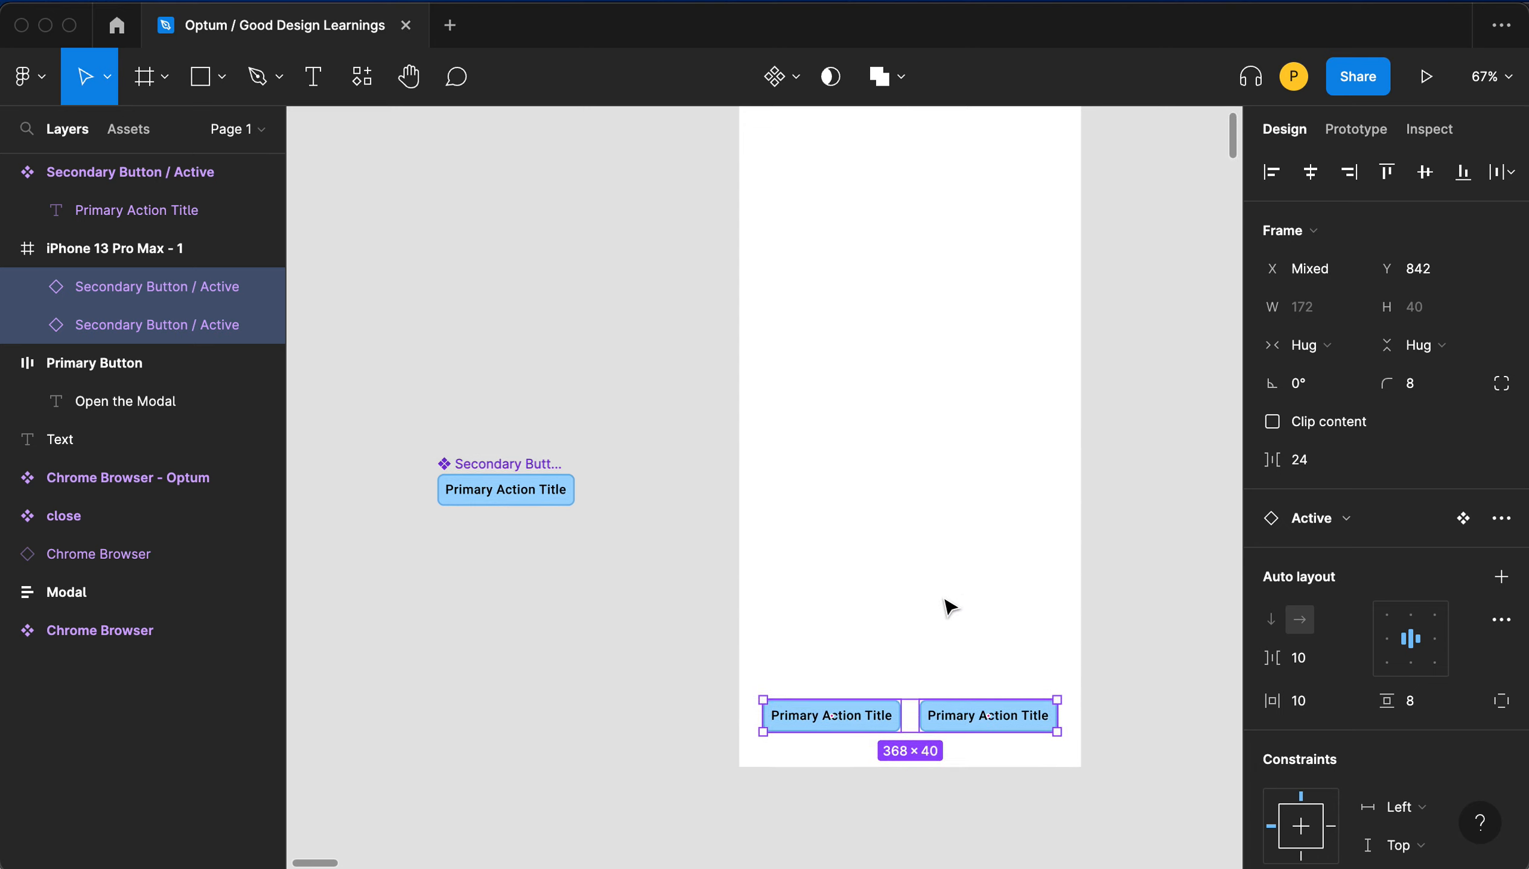
pyautogui.click(823, 652)
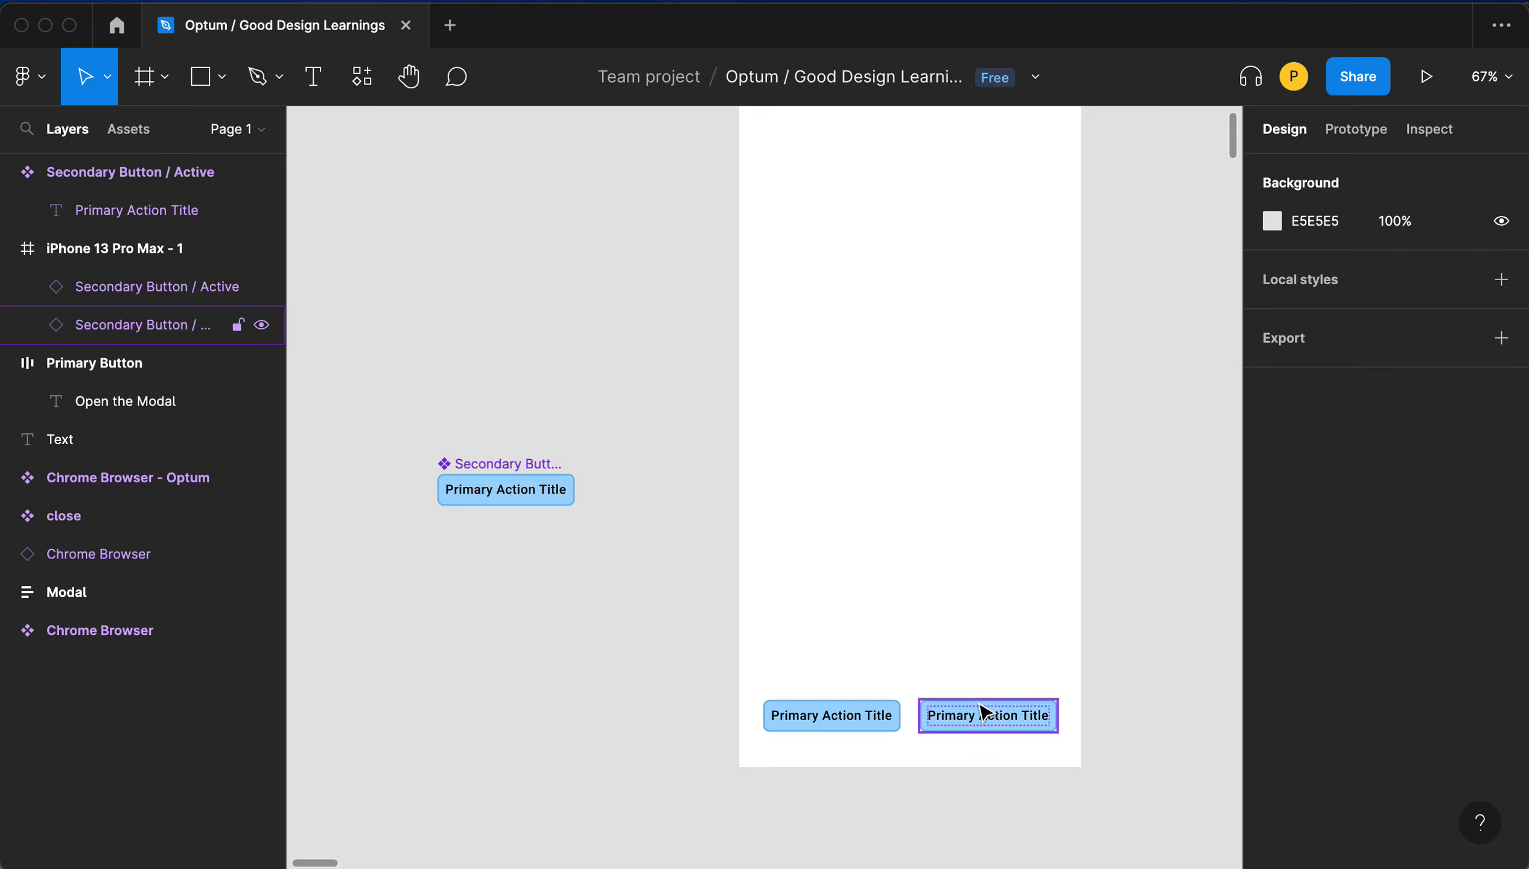
pyautogui.click(841, 704)
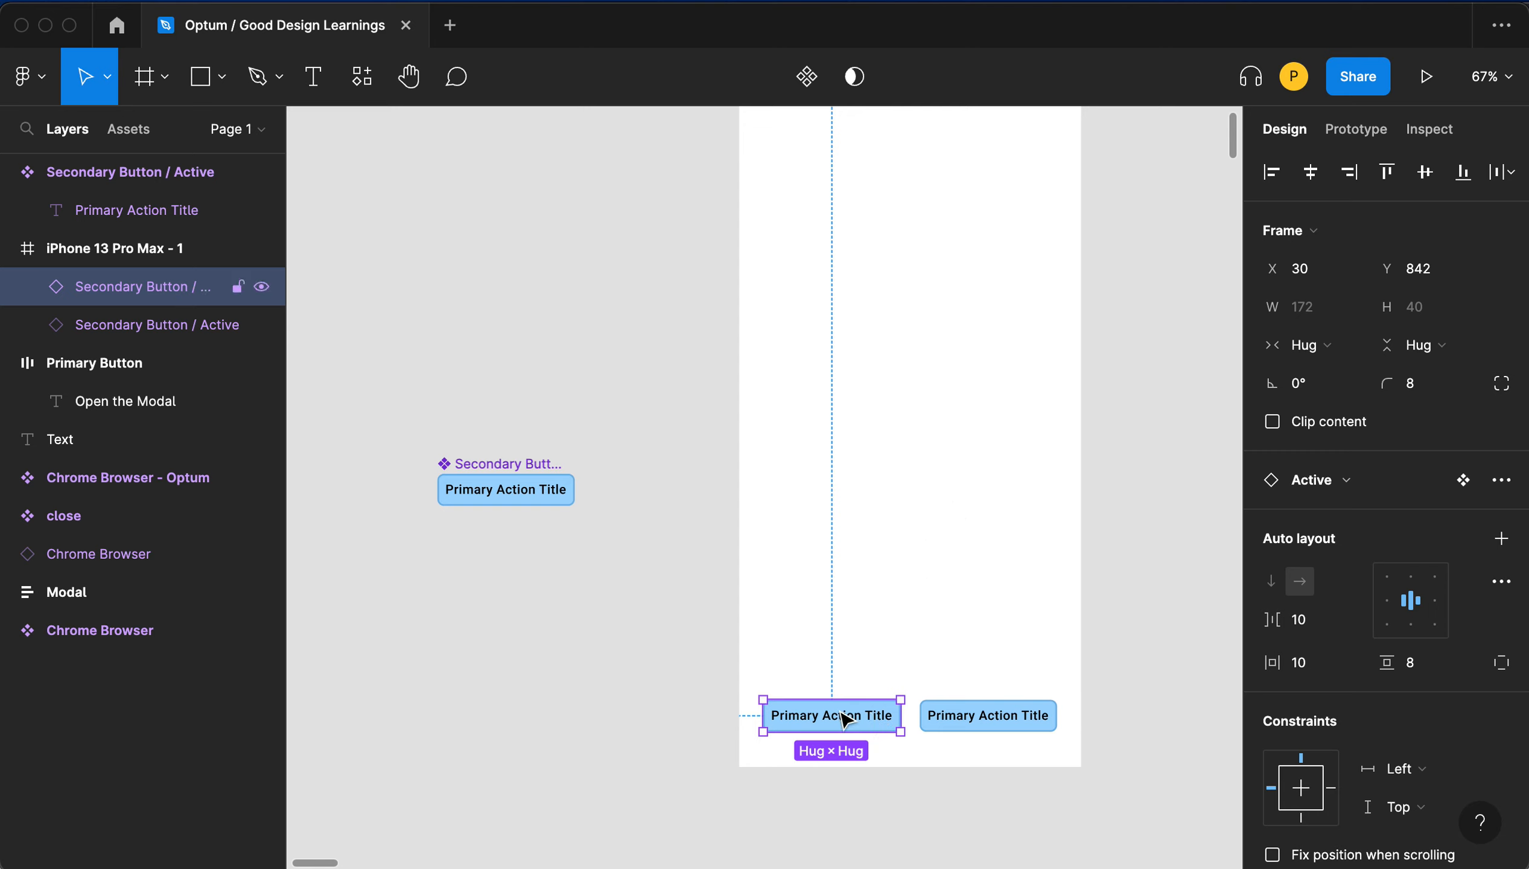
pyautogui.doubleClick(845, 719)
pyautogui.doubleClick(843, 717)
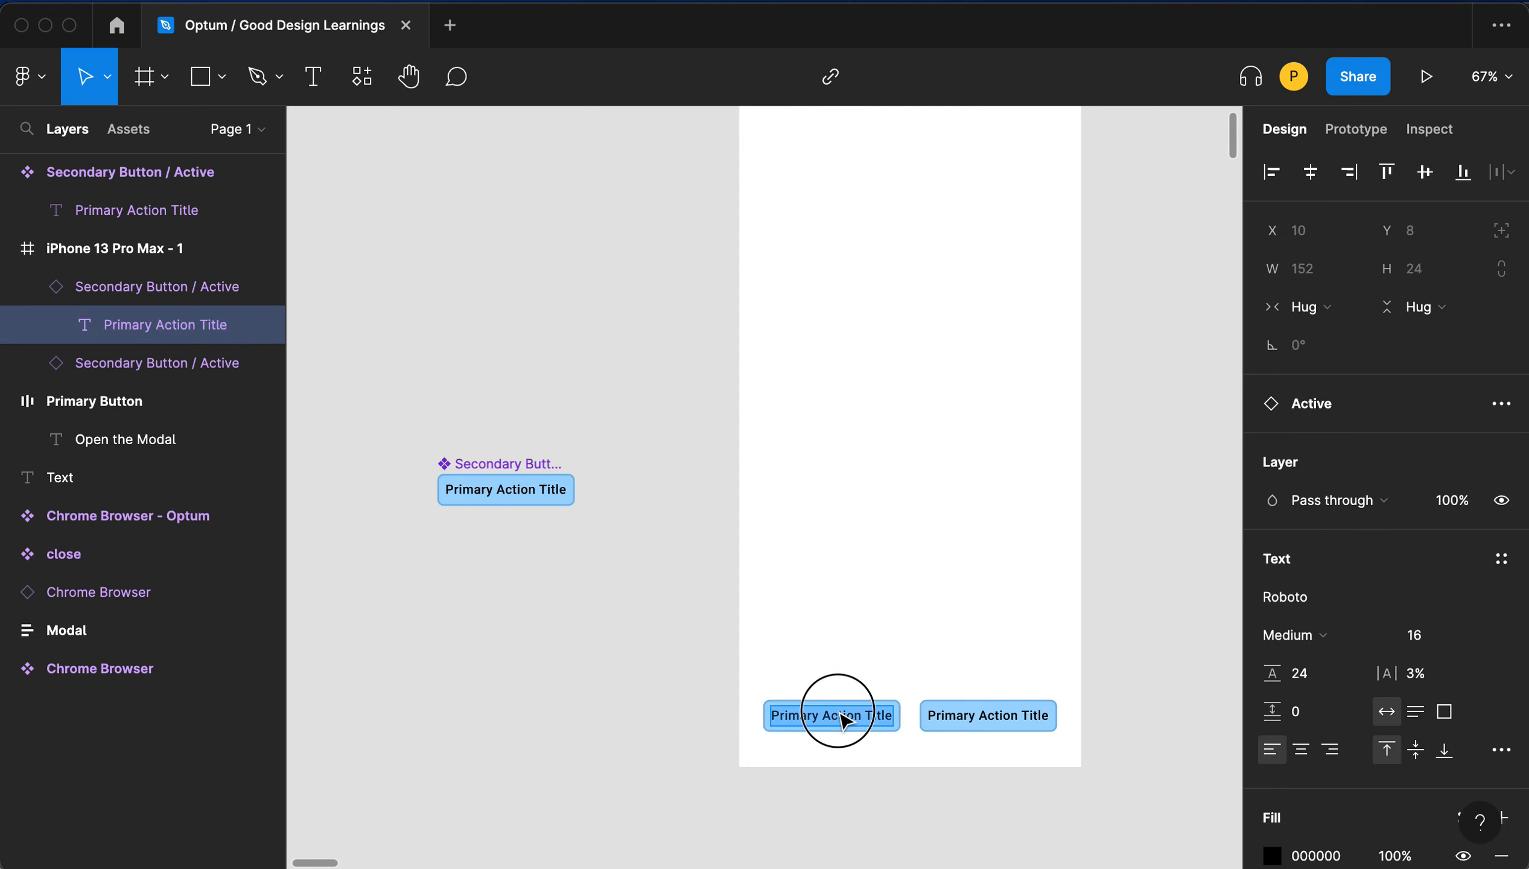
pyautogui.write('Cancel')
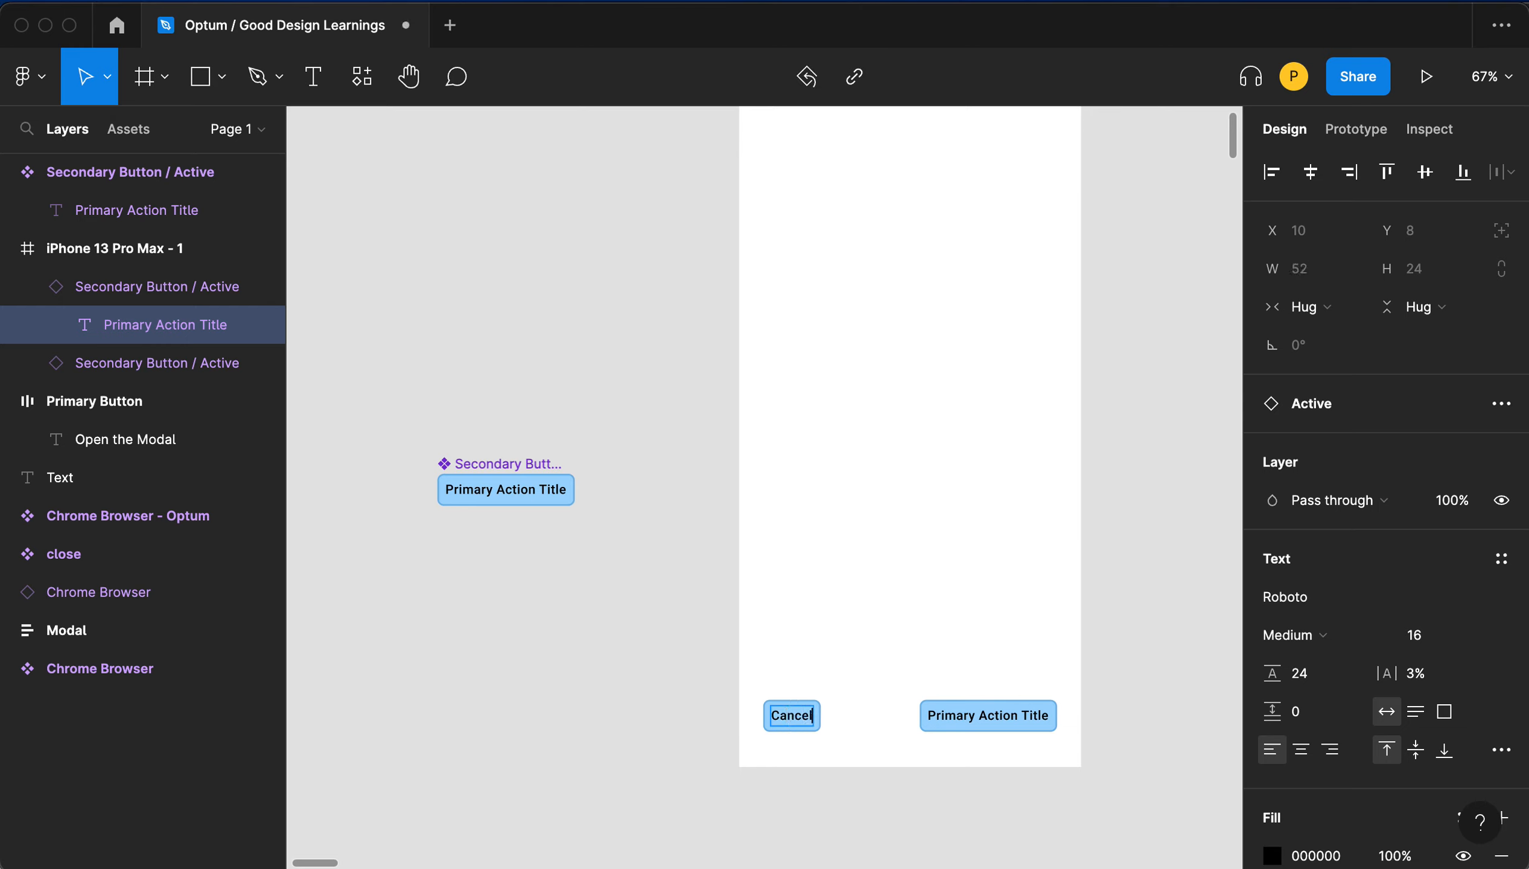
# - Select both button instances in the phone frame and set the spacing between them to 24
pyautogui.click(887, 624)
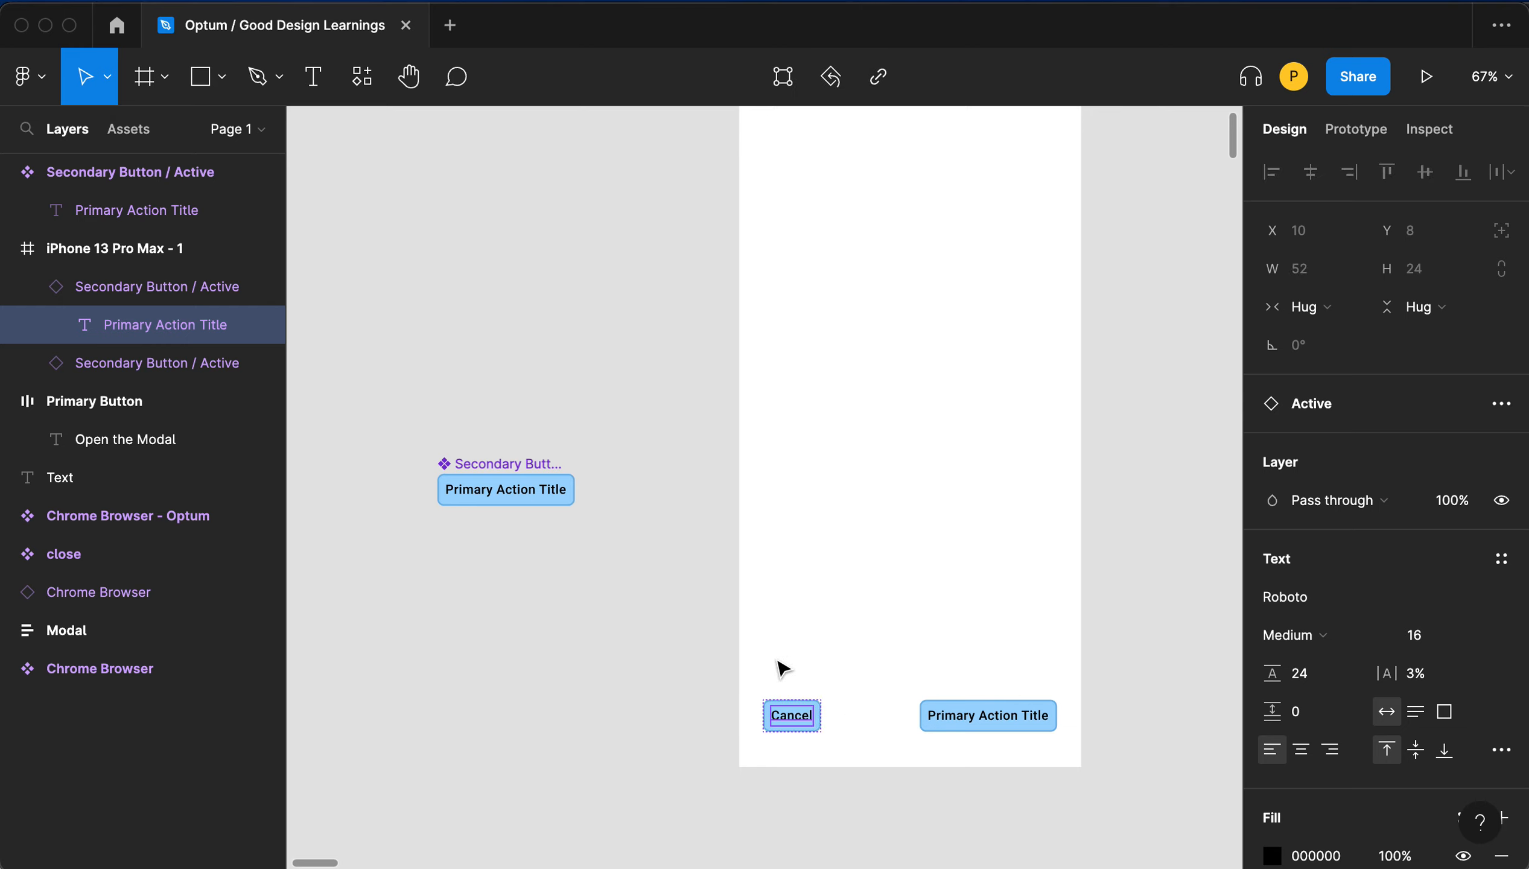
pyautogui.click(935, 720)
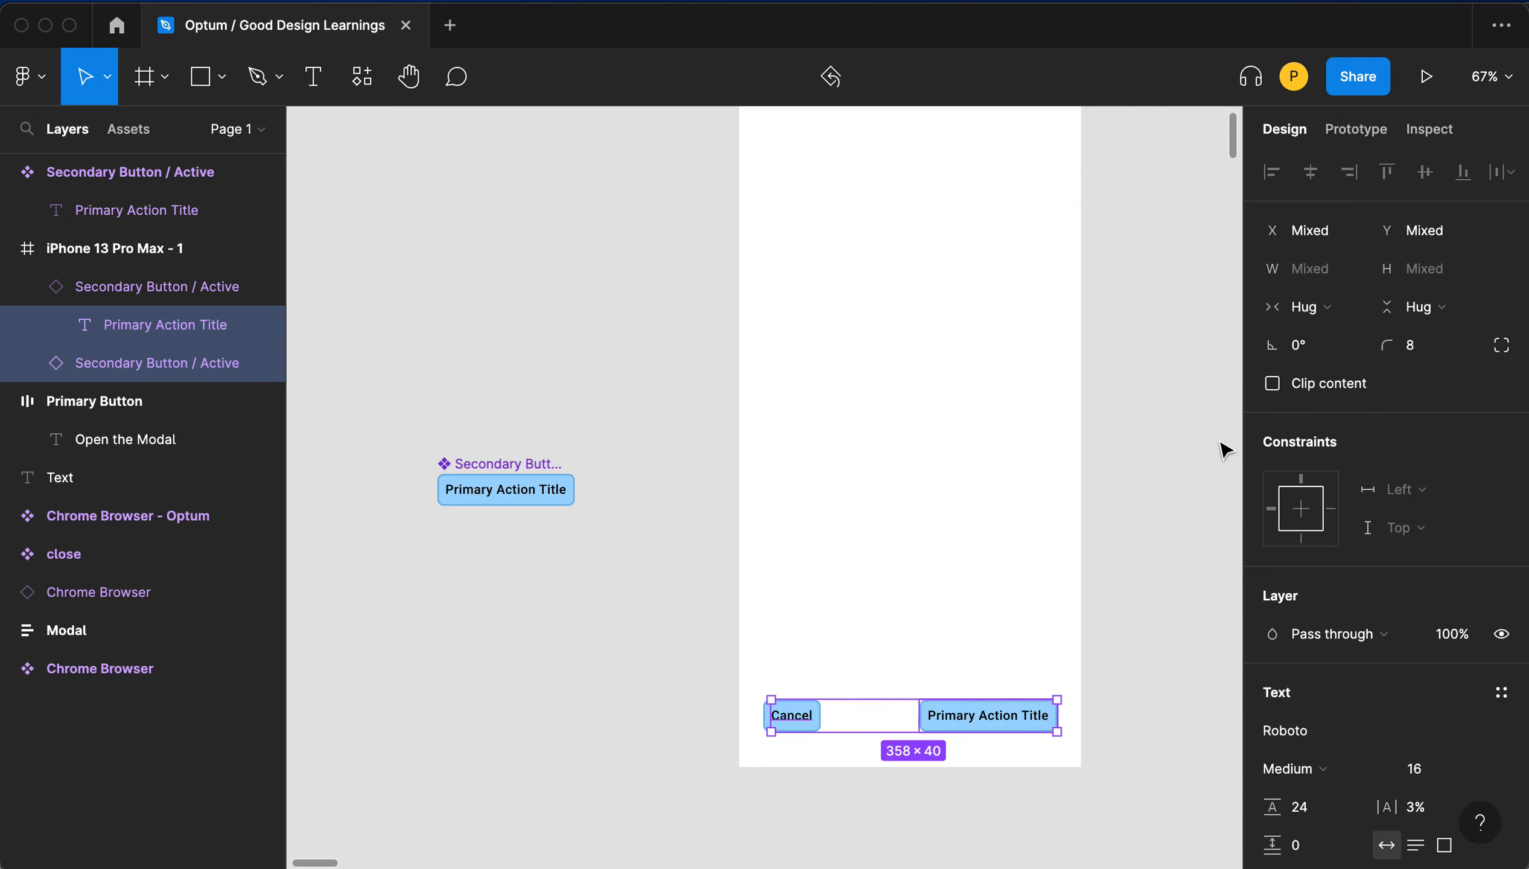
pyautogui.click(944, 466)
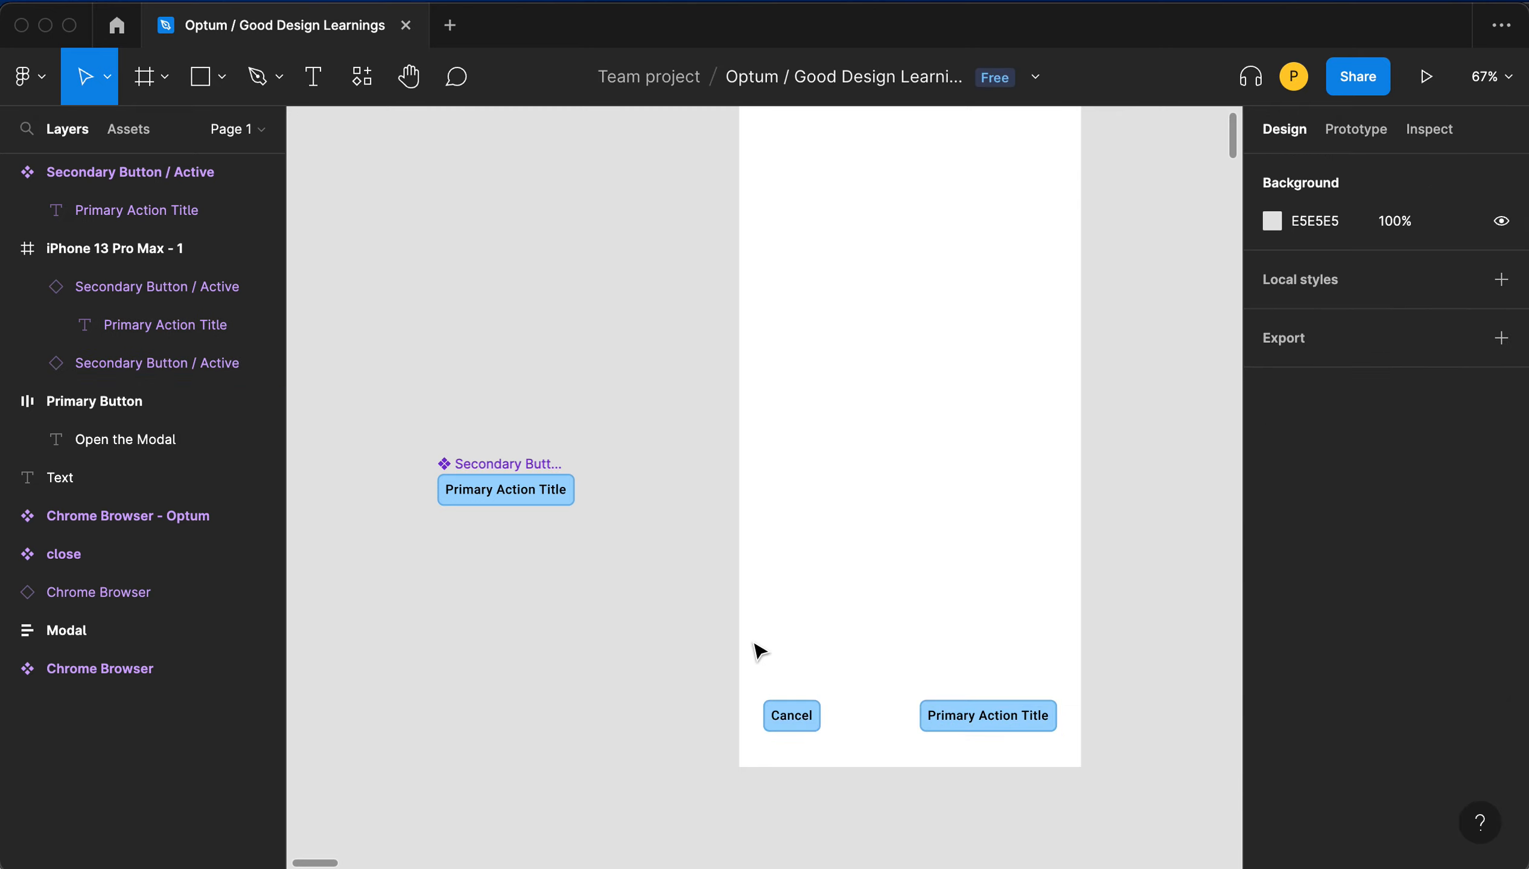
pyautogui.moveTo(755, 645); pyautogui.dragTo(954, 726)
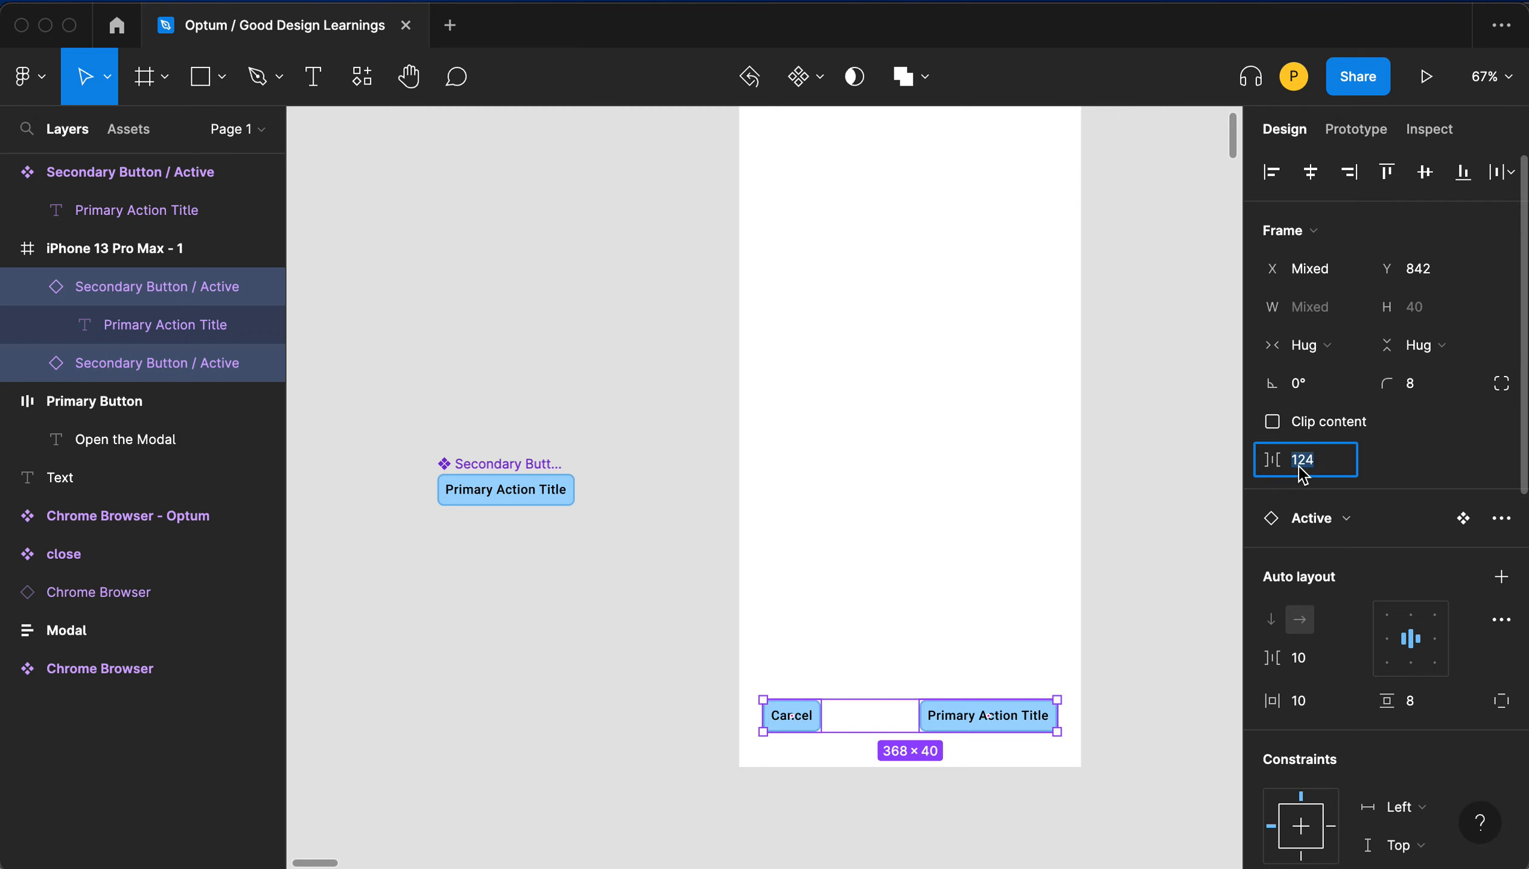
pyautogui.write('24')
pyautogui.press('Return')
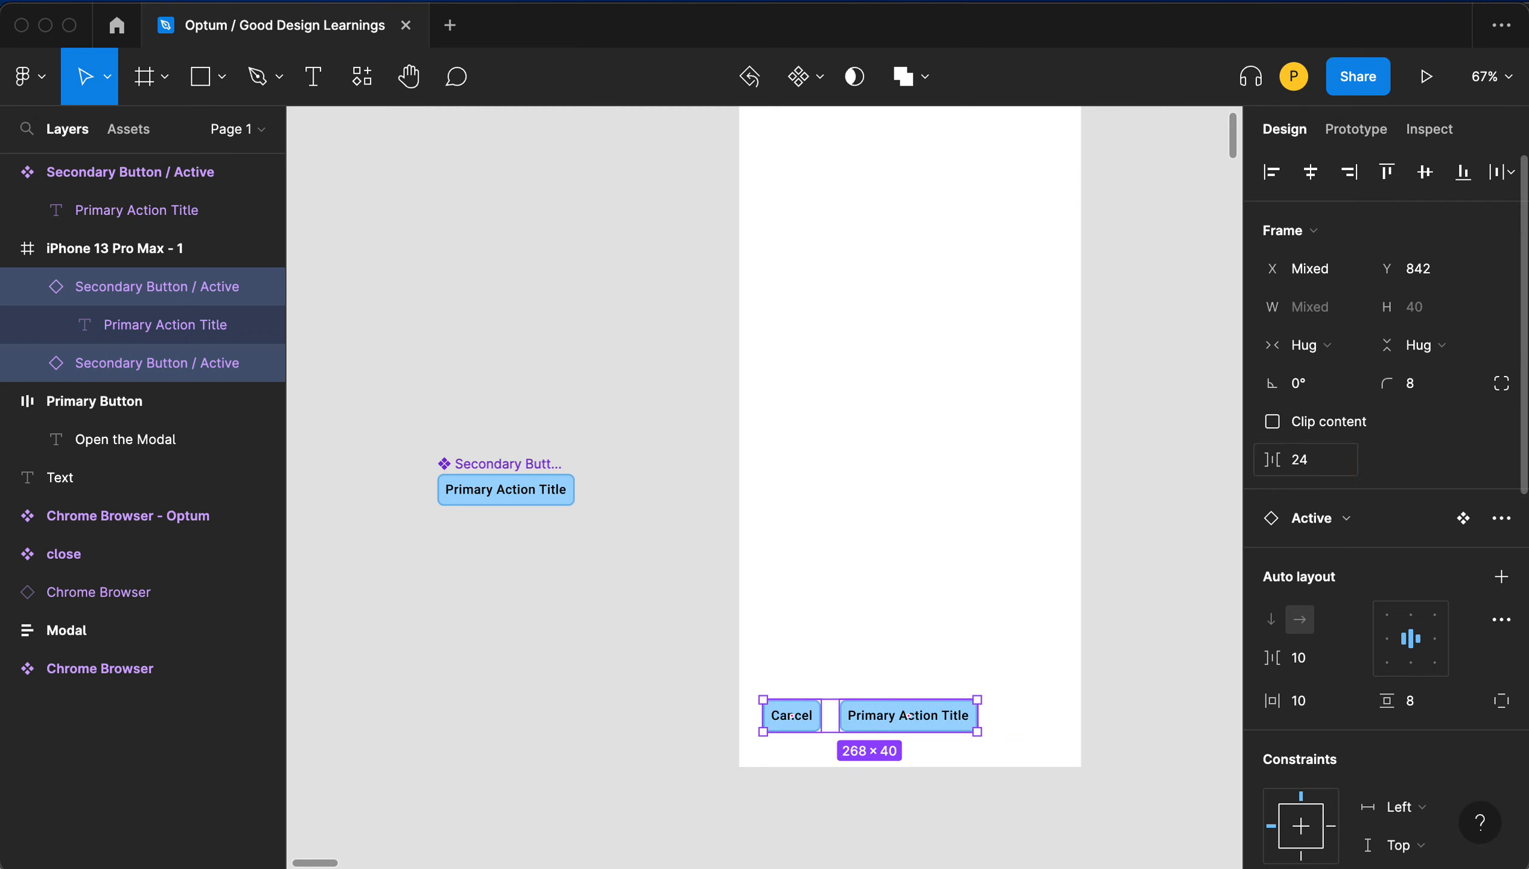
# - Move the pair of buttons toward the right edge of the phone frame
pyautogui.click(874, 650)
pyautogui.moveTo(779, 683); pyautogui.dragTo(1006, 717)
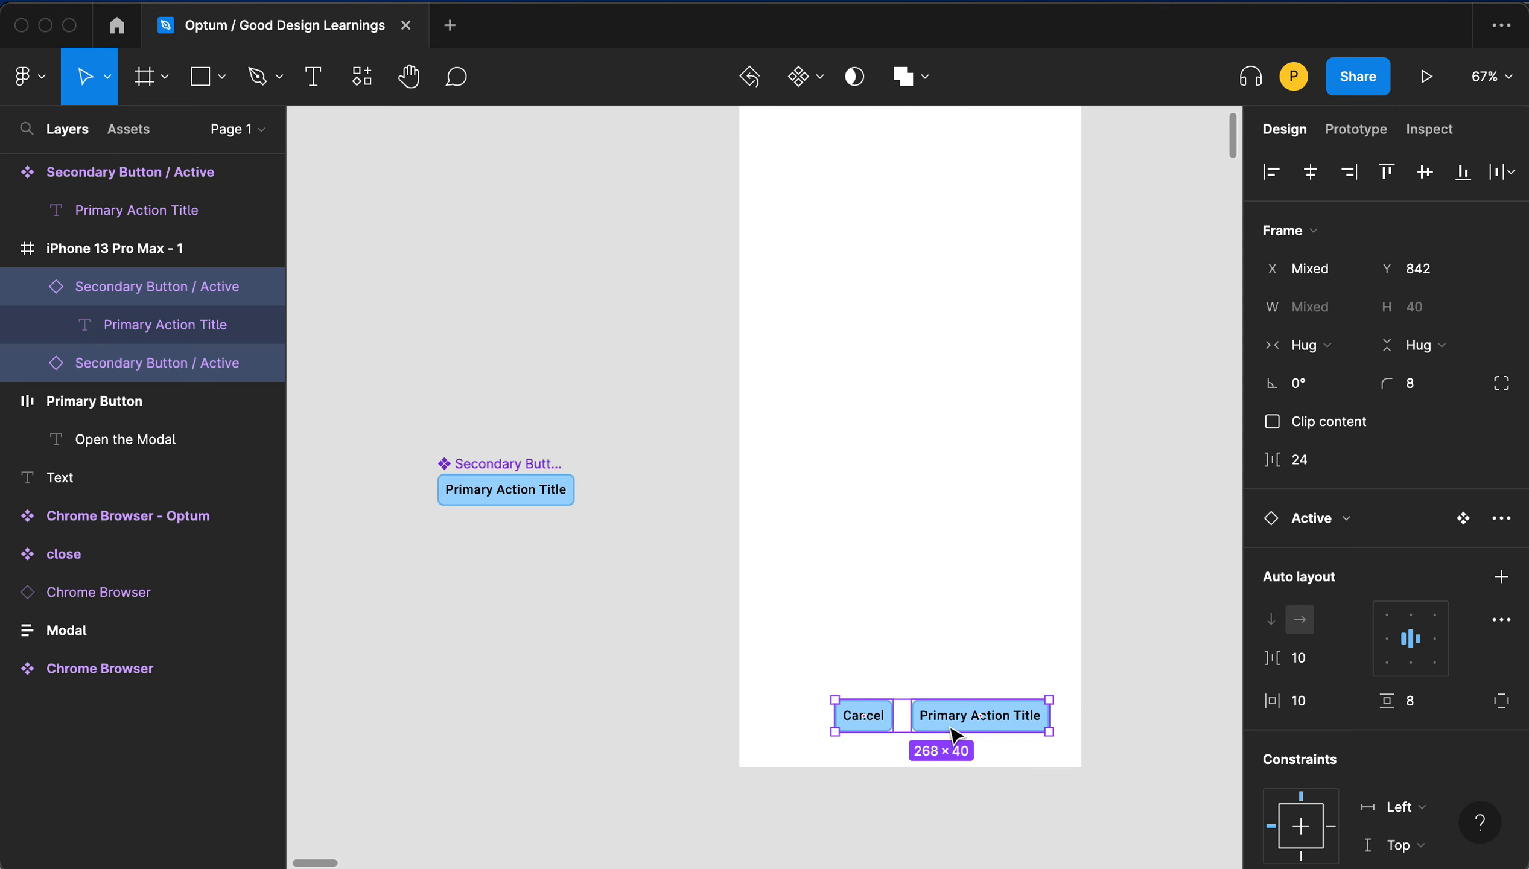
pyautogui.click(631, 645)
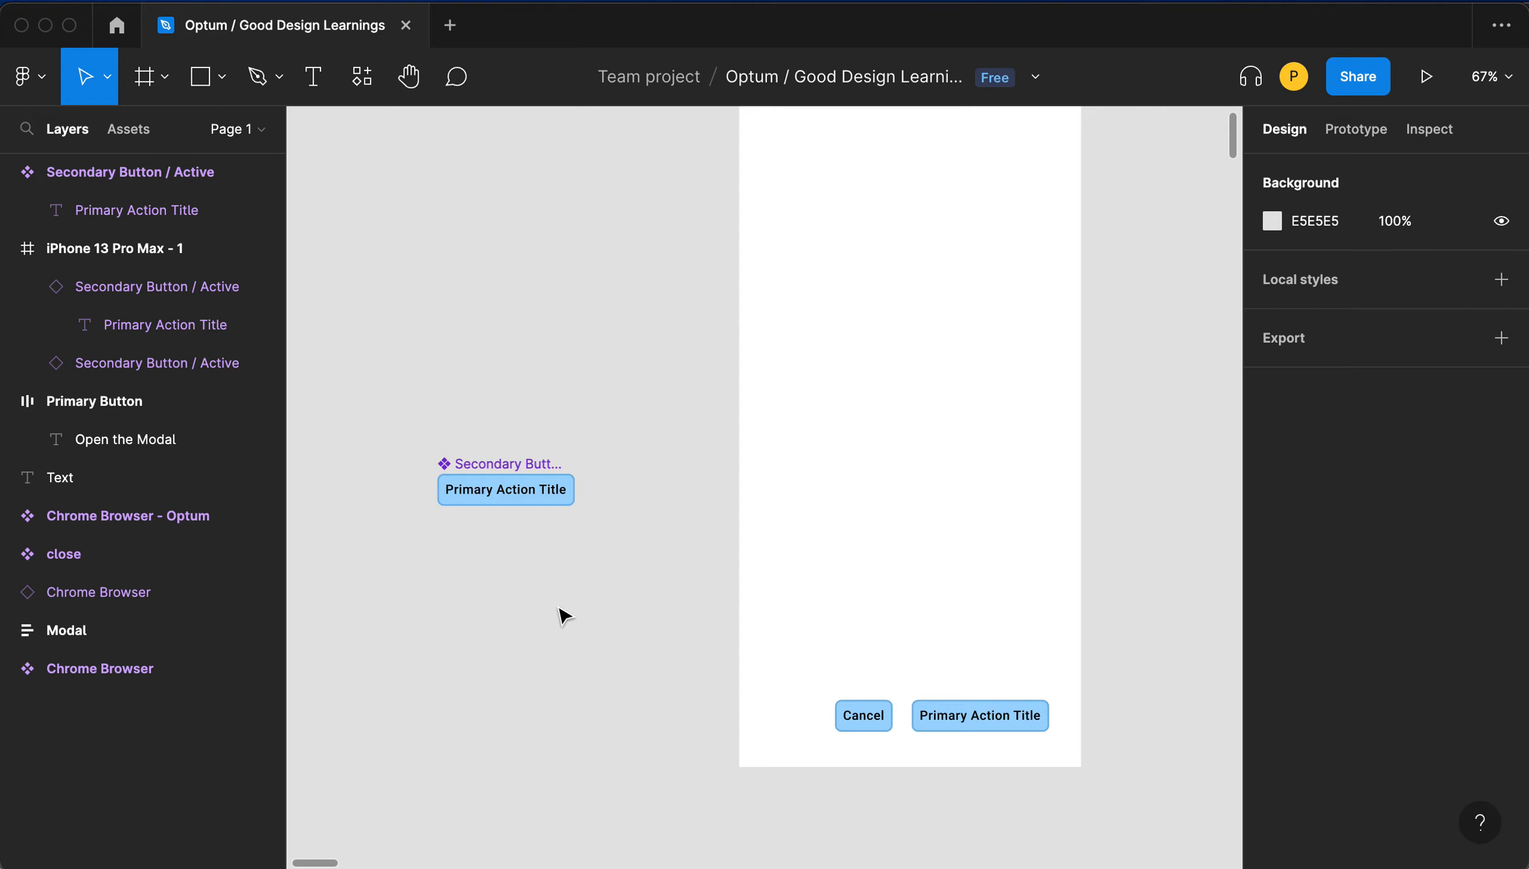
# - Add a text layer reading Text on the canvas below the button component
pyautogui.press('t')
pyautogui.click(484, 609)
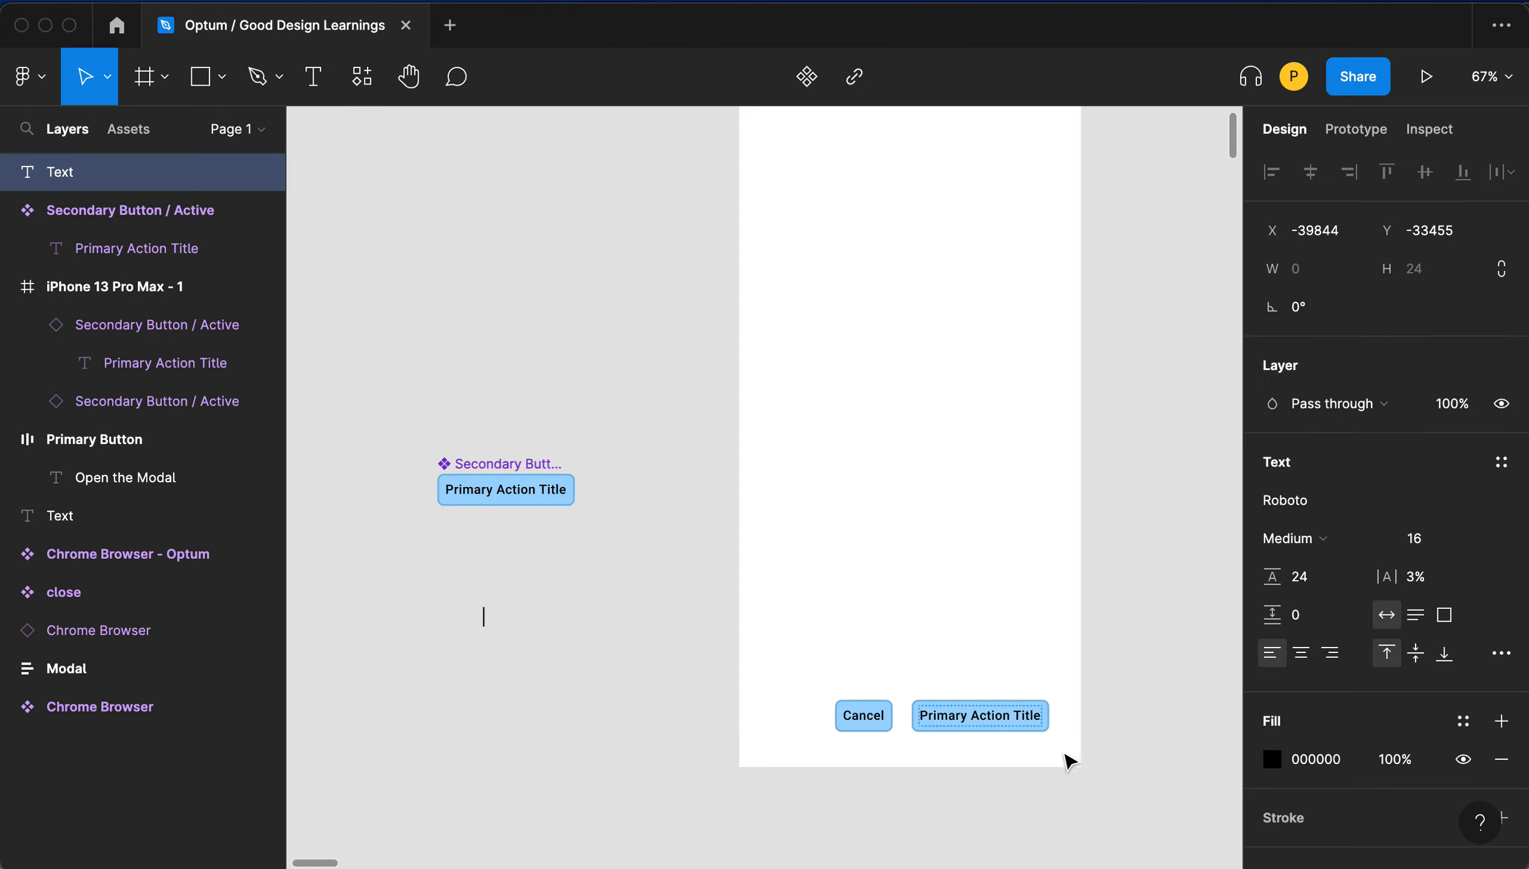
pyautogui.write('Text')
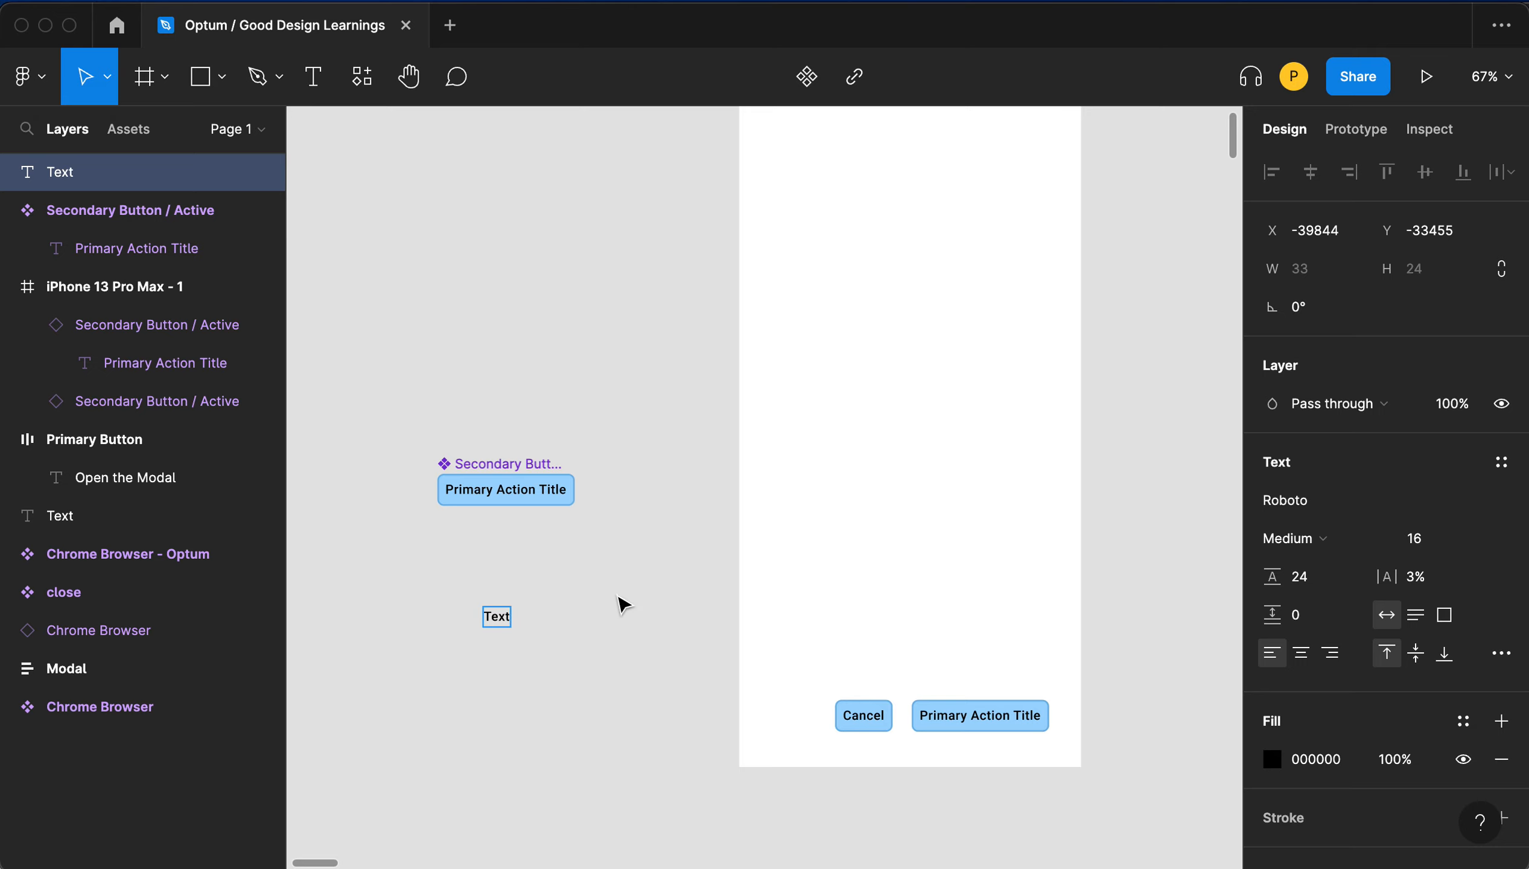
pyautogui.click(510, 620)
pyautogui.click(444, 577)
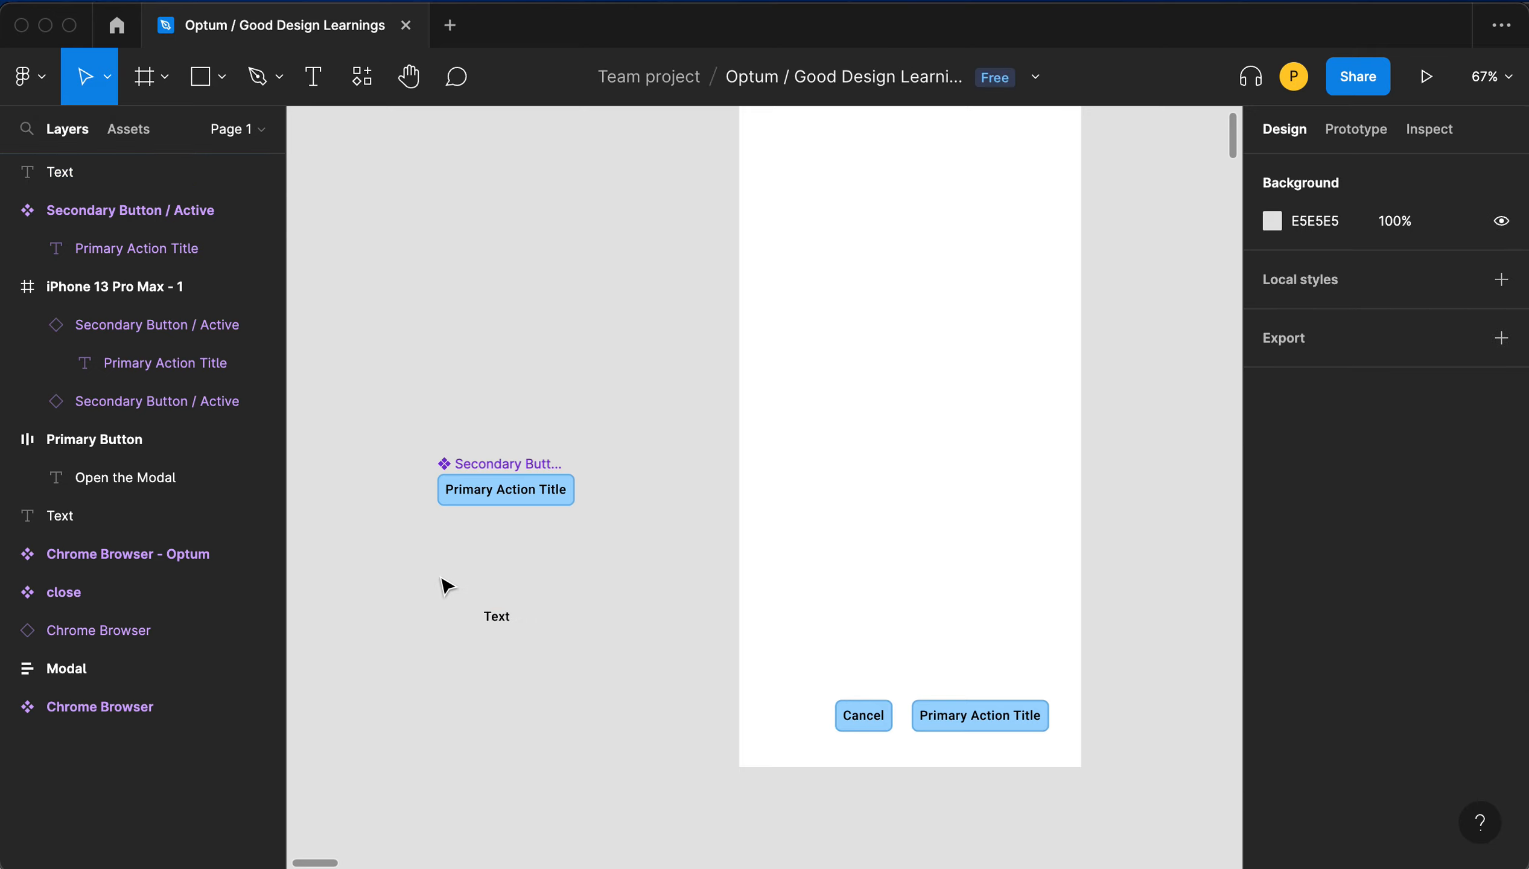
# - Wrap the new text layer in an auto layout frame
pyautogui.moveTo(445, 577); pyautogui.dragTo(619, 727)
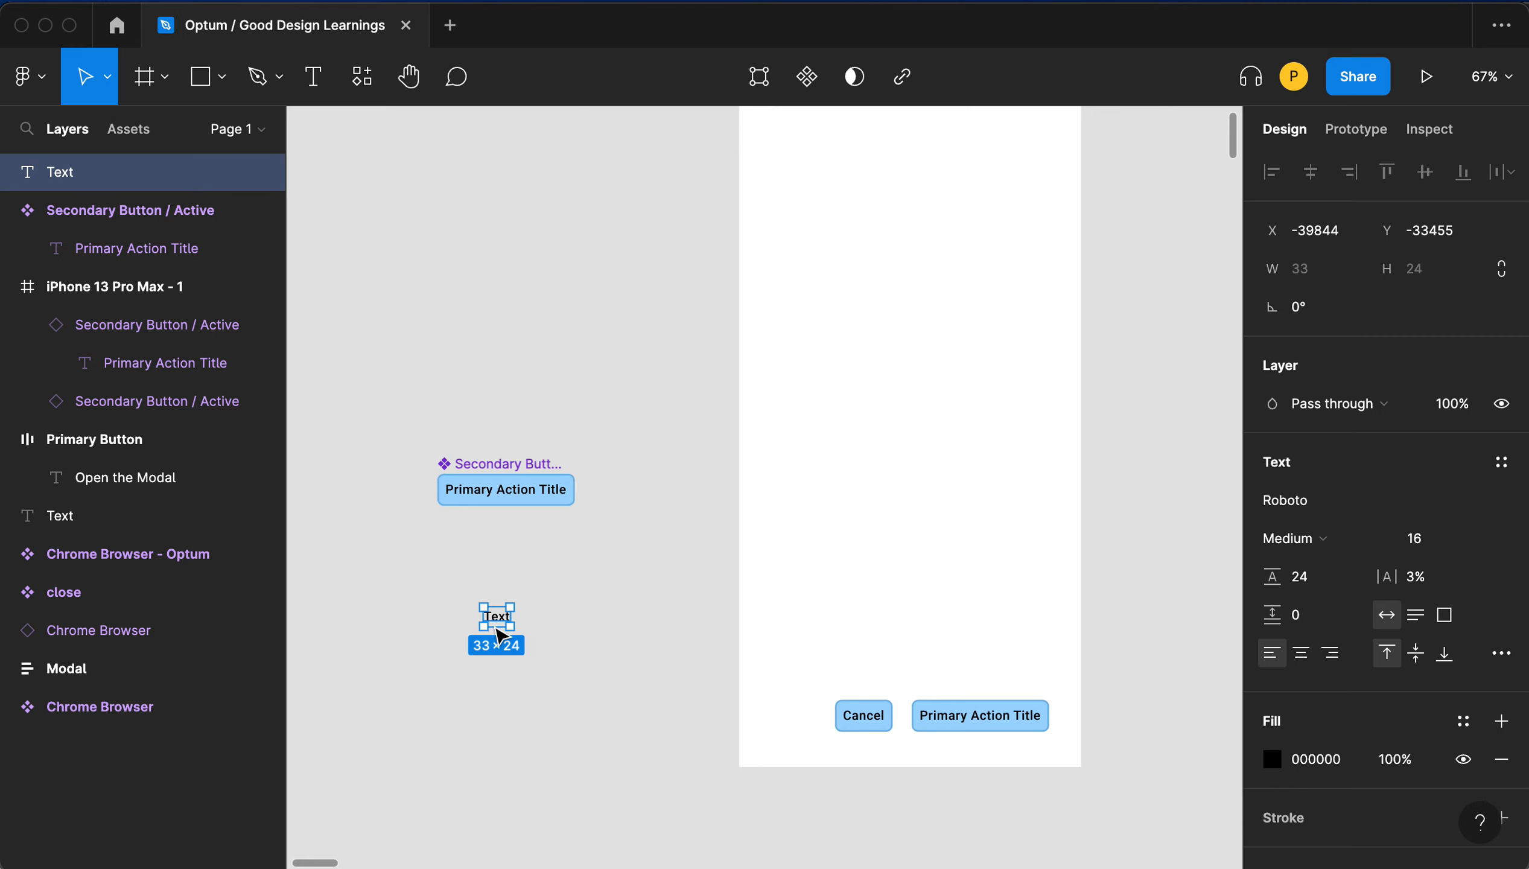
pyautogui.rightClick(494, 621)
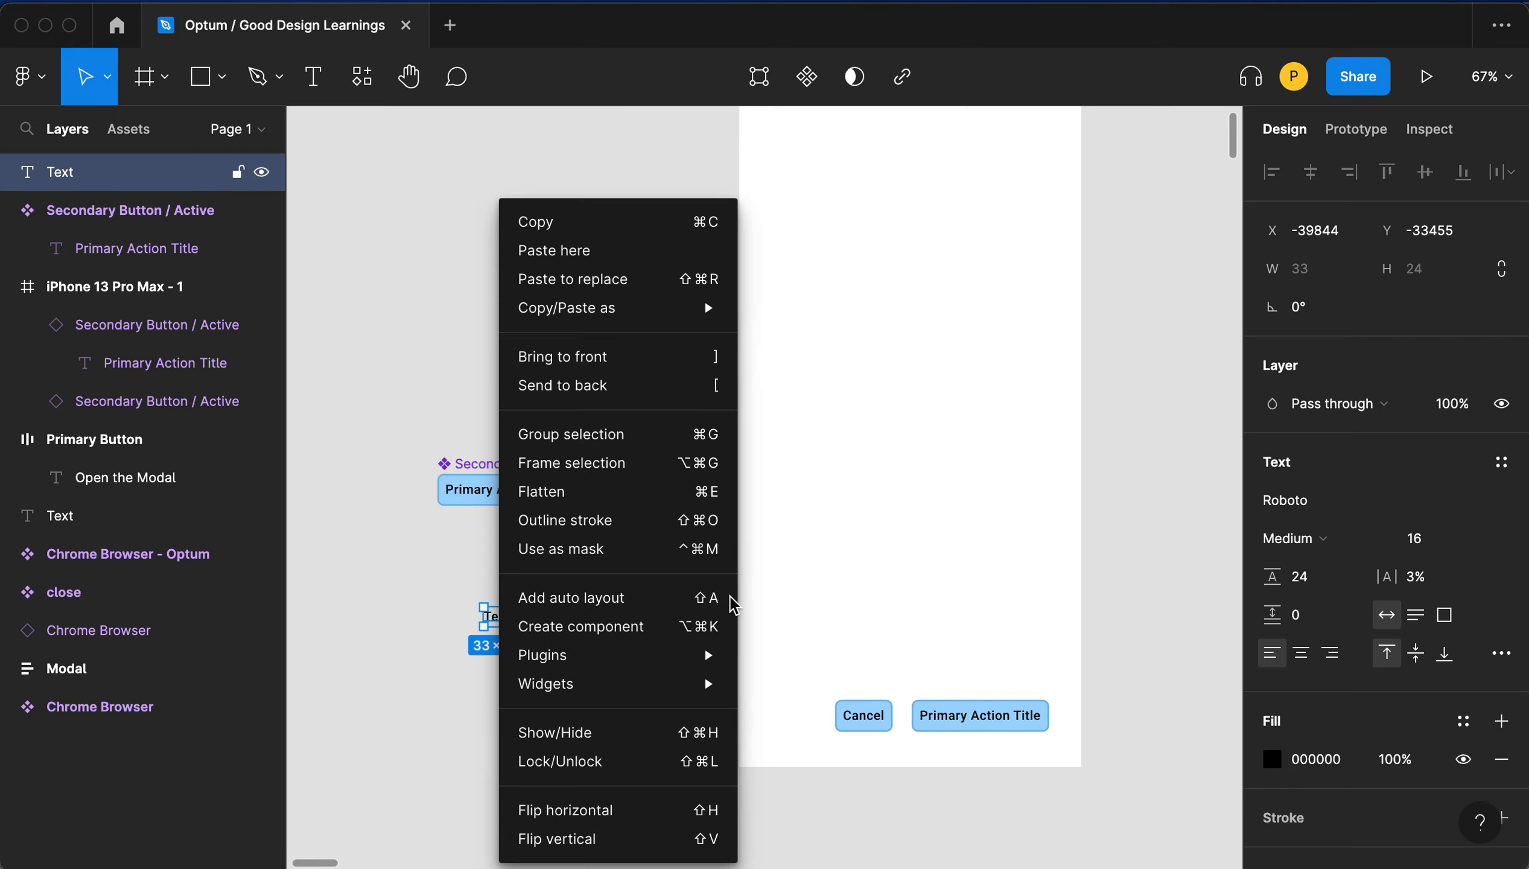
pyautogui.click(726, 614)
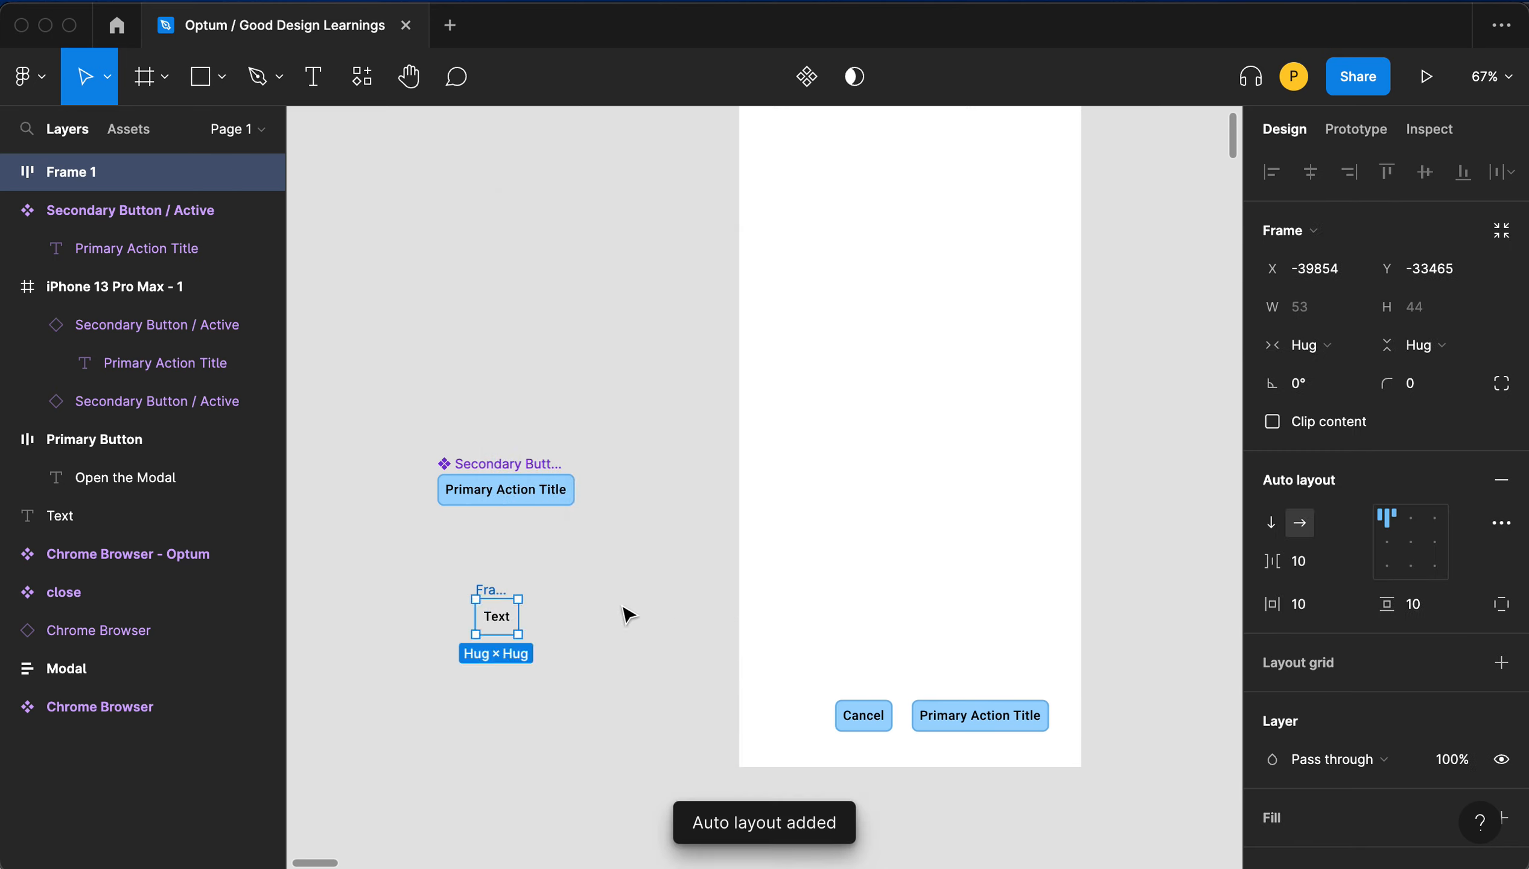
# - Set the new frame's vertical padding to 8 and its corner radius to 8
pyautogui.click(1409, 605)
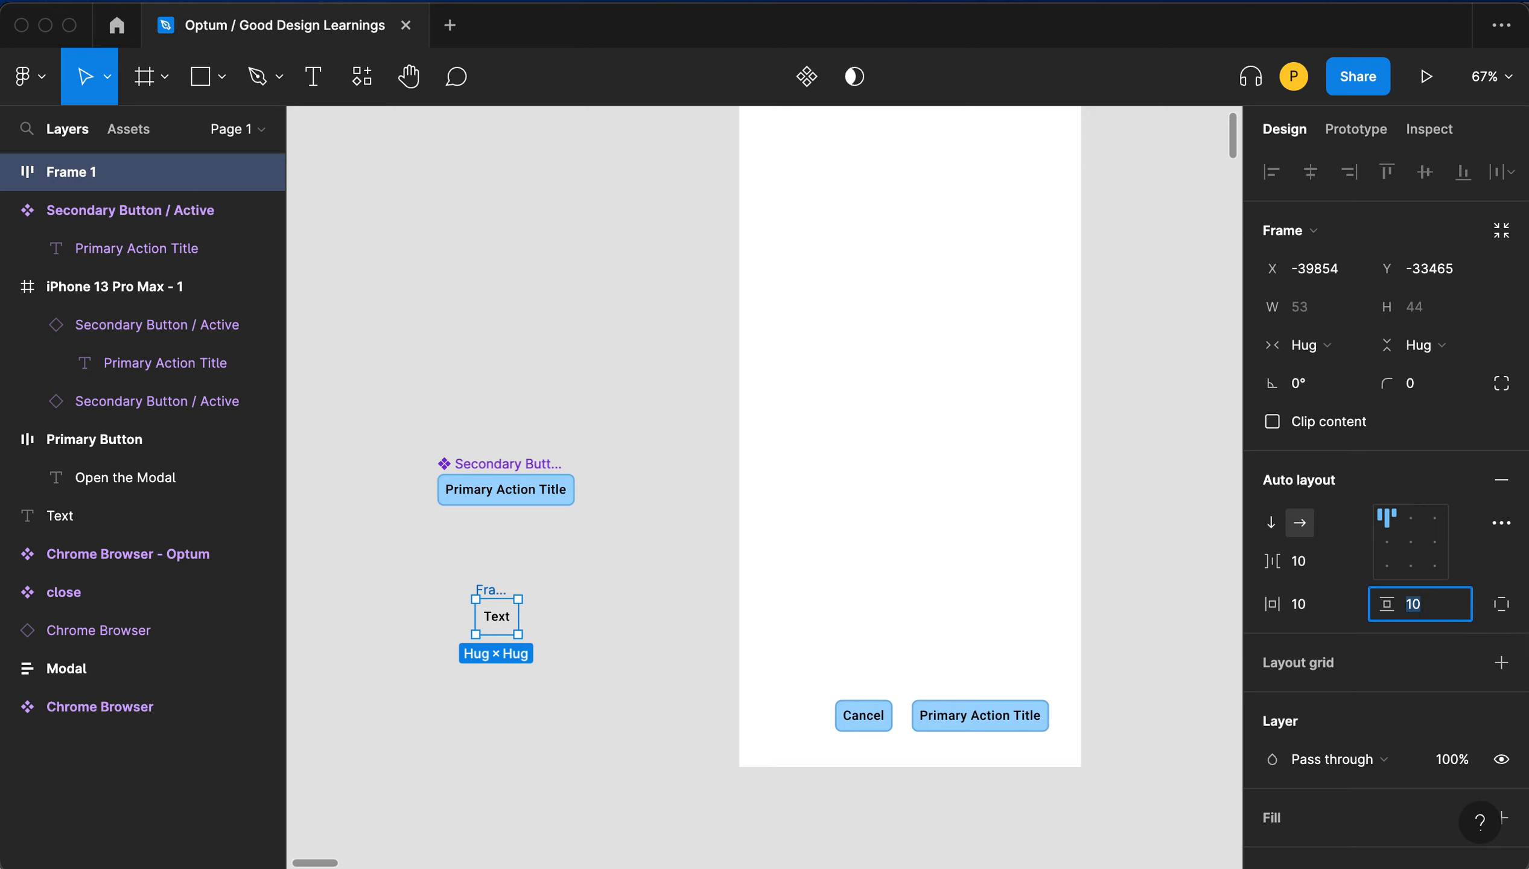
pyautogui.write('8')
pyautogui.press('Tab')
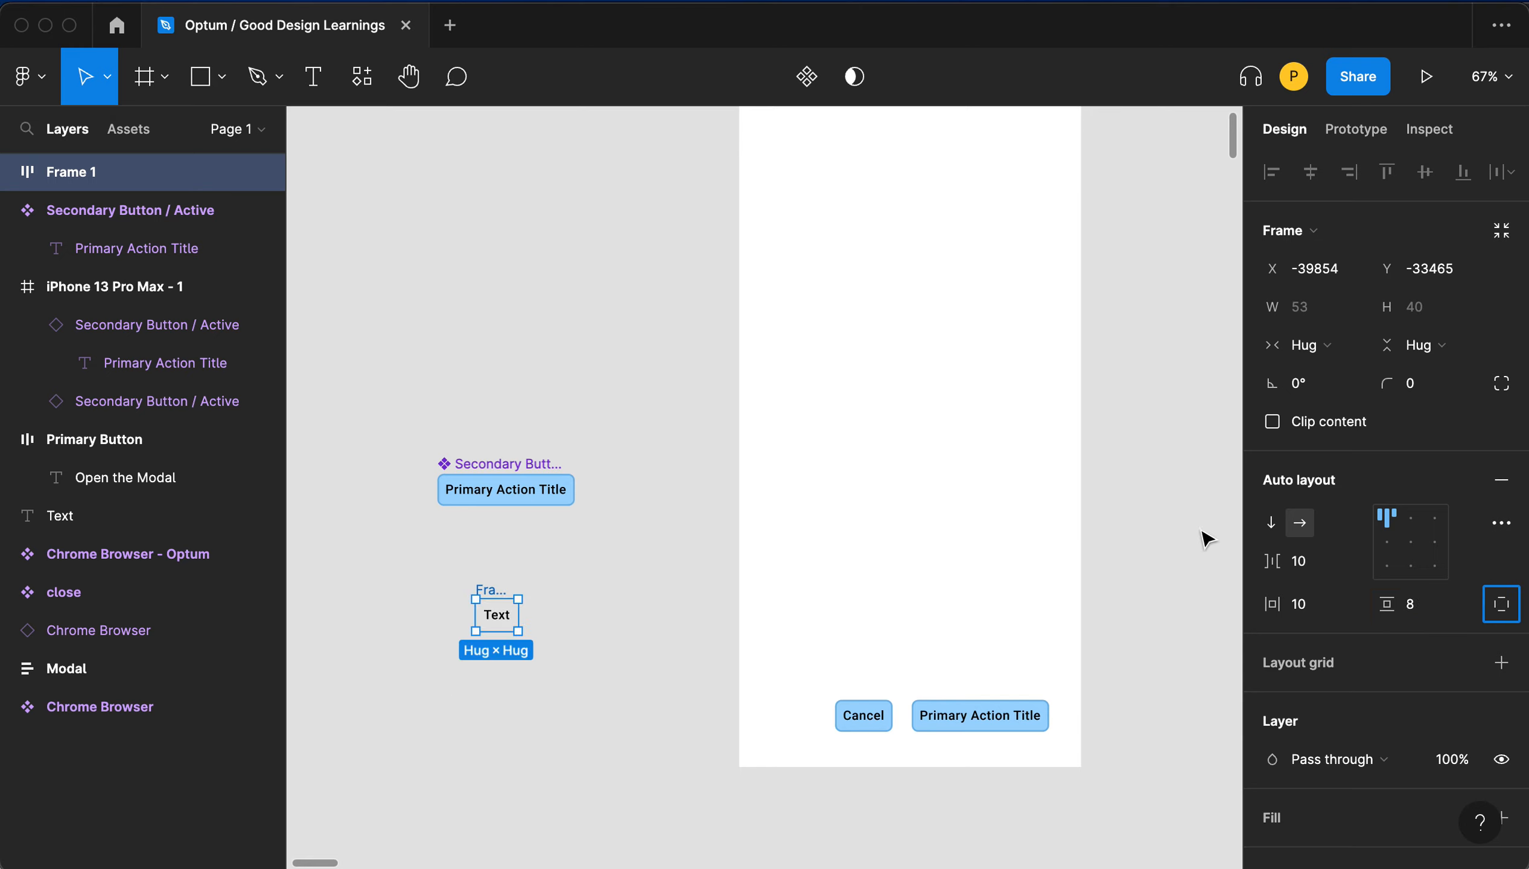
pyautogui.click(1418, 387)
pyautogui.write('8')
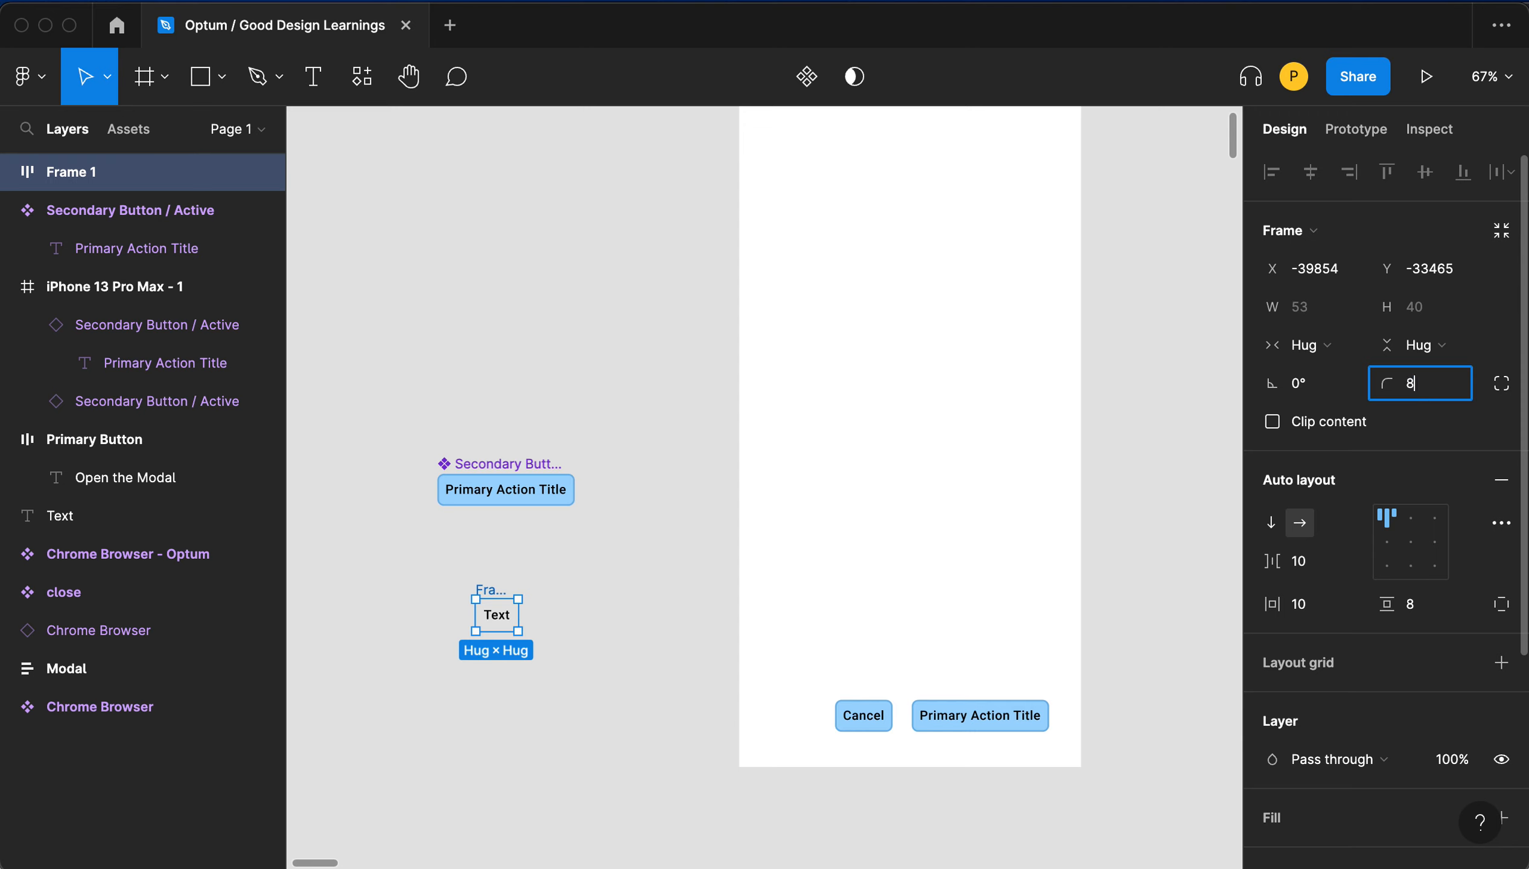
pyautogui.press('Tab')
# - Add a stroke to the frame with weight 2 and 24% opacity
pyautogui.scroll(-3, 1337, 782)
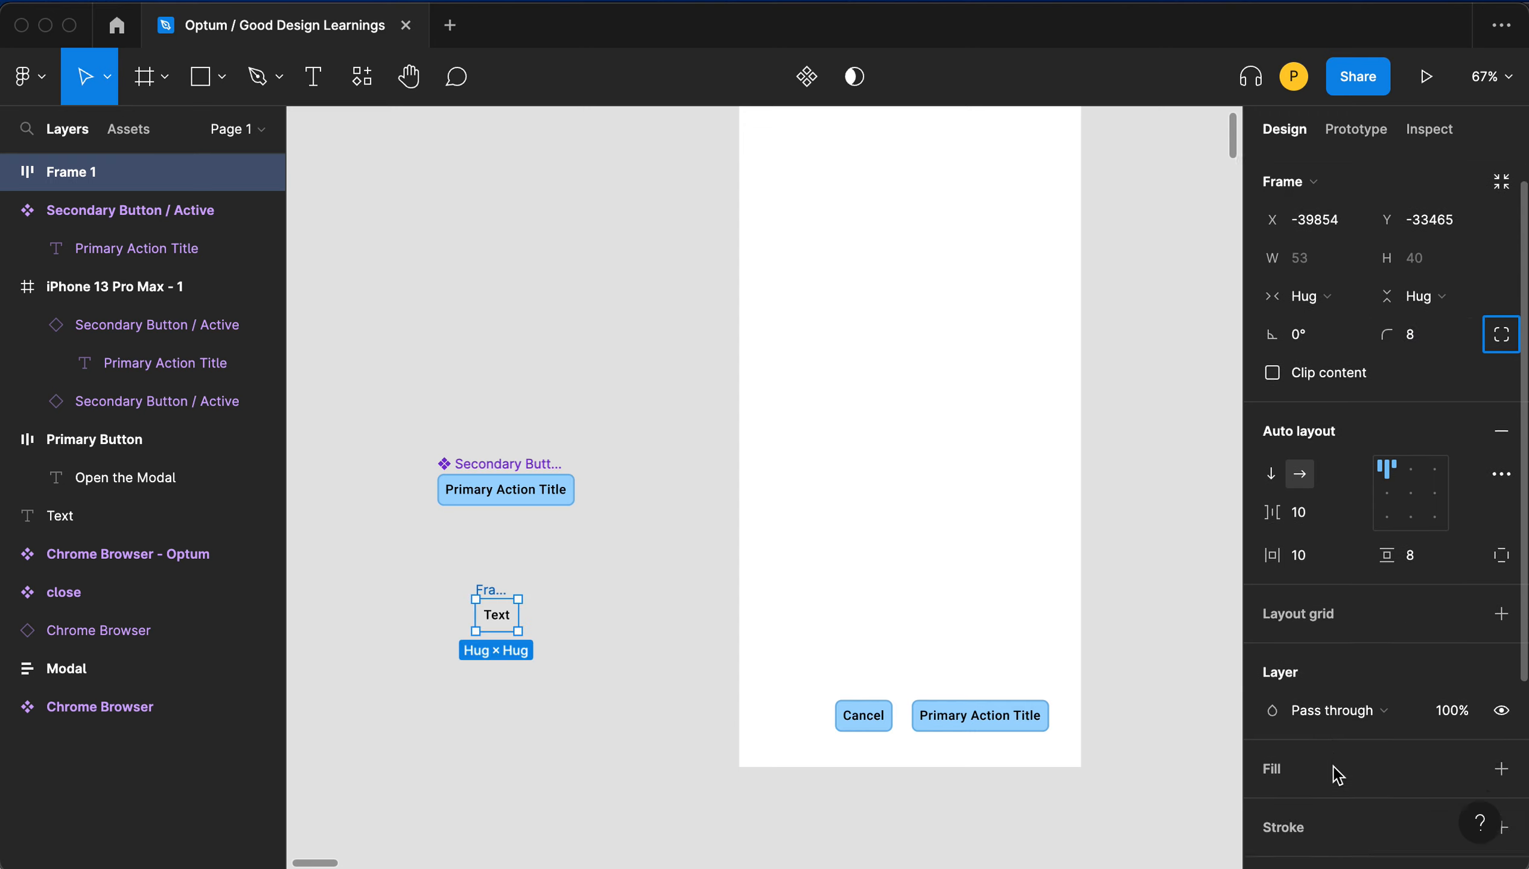
pyautogui.click(1332, 789)
pyautogui.click(1335, 826)
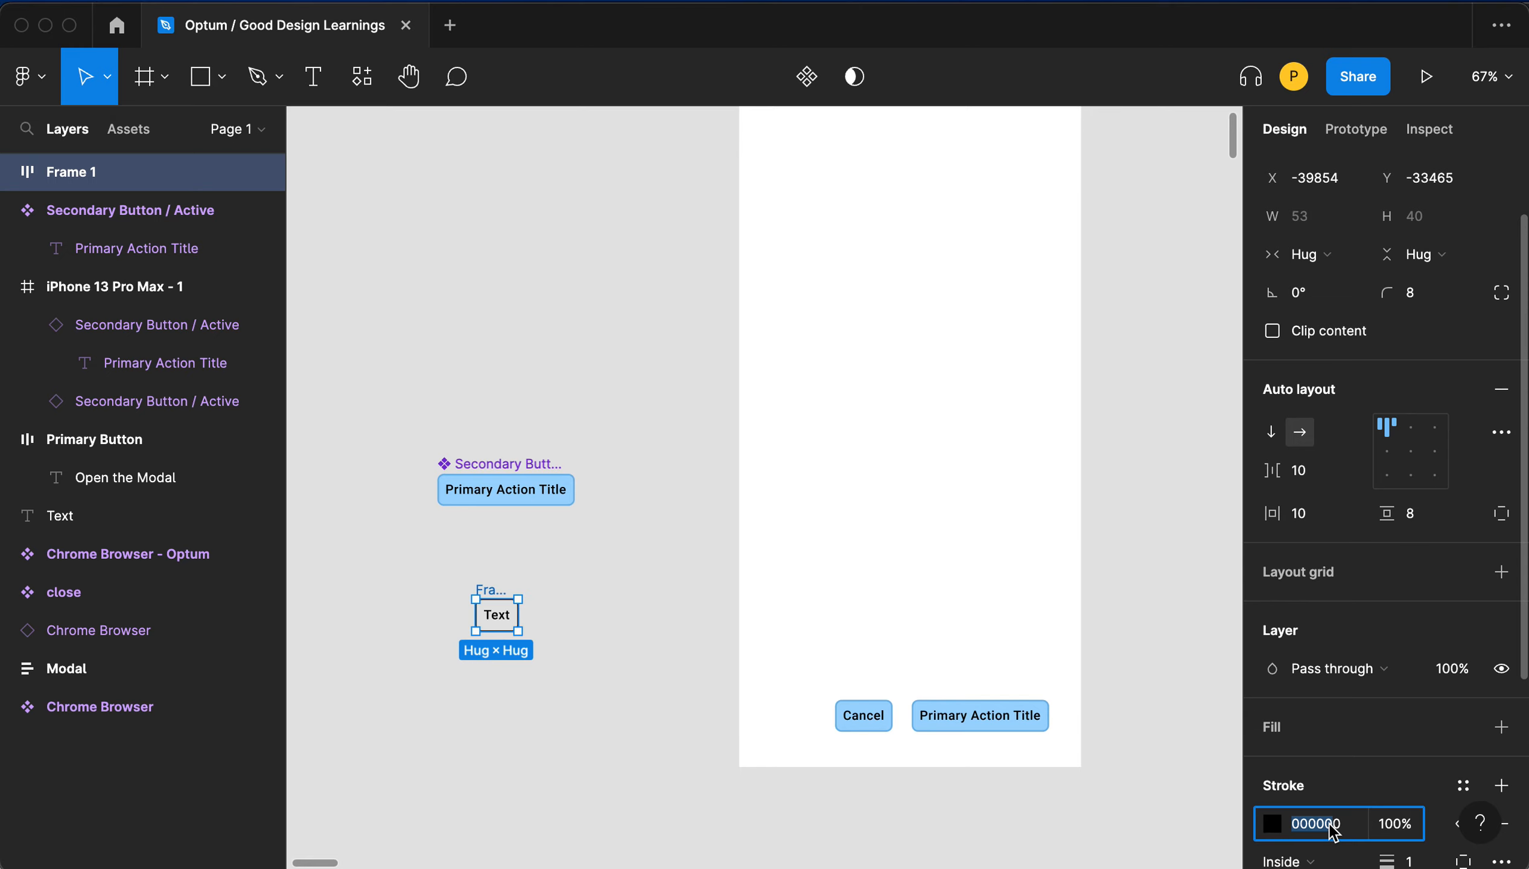
pyautogui.click(1407, 860)
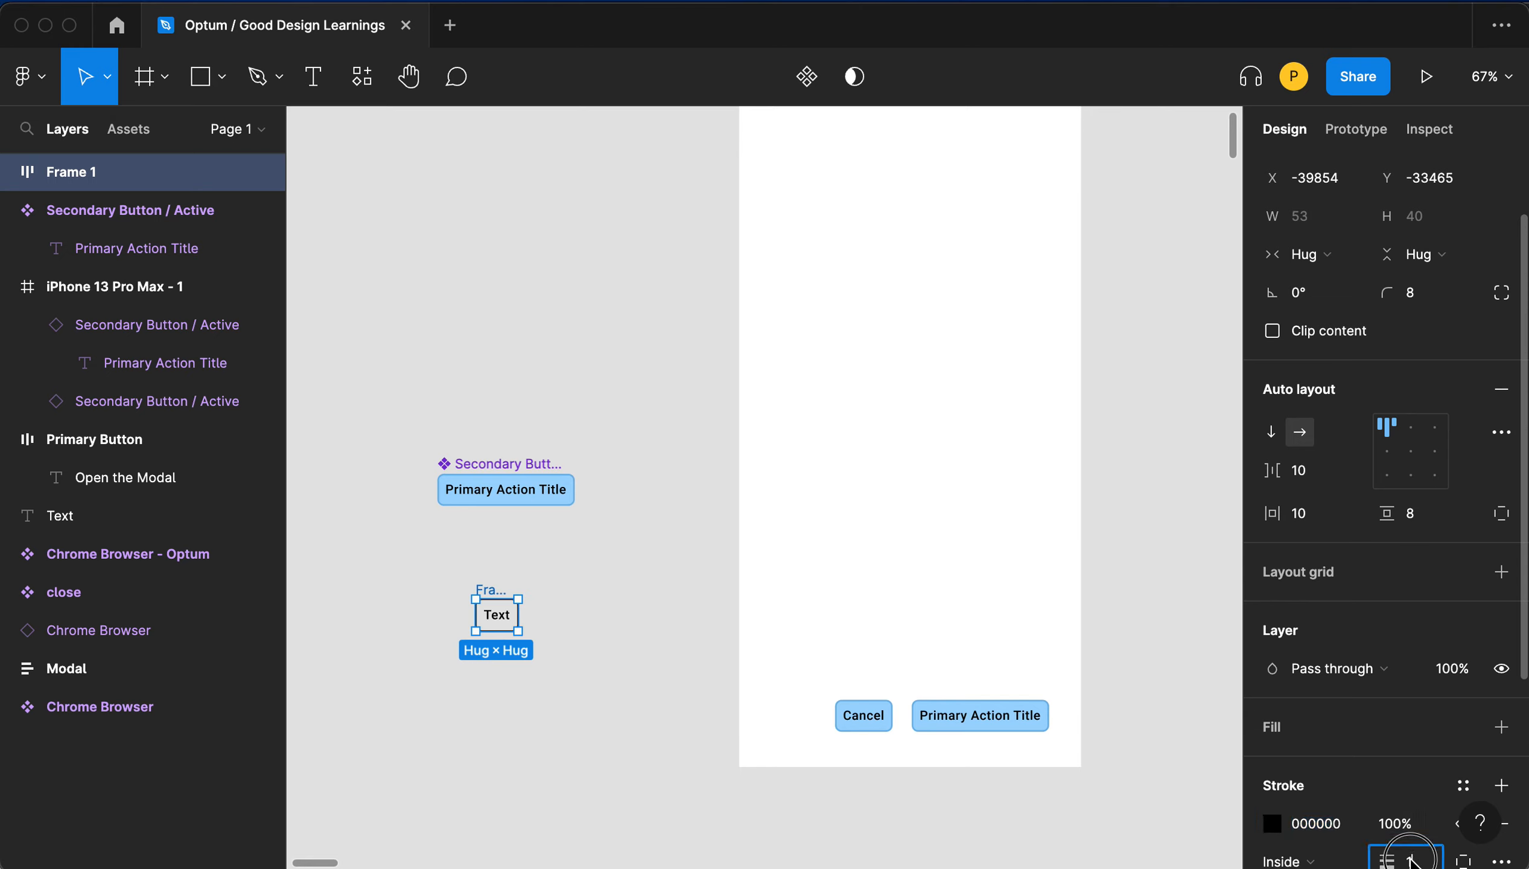
pyautogui.write('2')
pyautogui.press('Tab')
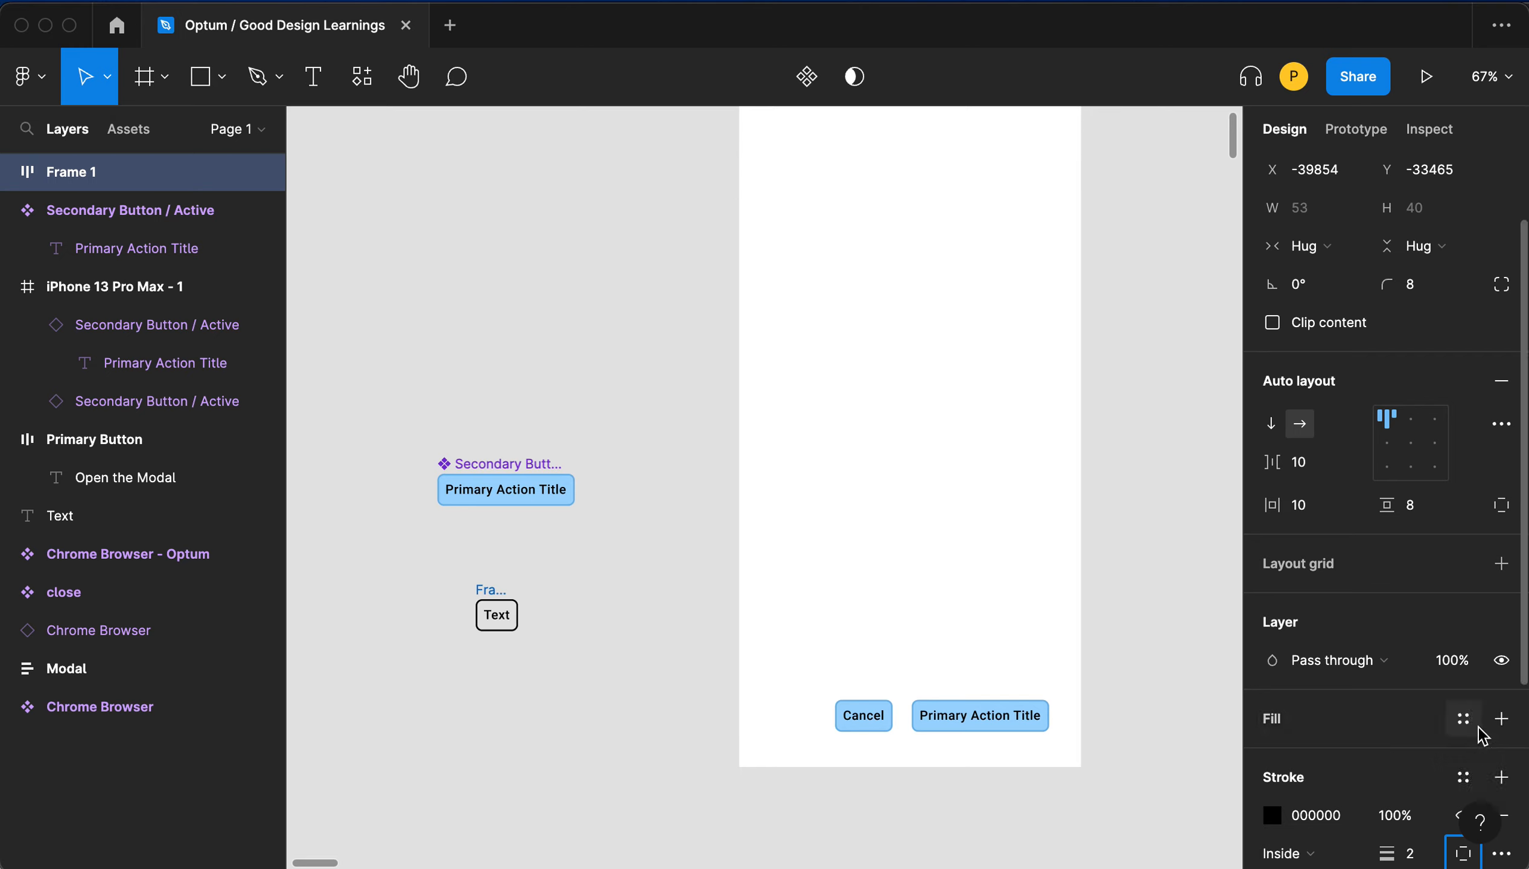
pyautogui.click(1396, 816)
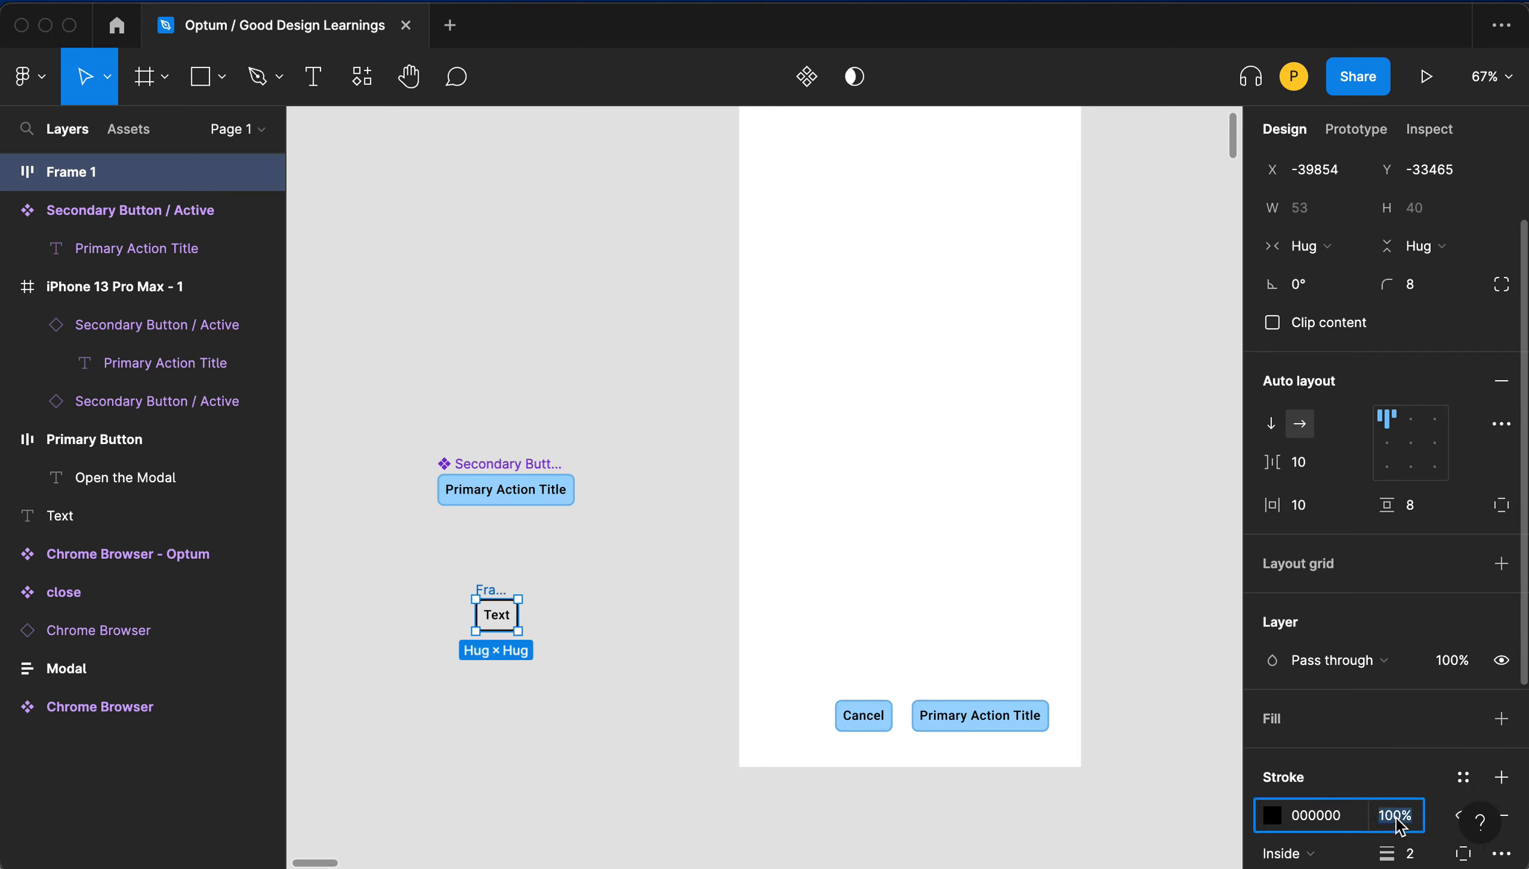
pyautogui.write('24')
pyautogui.press('Tab')
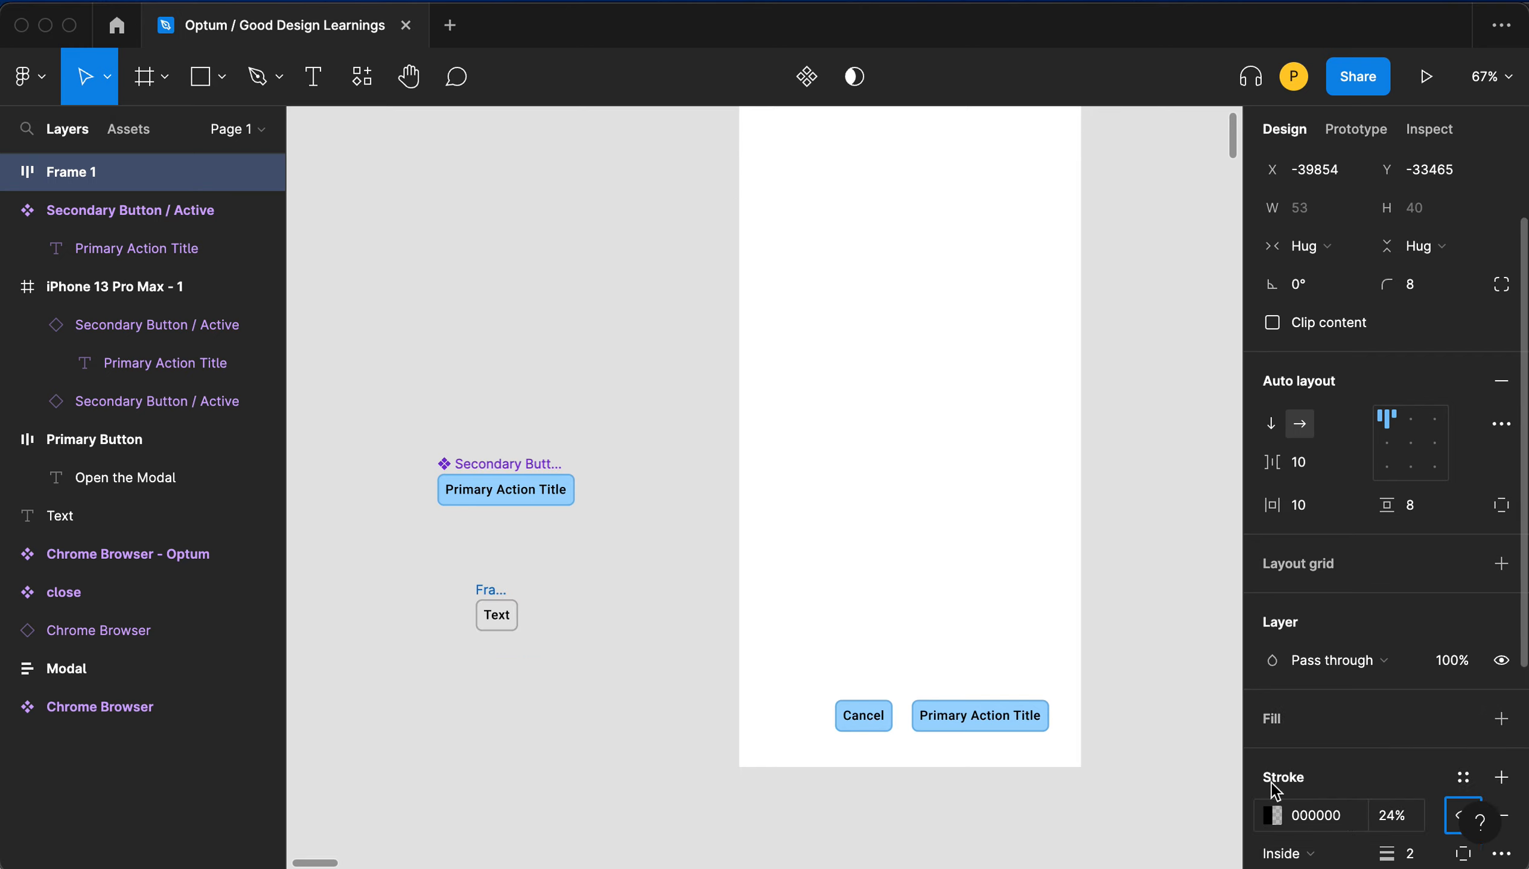
# - Set the fill opacity of the frame's text to 24%
pyautogui.scroll(-3, 1312, 745)
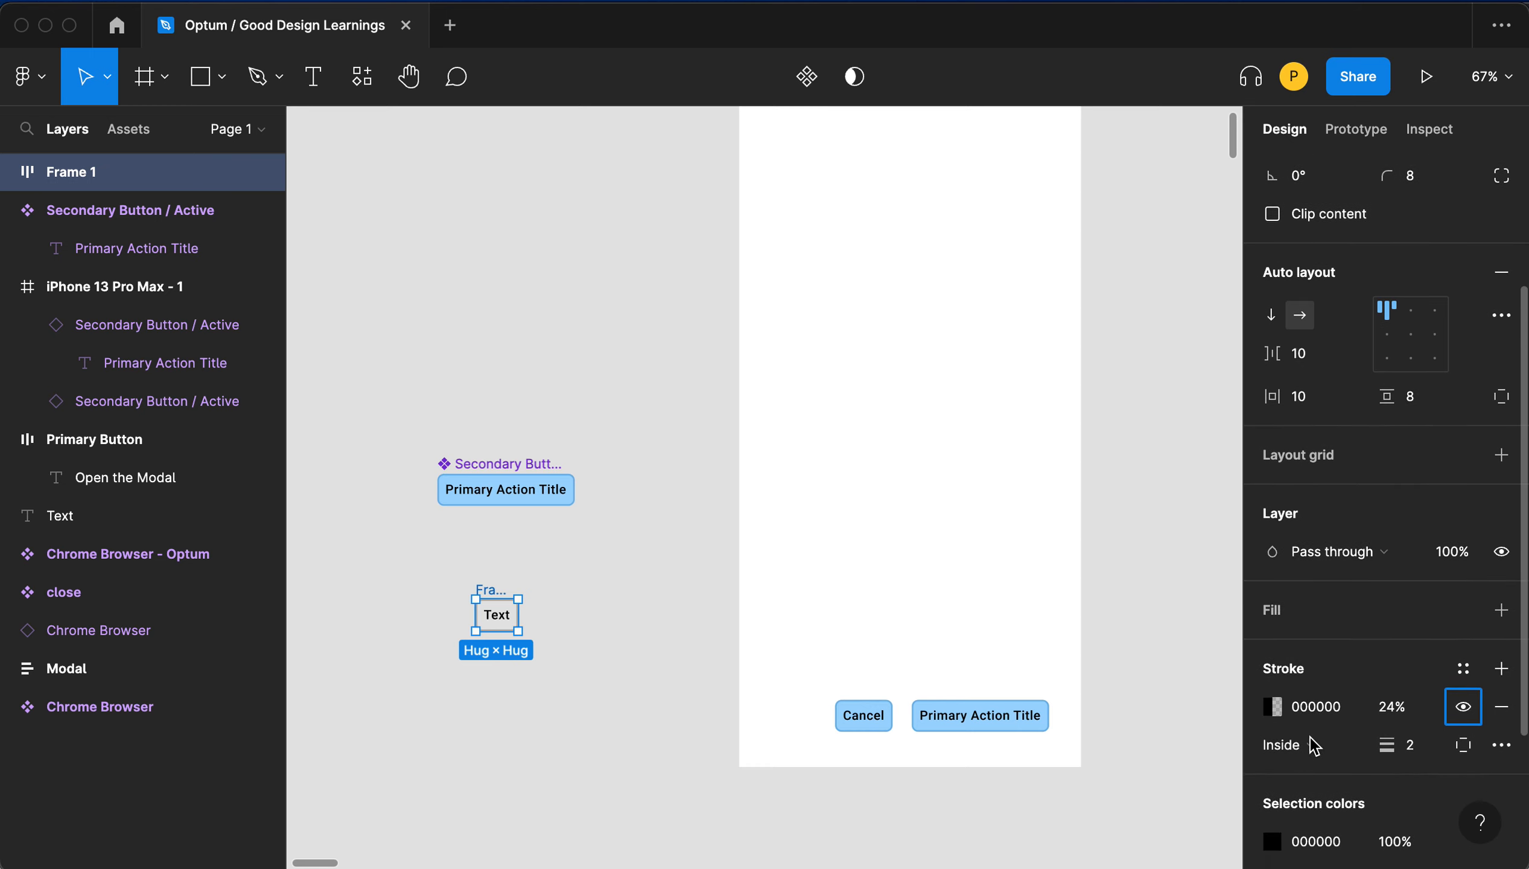
pyautogui.scroll(-3, 1324, 774)
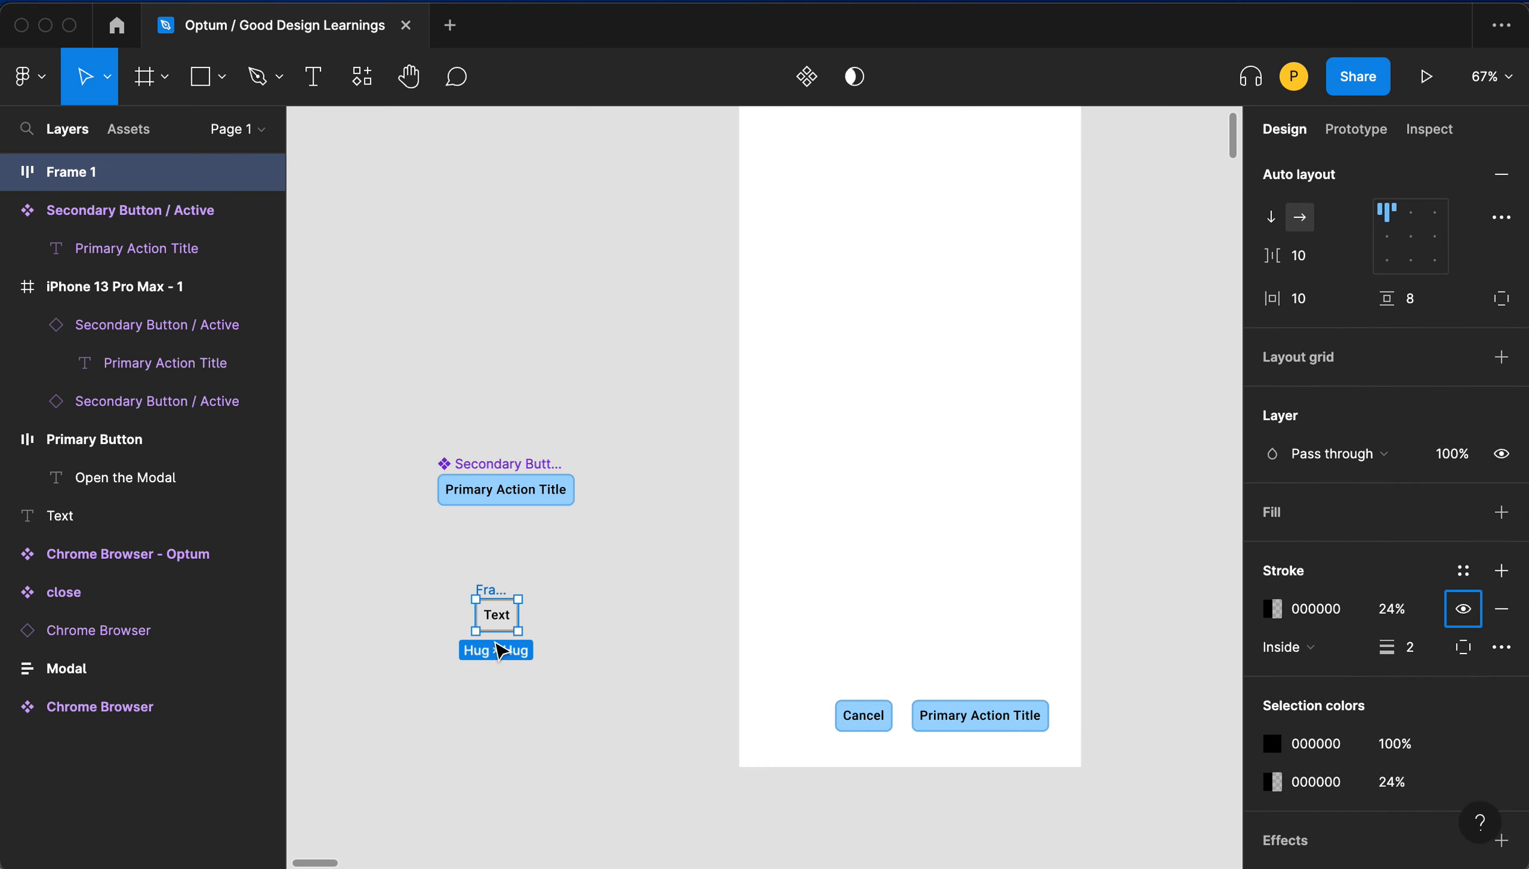
pyautogui.doubleClick(497, 614)
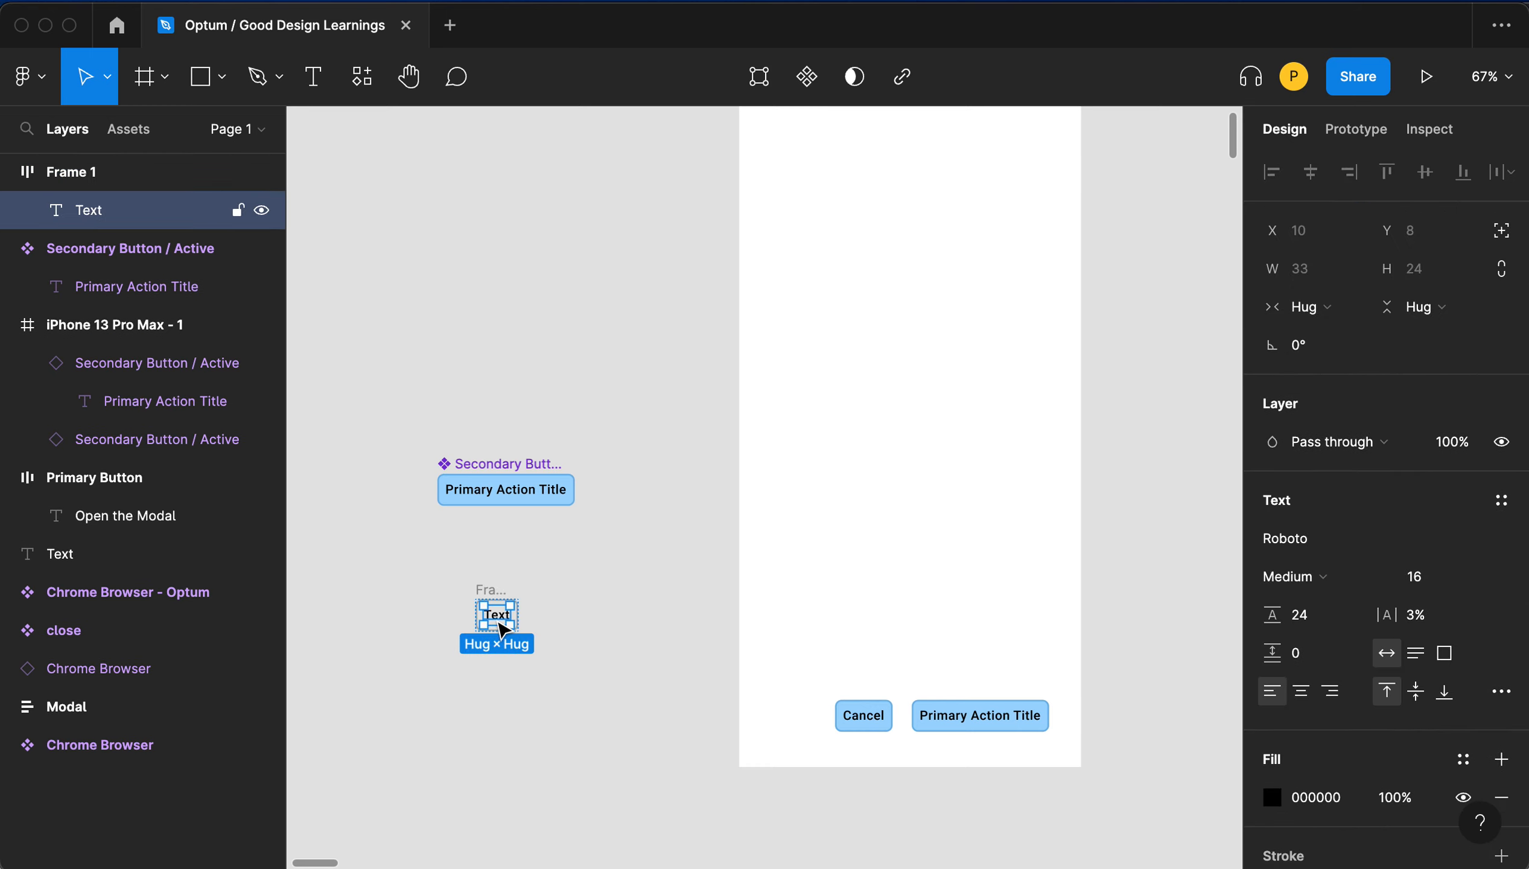
pyautogui.click(1393, 798)
pyautogui.write('24')
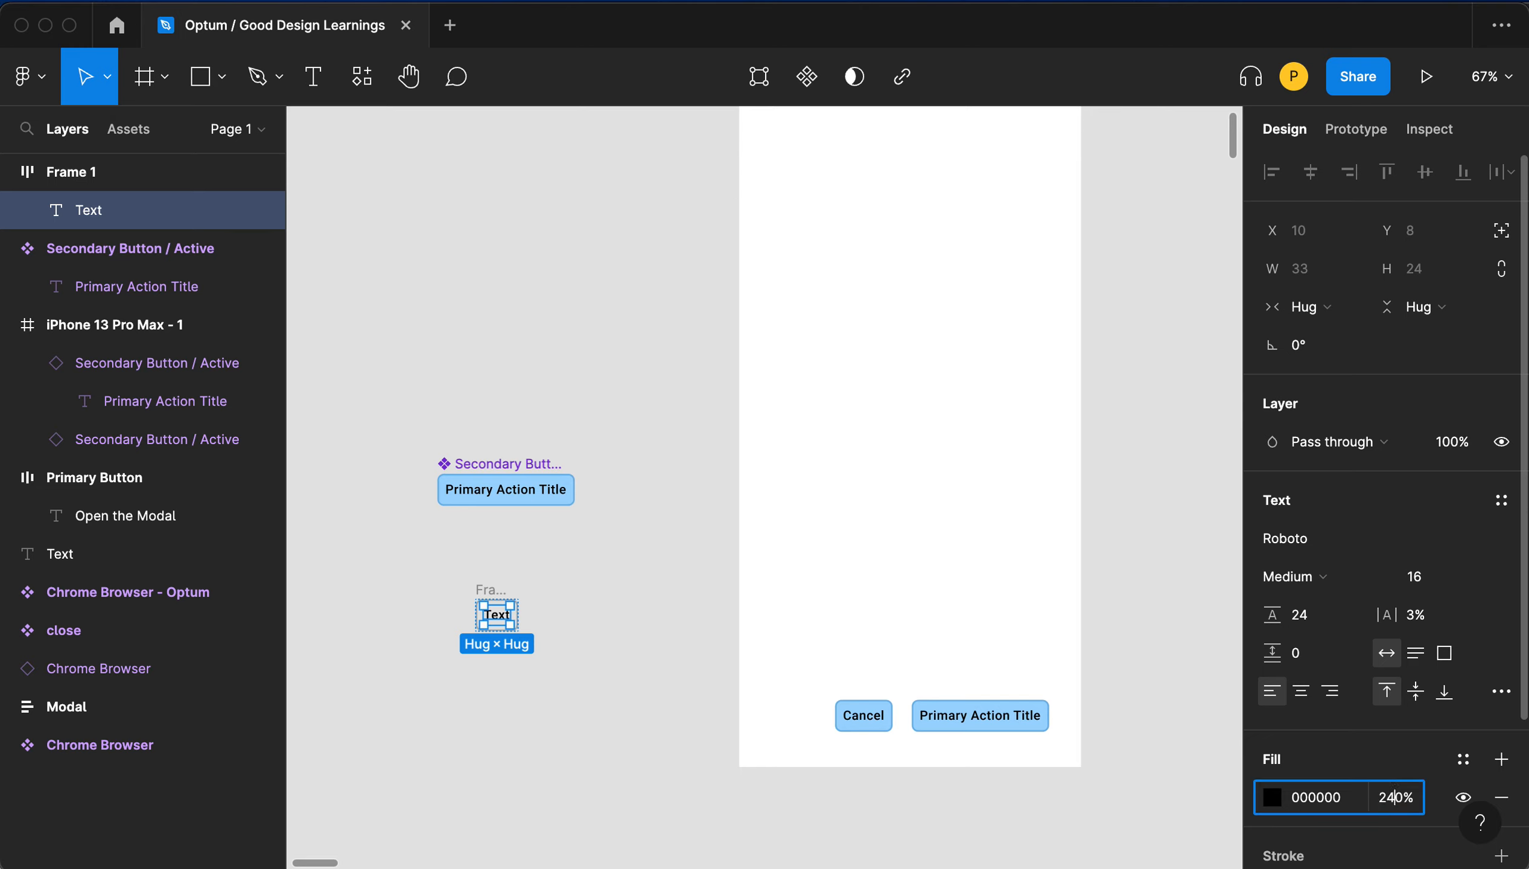
pyautogui.press('Tab')
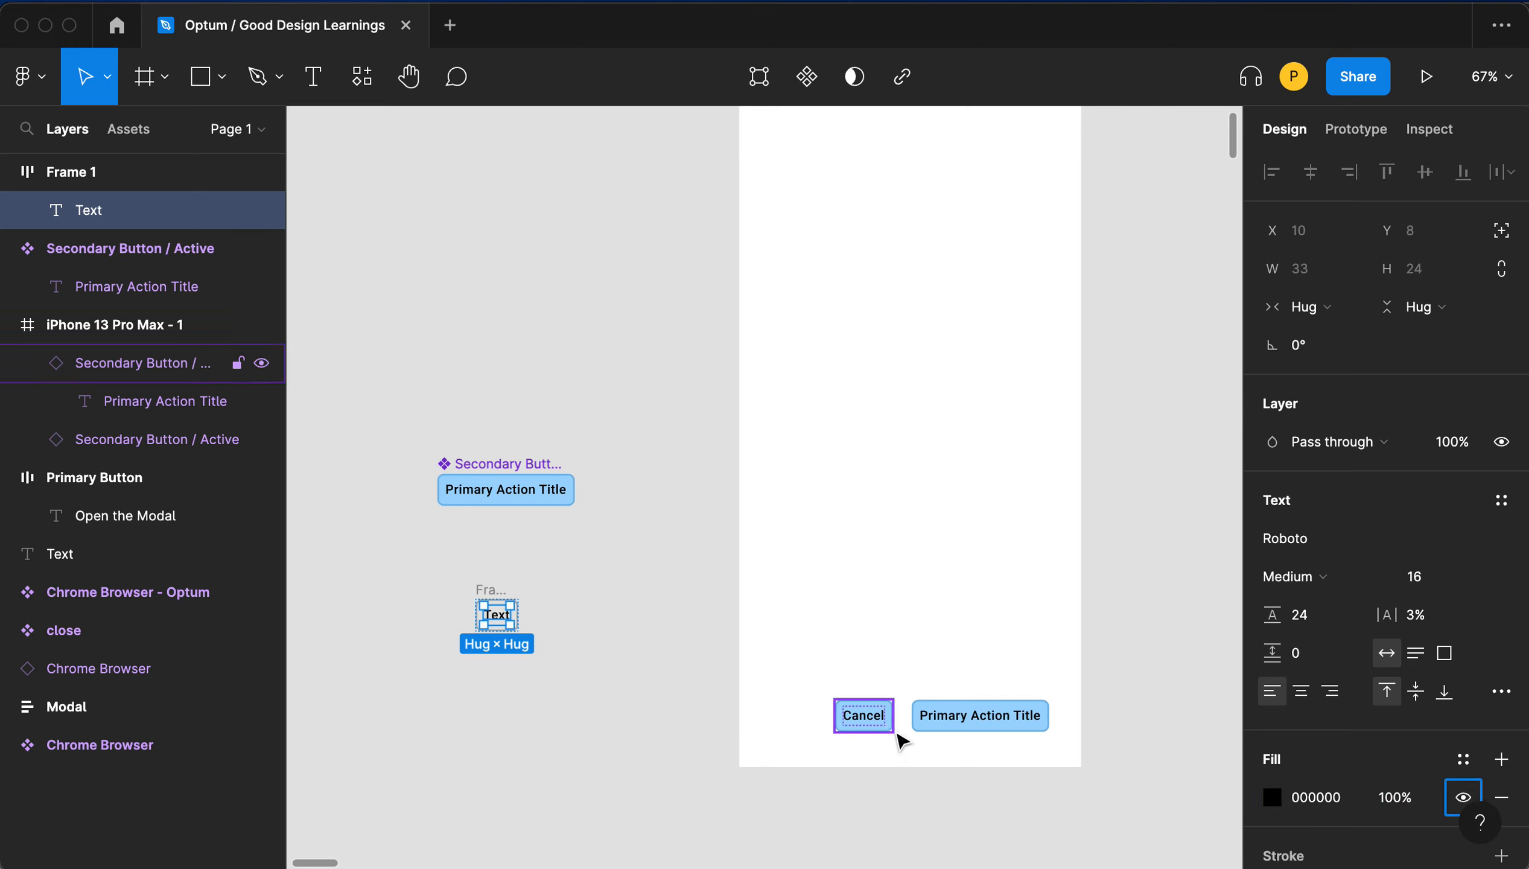
pyautogui.click(1394, 797)
pyautogui.write('24')
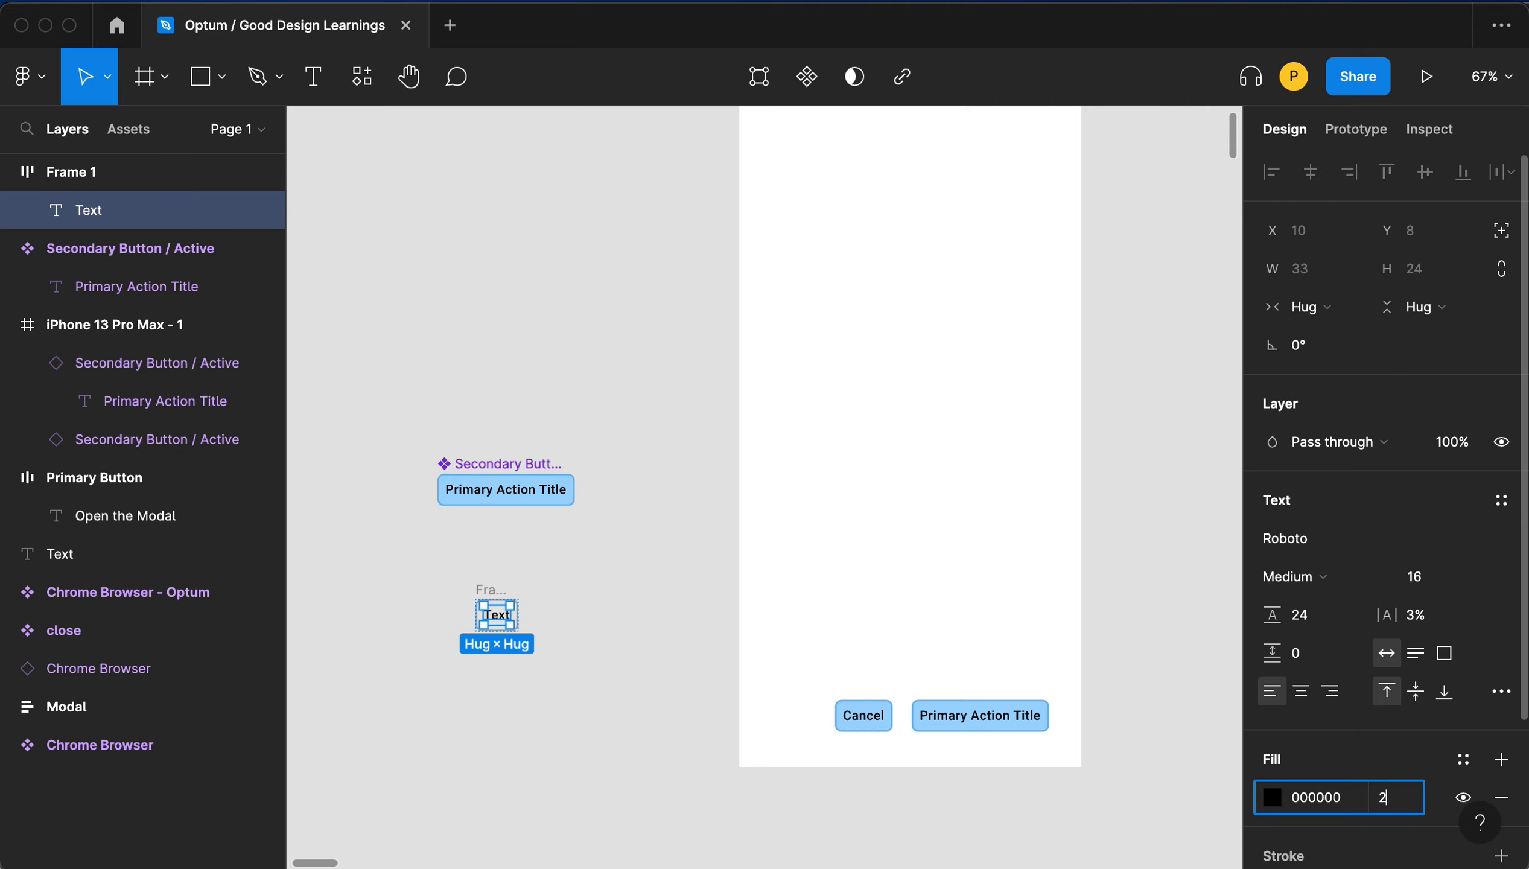
pyautogui.press('Return')
pyautogui.click(618, 644)
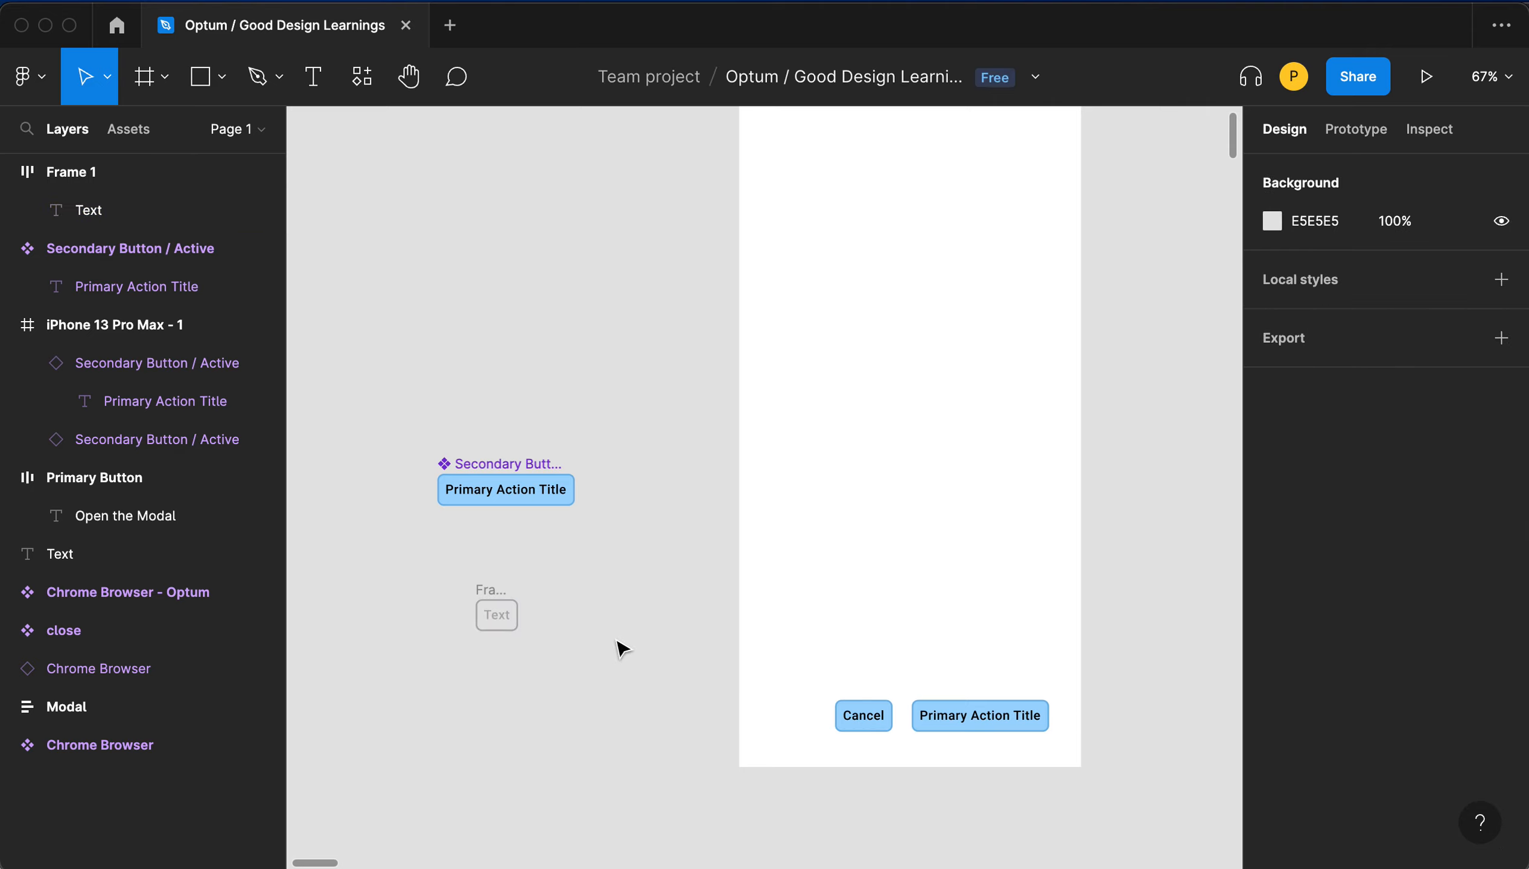
# - Rename the new frame to Secondary Button / Inactive
pyautogui.scroll(-5, 502, 616)
pyautogui.scroll(5, 508, 617)
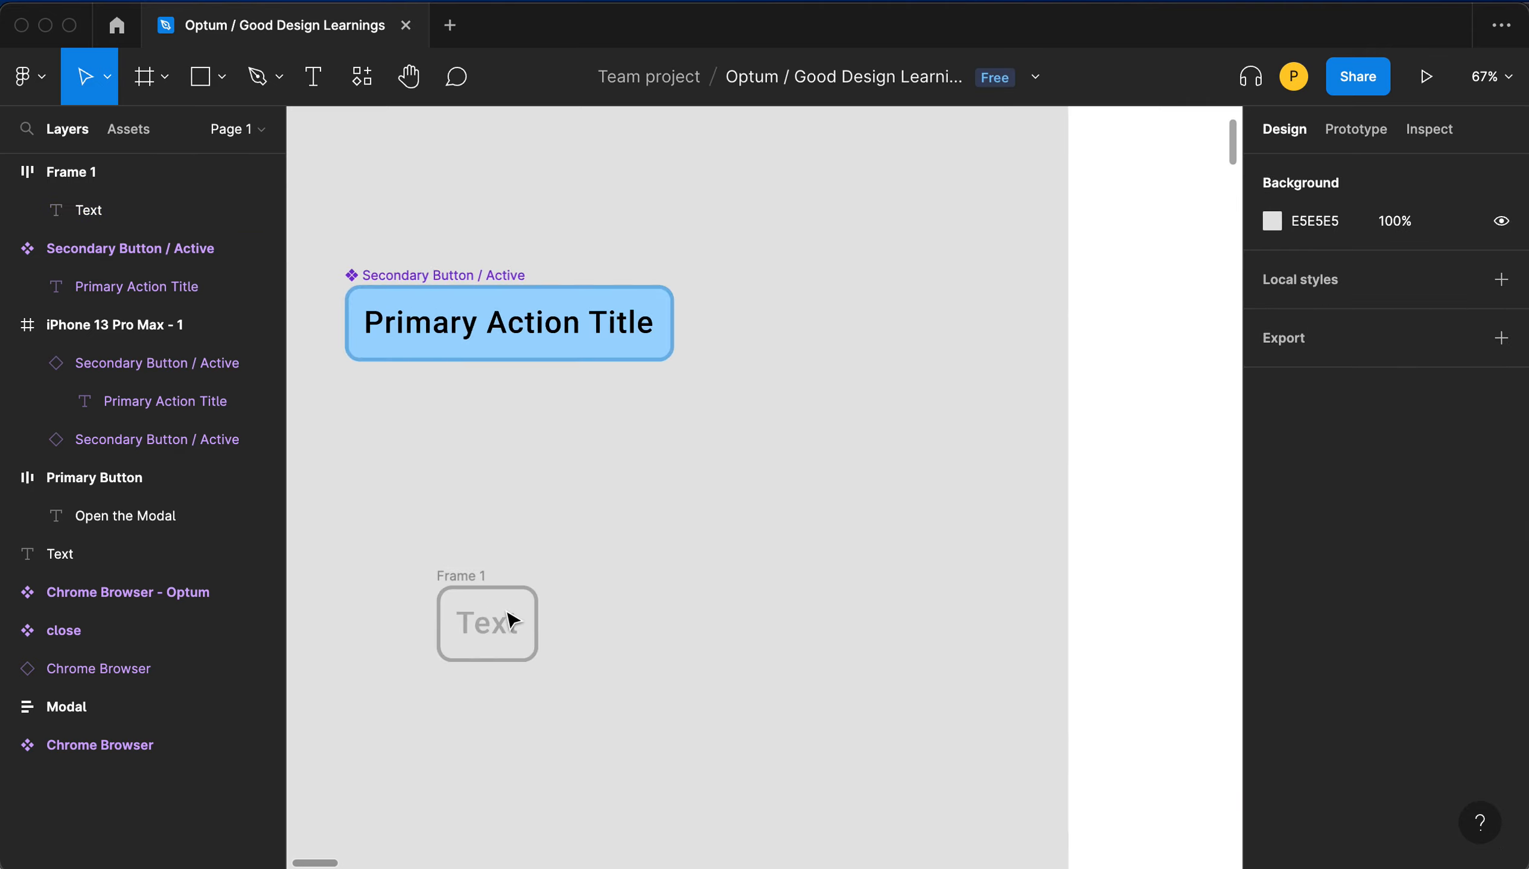
pyautogui.click(454, 578)
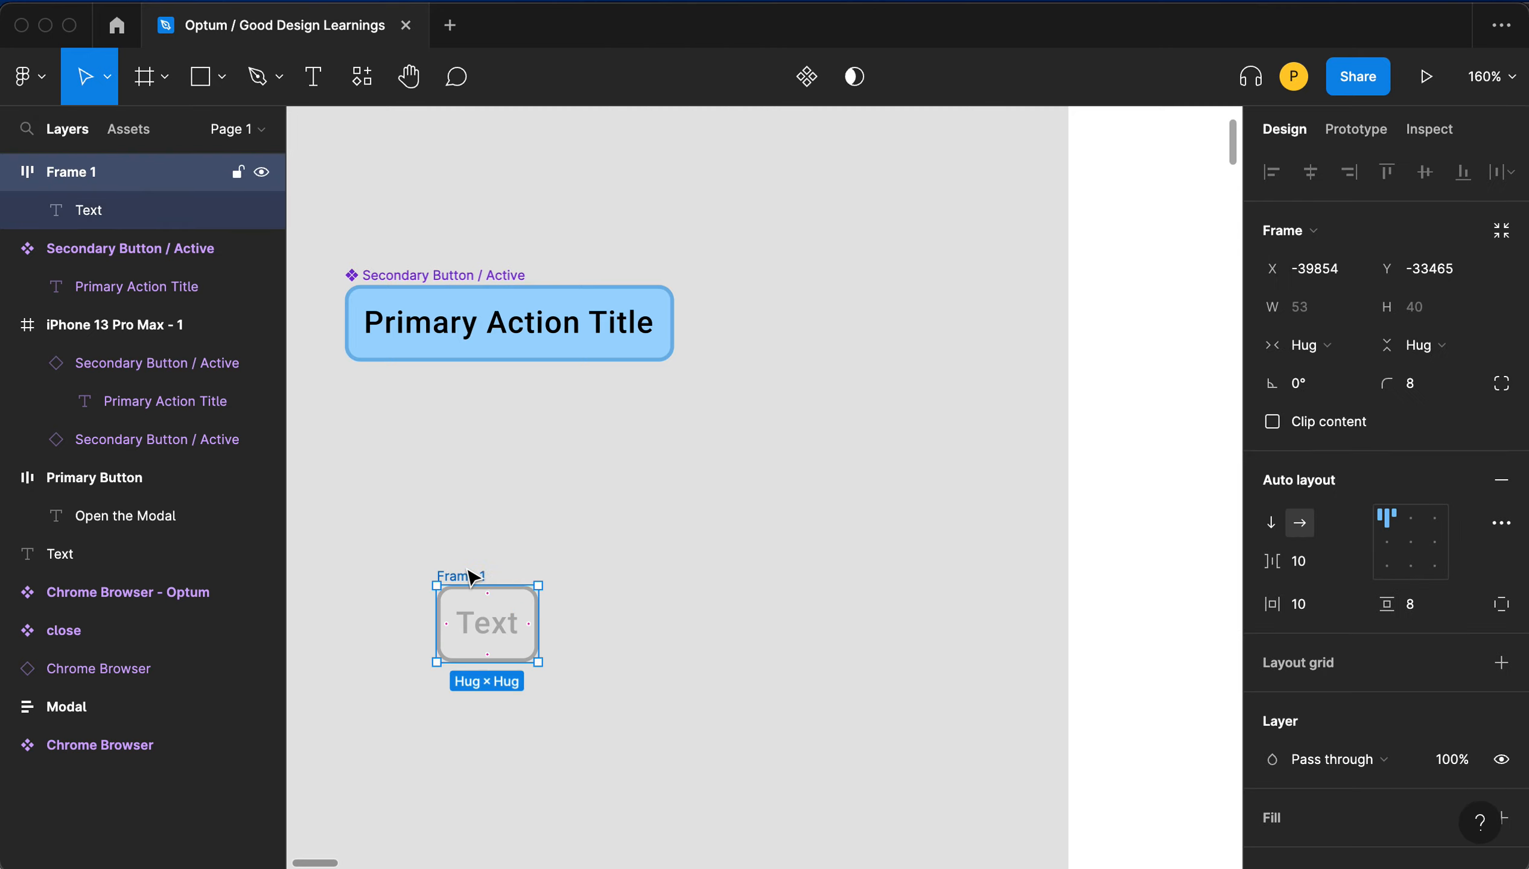
pyautogui.hscroll(1, 461, 576)
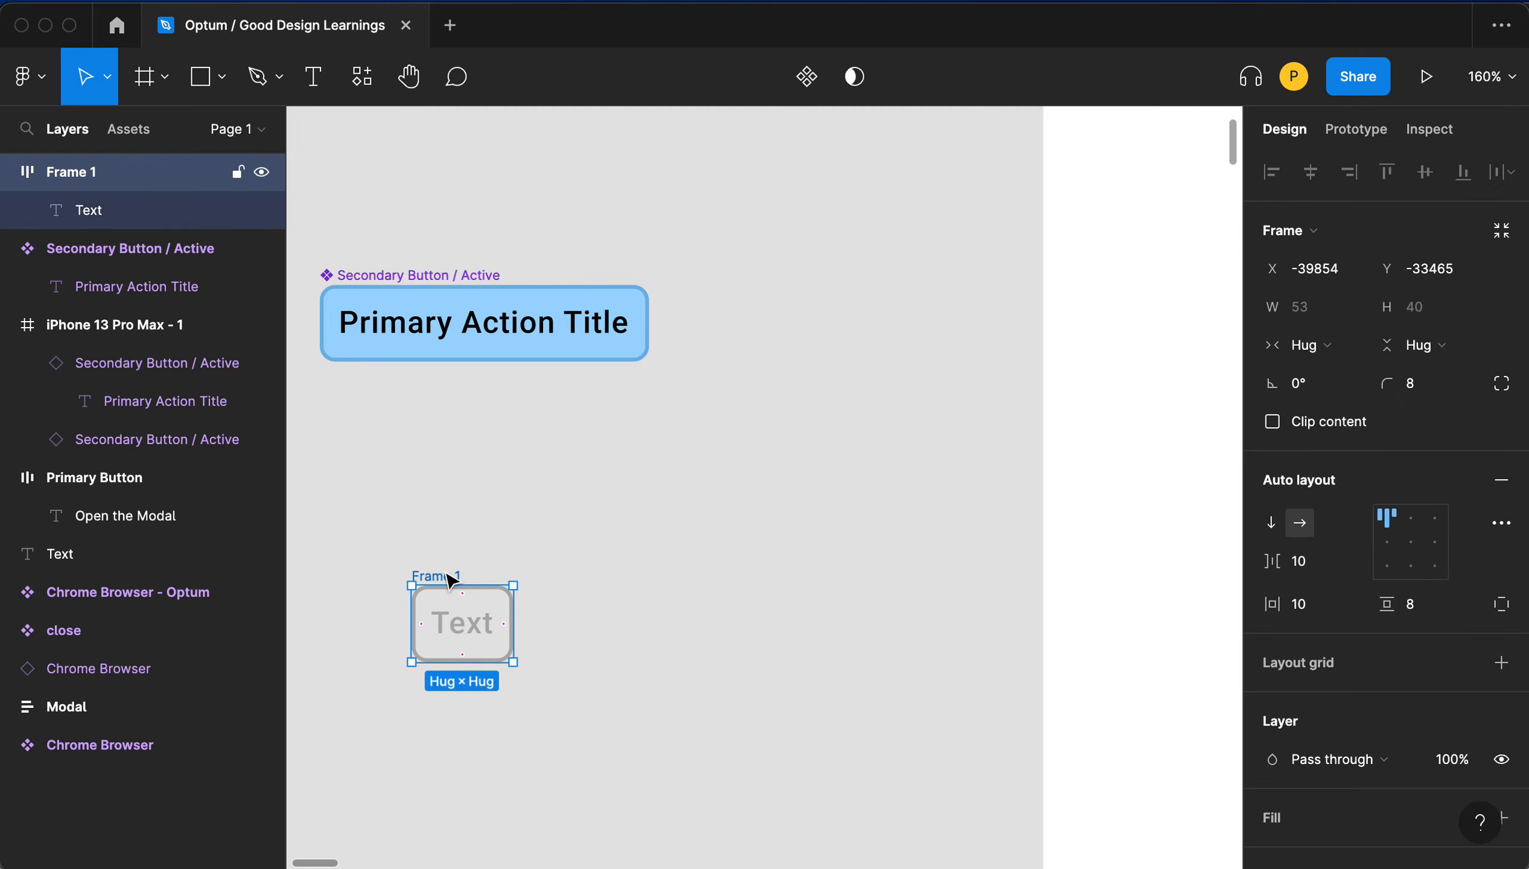
pyautogui.doubleClick(435, 574)
pyautogui.write('Secon')
pyautogui.write('dary Button /')
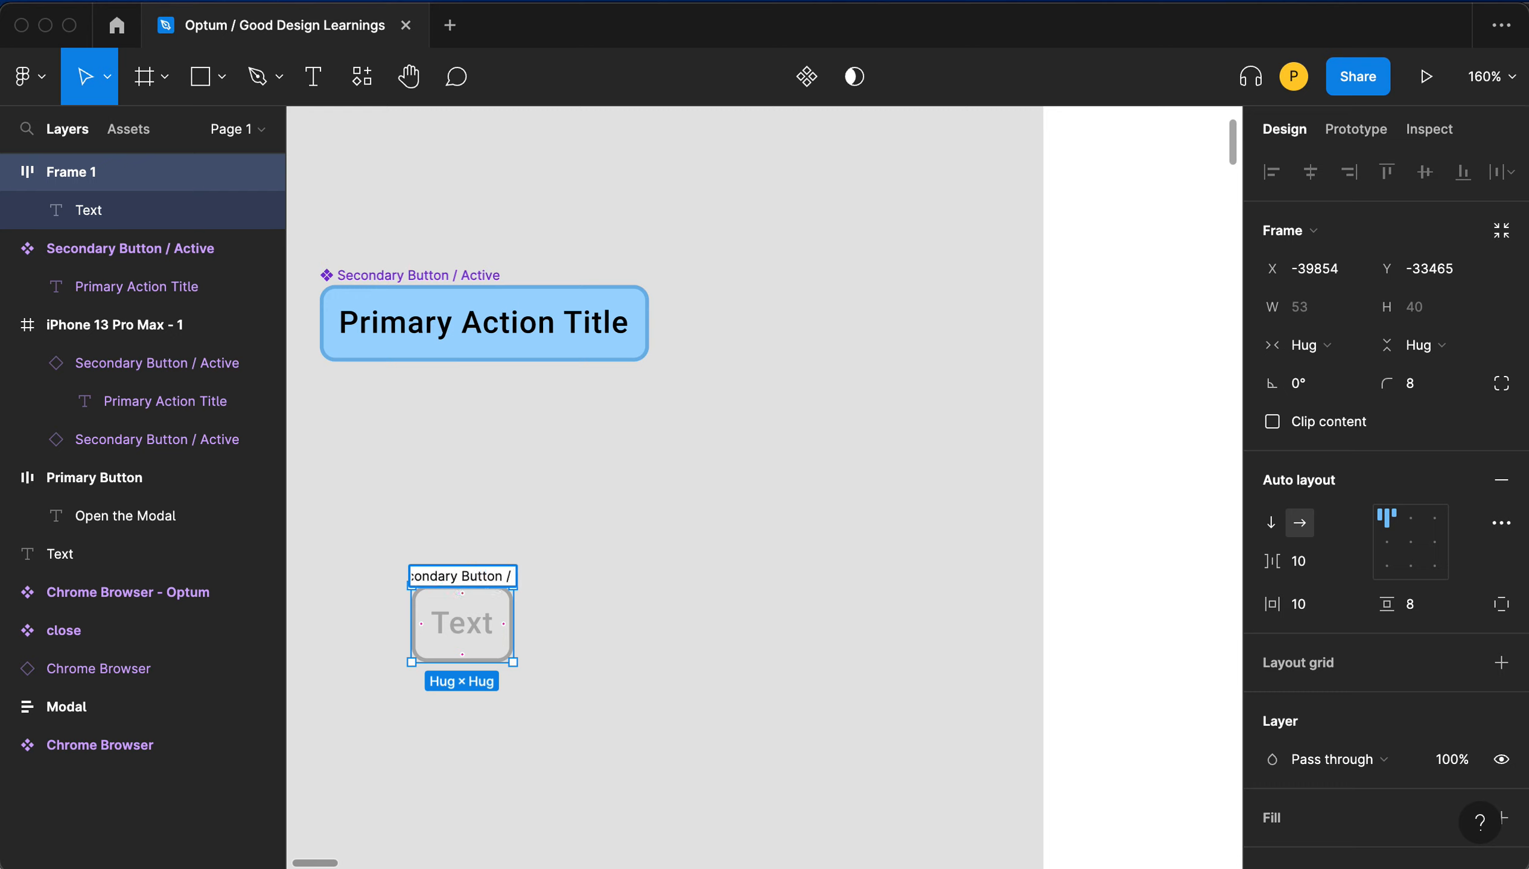
pyautogui.write(' Inactive')
pyautogui.click(546, 644)
# - Replace the inactive button's label text with Primary Action Title
pyautogui.doubleClick(465, 637)
pyautogui.doubleClick(462, 635)
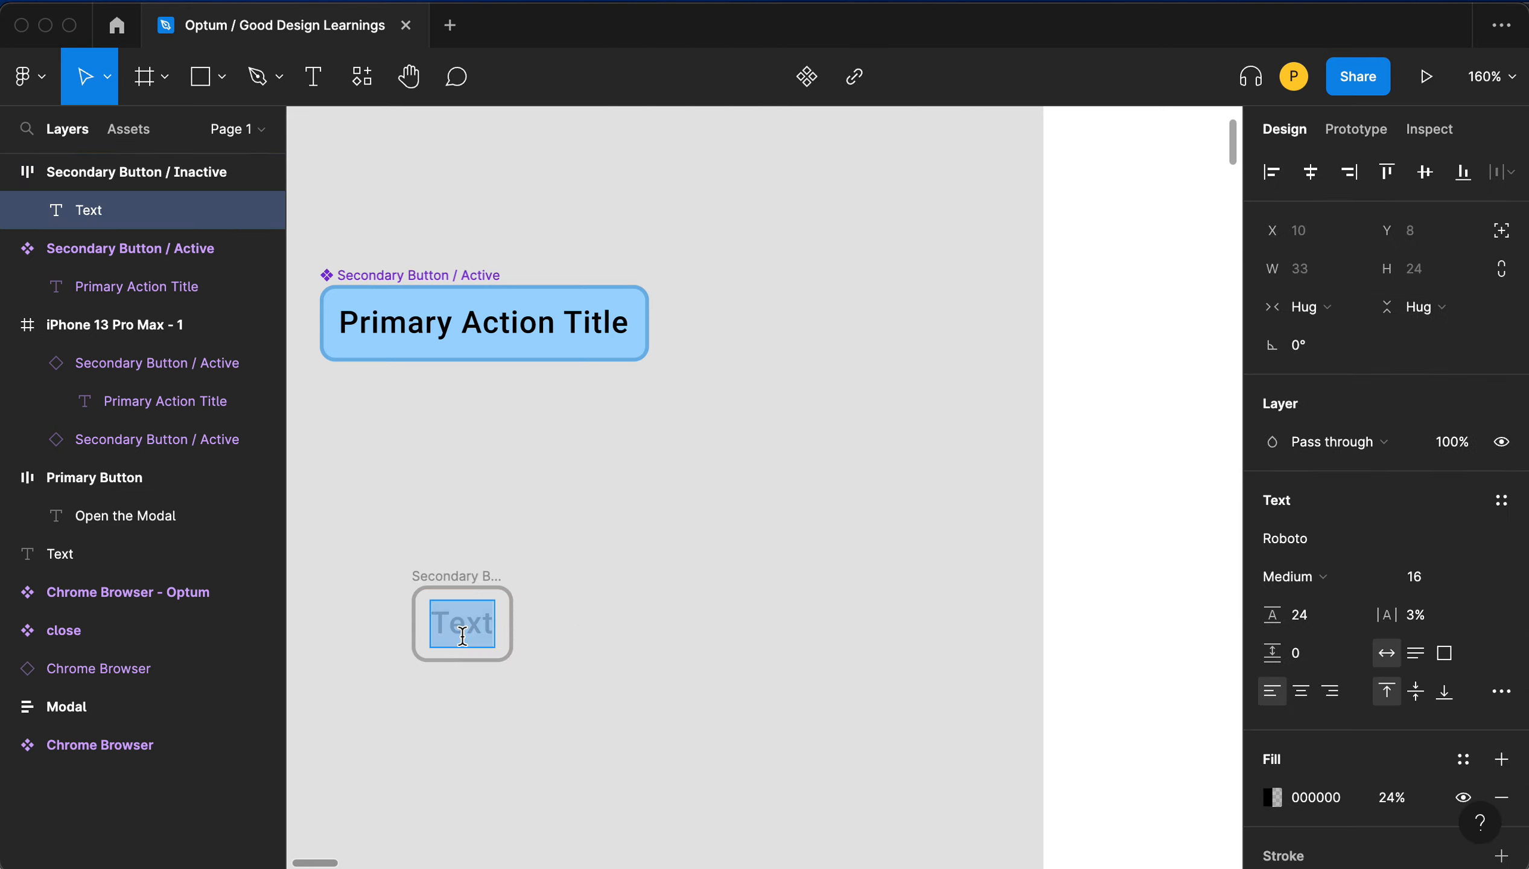
pyautogui.write('Primary A')
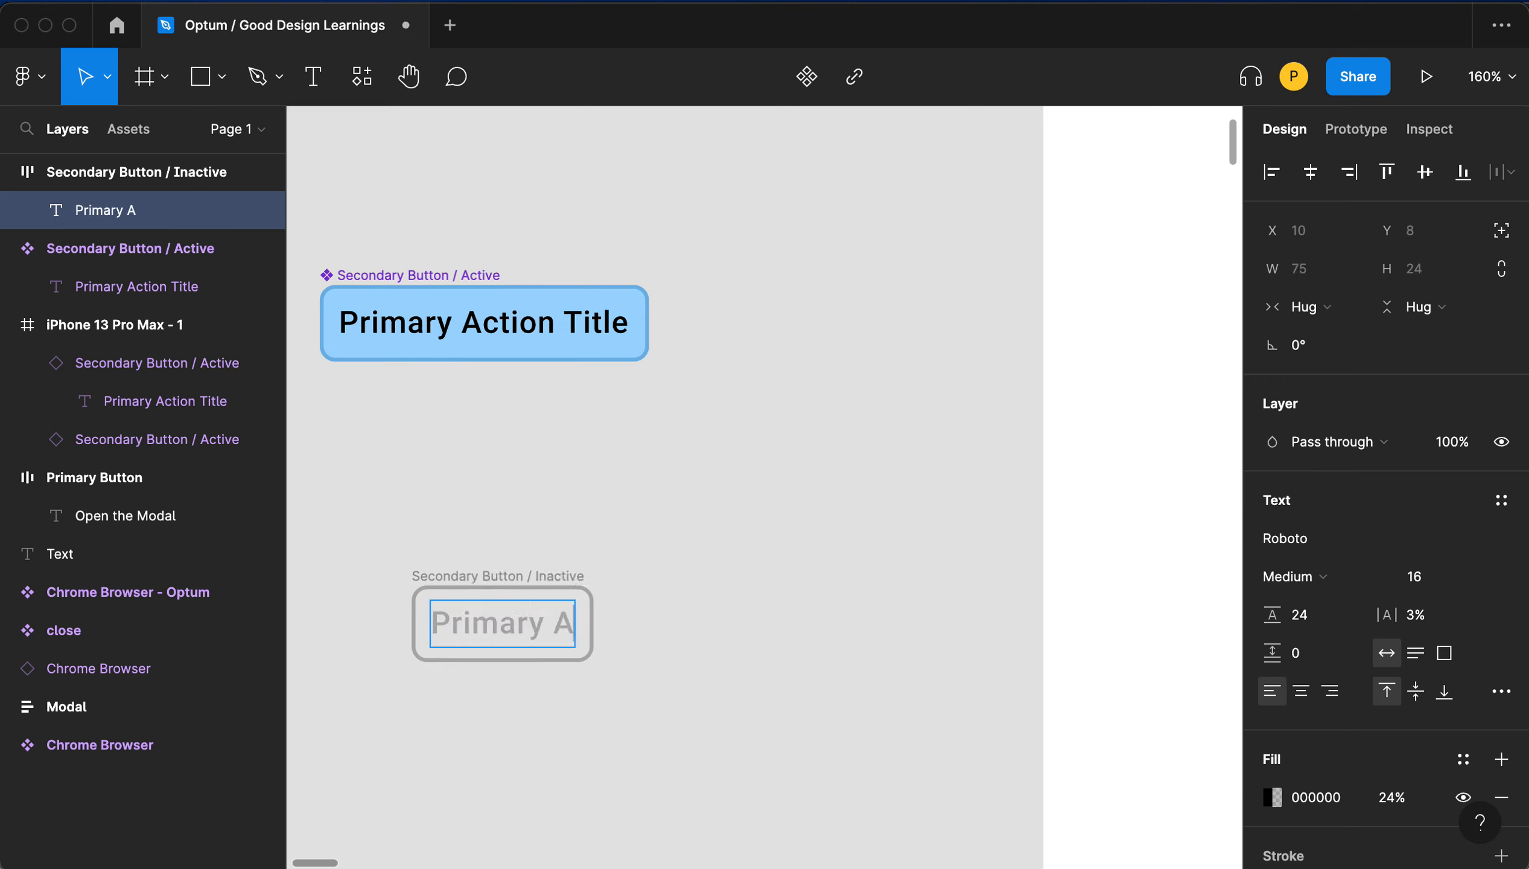
pyautogui.write('ction Title')
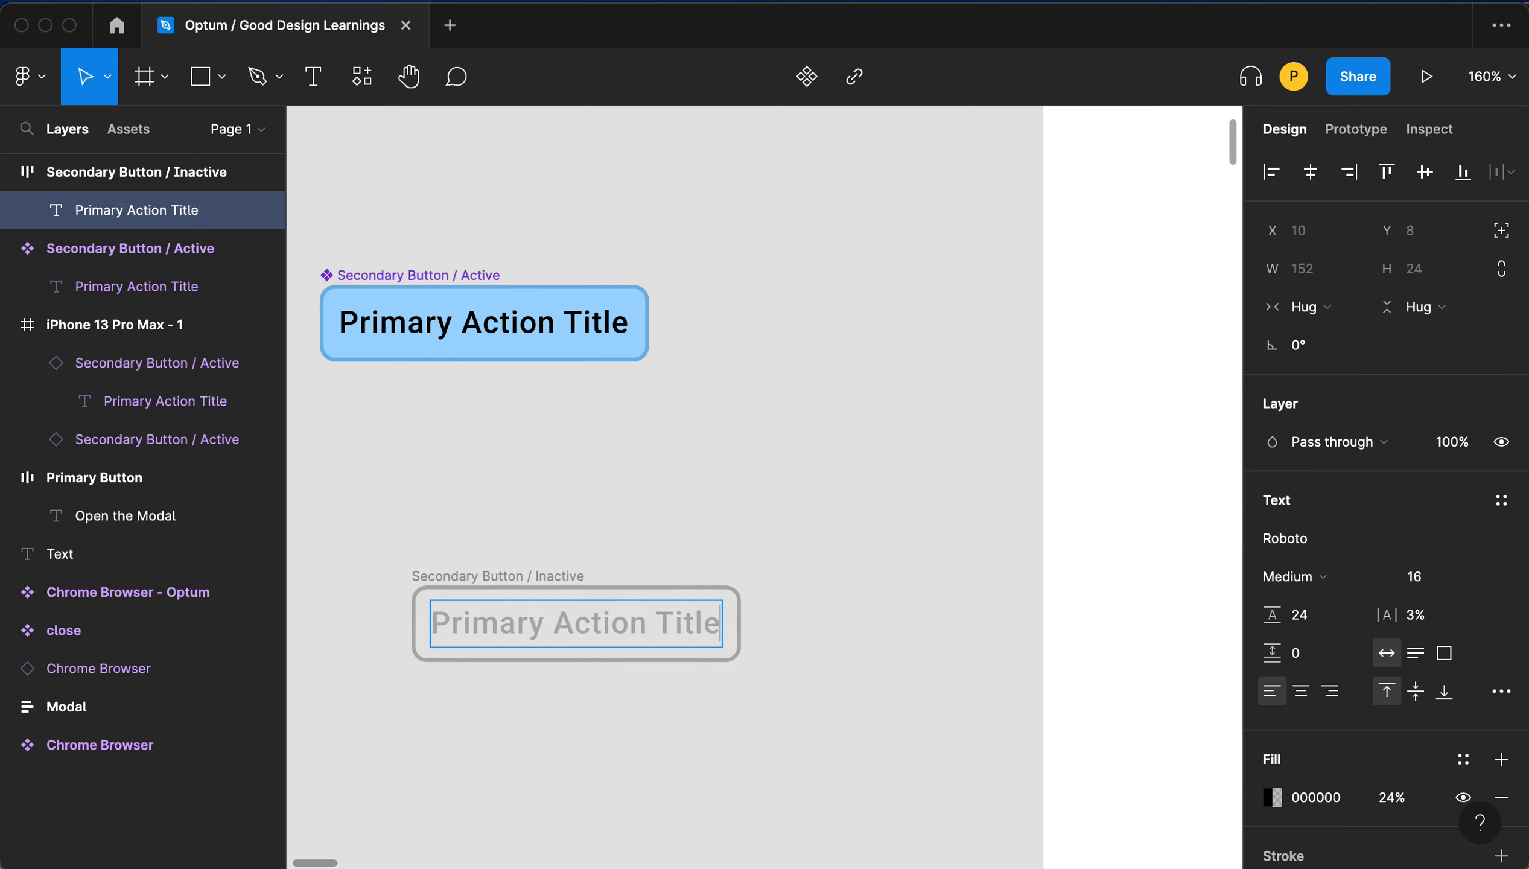
pyautogui.press('Escape')
pyautogui.click(523, 492)
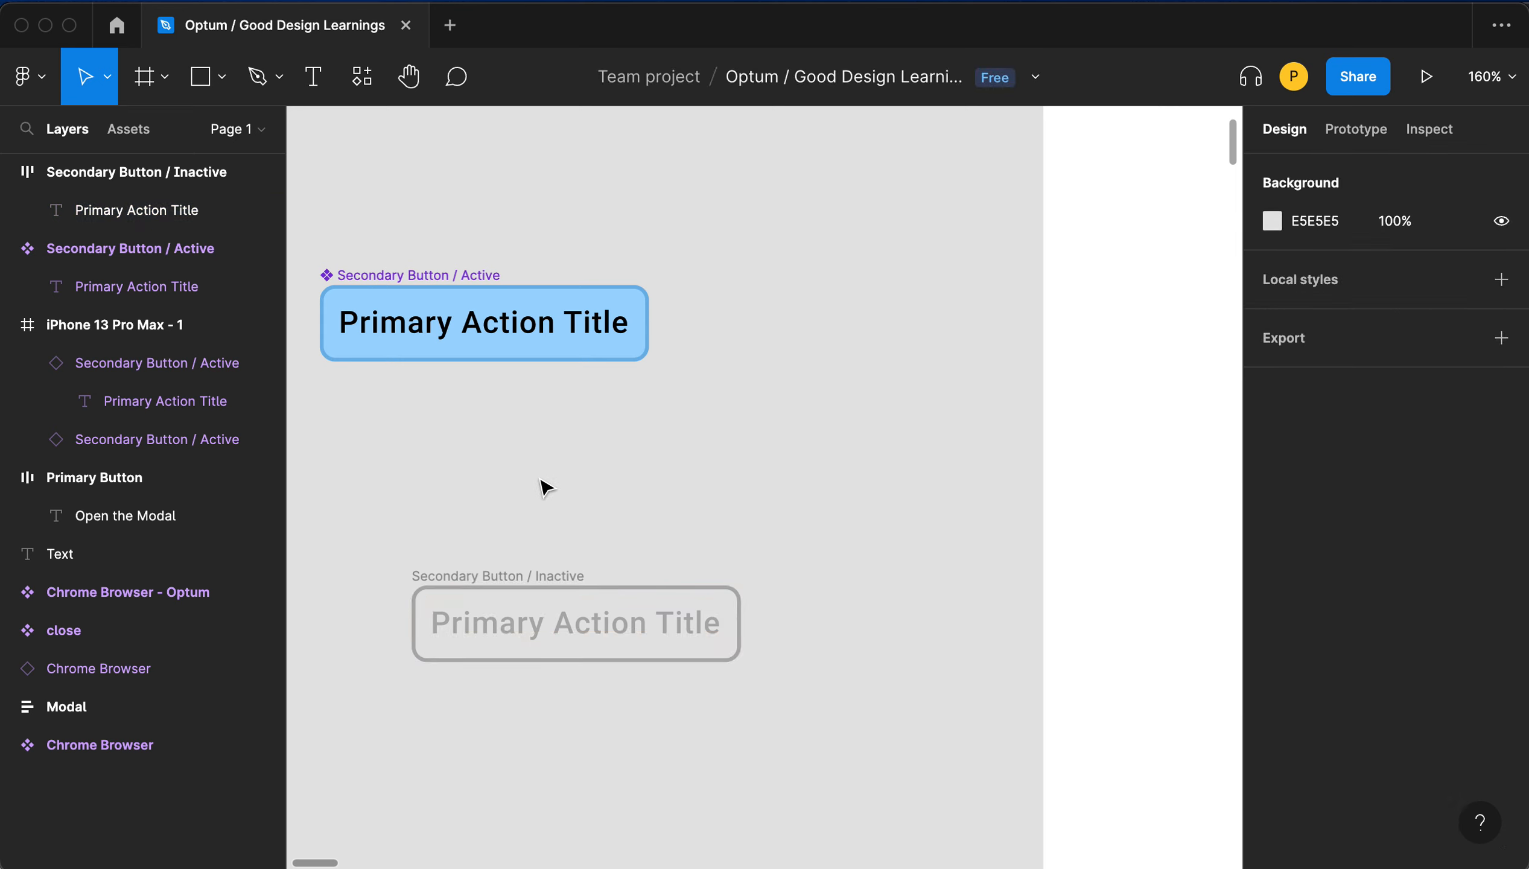
# - Turn the Secondary Button / Inactive frame into a component
pyautogui.hscroll(1, 599, 456)
pyautogui.scroll(-1, 599, 456)
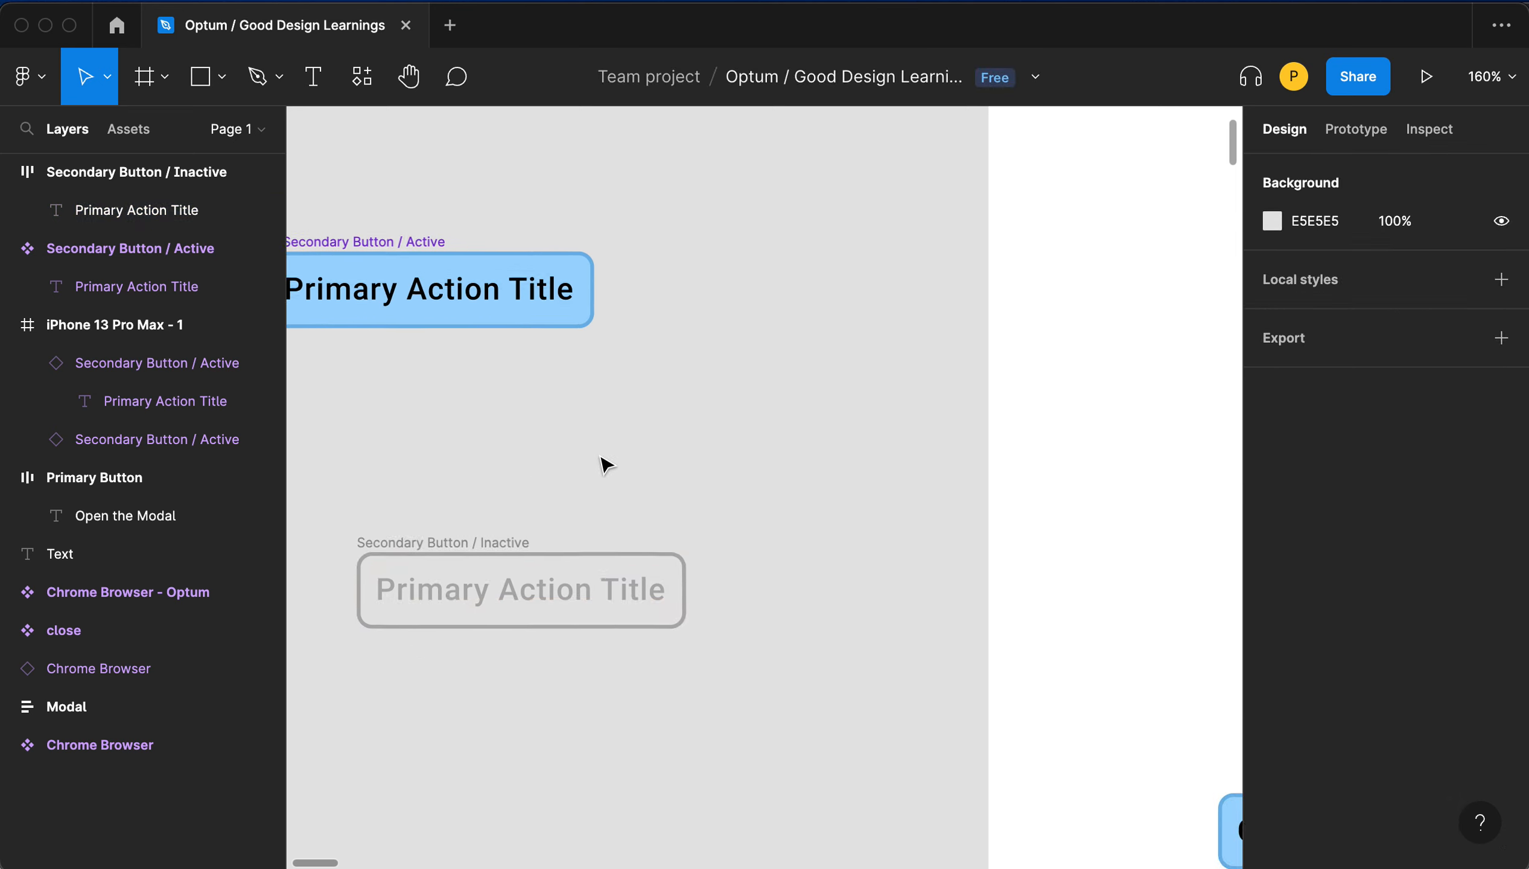
pyautogui.scroll(5, 599, 457)
pyautogui.scroll(-6, 599, 456)
pyautogui.scroll(-3, 599, 456)
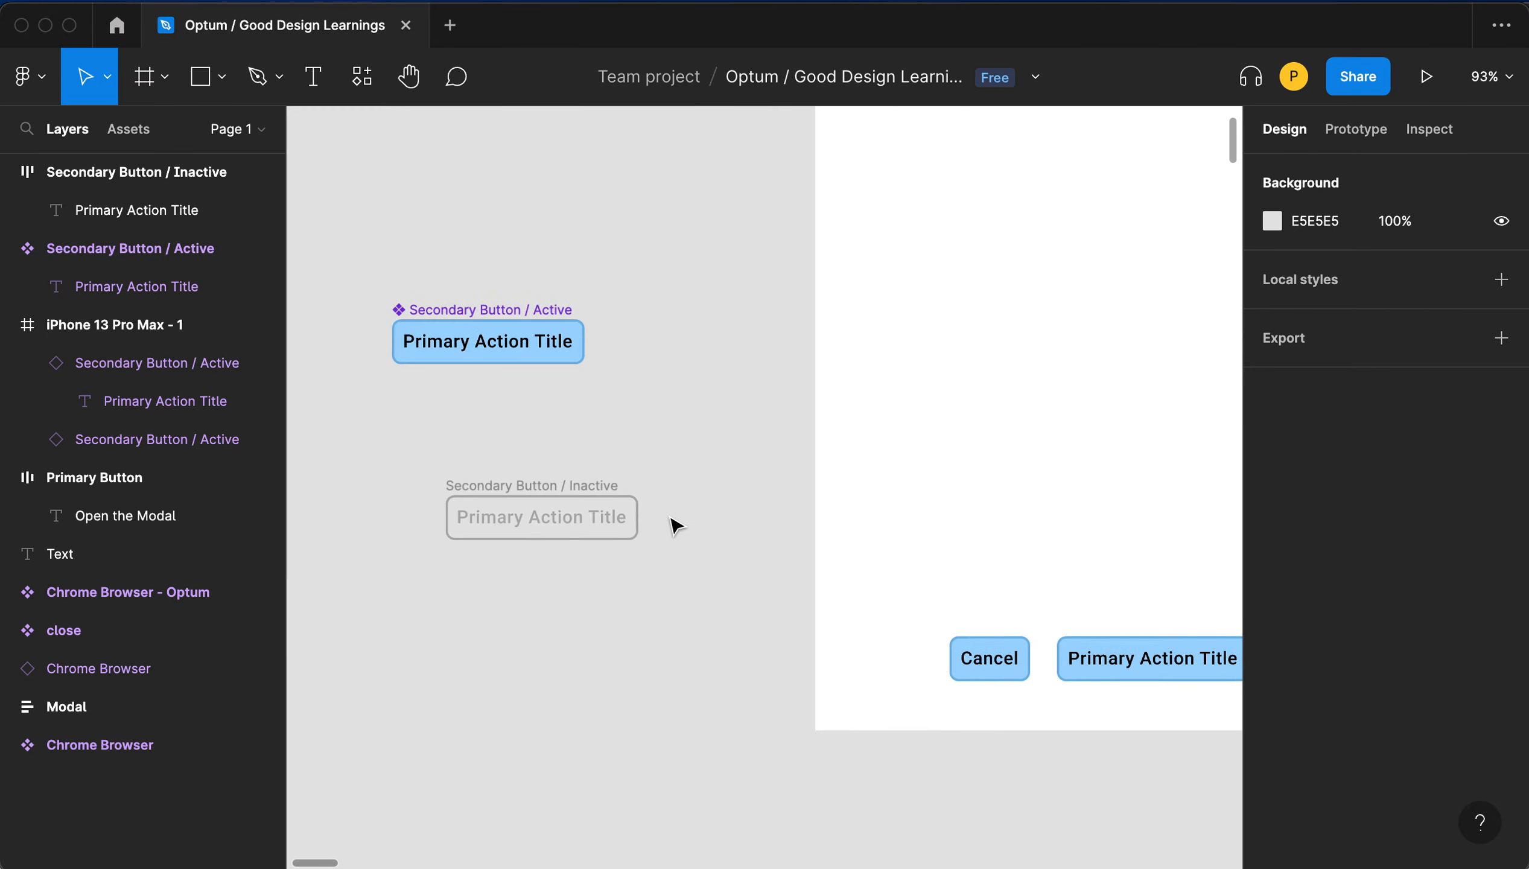
pyautogui.click(523, 491)
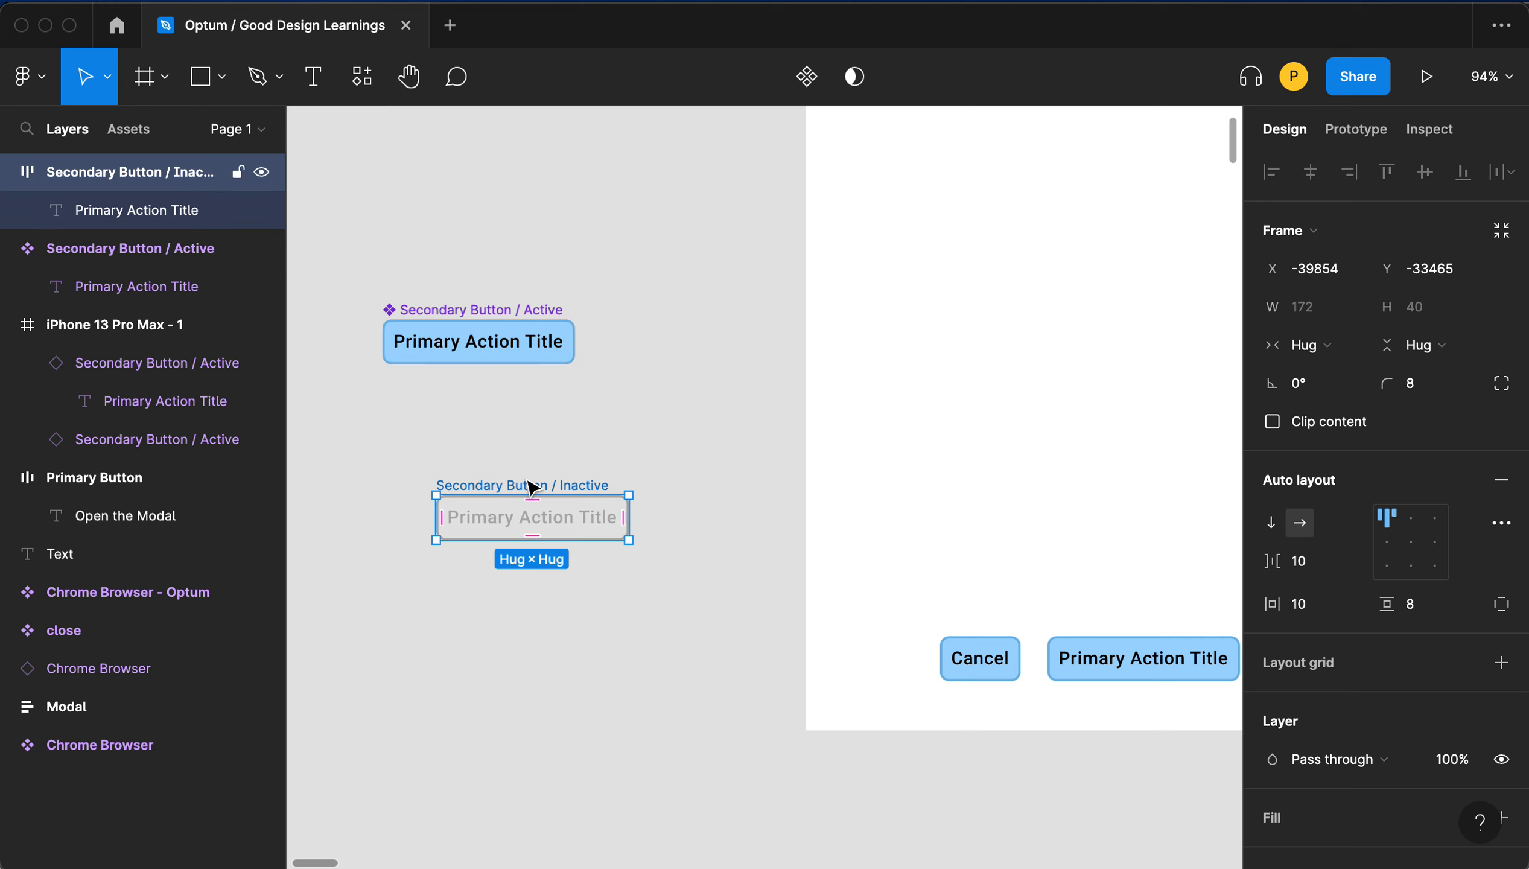
pyautogui.press('super+alt+k')
# - Swap the Cancel button instance in the iPhone screen to the Secondary Button Inactive component
pyautogui.click(978, 659)
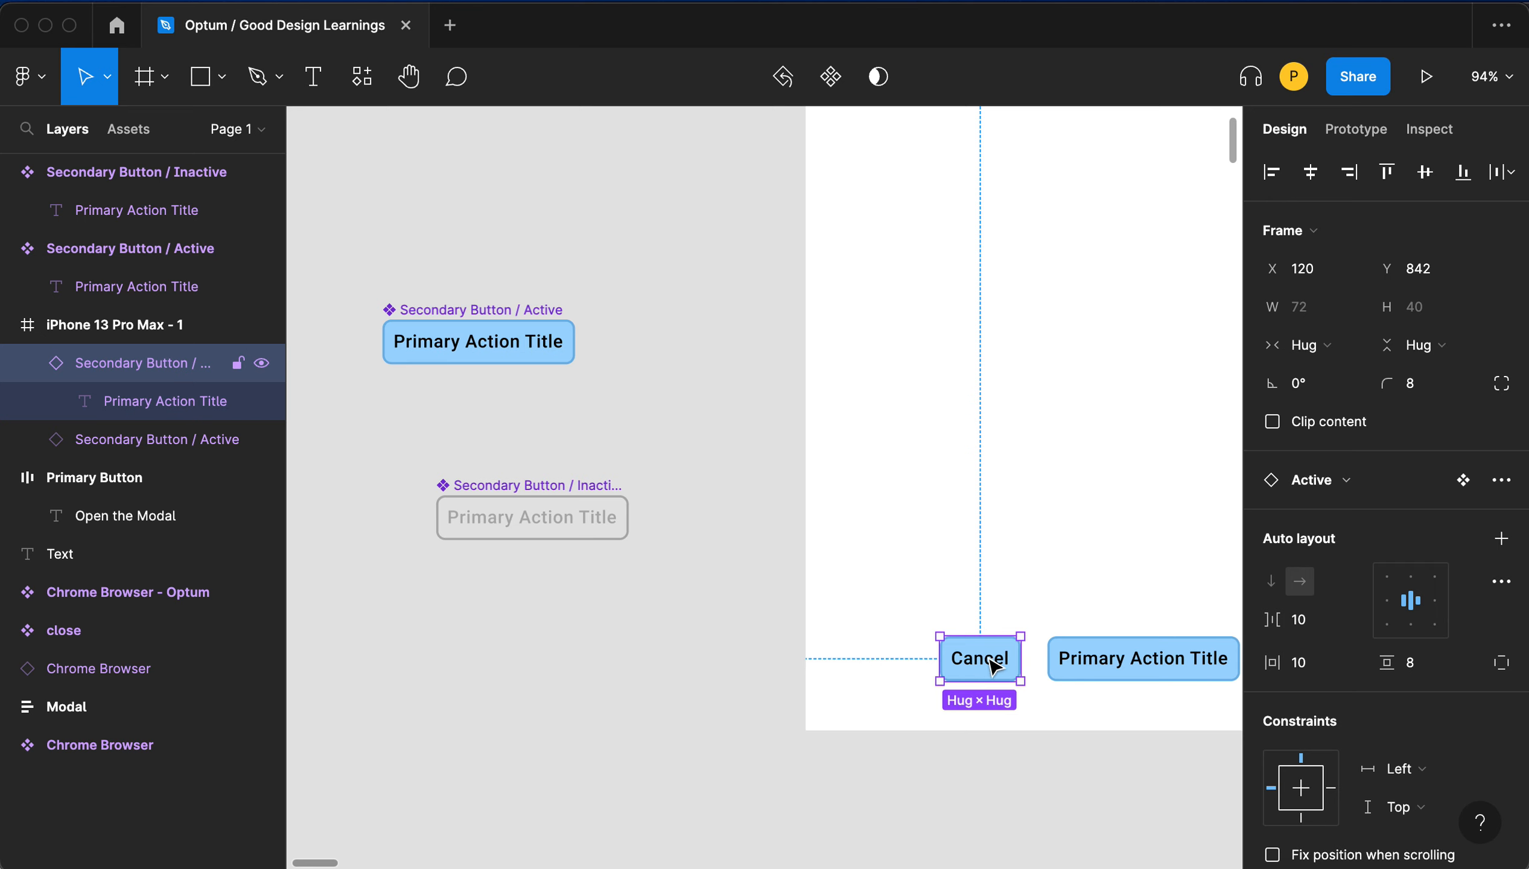
pyautogui.rightClick(989, 658)
pyautogui.click(932, 563)
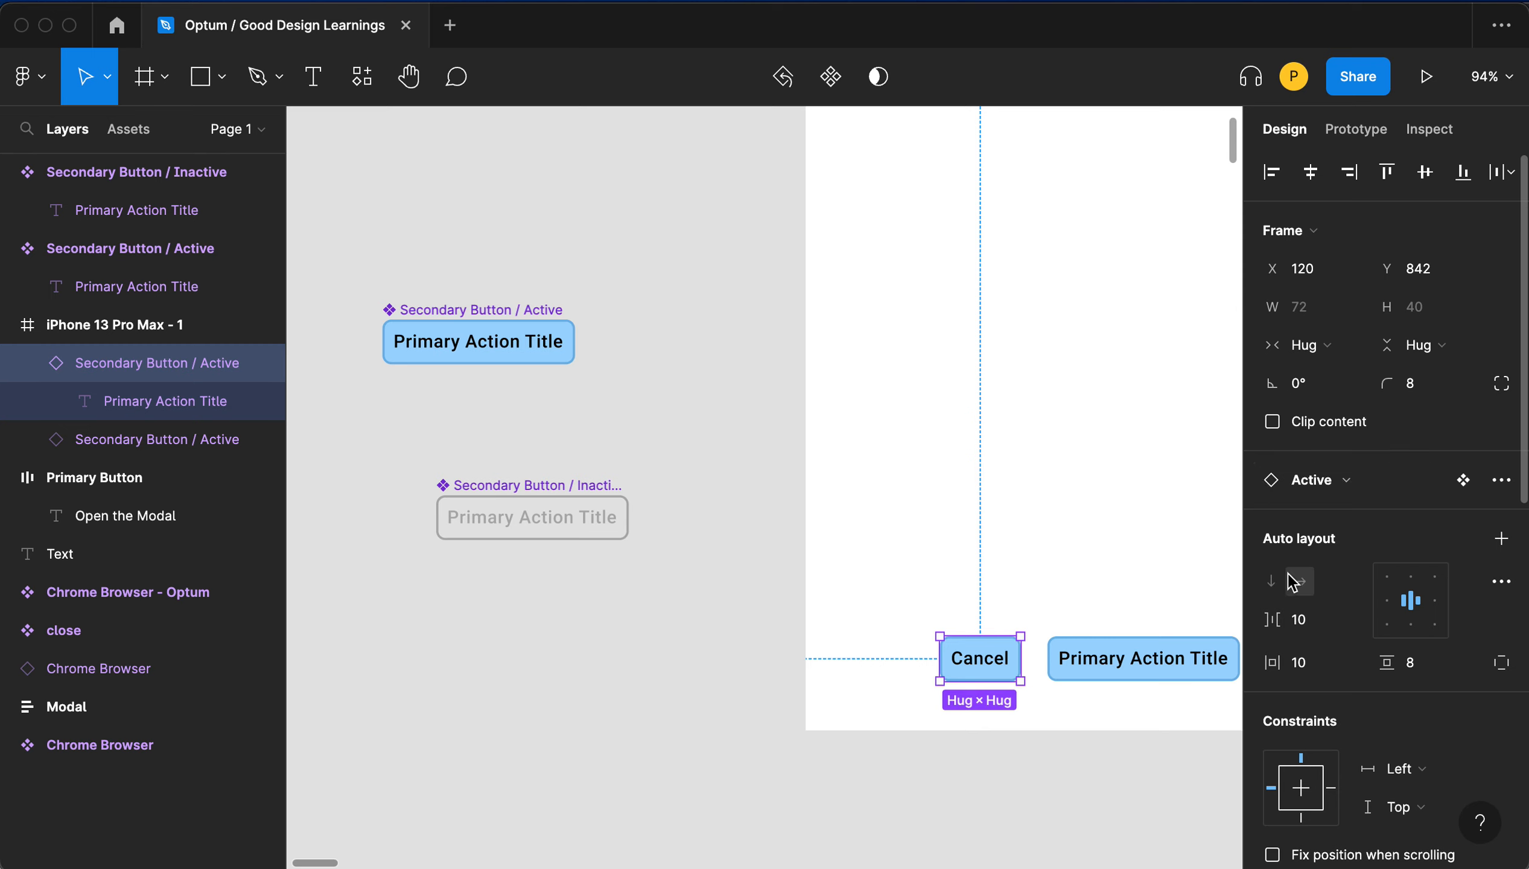
pyautogui.scroll(-8, 1305, 588)
pyautogui.scroll(-4, 1304, 593)
pyautogui.scroll(12, 1304, 593)
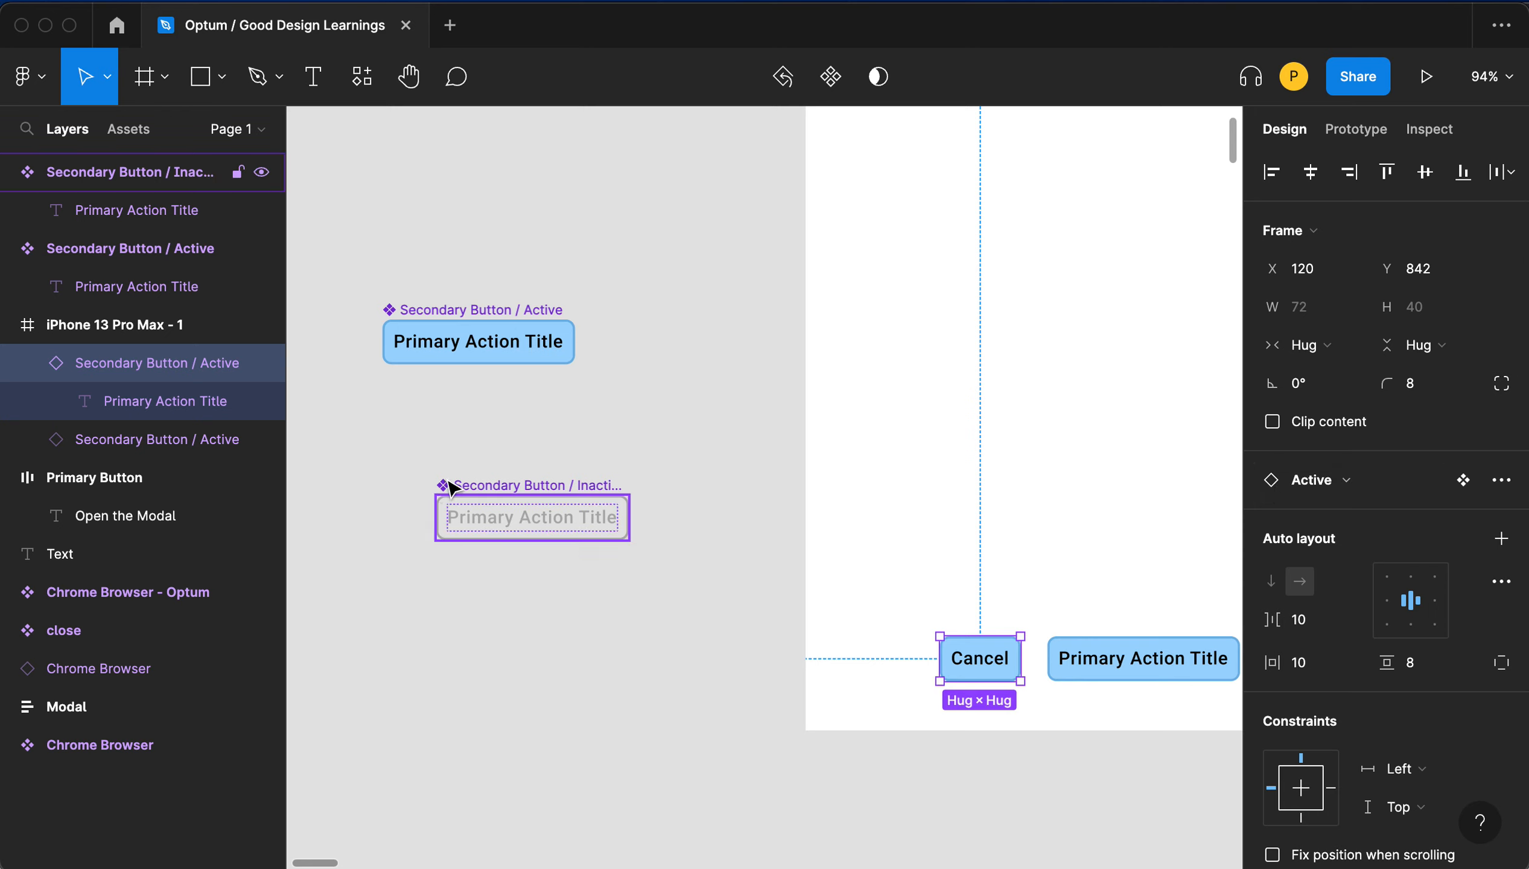
pyautogui.click(1328, 485)
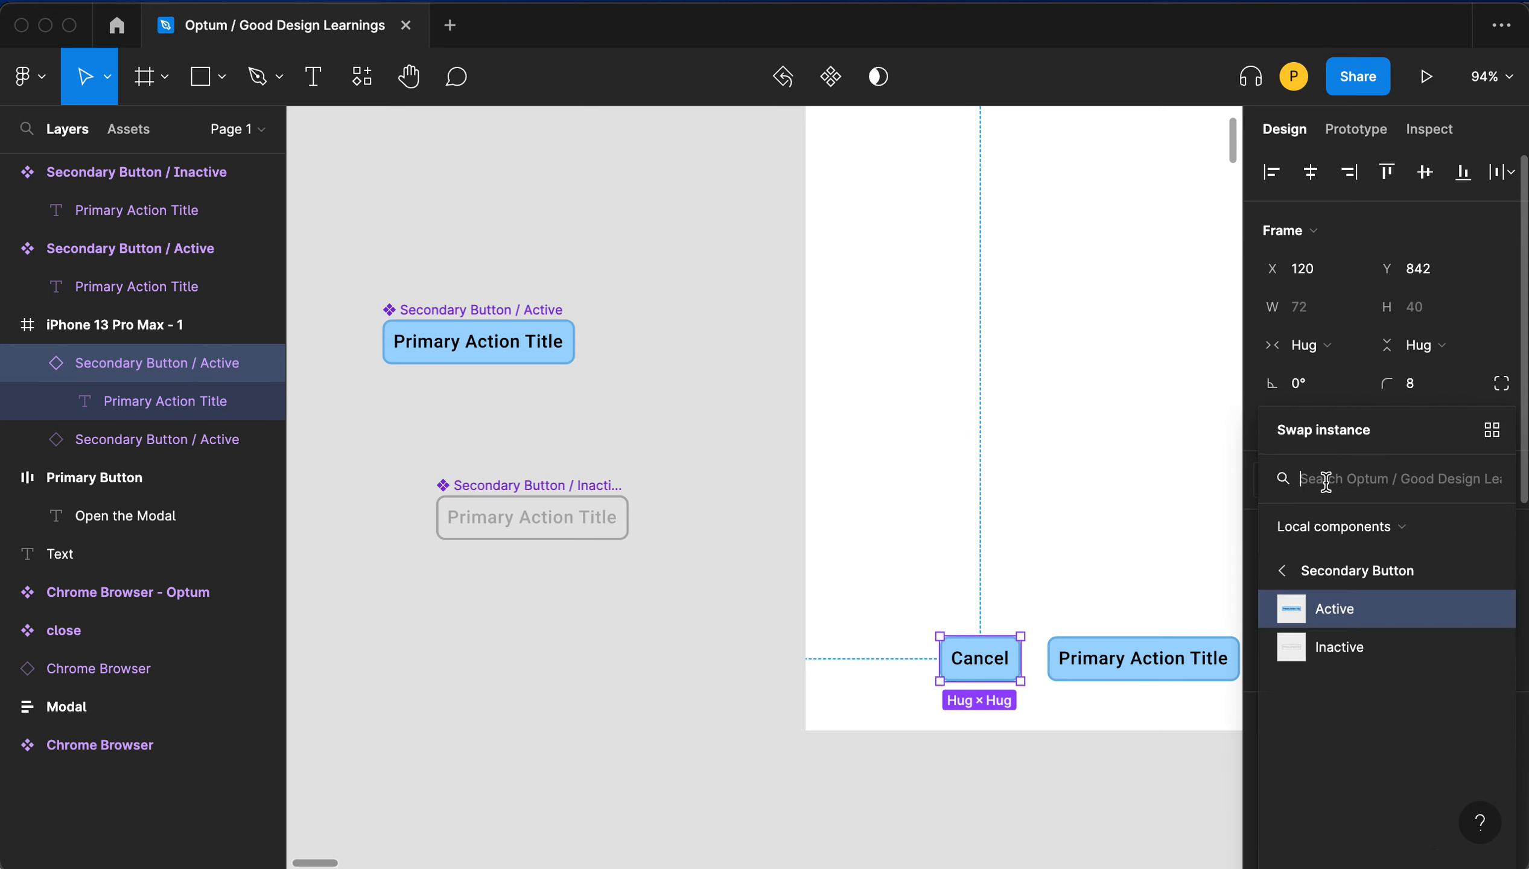
pyautogui.click(1359, 656)
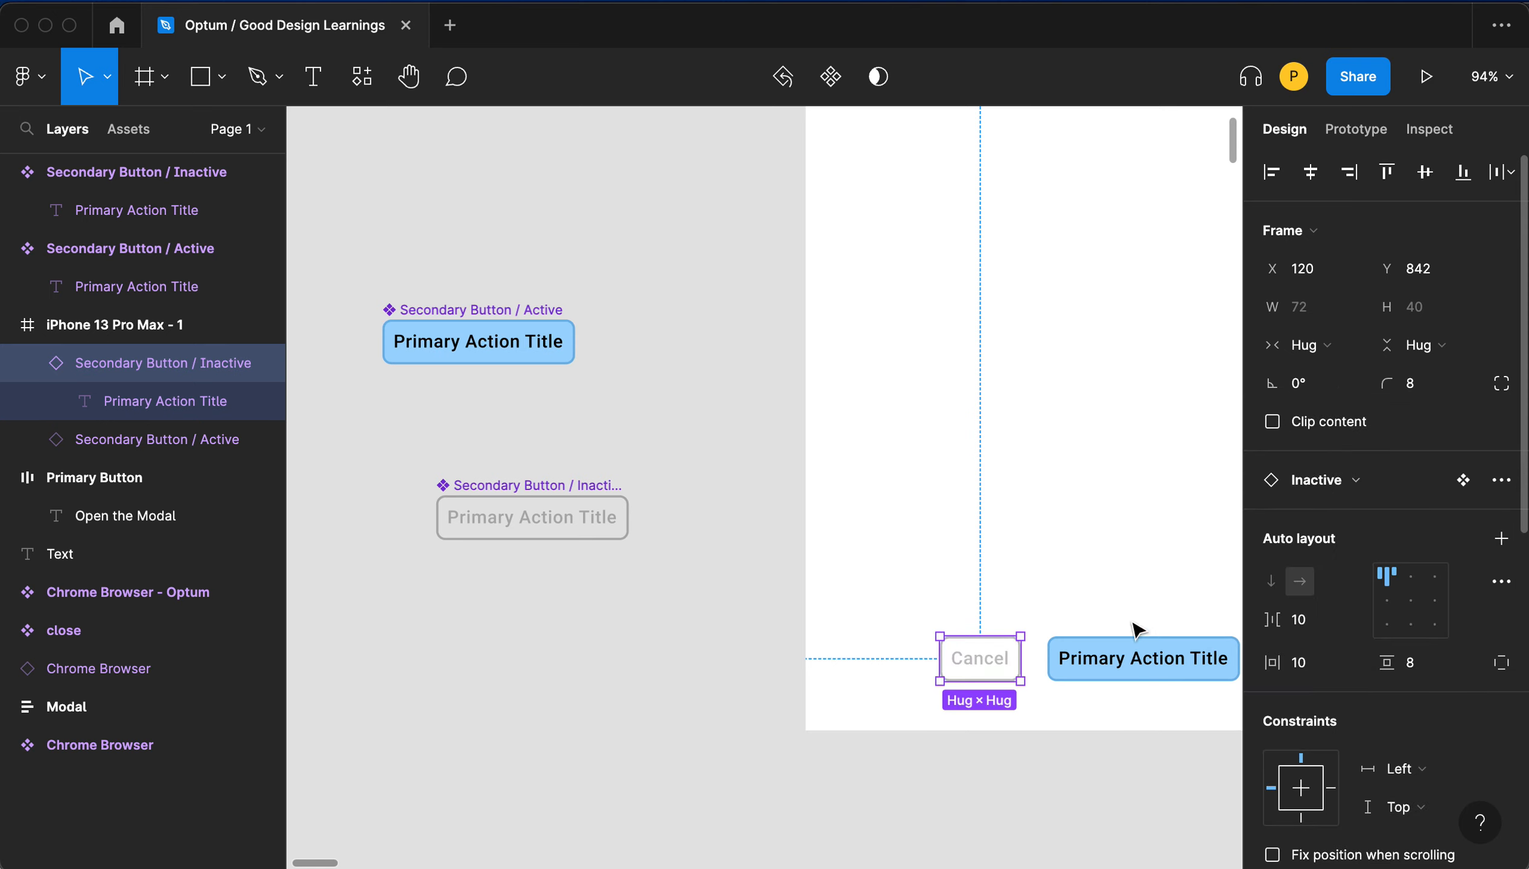
pyautogui.click(1102, 587)
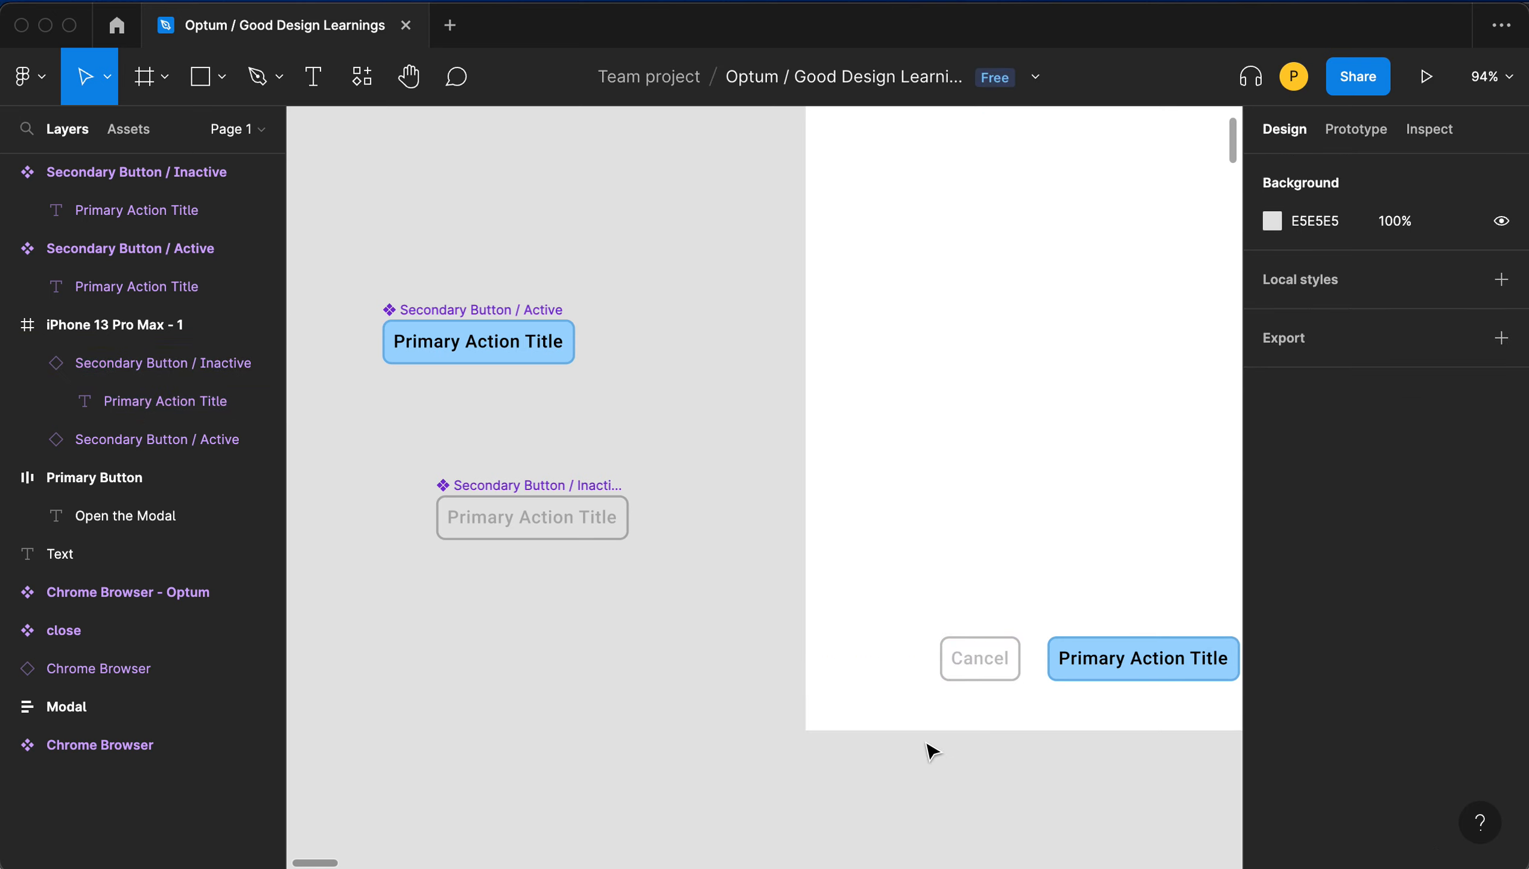